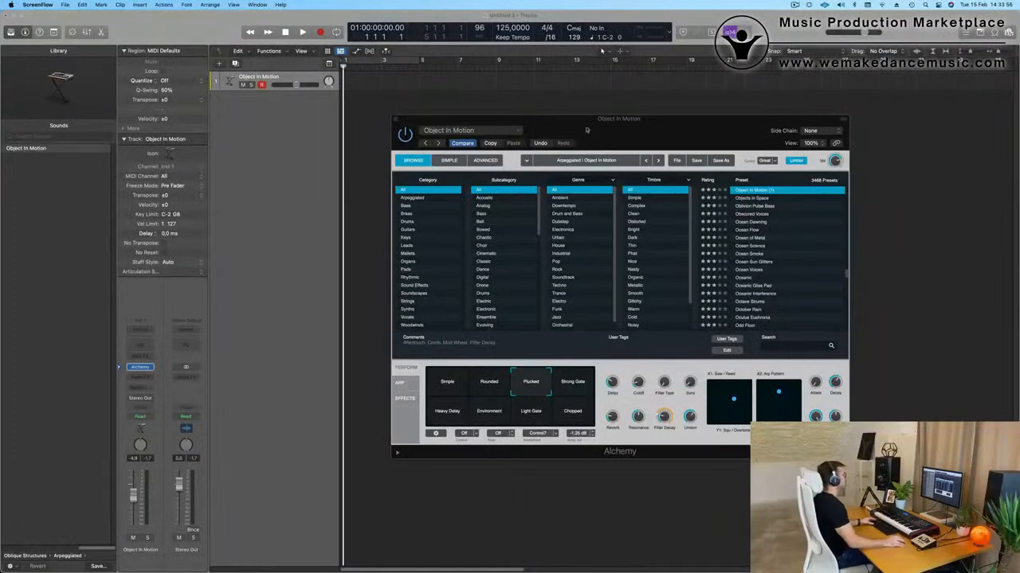
click(282, 77)
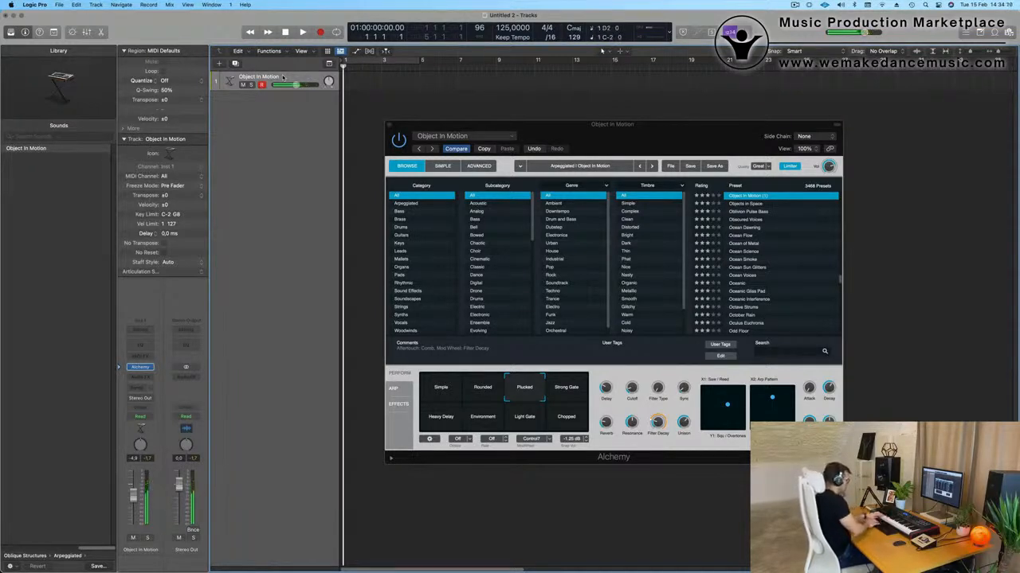
key(space)
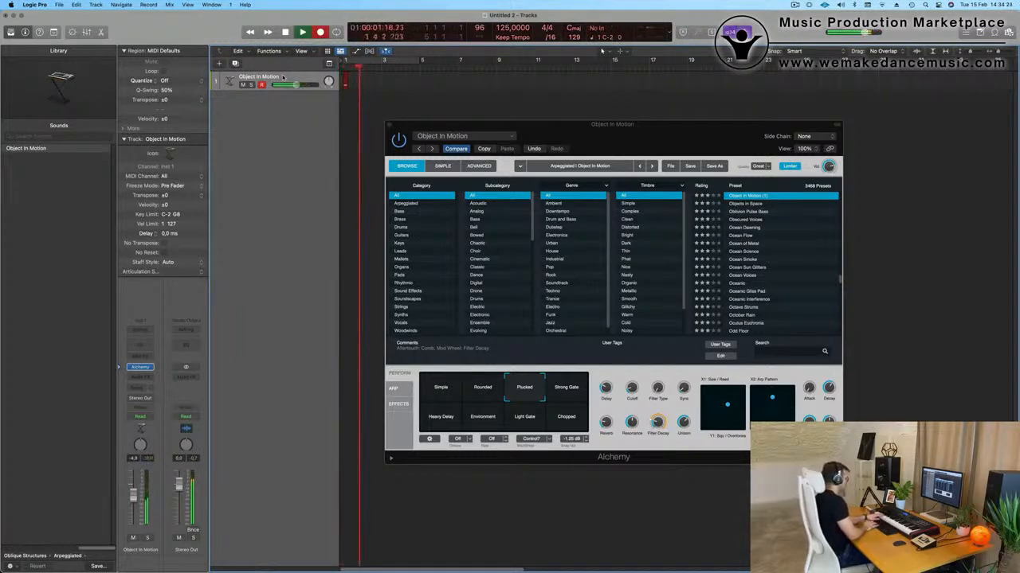
key(space)
key(Return)
key(r)
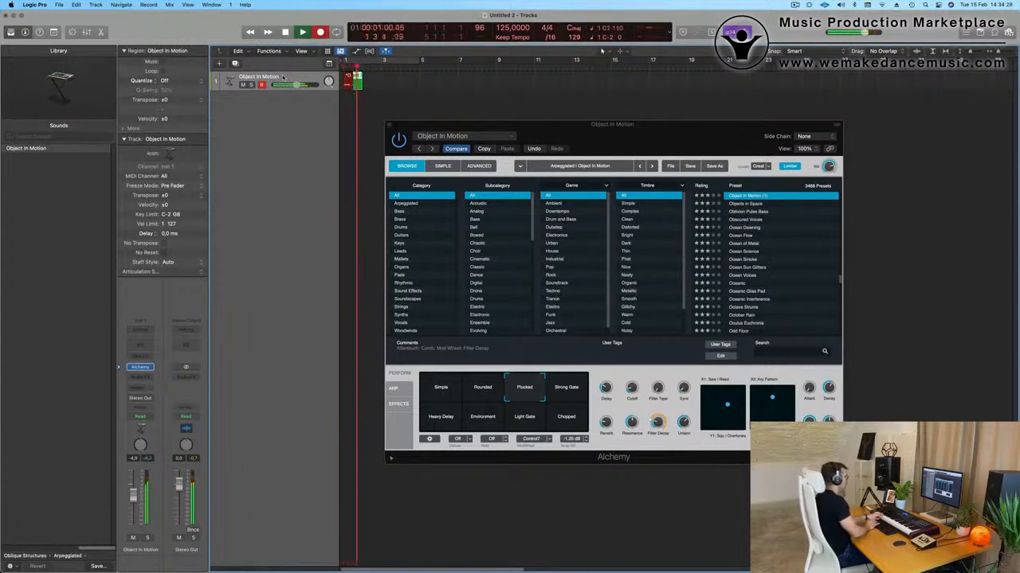
key(space)
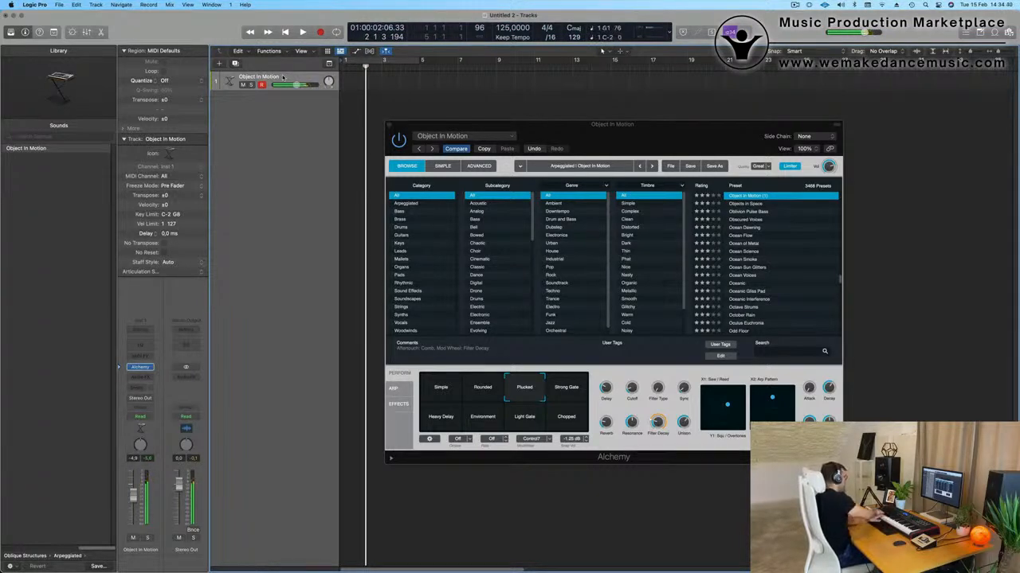
Step: Record a MIDI take of about five bars on the Object In Motion track
key(r)
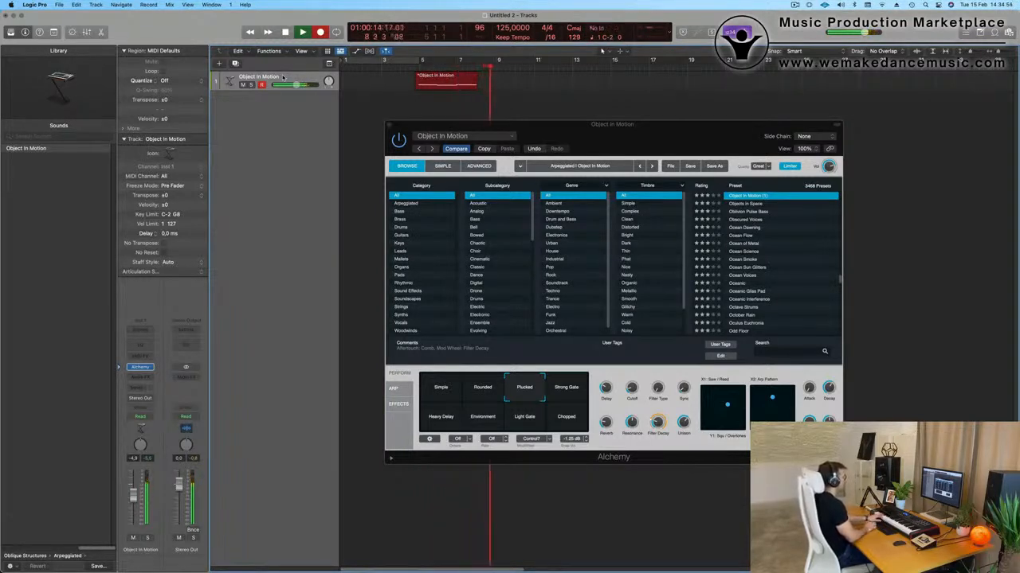
key(r)
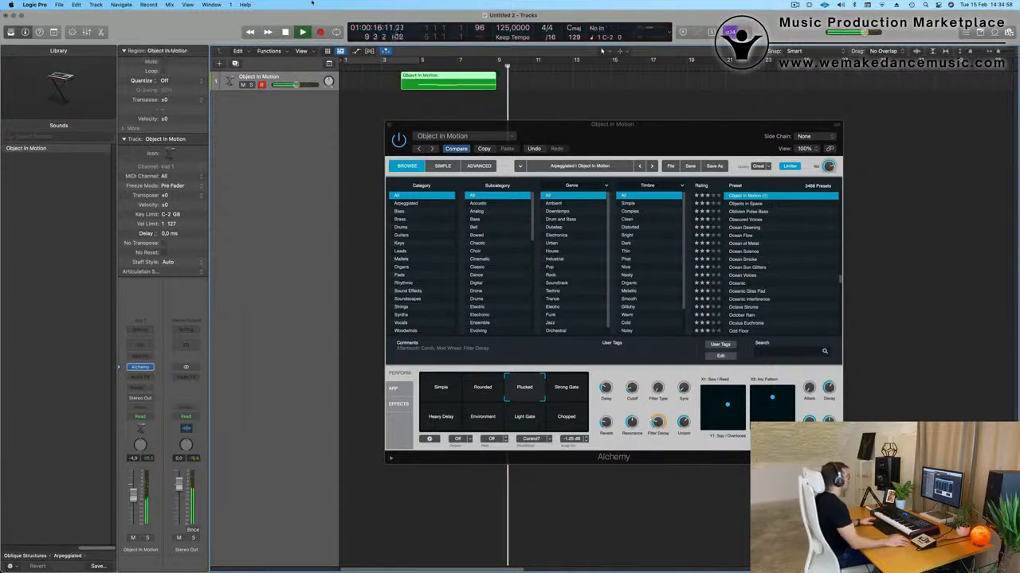
Step: Split the recorded region at bar 5, keep only its later part starting at bar 1, and loop those four bars
super+double_click(418, 79)
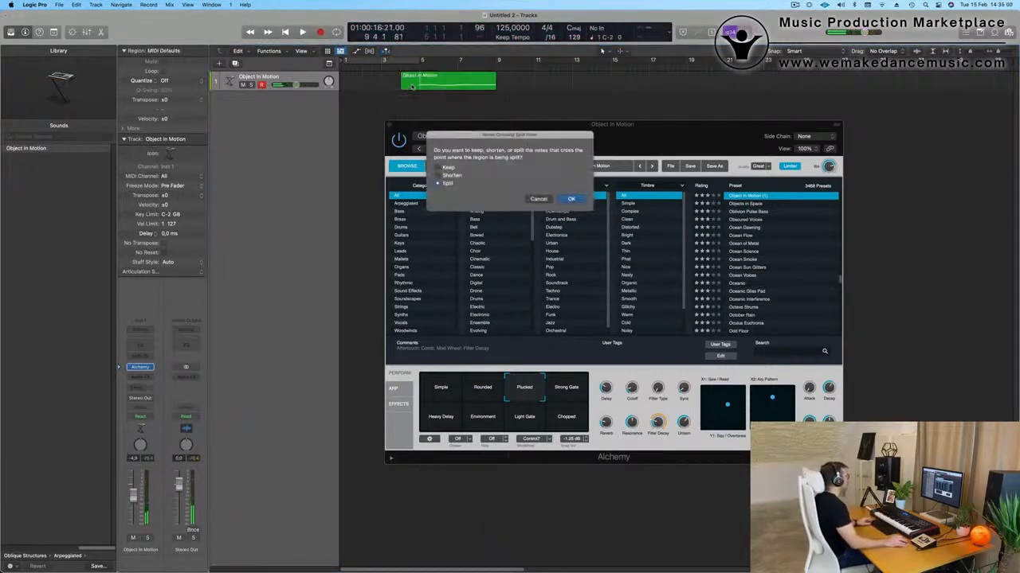
click(579, 200)
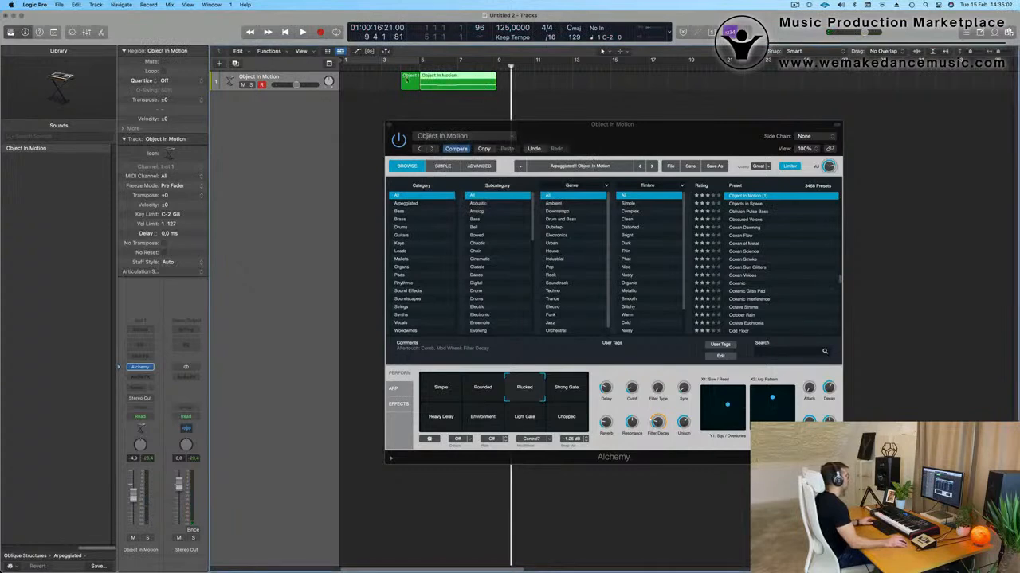
drag(456, 78, 380, 79)
key(c)
key(space)
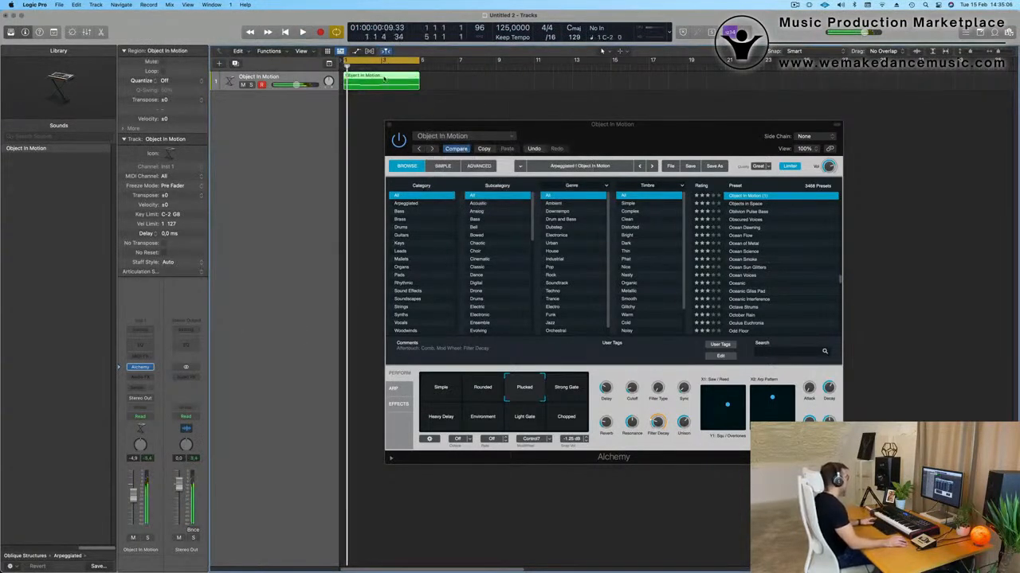
Step: In the region's piano roll, shift the last three notes together so they start on bars 2, 3 and 4
double_click(385, 78)
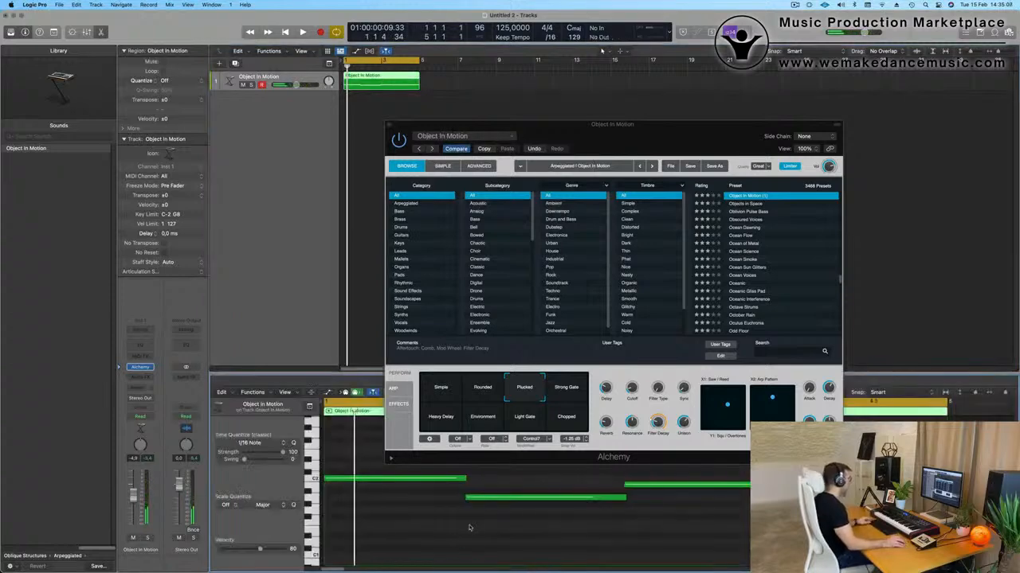
drag(511, 481, 740, 522)
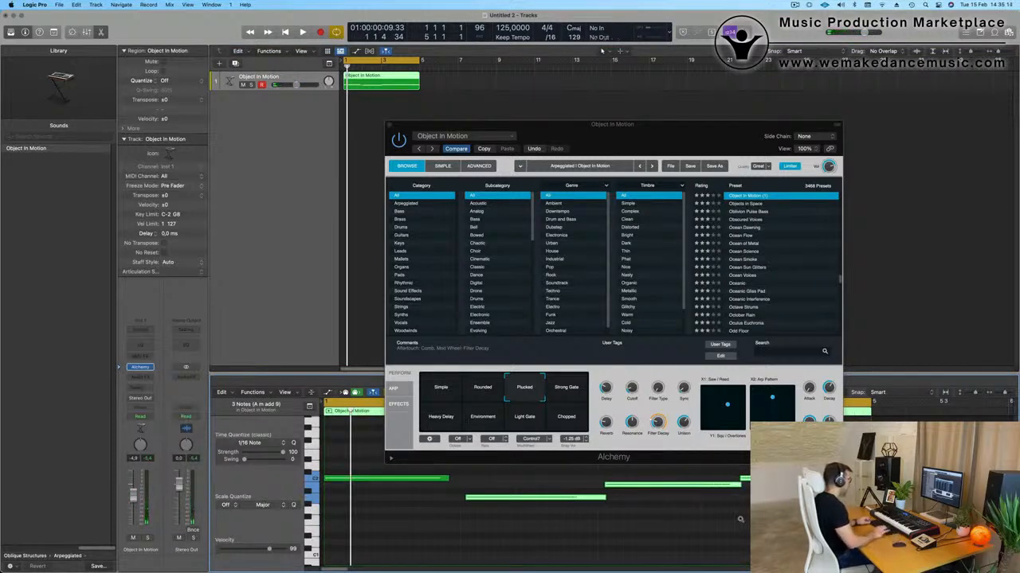
click(599, 488)
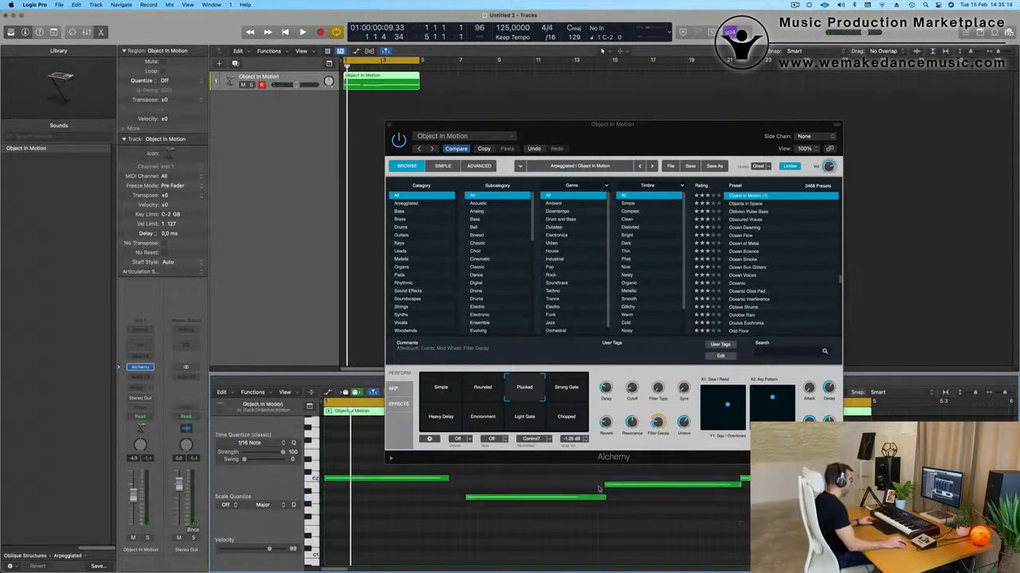
key(super+a)
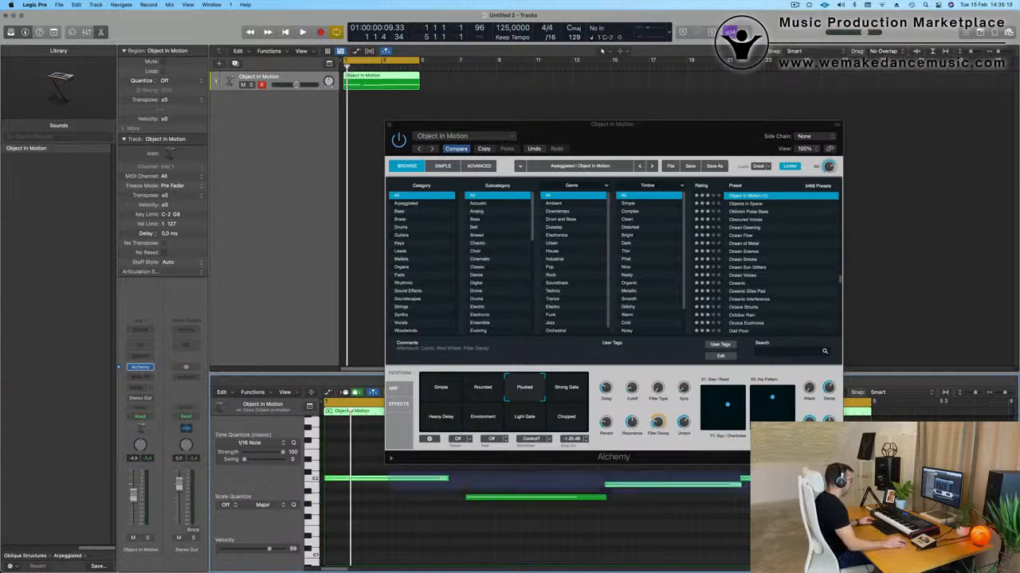
click(439, 481)
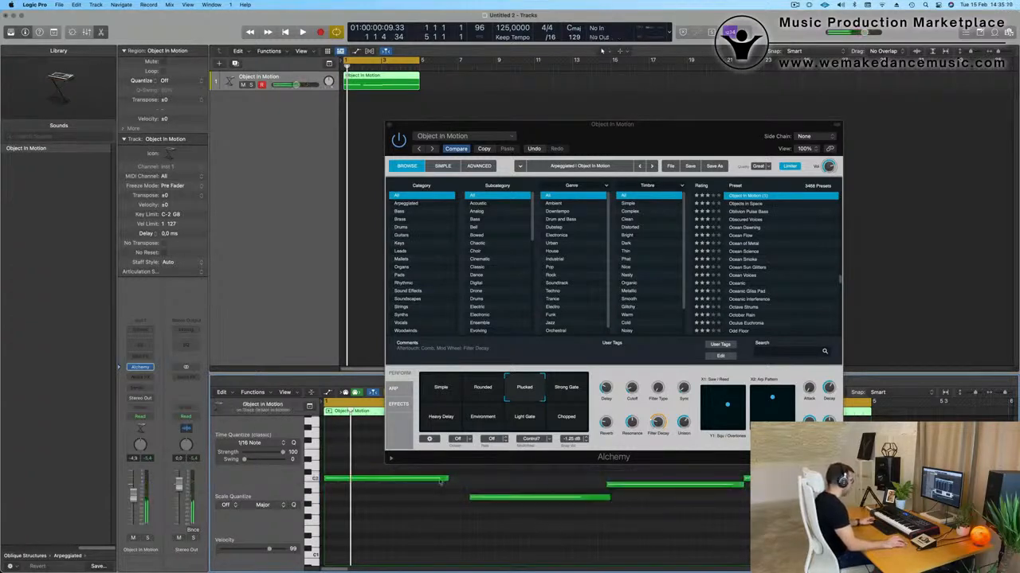
key(super+a)
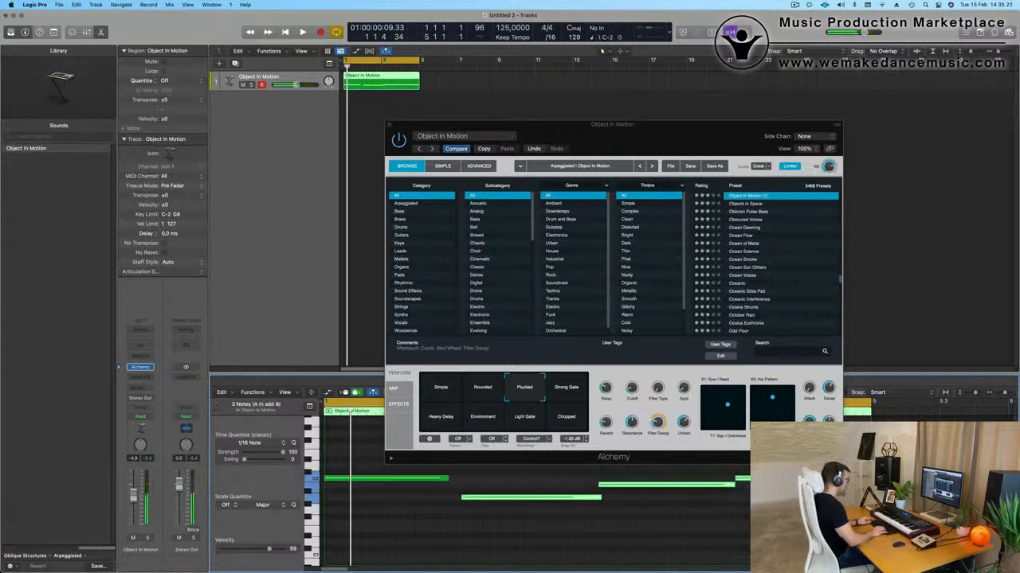
Step: Resize the first two notes so they end exactly where the following notes begin, at bars 2 and 3
click(677, 510)
click(591, 498)
drag(601, 499, 596, 499)
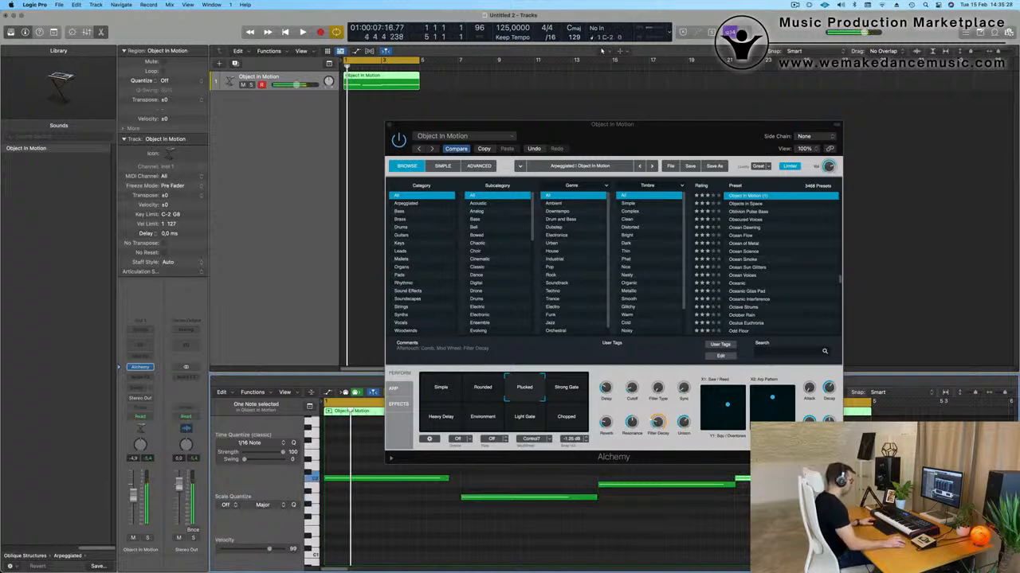
key(space)
drag(446, 479, 458, 479)
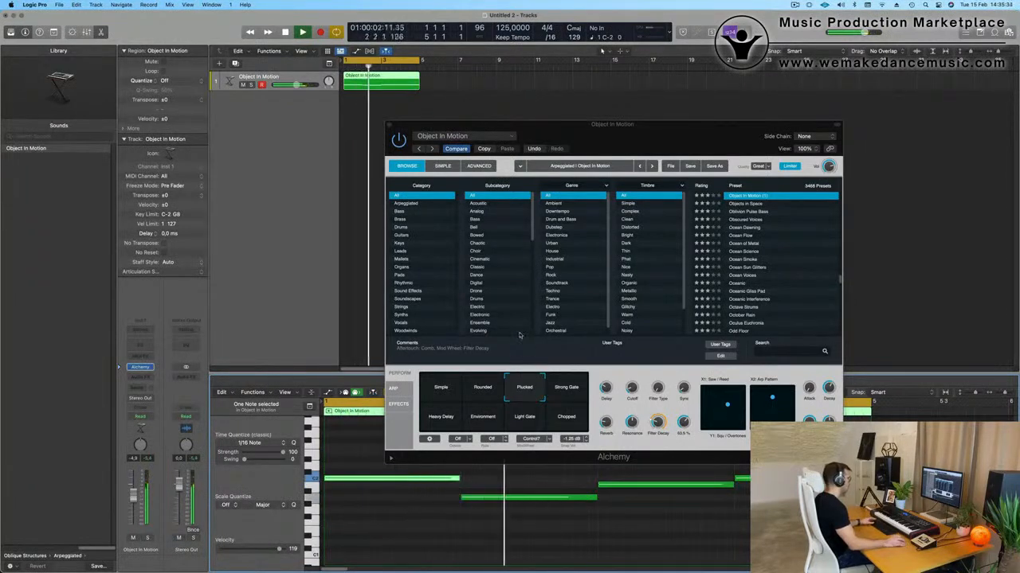
Step: Move the Alchemy window clear of the piano roll and show the whole looped region during playback
drag(636, 136, 739, 83)
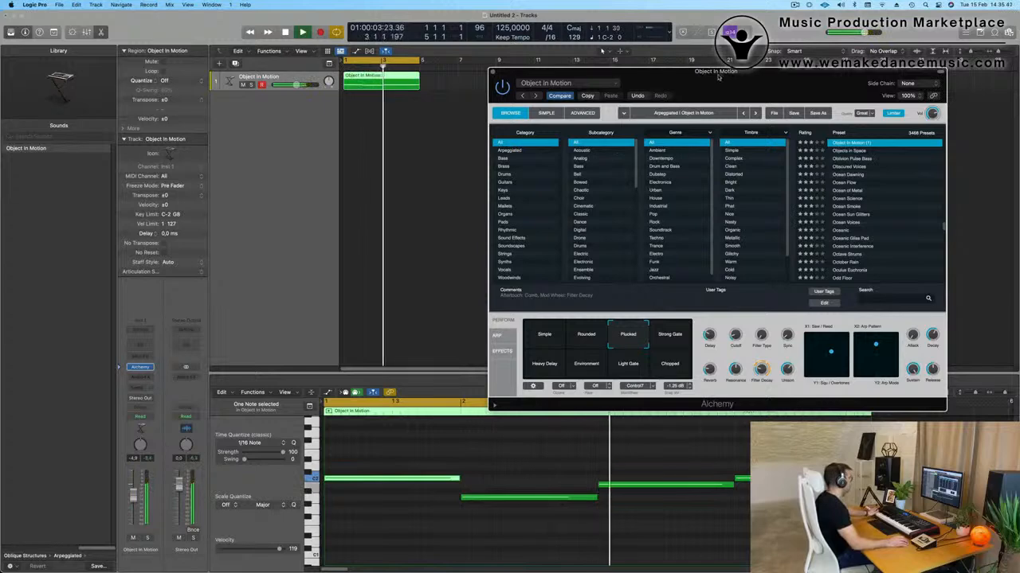
drag(717, 71, 709, 71)
key(space)
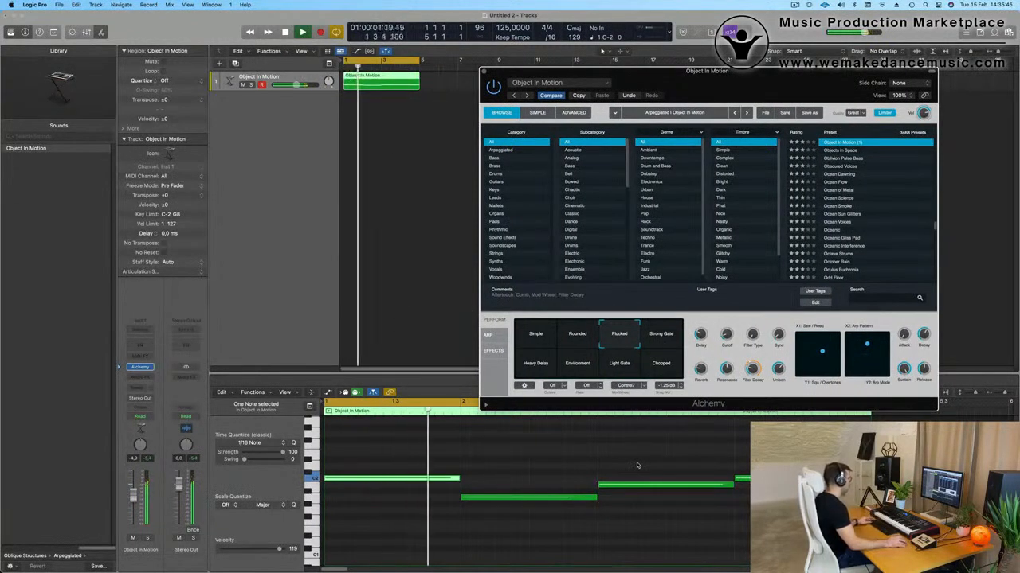
scroll(501, 464, down, 3)
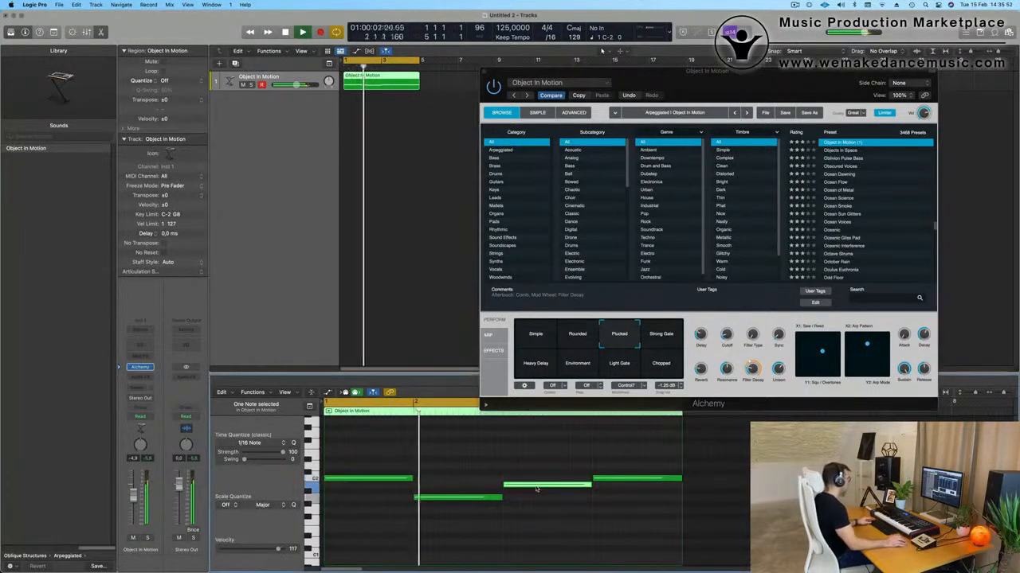
Step: Try the third note on G1 during playback and put it back on B1
drag(536, 489, 544, 513)
key(super+Left)
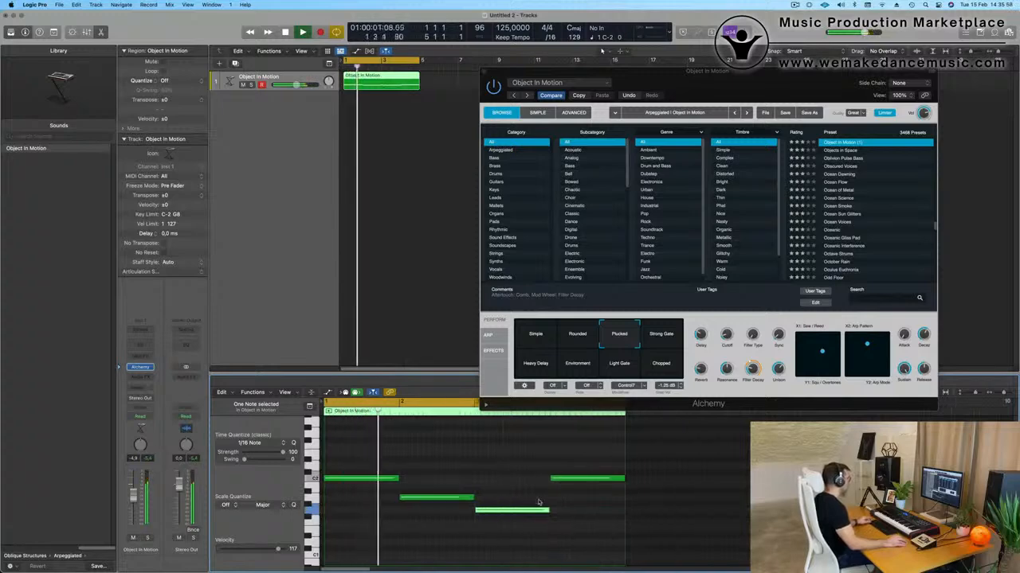
scroll(502, 485, down, 2)
scroll(438, 477, up, 1)
scroll(462, 489, up, 1)
drag(494, 510, 495, 488)
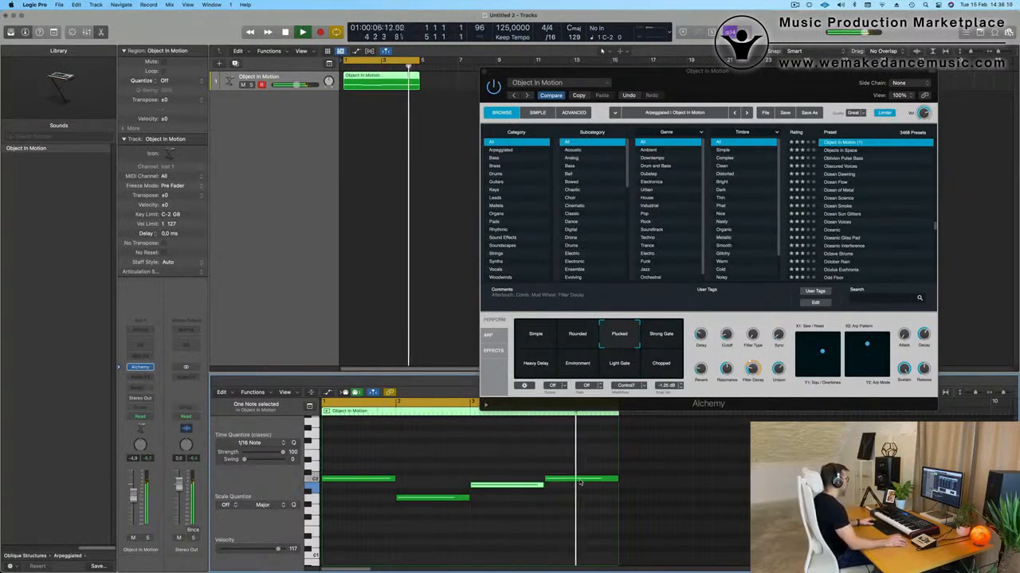
Step: Try the fourth note on D2, then delete it and extend the third note to the region's end at bar 5
drag(580, 482, 581, 472)
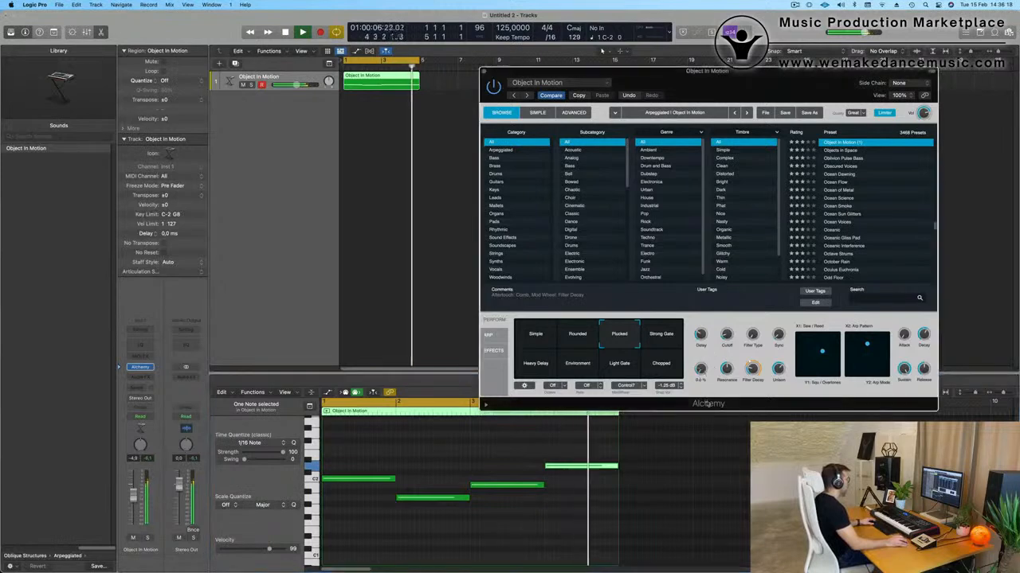
key(Return)
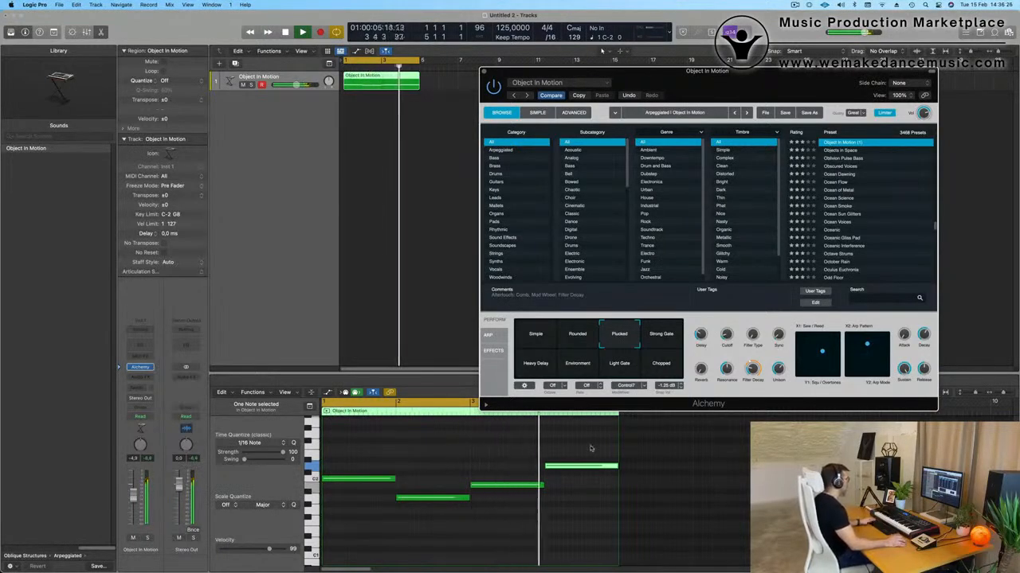
key(Delete)
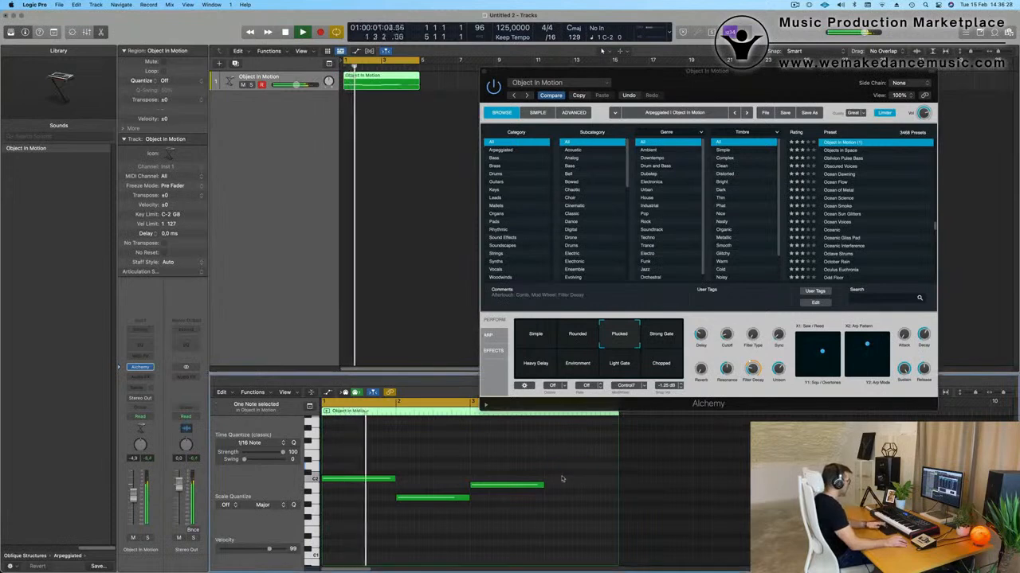
drag(544, 485, 617, 485)
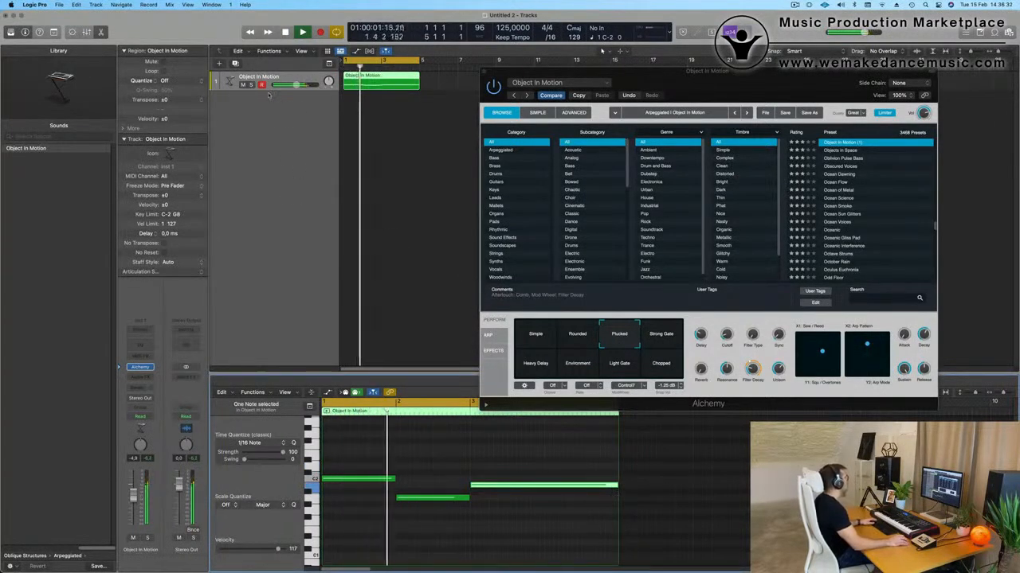
Step: Enlarge the track's height and reposition the point on Alchemy's X1/Y1 pad, closing the plug-in and stopping playback when done
drag(271, 91, 271, 223)
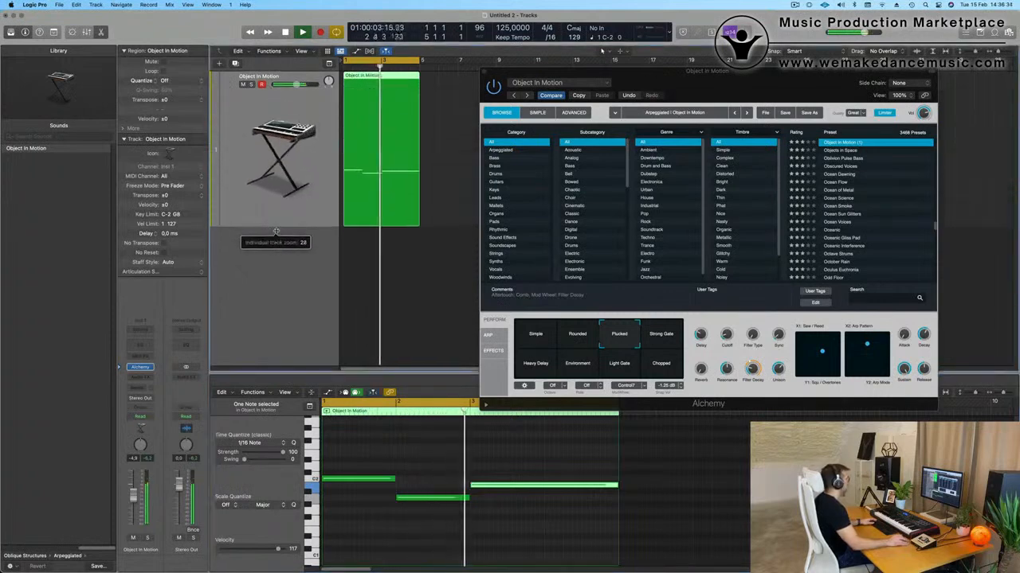
drag(824, 352, 837, 374)
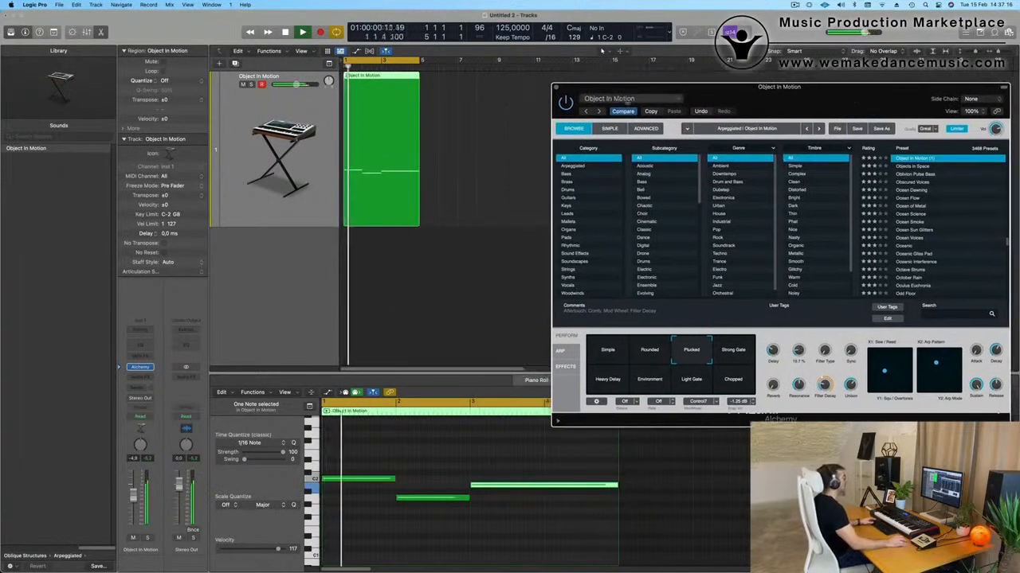
key(super+w)
key(space)
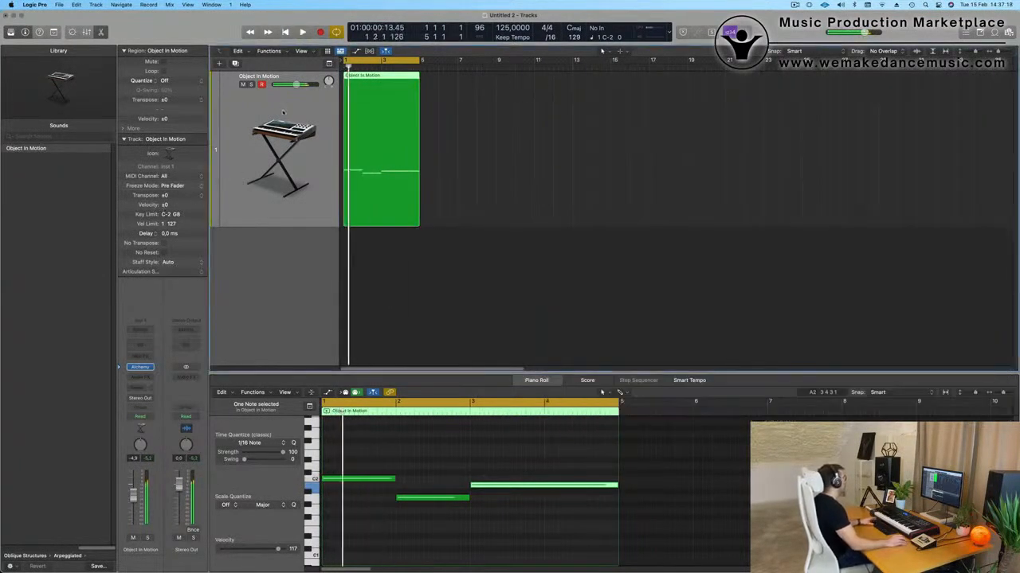
Step: Duplicate the Object In Motion track and replace the new track's Alchemy instrument with Drum Machine Designer
click(235, 64)
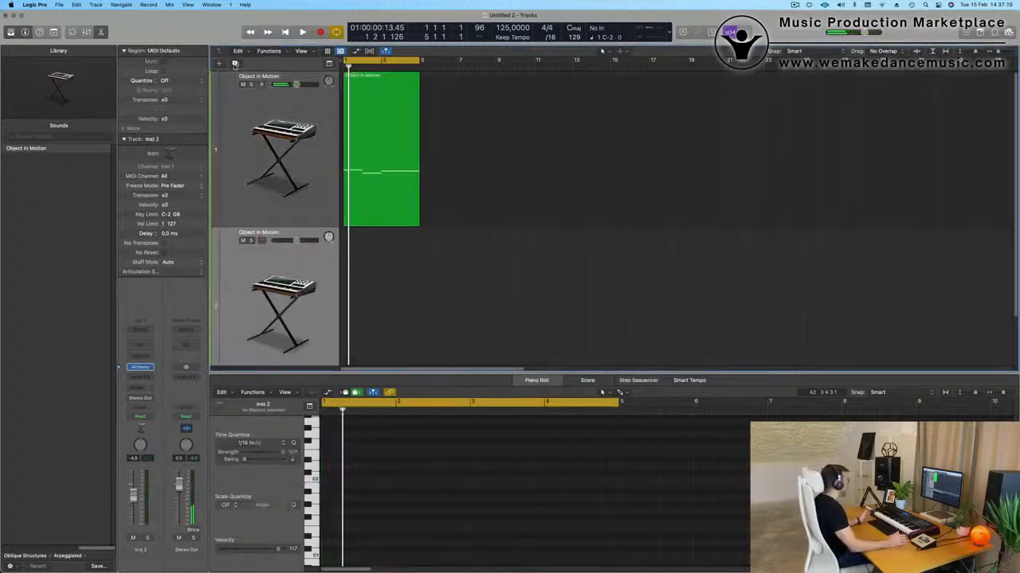
scroll(242, 287, down, 2)
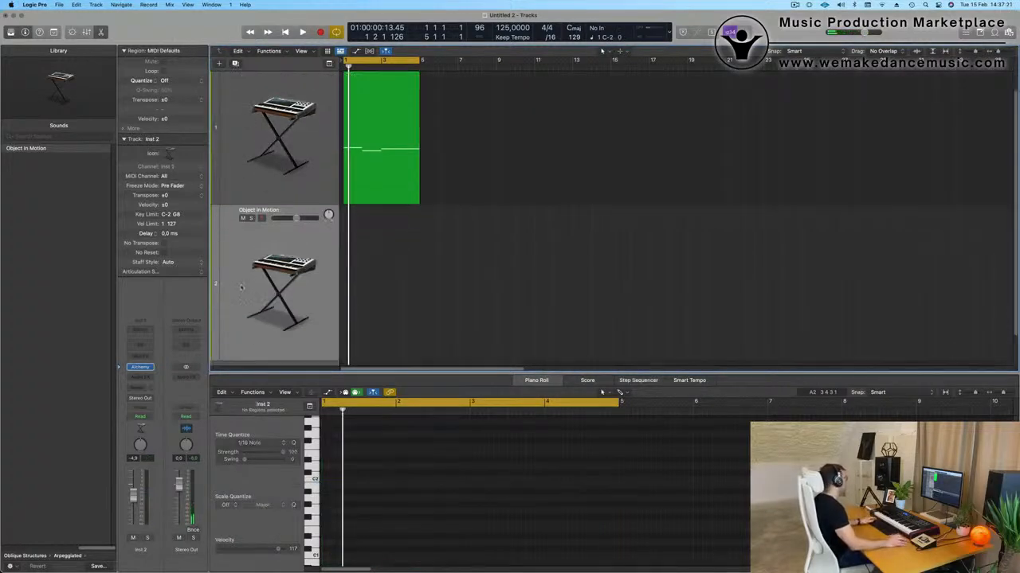
click(150, 368)
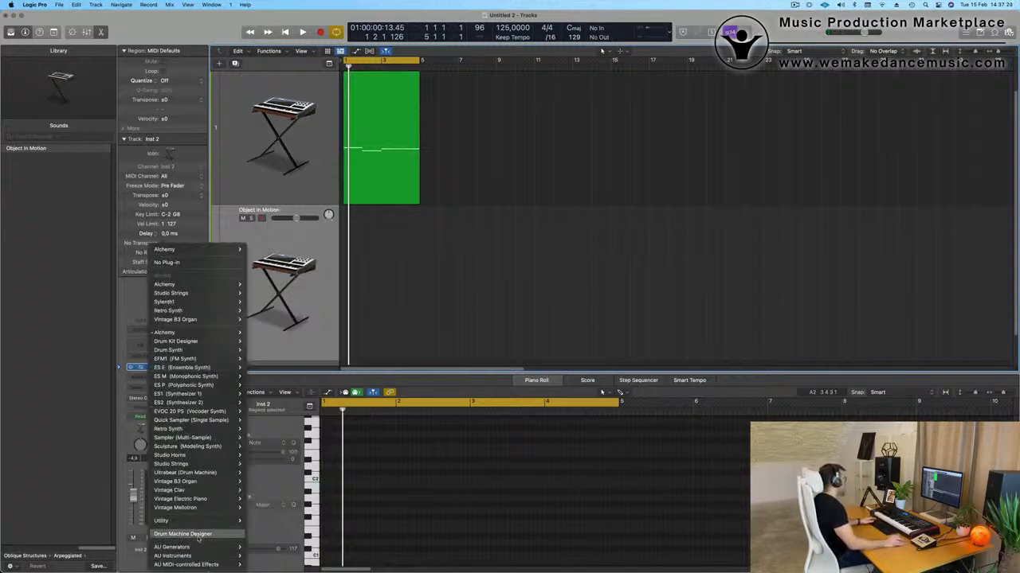
click(198, 535)
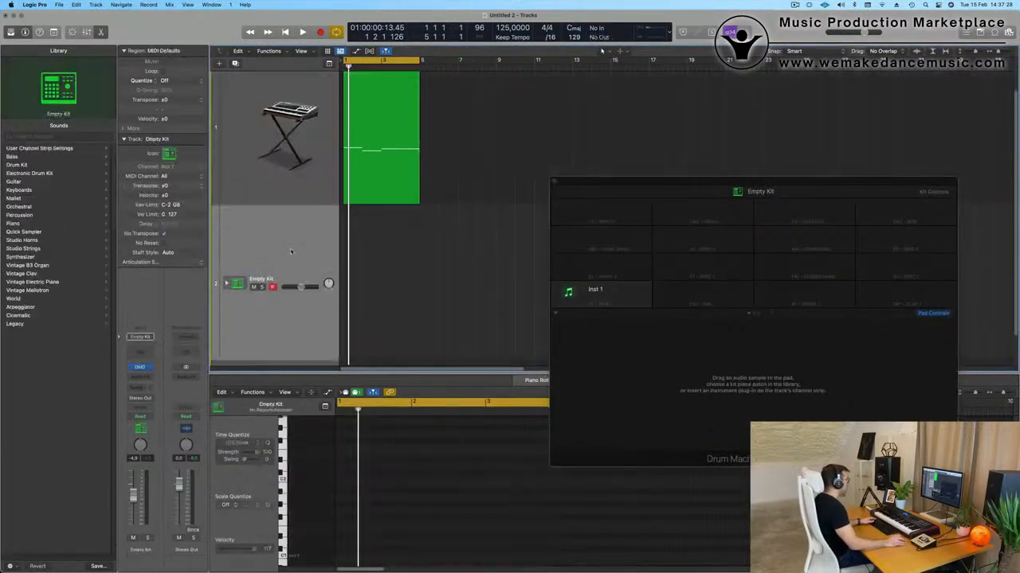
Step: Load the Radiant kit from the Electronic Drum Kit sounds onto the Drum Machine Designer track and move its plug-in window aside
key(space)
key(space)
drag(806, 182, 630, 180)
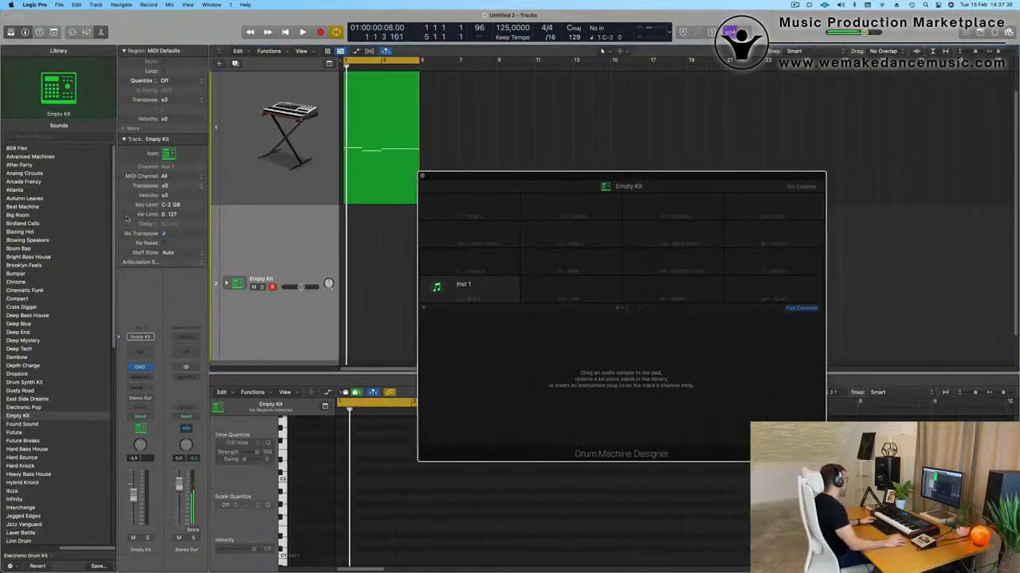
scroll(68, 339, down, 5)
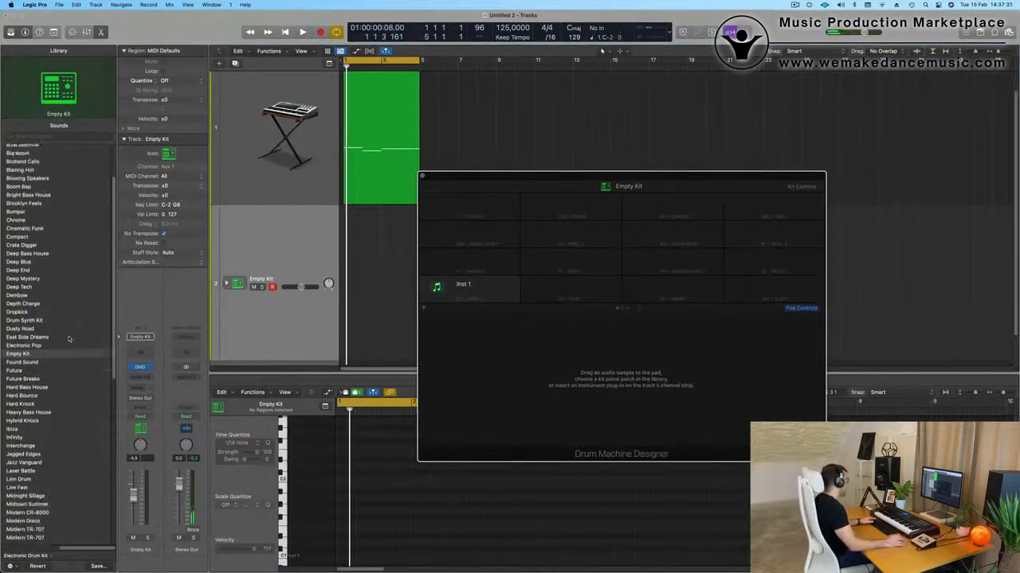
scroll(68, 340, down, 4)
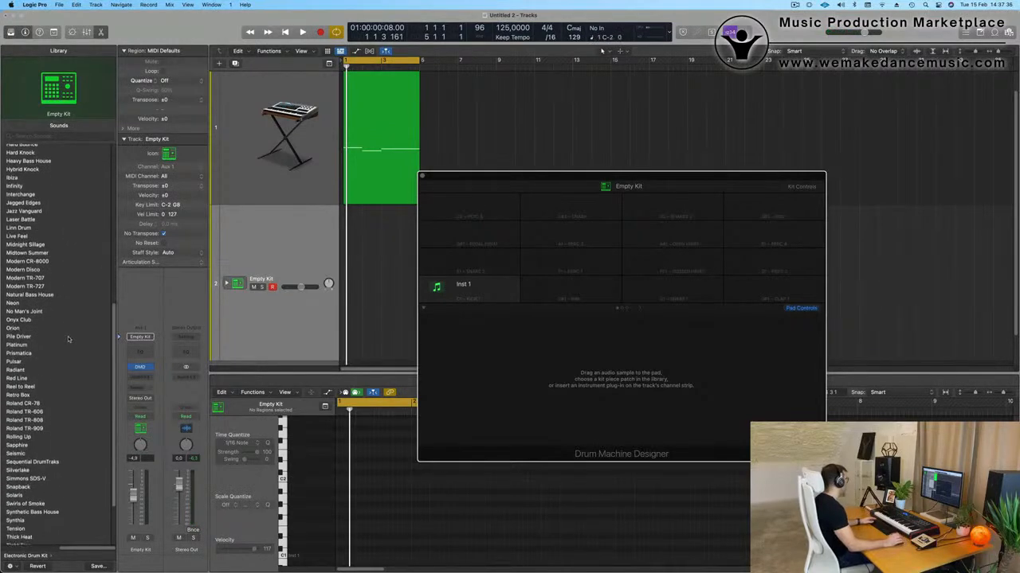
scroll(49, 344, down, 1)
click(24, 360)
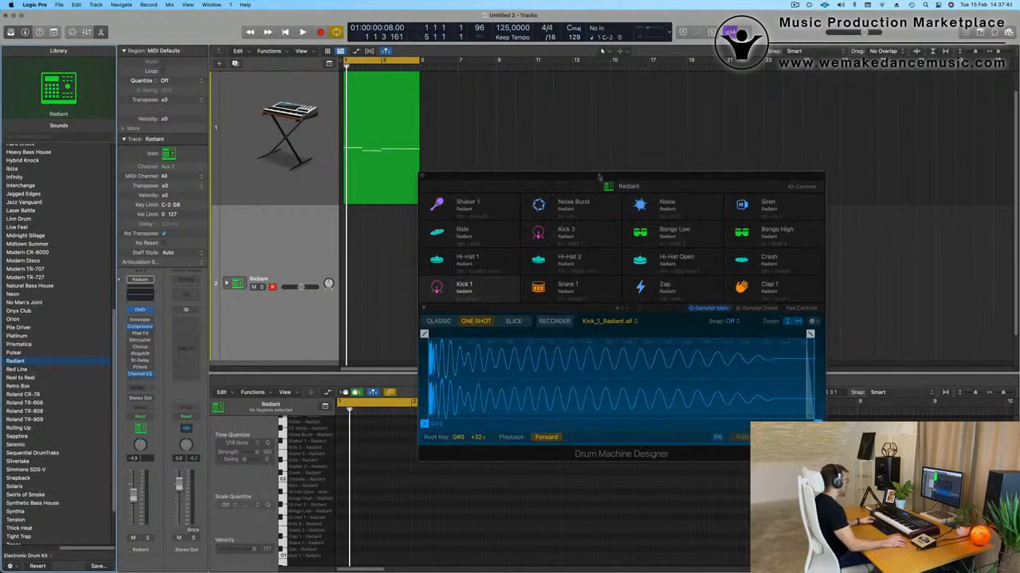
drag(594, 176, 628, 179)
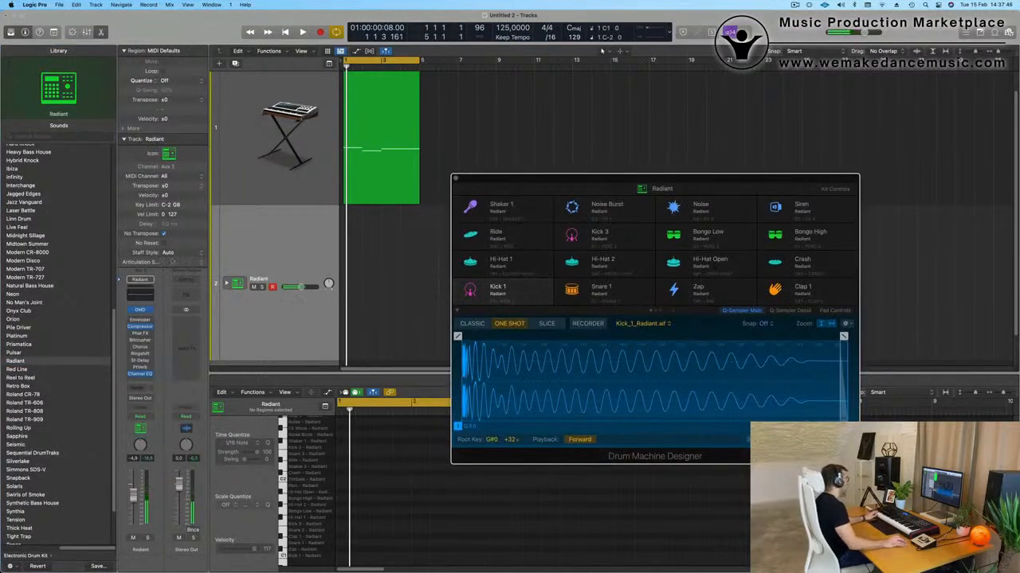
Step: Expand the Radiant kit's sub-tracks and compare the Kick 1 and Kick 2 sounds, leaving the Kick 1 track selected
scroll(271, 277, down, 4)
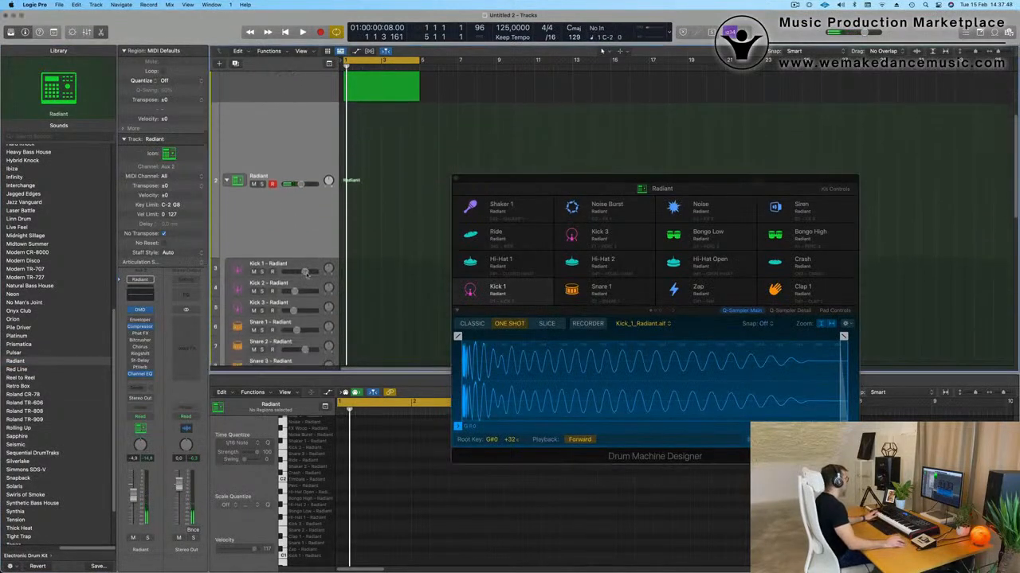
click(309, 266)
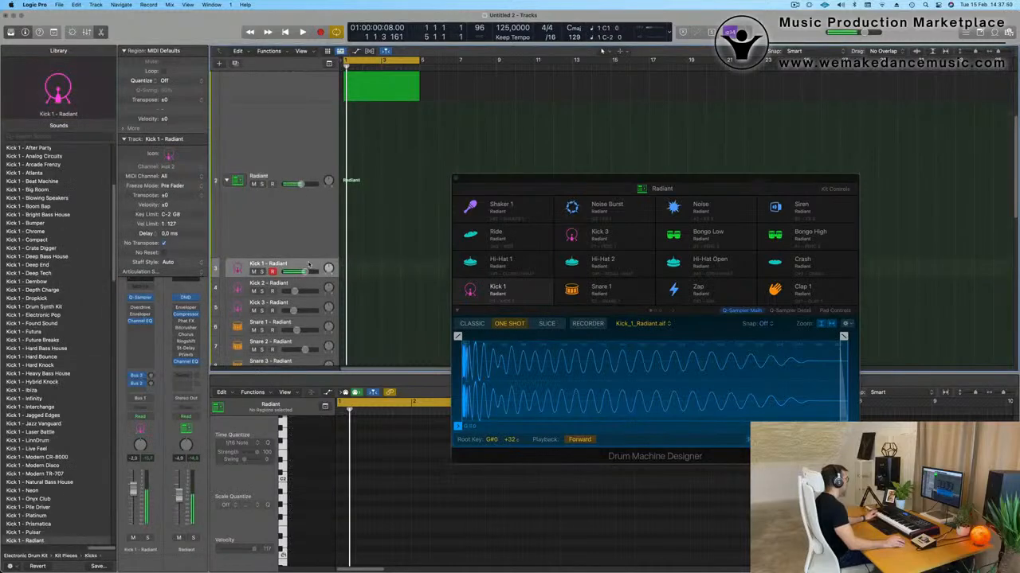
click(310, 285)
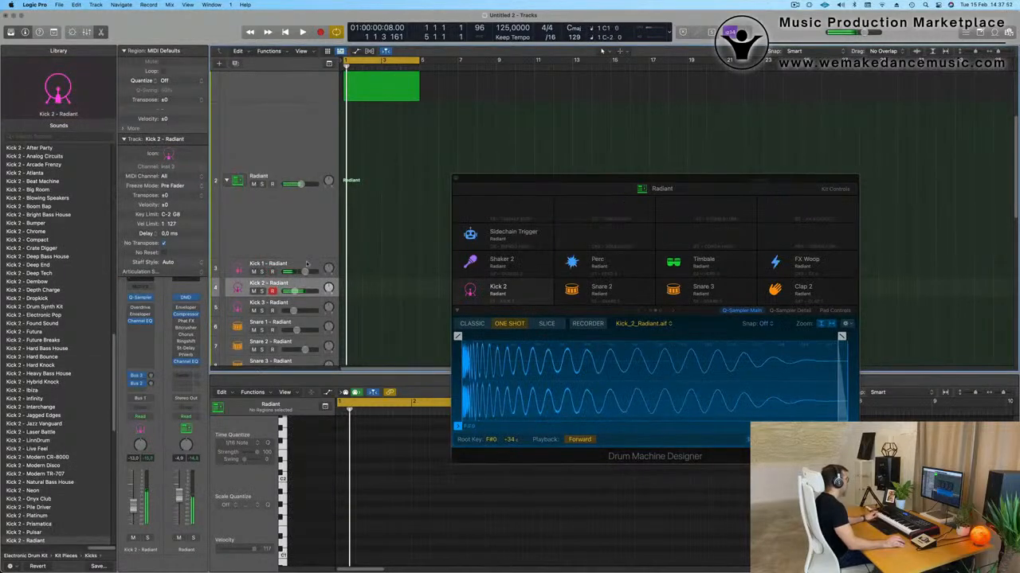
click(308, 265)
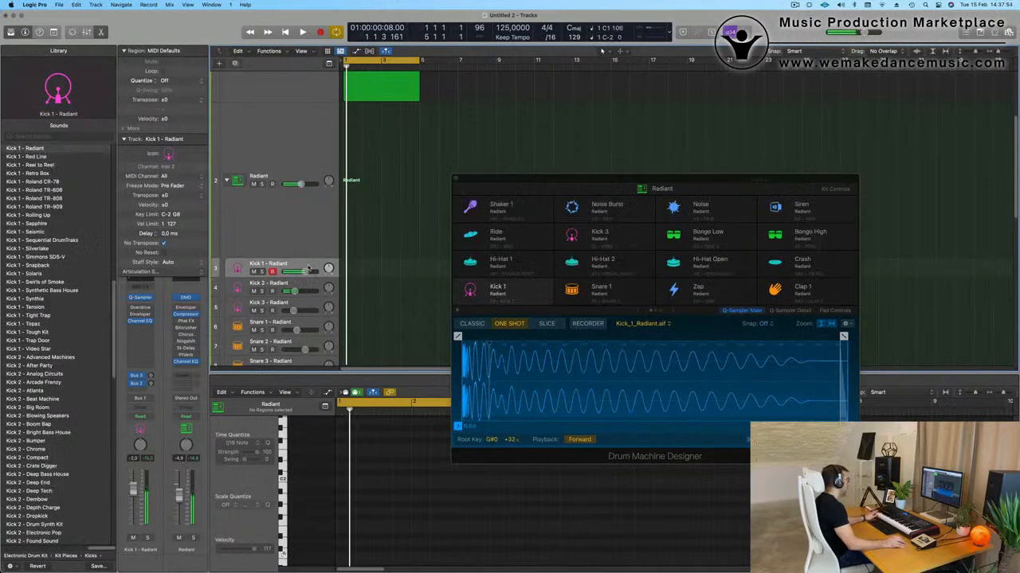
Step: Record a one-bar pattern of four kick hits on the Kick 1 track
key(space)
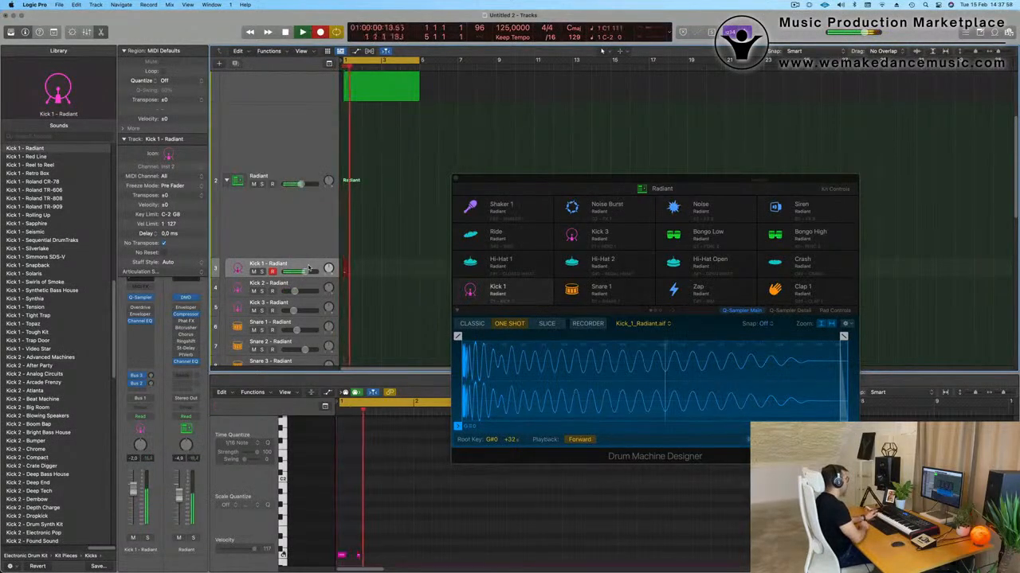
key(space)
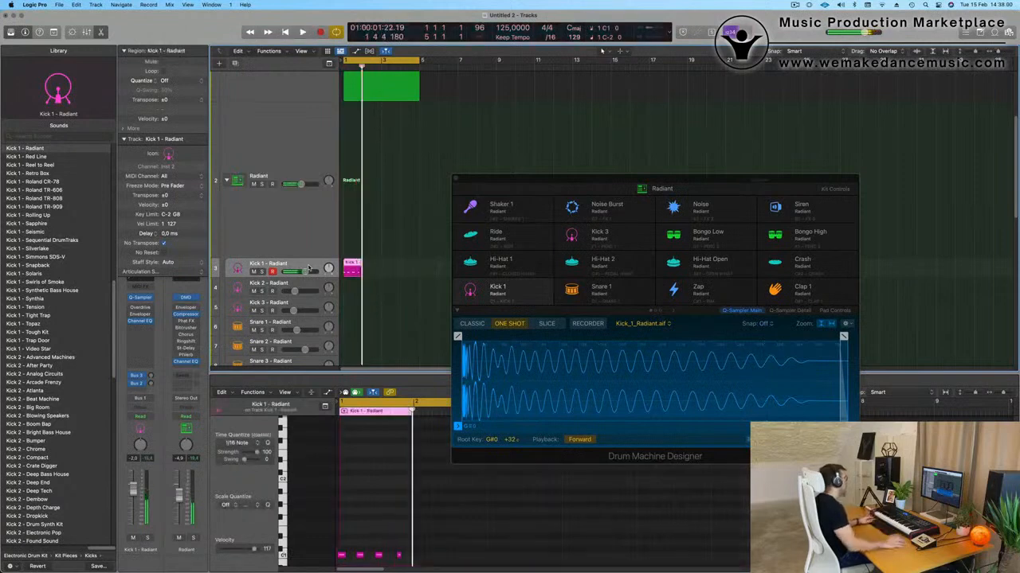
scroll(378, 510, down, 2)
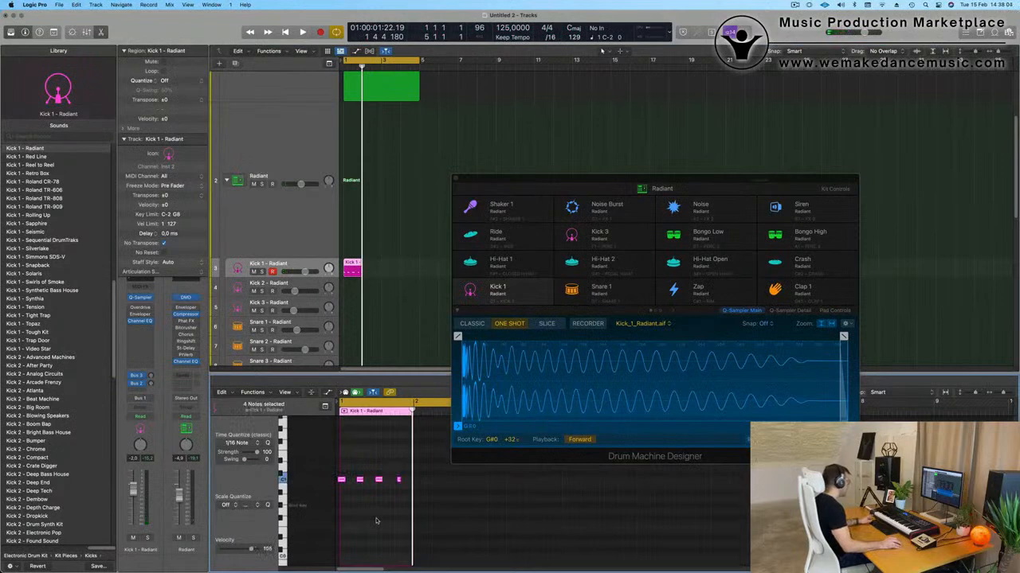
Step: Adjust the fourth kick note in the Piano Roll so it starts on beat 4 and matches the other notes' length
key(space)
key(super+Right)
key(super+Right)
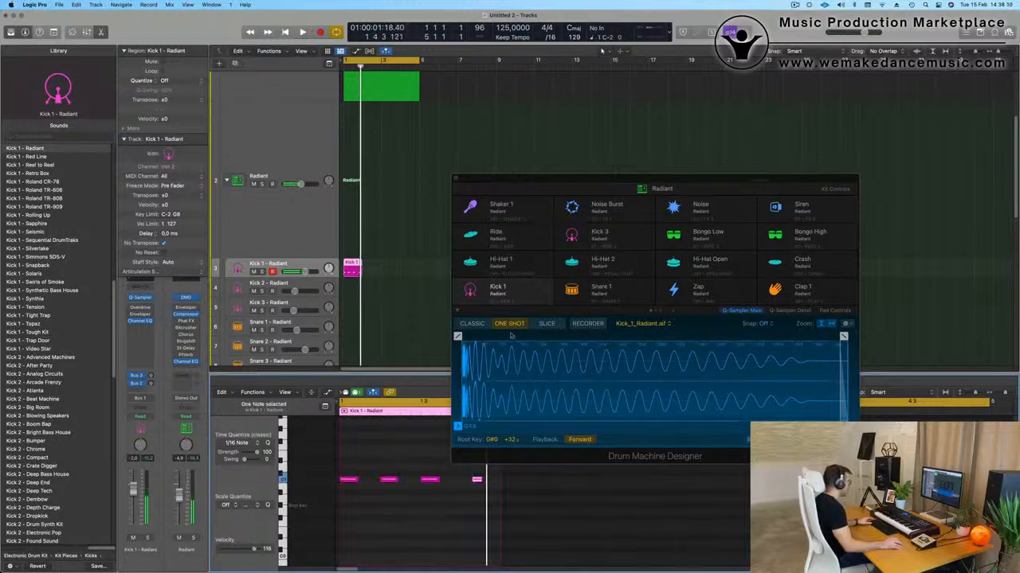
drag(566, 178, 724, 97)
click(480, 485)
drag(469, 471, 470, 493)
Step: Repeat the one-bar kick region three times to fill the loop up to bar 5
drag(407, 264, 338, 273)
key(super+r)
key(super+r)
key(super+r)
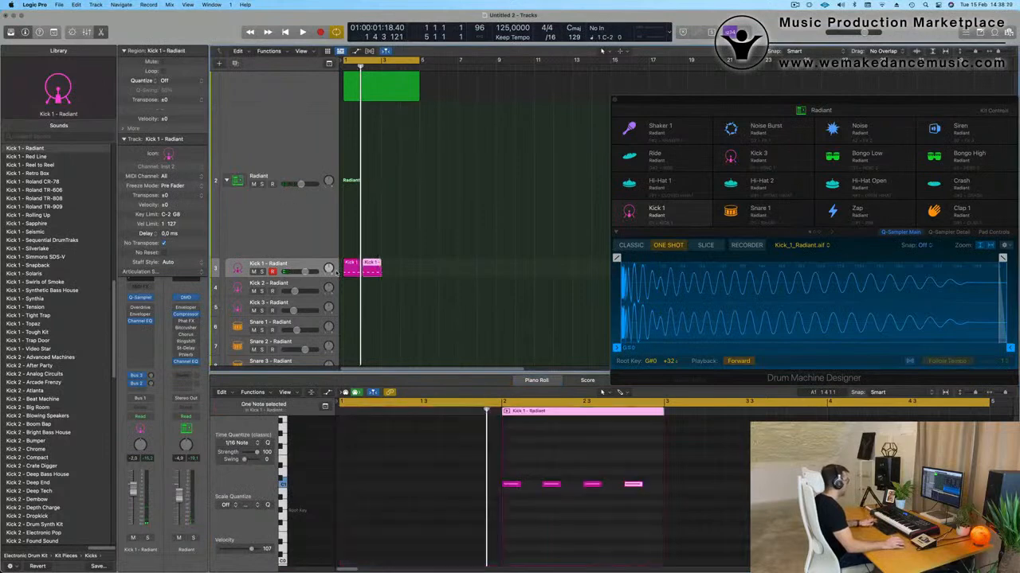
Step: Play the loop and lower the Object In Motion track's volume
key(space)
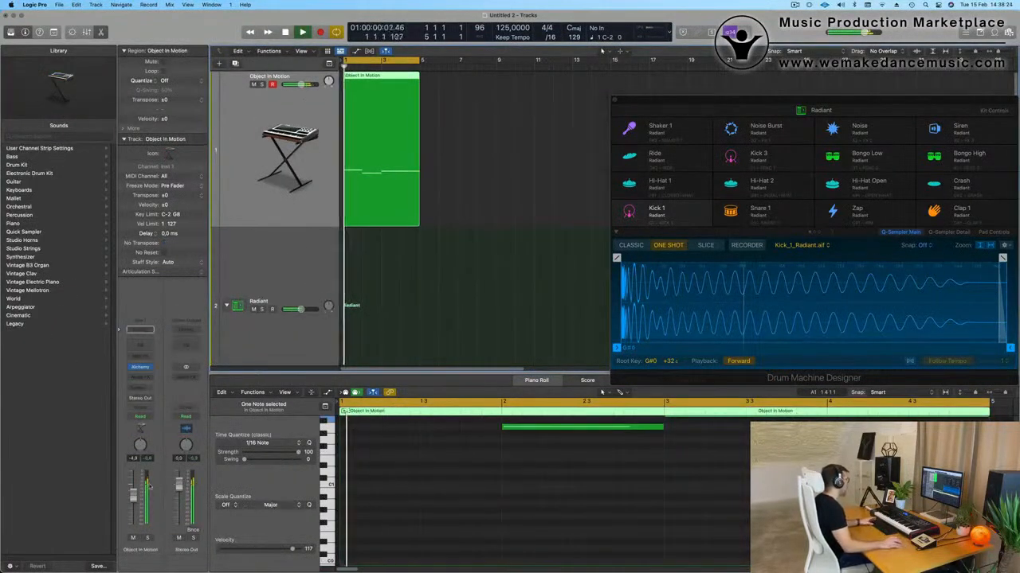
scroll(390, 300, down, 1)
scroll(390, 299, down, 6)
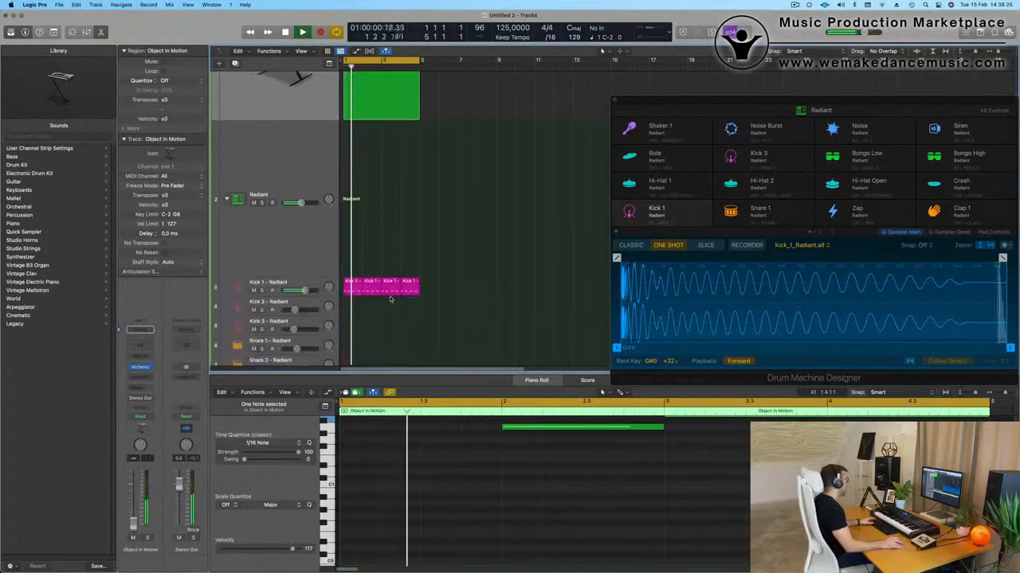
Step: Audition Deep End, Dembow, Hard Bass House and Heavy Bass House on the Kick 1 track during playback and settle on Ibiza
click(294, 283)
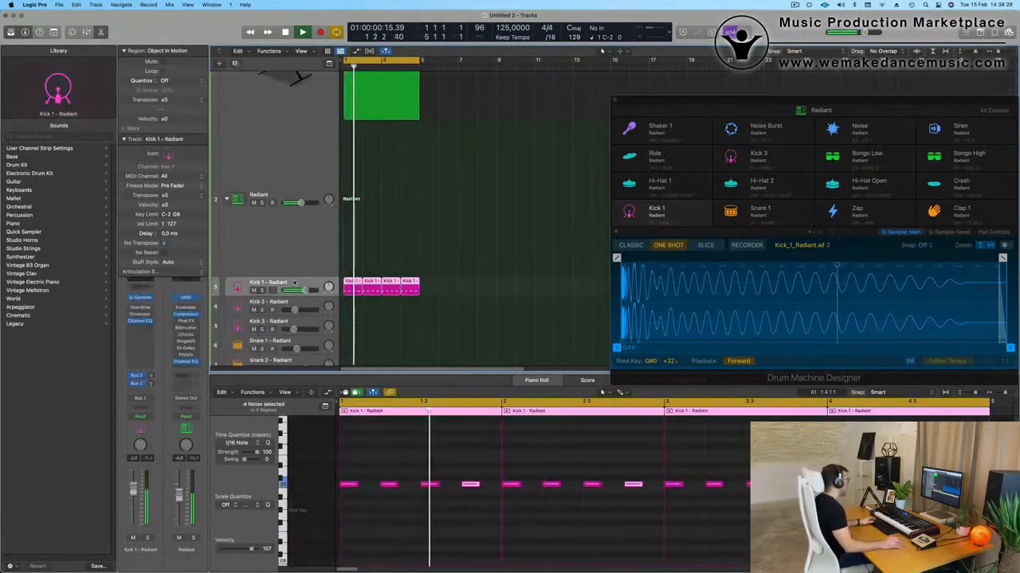
click(35, 275)
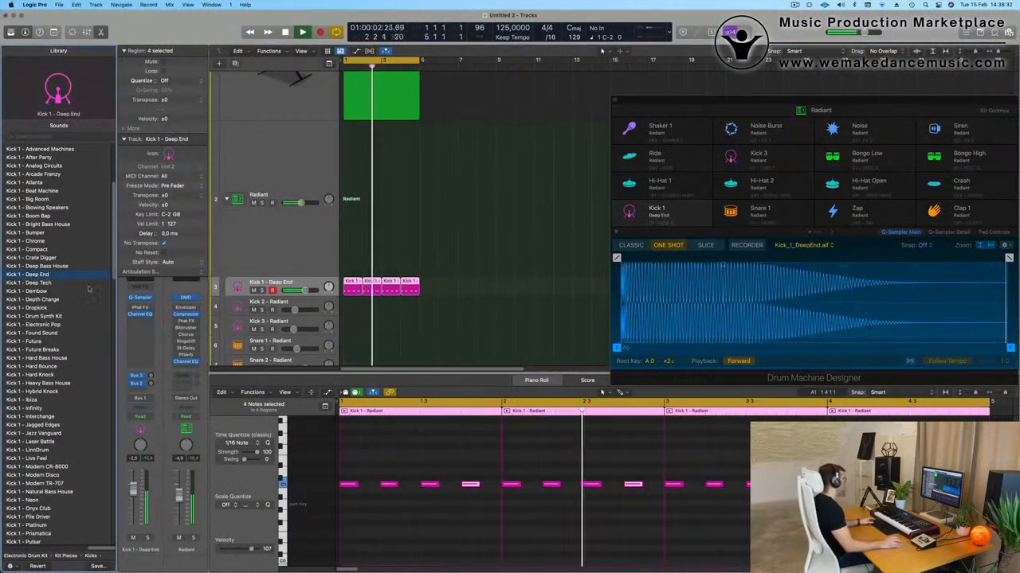
scroll(38, 279, down, 3)
click(37, 256)
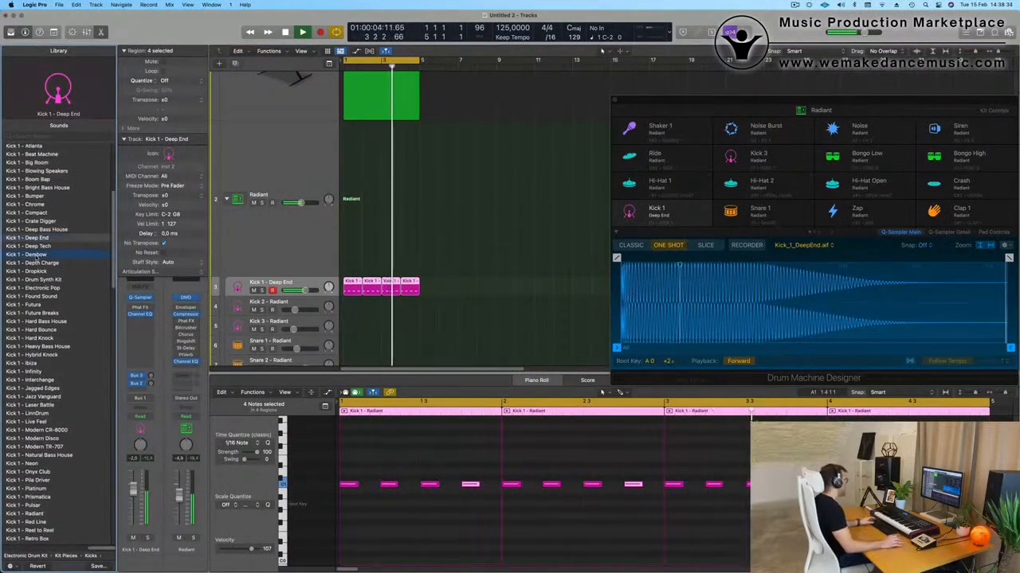
scroll(74, 228, up, 3)
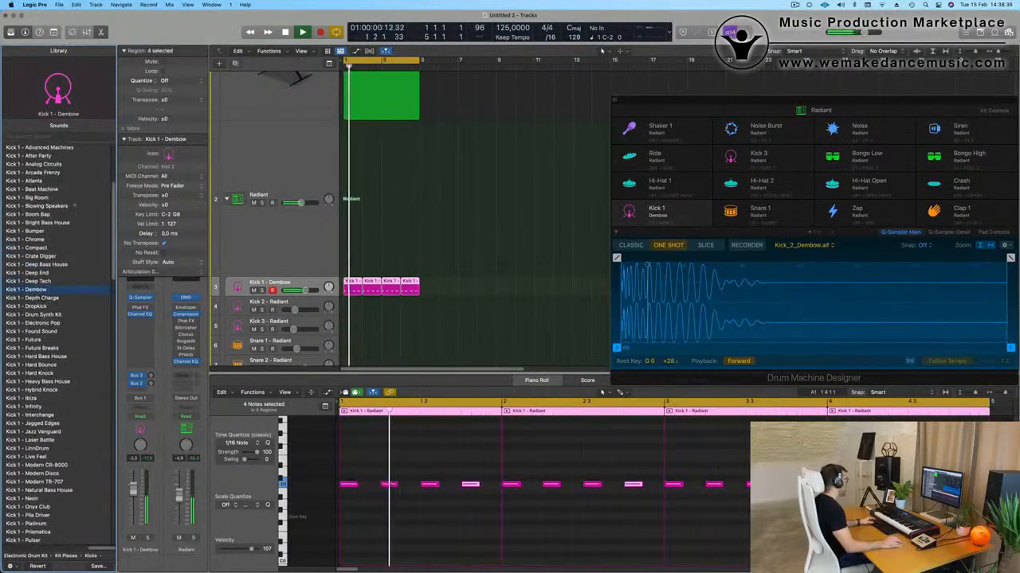
scroll(46, 333, down, 2)
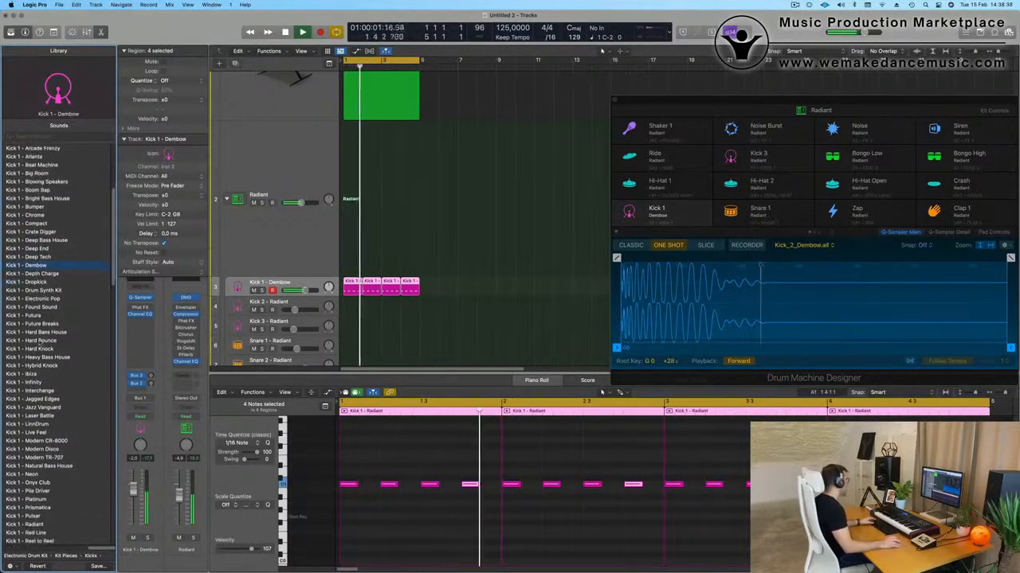
click(46, 332)
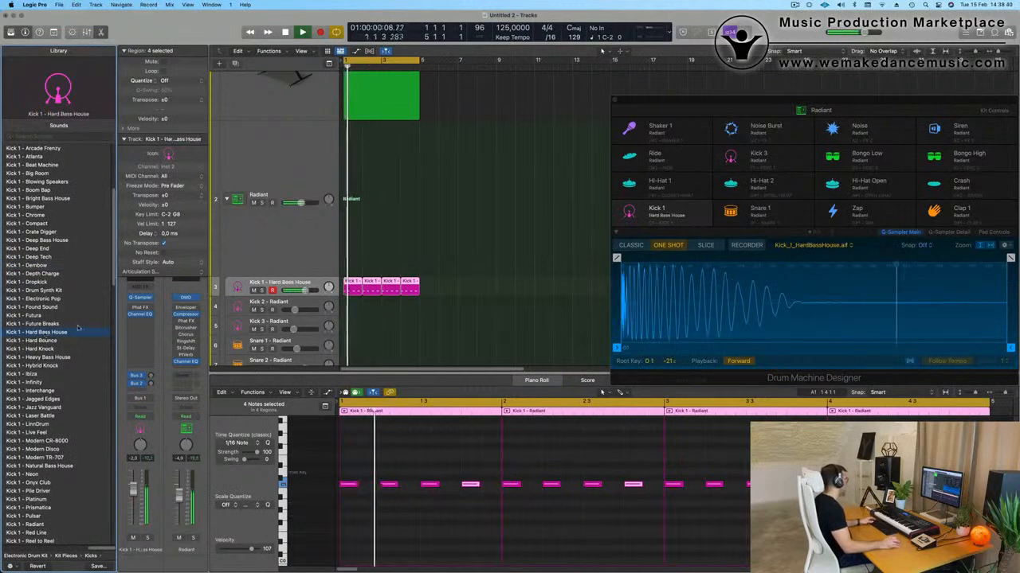
click(52, 349)
scroll(43, 338, down, 3)
key(Down)
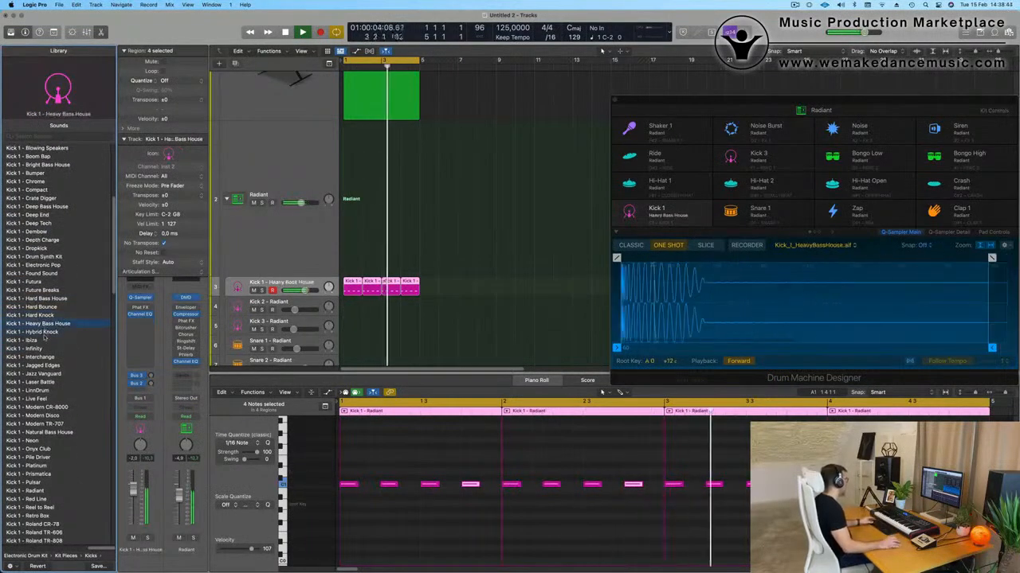
key(Down)
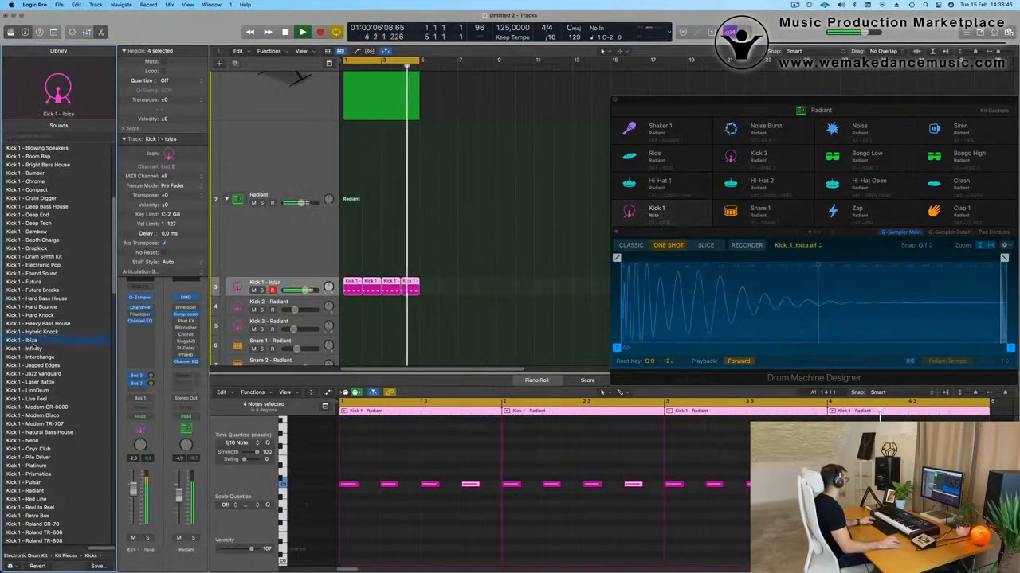
Step: Transpose all the kick notes in the four regions down one octave
key(space)
click(416, 506)
key(super+a)
key(shift+alt+Down)
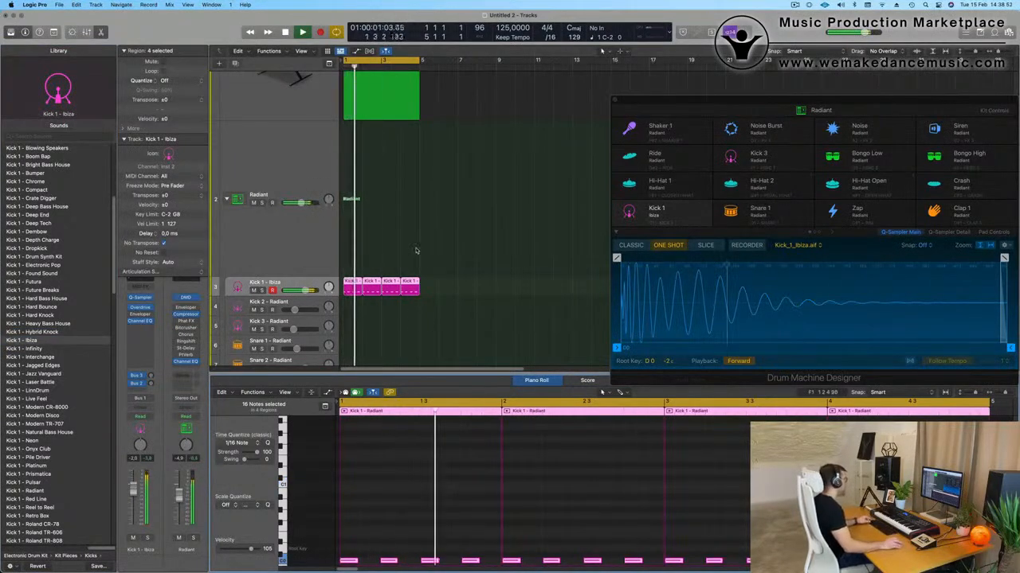
Step: Lower the Kick 1 channel's volume while checking the level in playback
scroll(416, 251, down, 2)
key(space)
key(space)
click(138, 481)
key(space)
key(space)
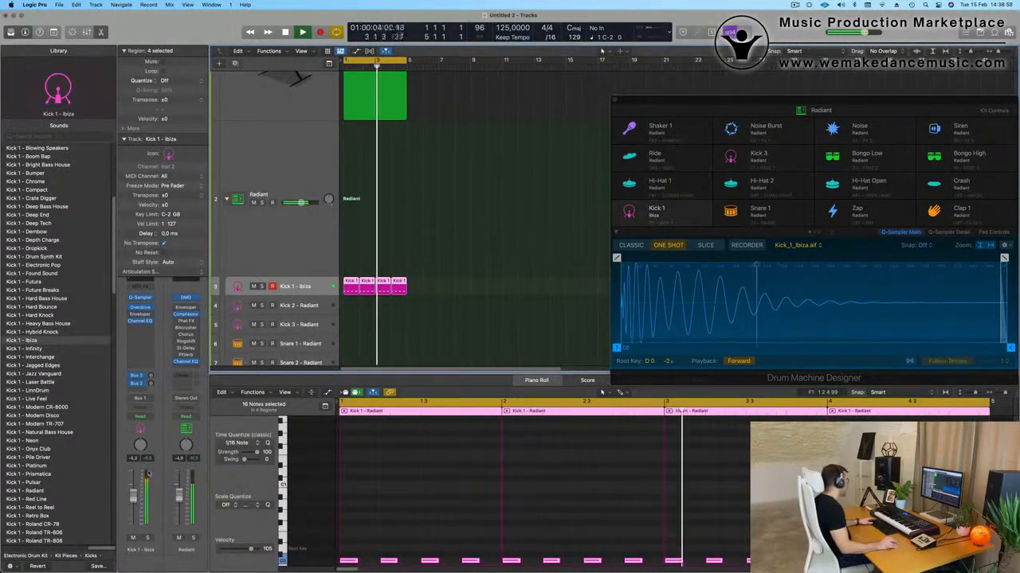
Step: Set the Object In Motion track's volume to about -17 dB and add a Channel EQ to it, closing the plug-in window
scroll(407, 259, up, 3)
click(240, 118)
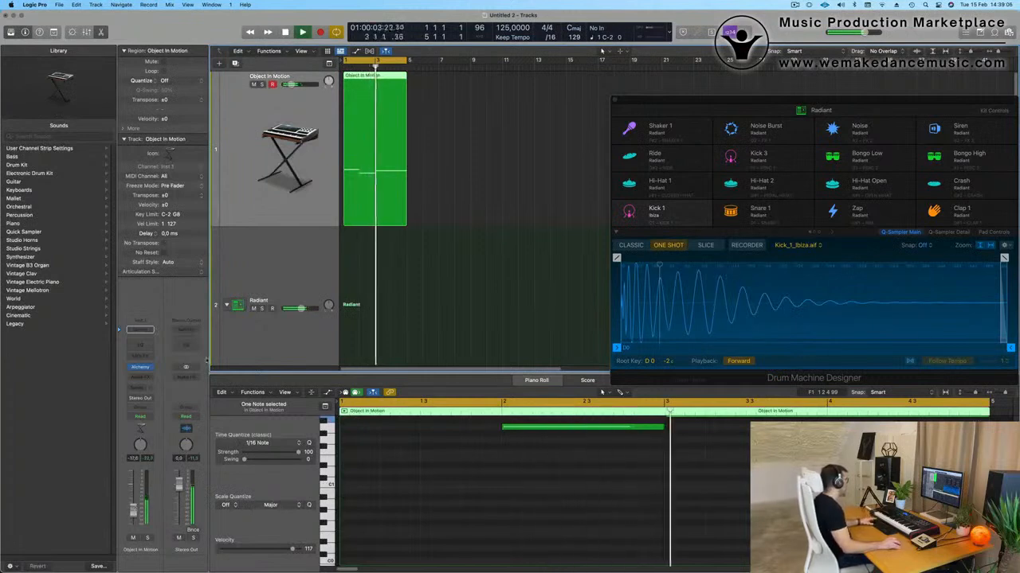
click(143, 363)
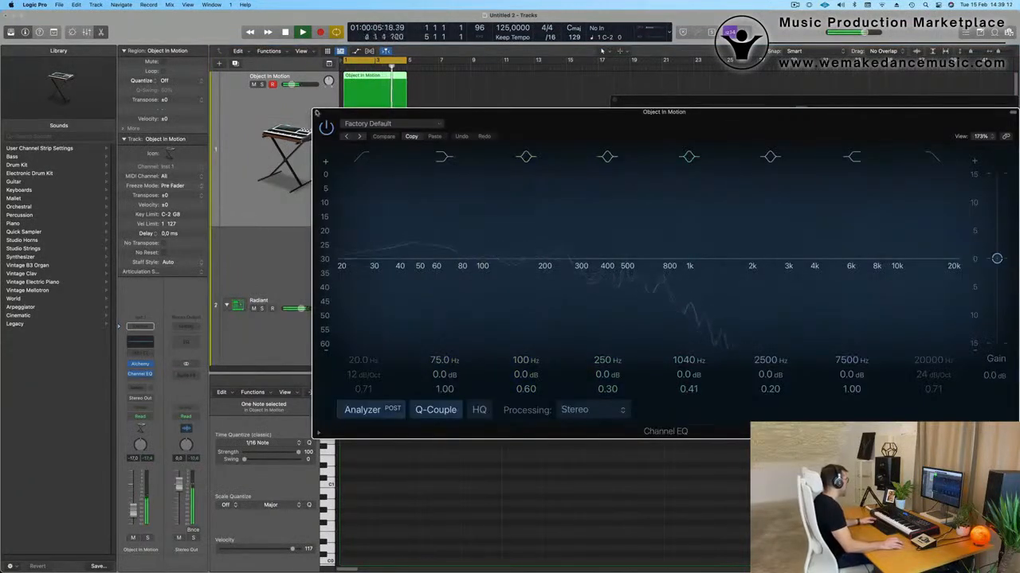
key(super+w)
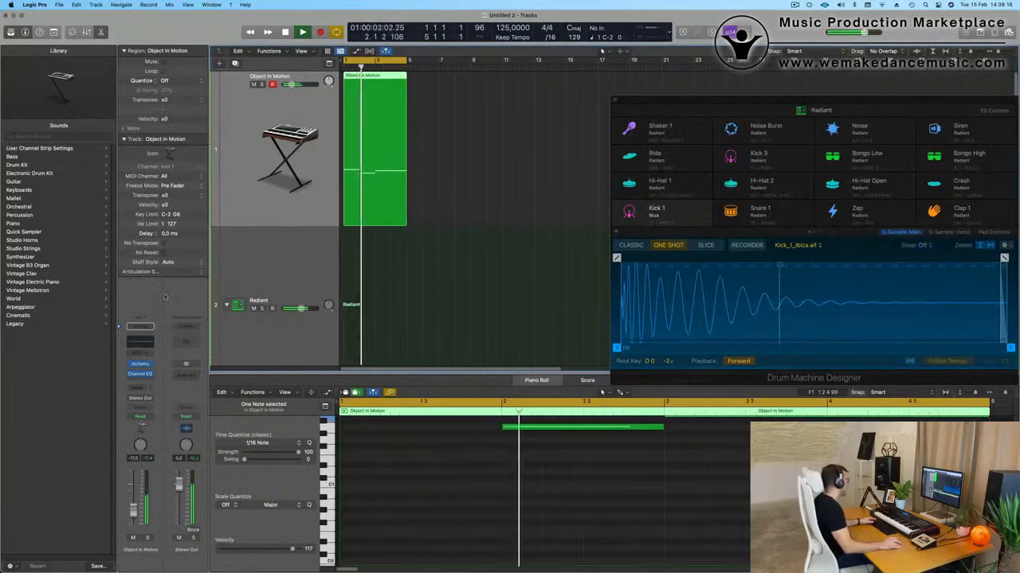
Step: Insert a Compressor after the Channel EQ on Object In Motion and set its side chain to Kick 1 - Ibiza
click(144, 380)
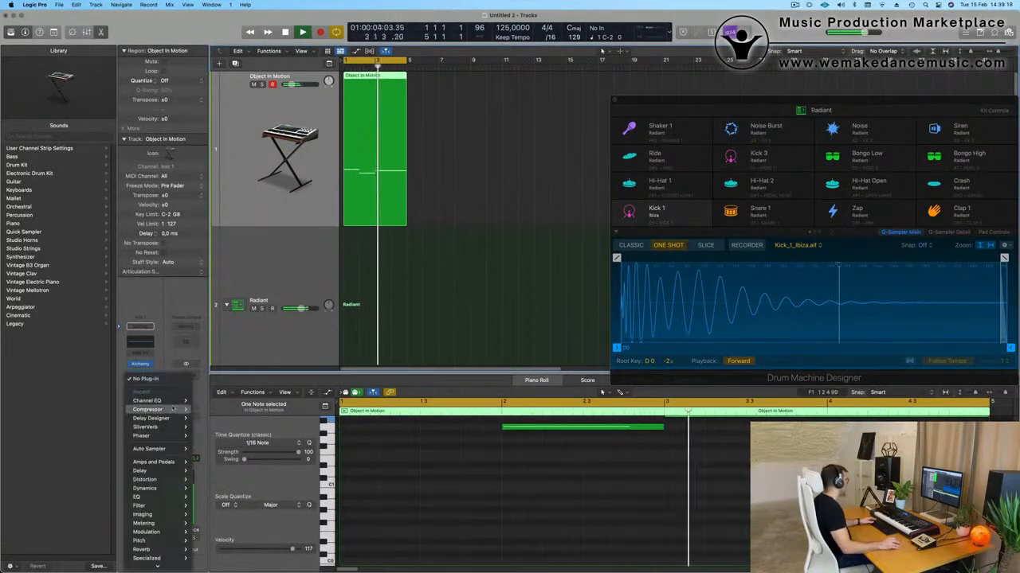
click(147, 400)
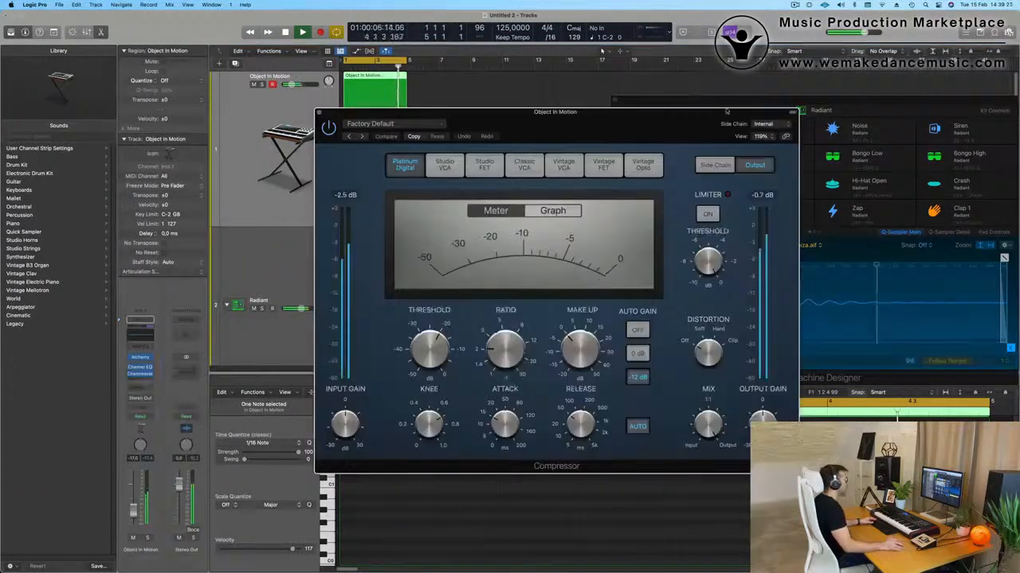
click(766, 125)
mouse_move(786, 138)
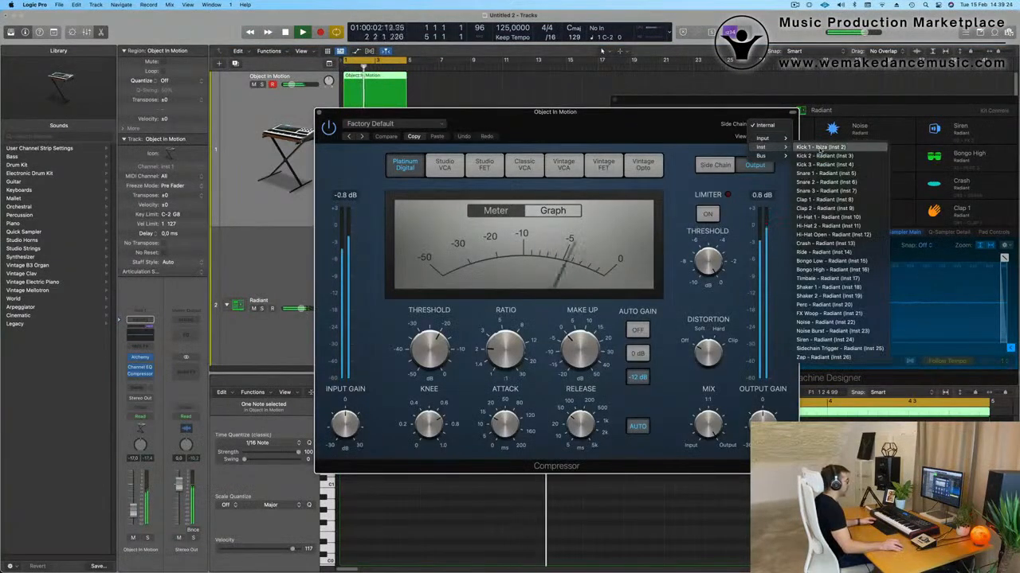
click(820, 148)
Step: Raise the Compressor's ratio, set its attack to 5.0 ms, and turn off auto gain and auto release
drag(647, 191, 705, 191)
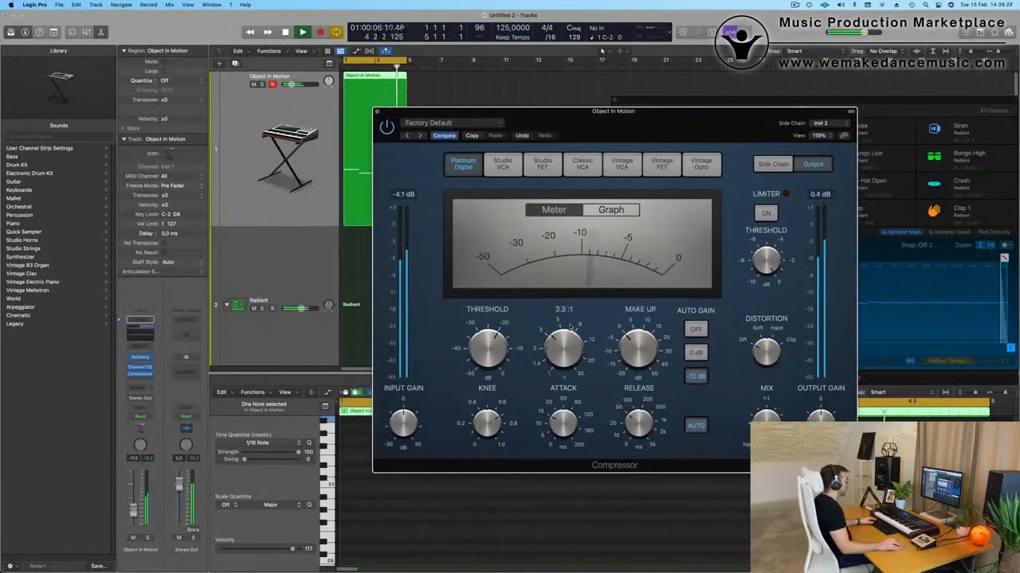
key(space)
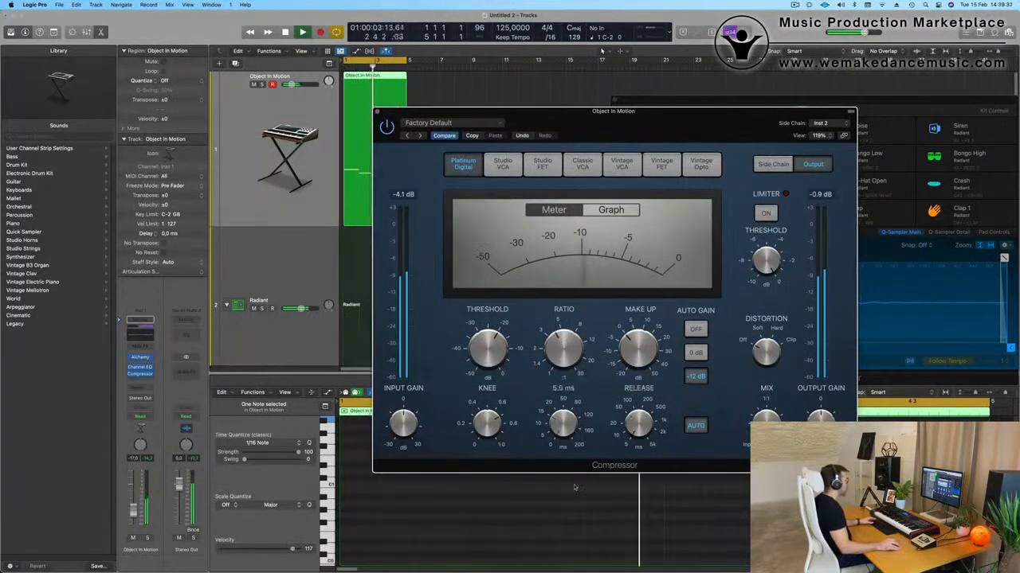
click(695, 329)
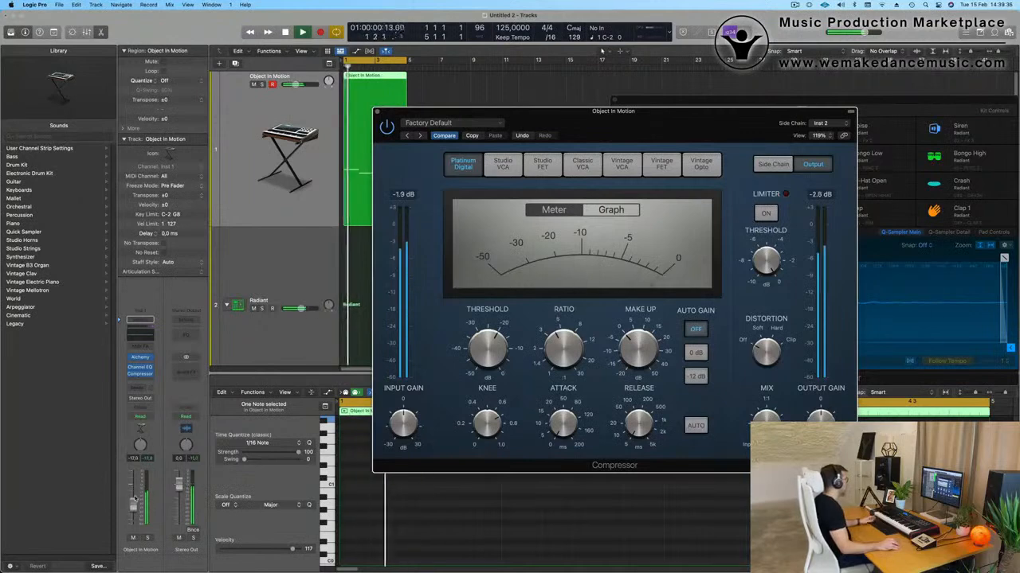
Step: Raise the Object In Motion track's volume to about -6.4 dB during playback and close the Compressor window
drag(133, 512, 134, 504)
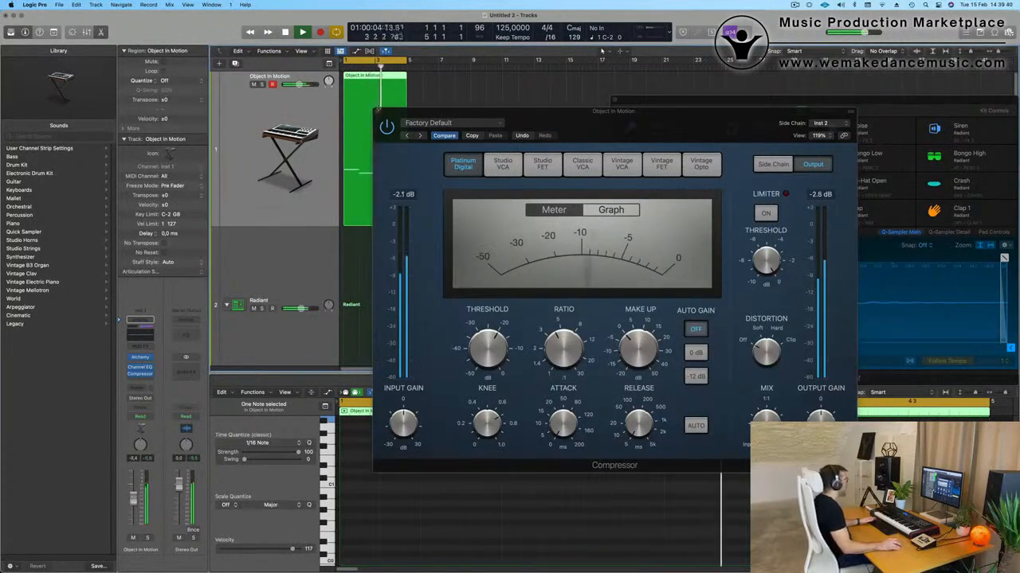
click(377, 112)
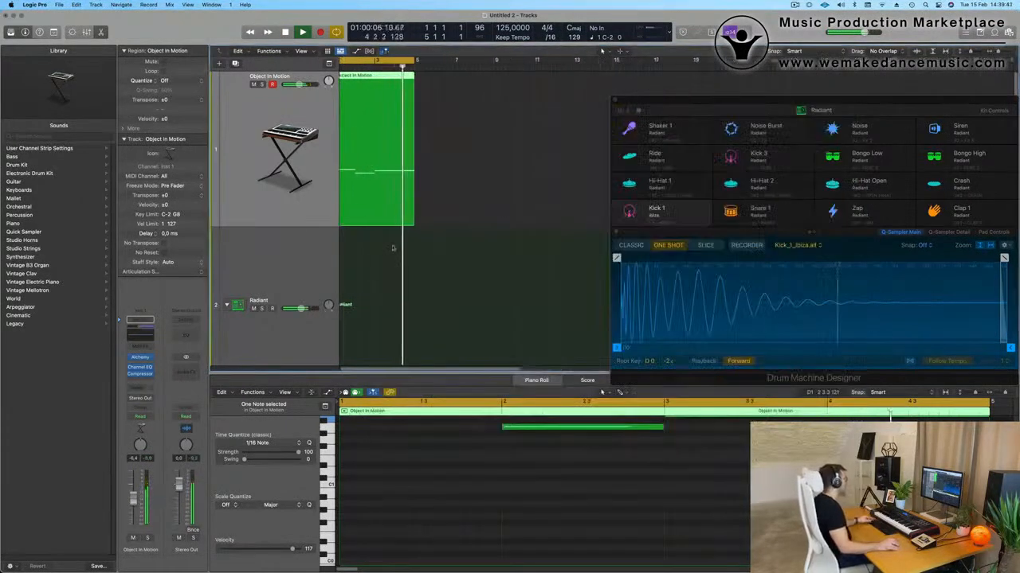
Step: Stop playback and copy the last Kick 1 region onto the Hi-Hat 1 track at bar 1
scroll(384, 270, down, 2)
scroll(385, 270, down, 5)
key(space)
scroll(422, 255, left, 1)
click(377, 192)
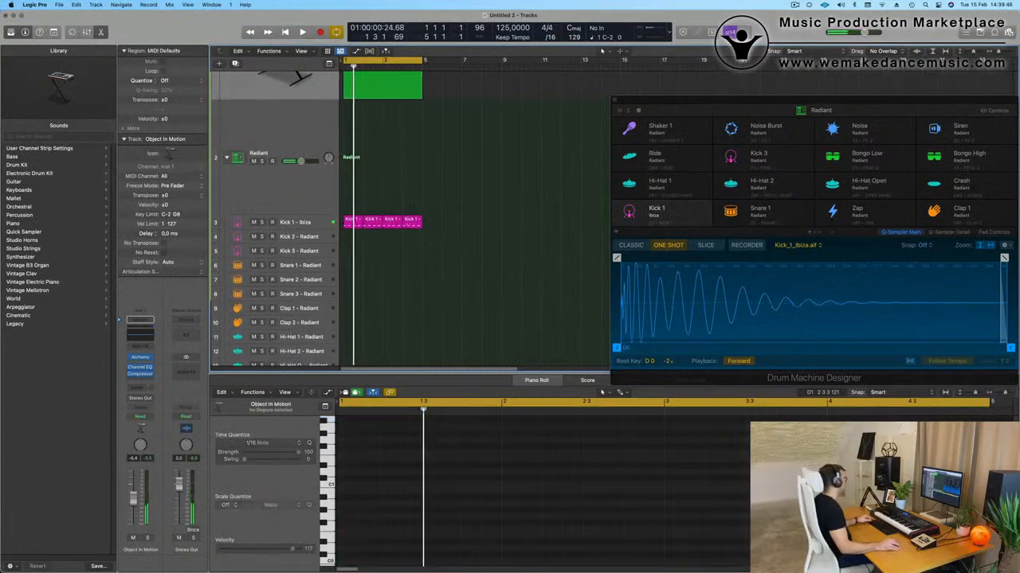
click(413, 222)
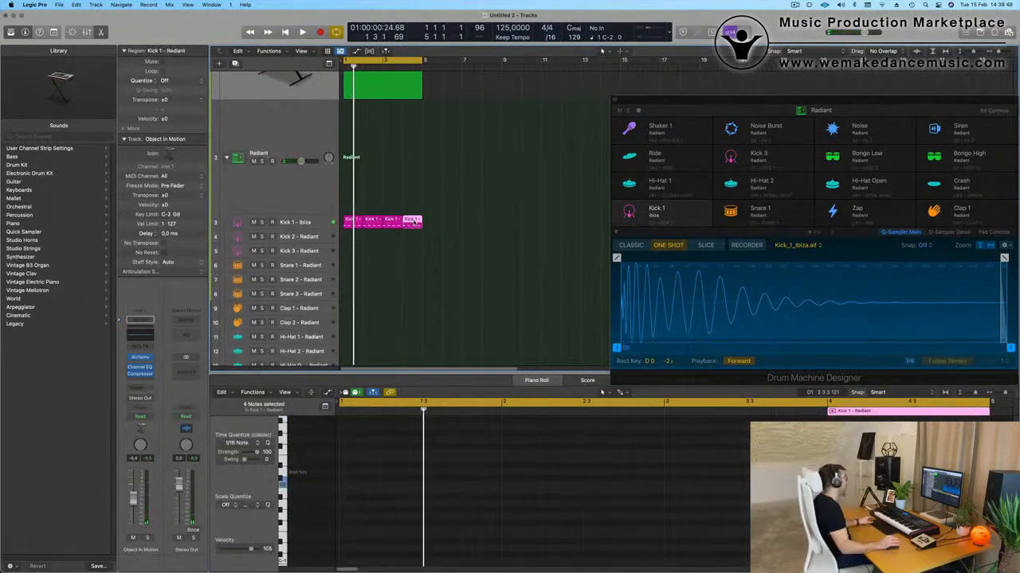
drag(412, 221, 358, 184)
drag(377, 275, 378, 276)
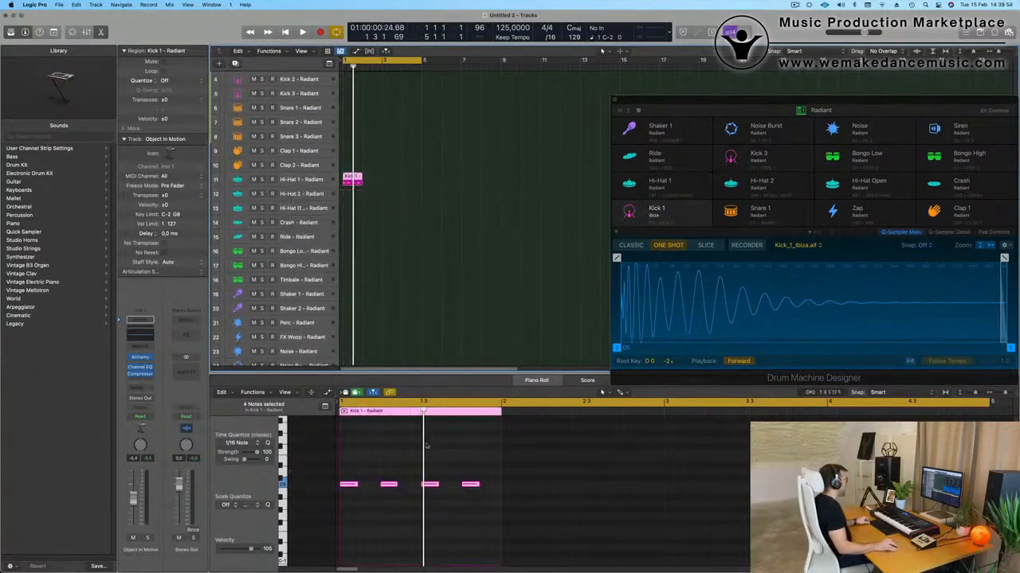
Step: Move the four notes in the Hi-Hat 1 region to the eighth-note off-beats and raise them to C2, checking in playback
drag(354, 459, 538, 520)
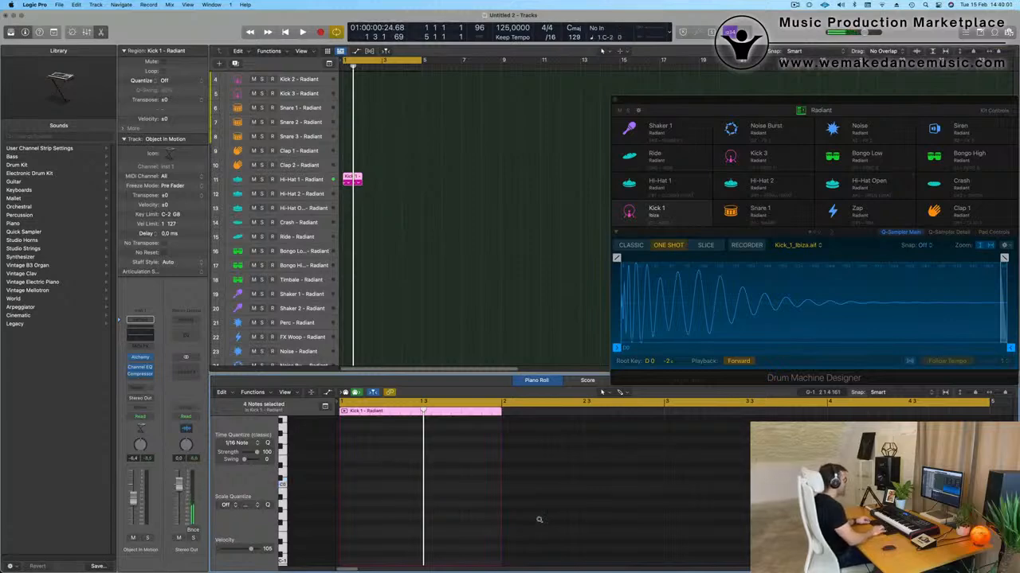
key(space)
scroll(380, 462, up, 5)
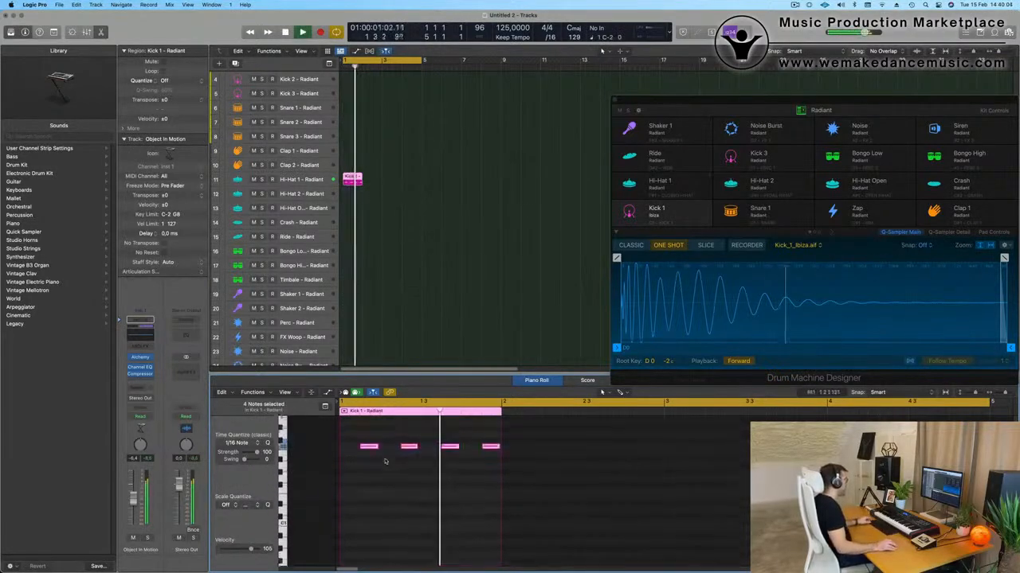
Step: Repeat the Hi-Hat 1 region three times to fill four bars and play the loop with the Hi-Hat 1 track selected
click(353, 182)
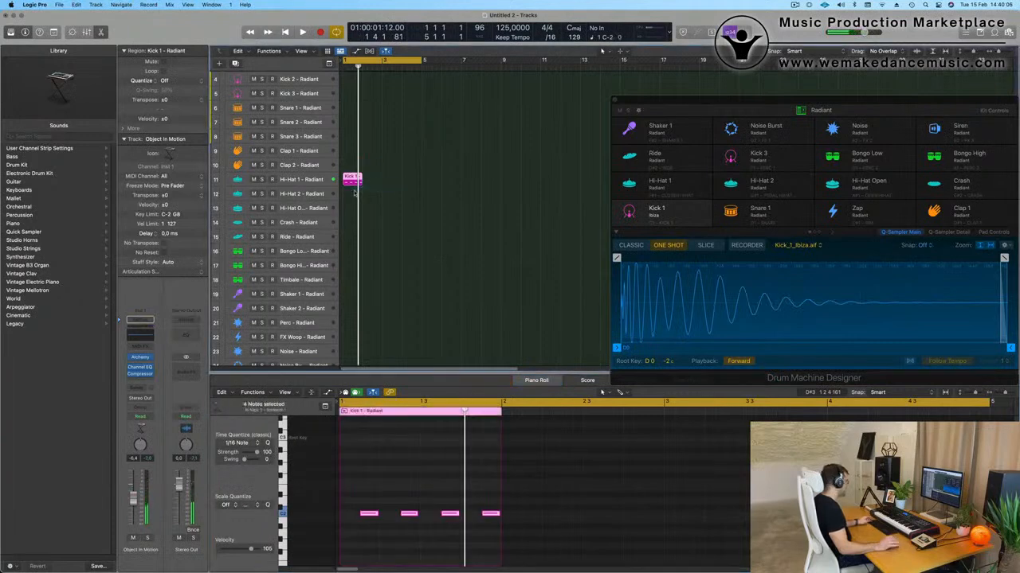
key(super+r)
key(super+r)
key(super+r)
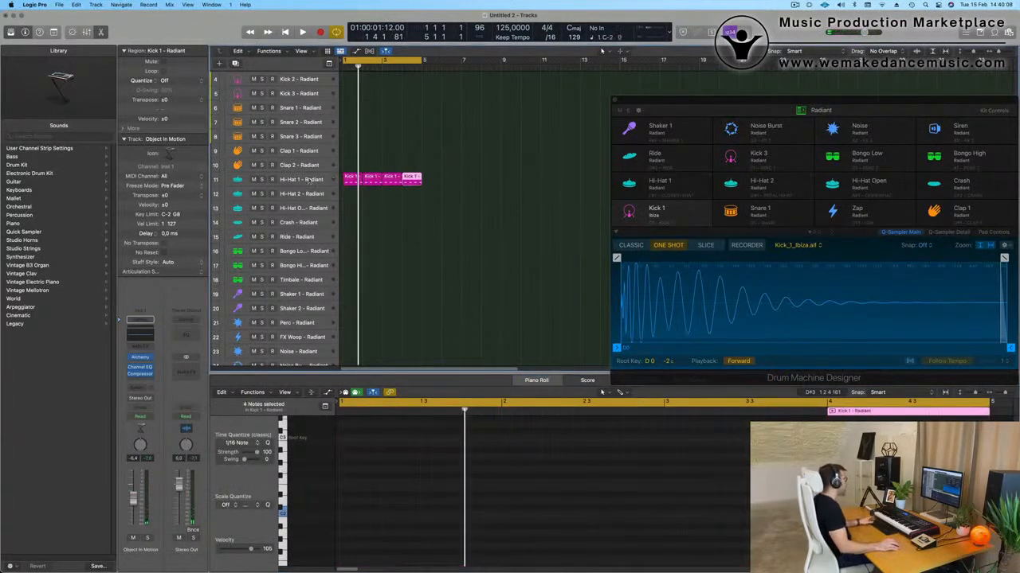
click(321, 181)
key(space)
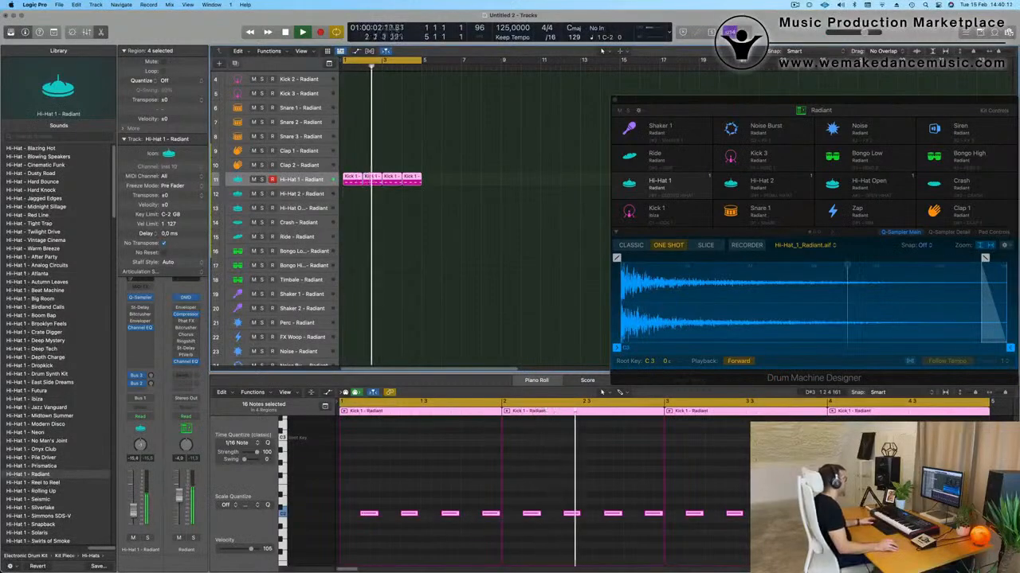
Step: Copy the first Hi-Hat 1 region onto the Hi-Hat 2 track and turn its four notes into short hits at C3
scroll(360, 130, down, 2)
click(359, 131)
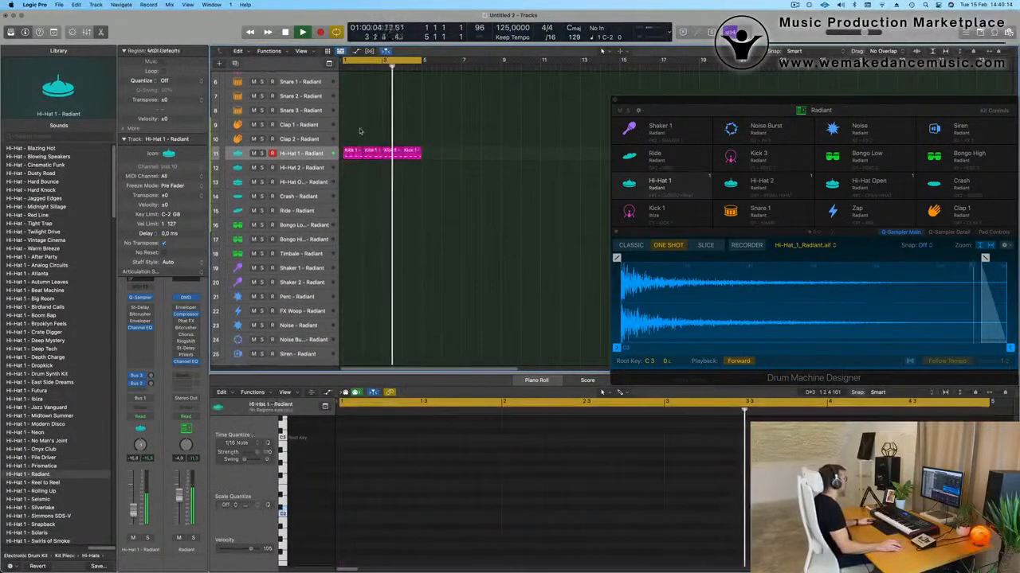
click(352, 153)
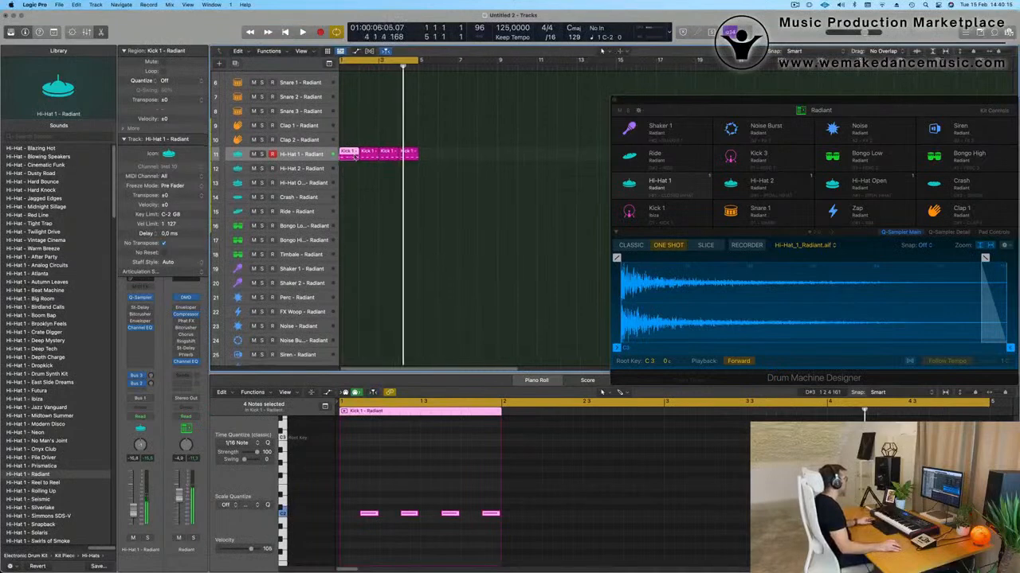
drag(354, 156, 355, 171)
drag(366, 504, 464, 532)
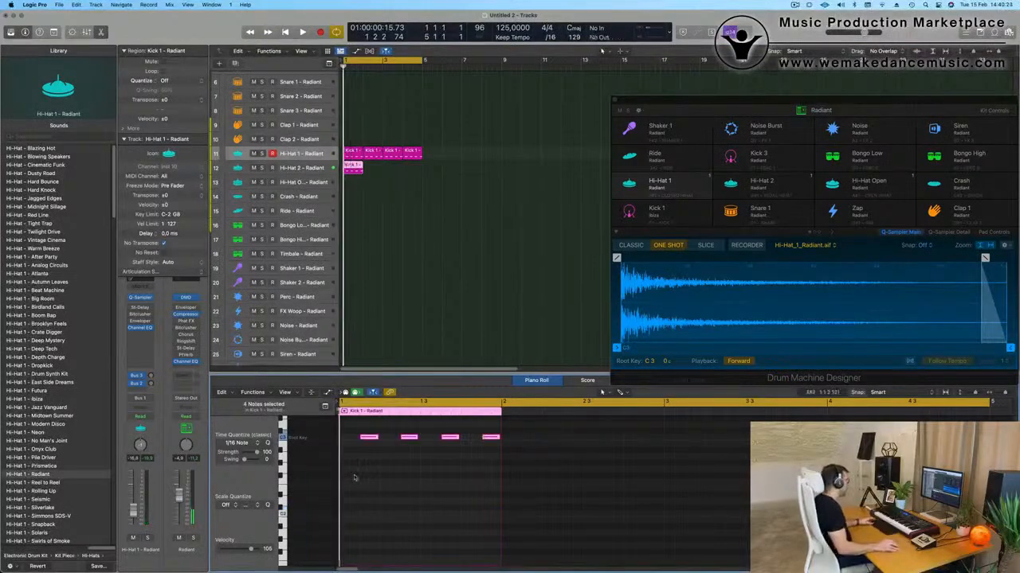
drag(375, 436, 364, 440)
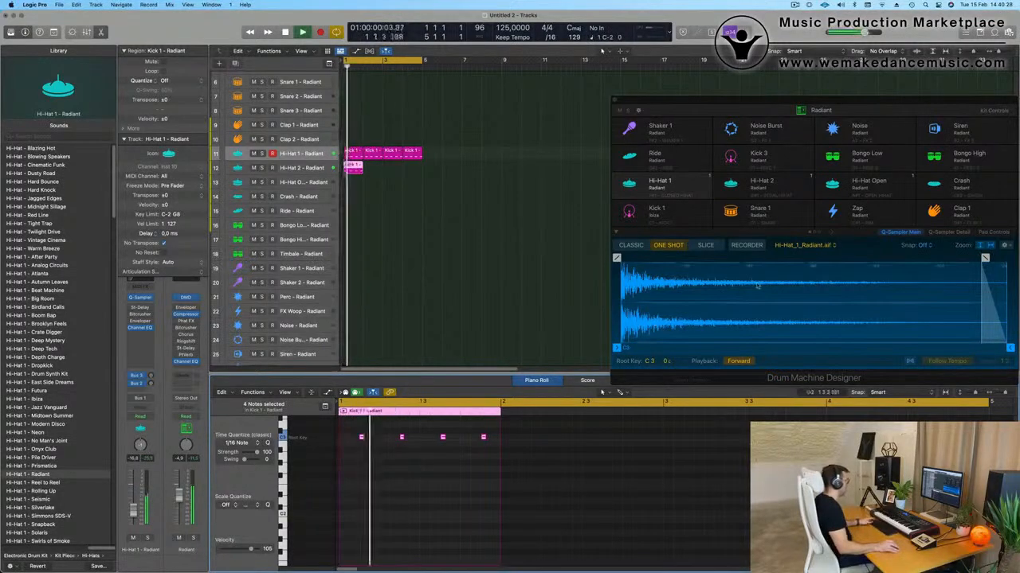
Step: Select the Hi-Hat 2 pad and track and trim the end of its sample to 0.04 s
drag(842, 103, 696, 86)
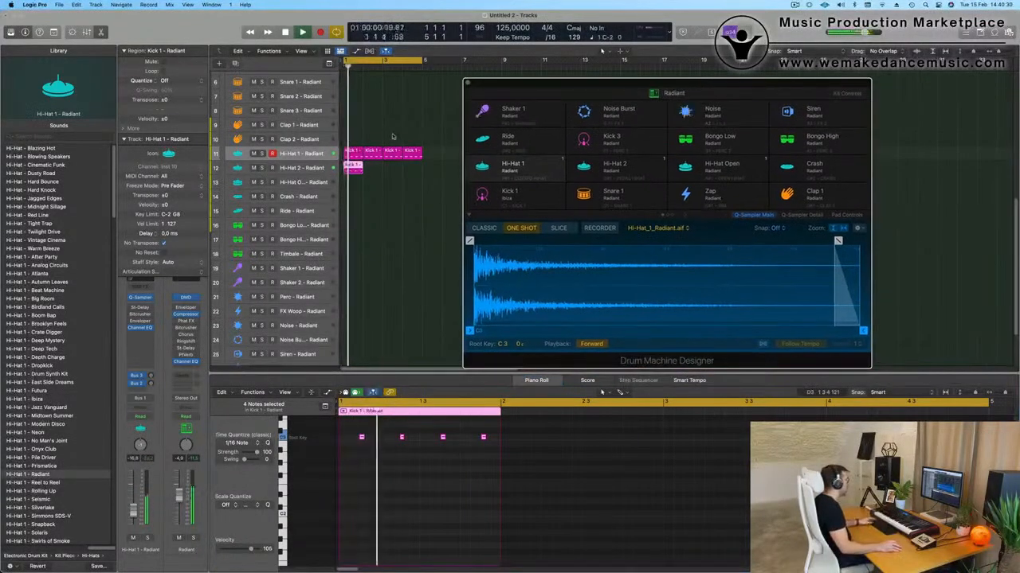
click(614, 165)
click(306, 167)
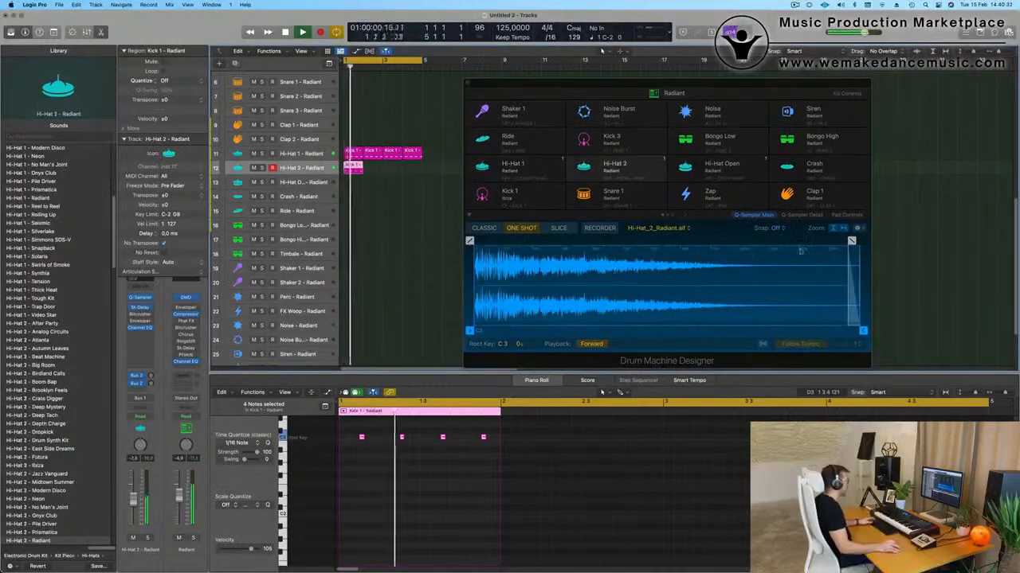
drag(863, 331, 551, 334)
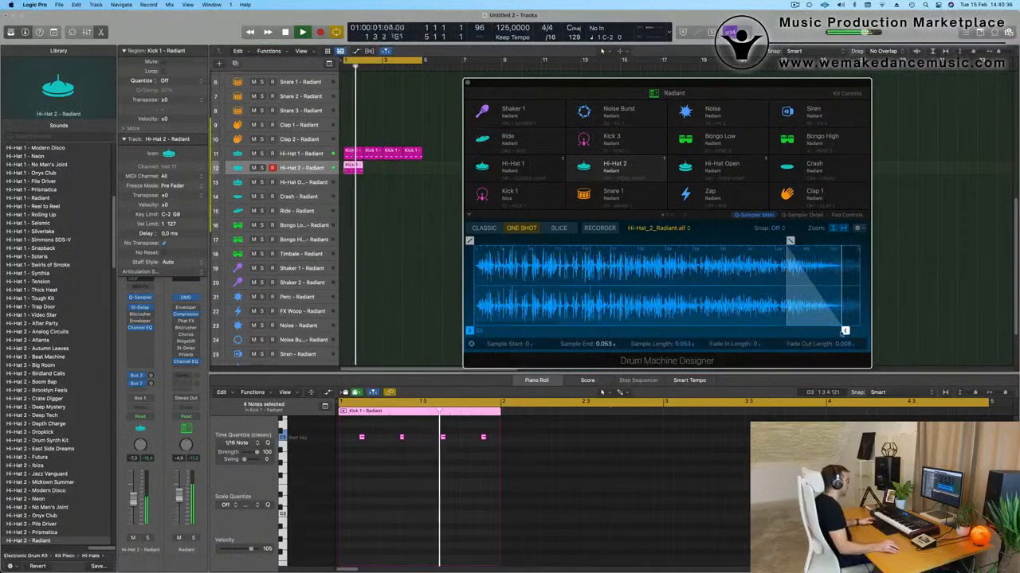
drag(845, 330, 756, 331)
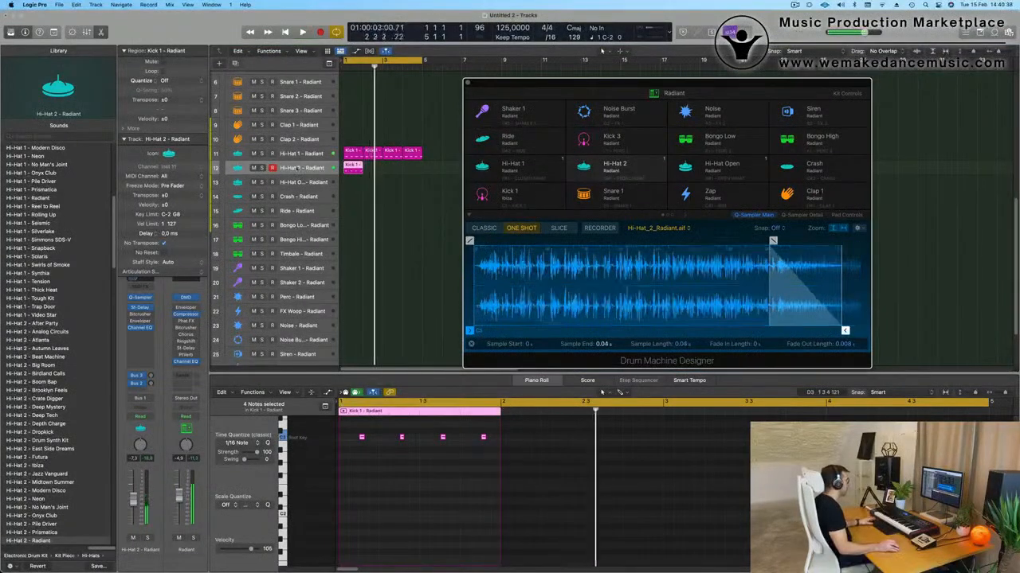
Step: Duplicate the short notes in the Hi-Hat 2 region until every sixteenth of the bar is filled, and play it back
drag(354, 433, 511, 456)
key(super+Right)
scroll(430, 468, left, 2)
mouse_move(373, 439)
mouse_down()
mouse_move(344, 443)
mouse_move(392, 448)
mouse_move(373, 443)
mouse_up()
key(space)
scroll(390, 494, down, 1)
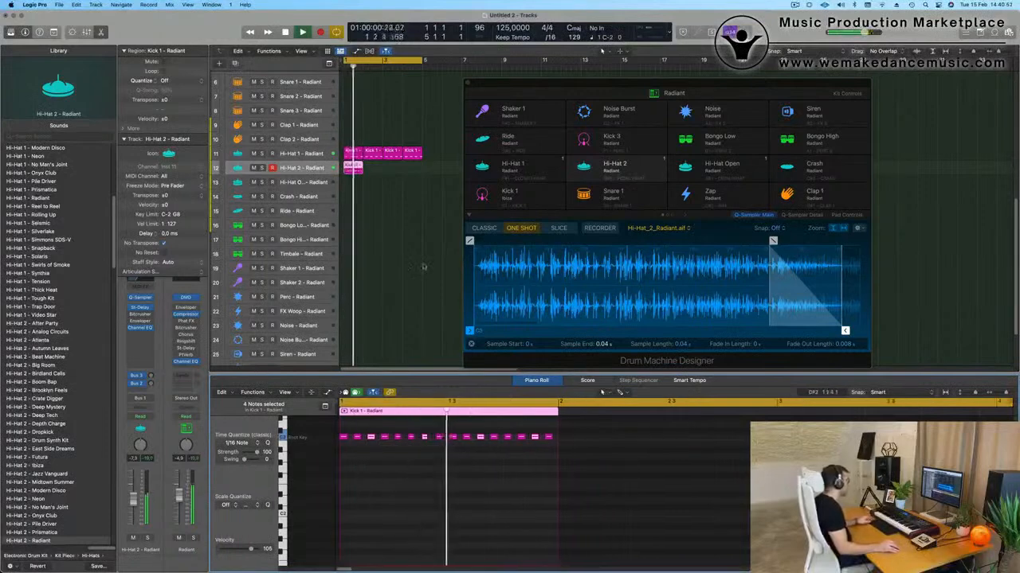
Step: Remove the third sixteenth note of every beat from the Hi-Hat 2 region and audition the pattern
key(space)
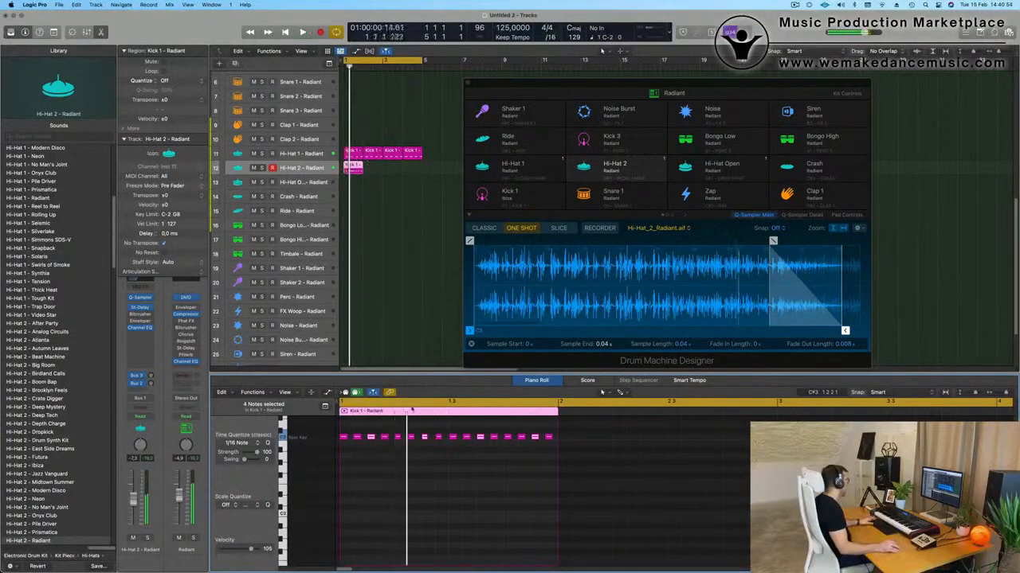
key(Delete)
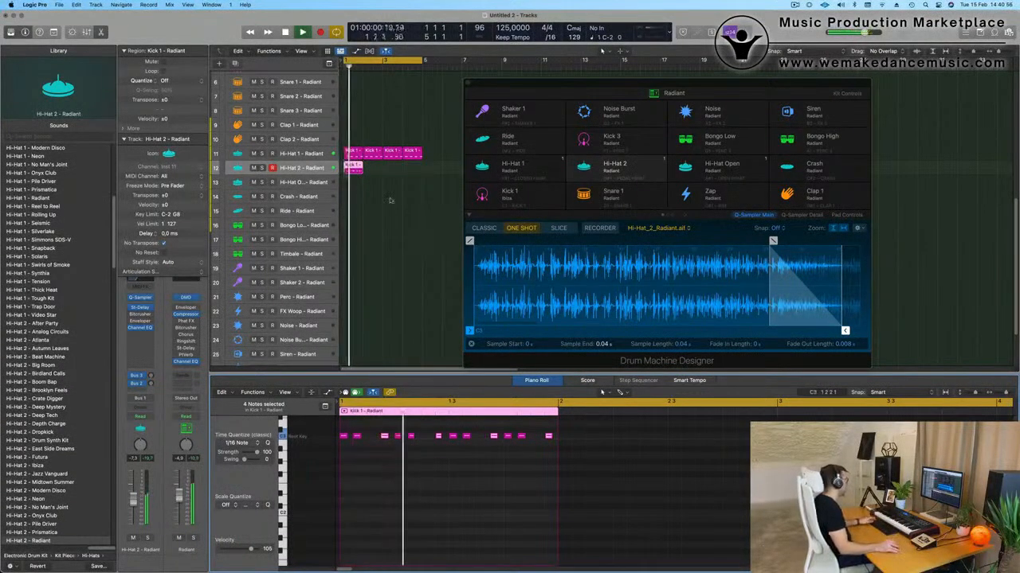
key(space)
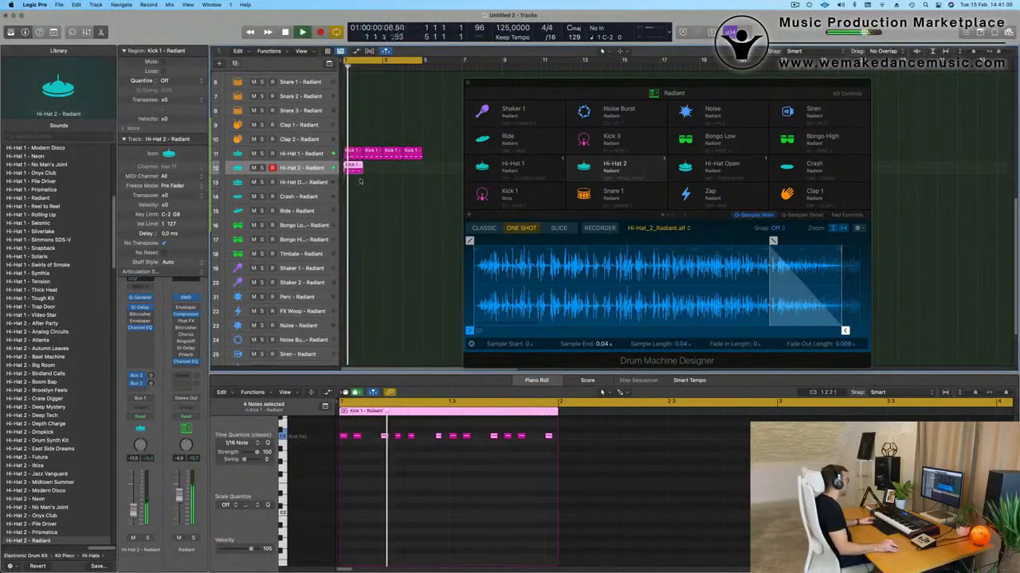
Step: Repeat the Hi-Hat 2 region three times to fill four bars and select all four regions on the track
key(super+r)
key(super+r)
key(super+r)
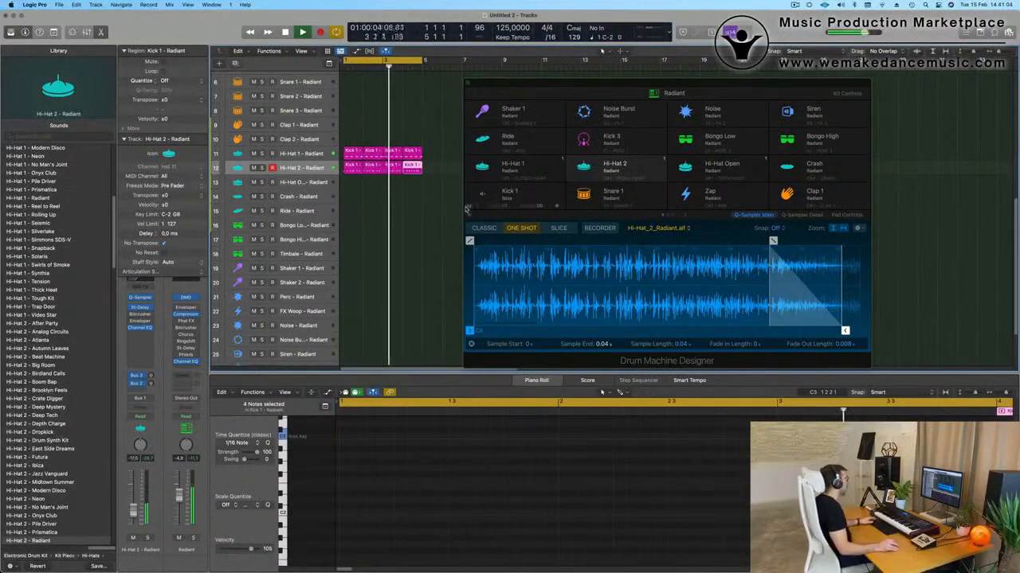
mouse_move(626, 86)
mouse_down()
mouse_move(595, 81)
mouse_move(636, 86)
mouse_up()
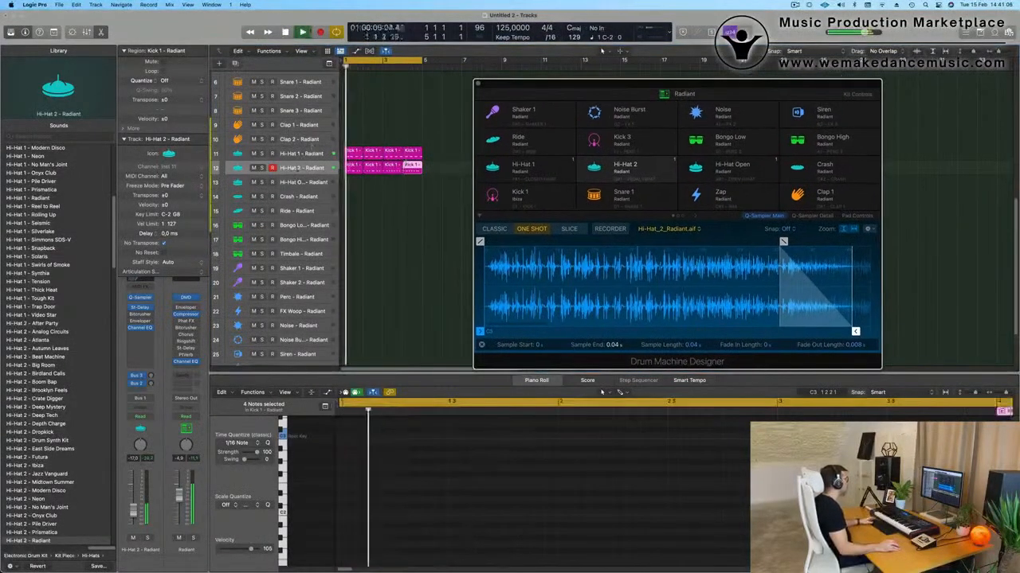
key(super+a)
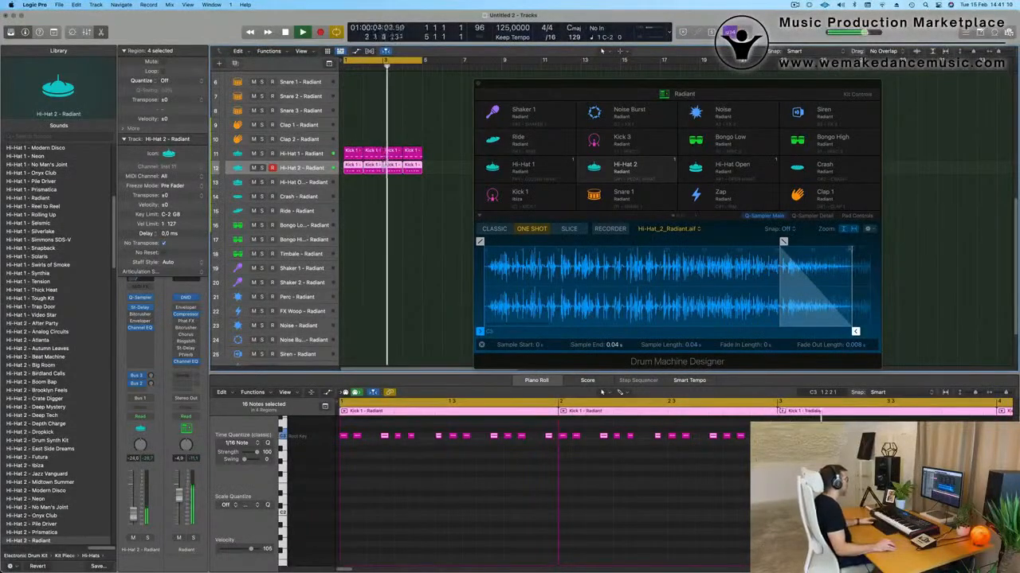
Step: Close the Drum Machine Designer window and copy the first Kick 1 region onto the Snare 1 track at bar 1
click(478, 83)
click(357, 150)
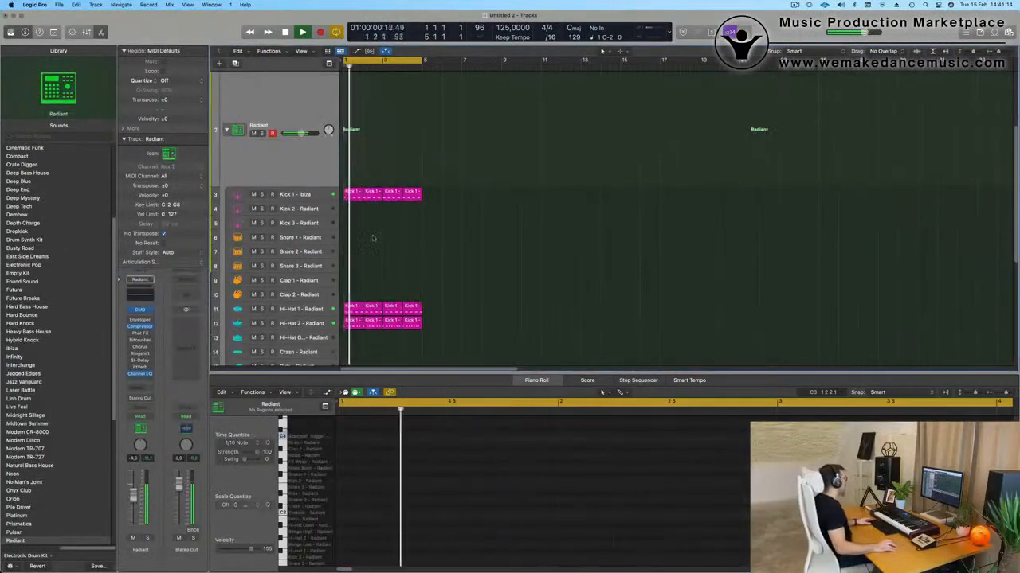
scroll(370, 229, down, 3)
drag(351, 155, 353, 207)
key(space)
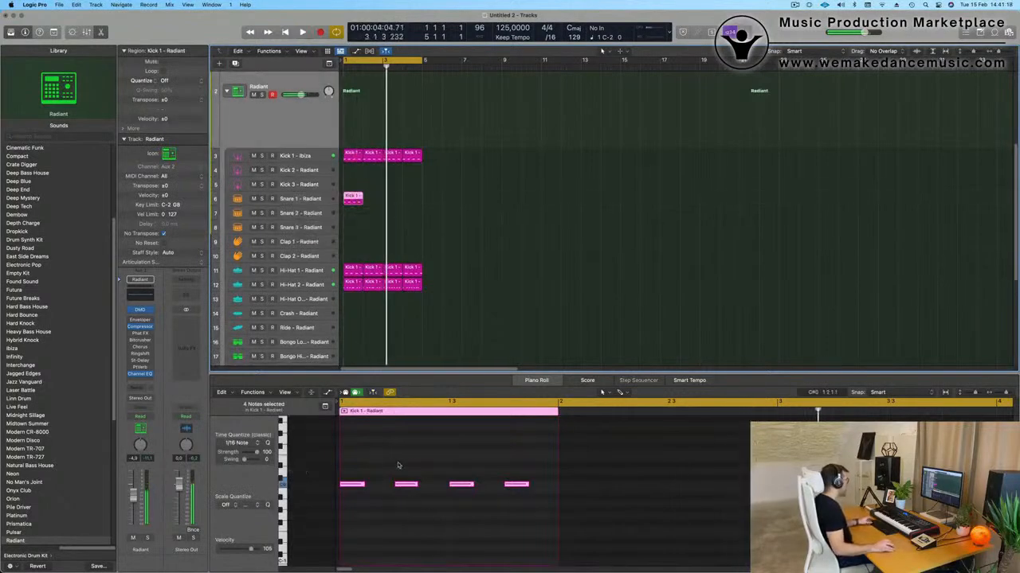
Step: Delete the beat 1 and beat 3 notes from the Snare 1 region and raise the remaining two notes to C2
click(350, 499)
key(Delete)
drag(398, 464, 539, 532)
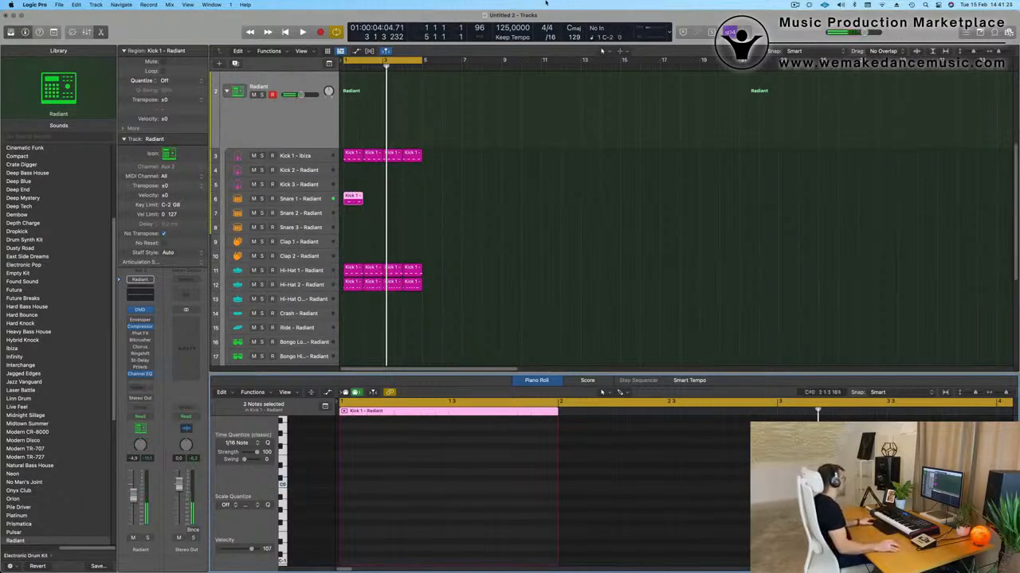
Step: Repeat the Snare 1 region to fill four bars and play the loop with the Snare 1 track selected
click(459, 201)
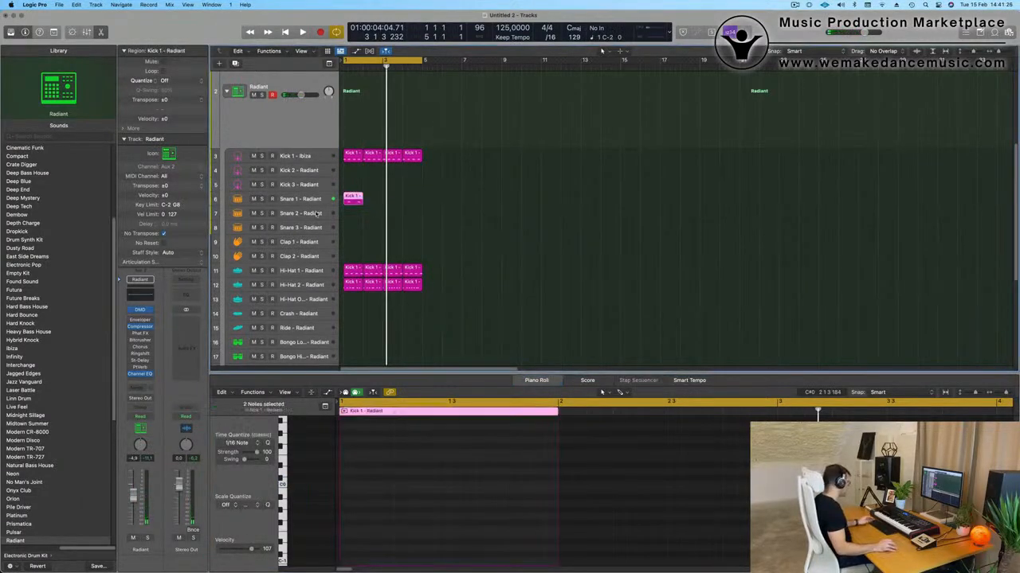
drag(360, 194, 422, 197)
key(space)
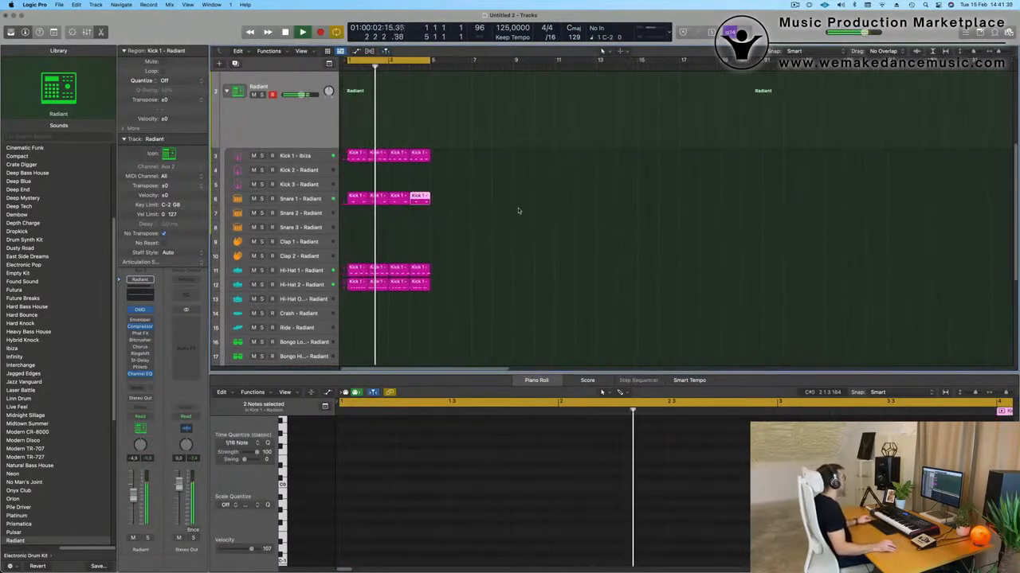
key(Return)
click(305, 198)
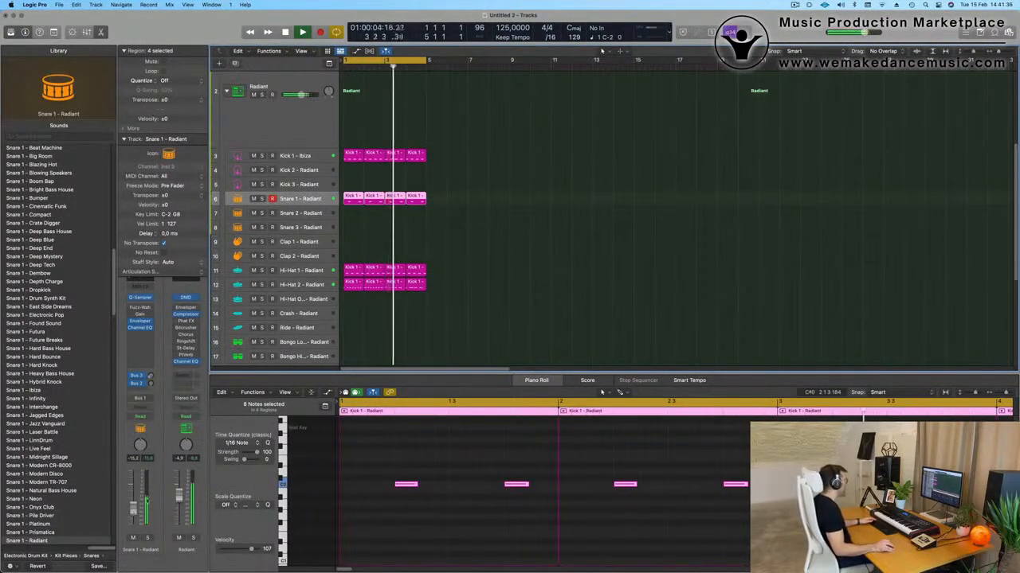
Step: Copy the first Hi-Hat 2 region onto the Bongo High track at bar 1 and select that track
scroll(422, 297, down, 1)
scroll(422, 297, down, 5)
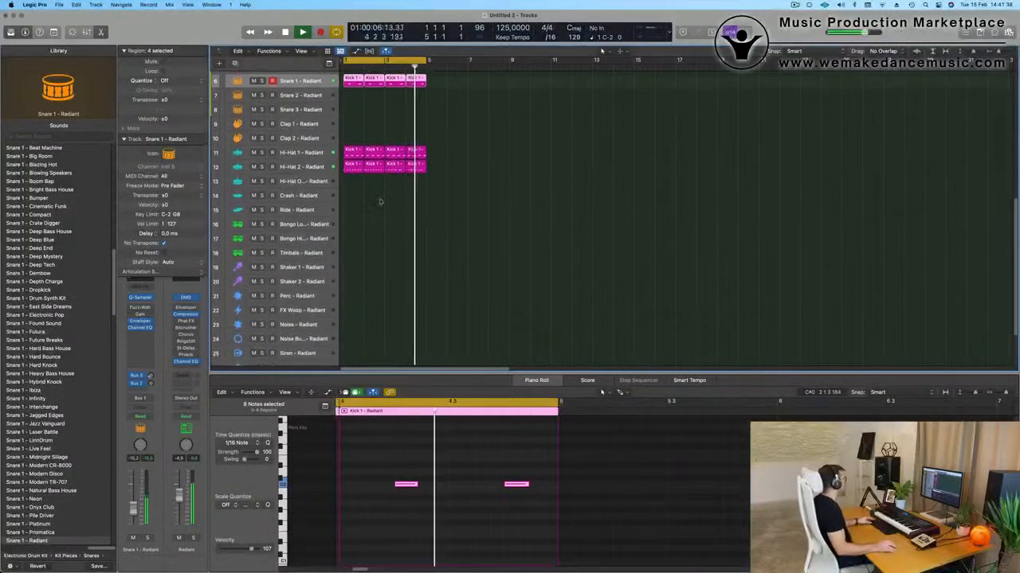
drag(364, 169, 356, 226)
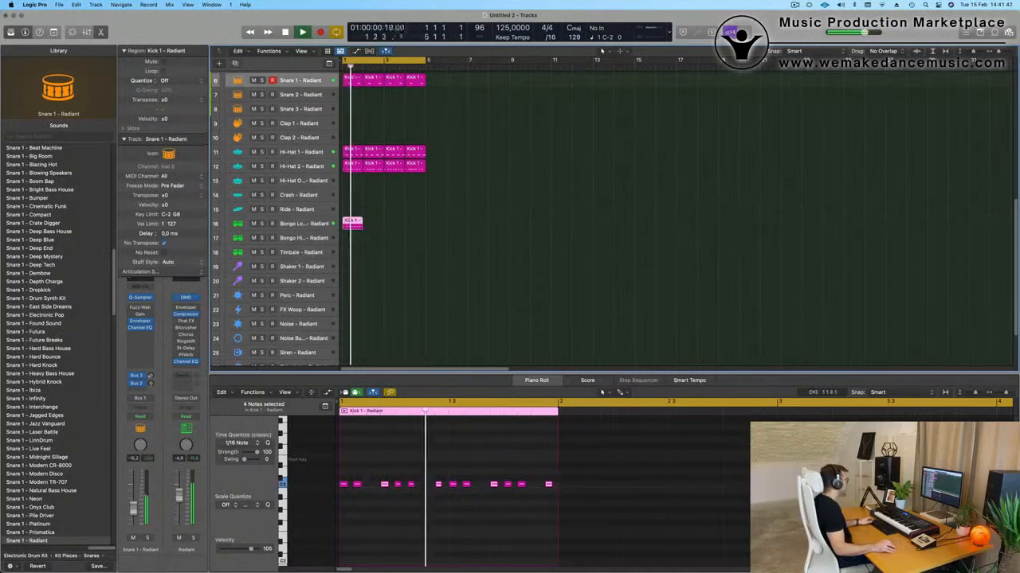
drag(354, 229, 354, 233)
click(304, 238)
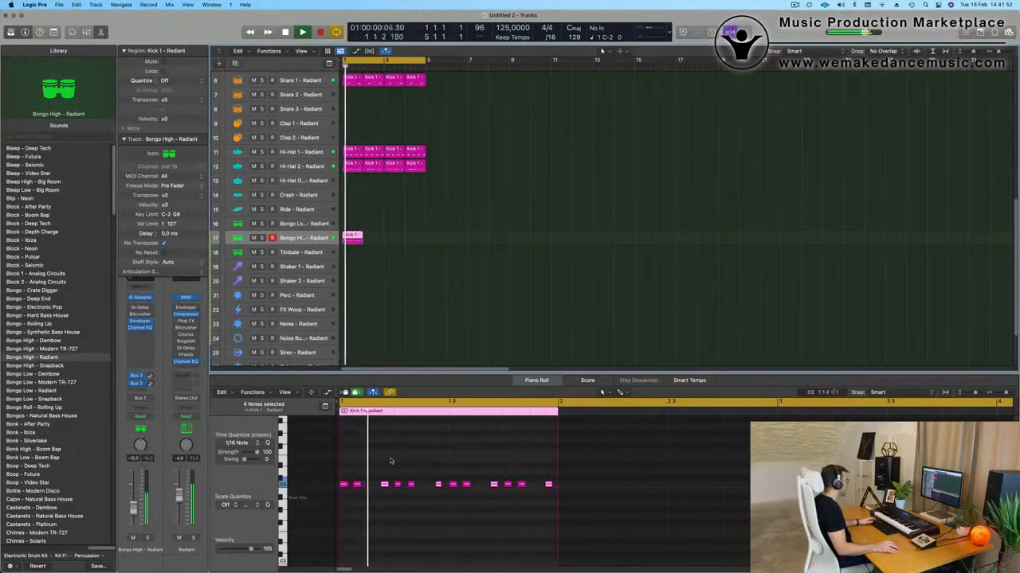
Step: Delete every note after beat 1 from the Bongo High region, keeping only its first three notes
click(409, 484)
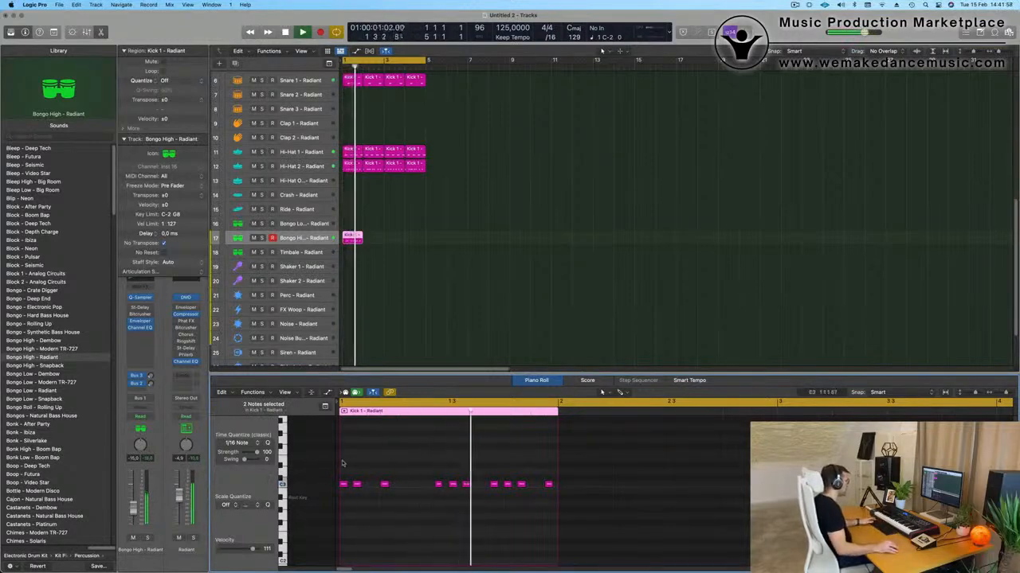
key(space)
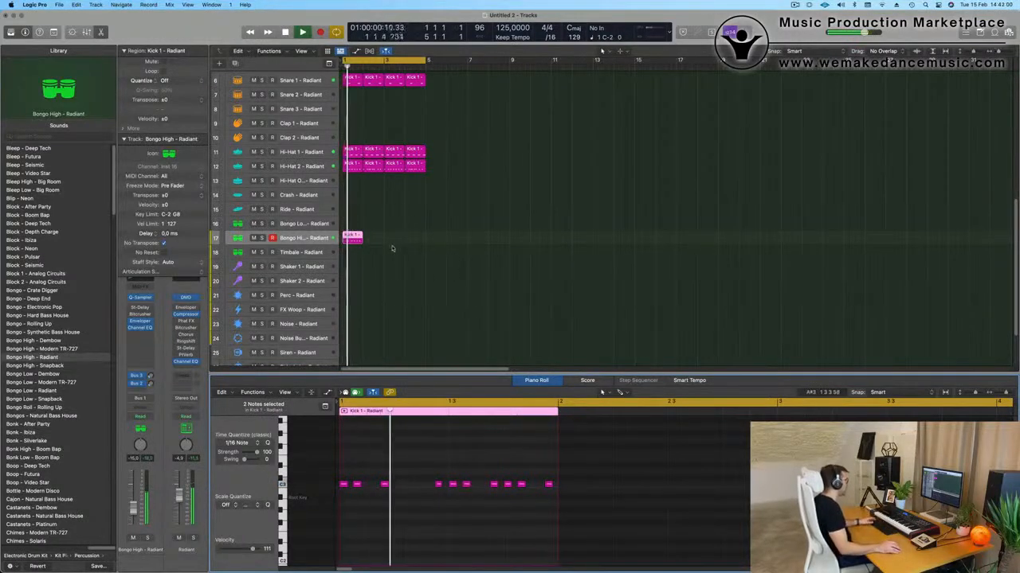
key(space)
drag(410, 463, 594, 522)
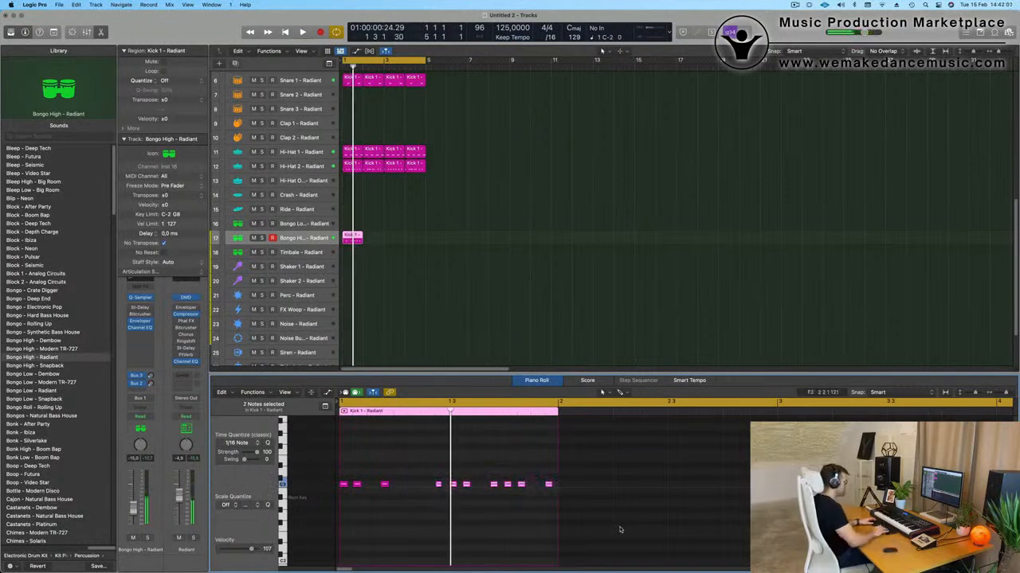
key(space)
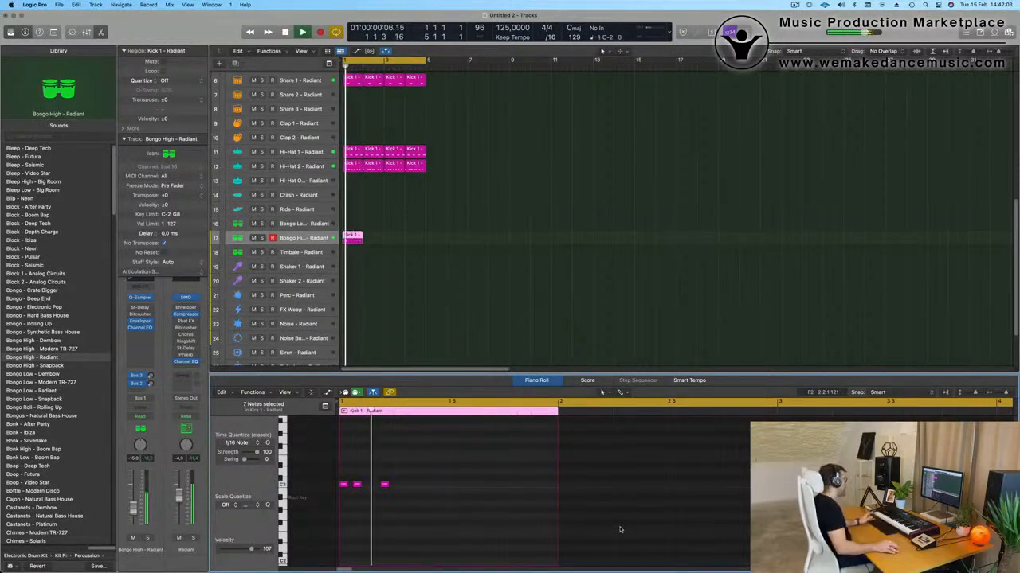
Step: Repeat the Bongo High region to fill four bars
click(358, 239)
key(super+r)
key(super+r)
key(super+r)
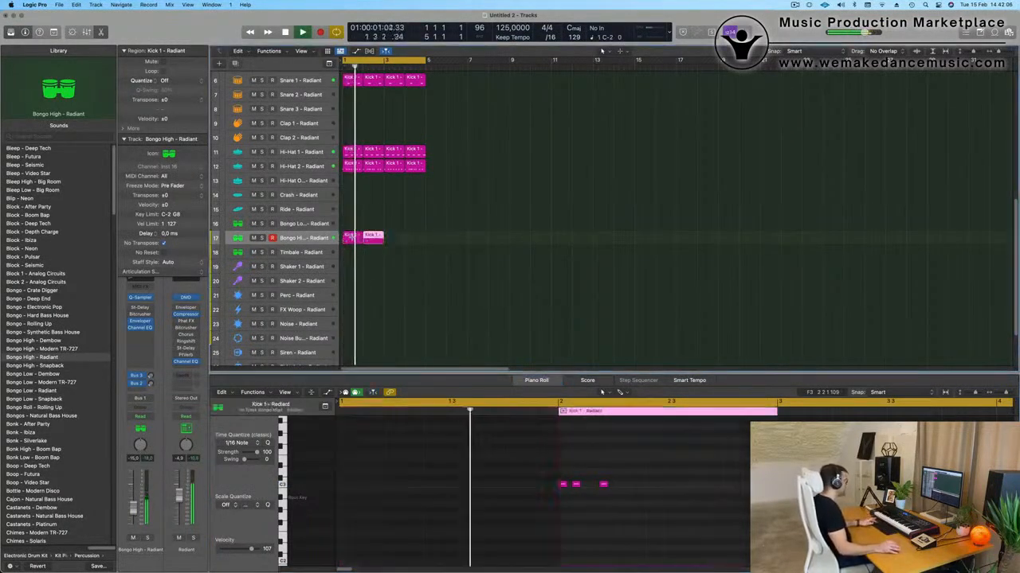
click(311, 239)
click(426, 263)
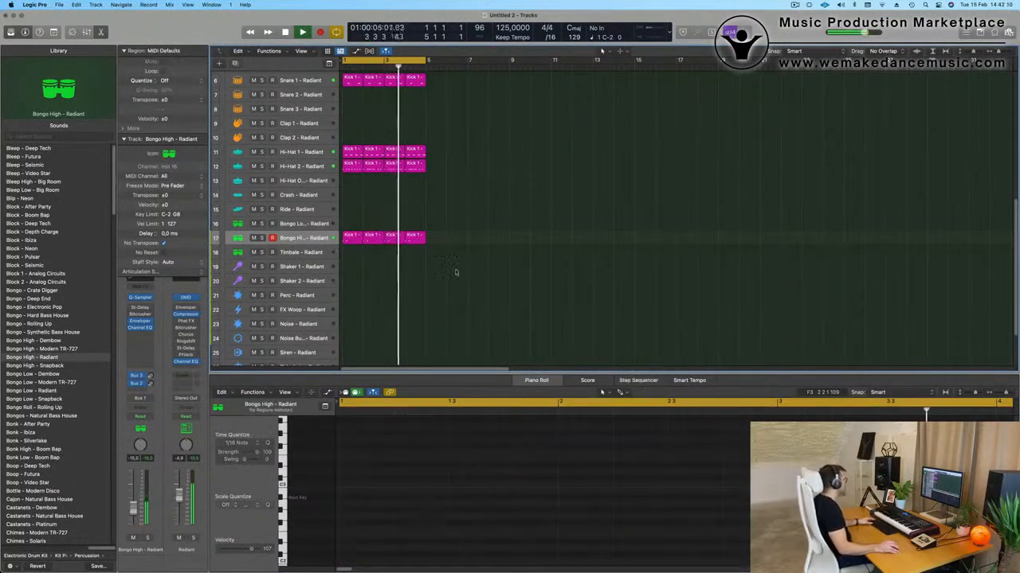
Step: Copy a Bongo High region onto the Perc track at bar 1 and shift its three notes into beats 3 and 4
click(371, 239)
drag(371, 239, 351, 301)
drag(419, 469, 328, 506)
key(alt+Right)
key(alt+Right)
key(alt+Right)
key(alt+Right)
key(alt+Right)
key(alt+Right)
key(alt+Right)
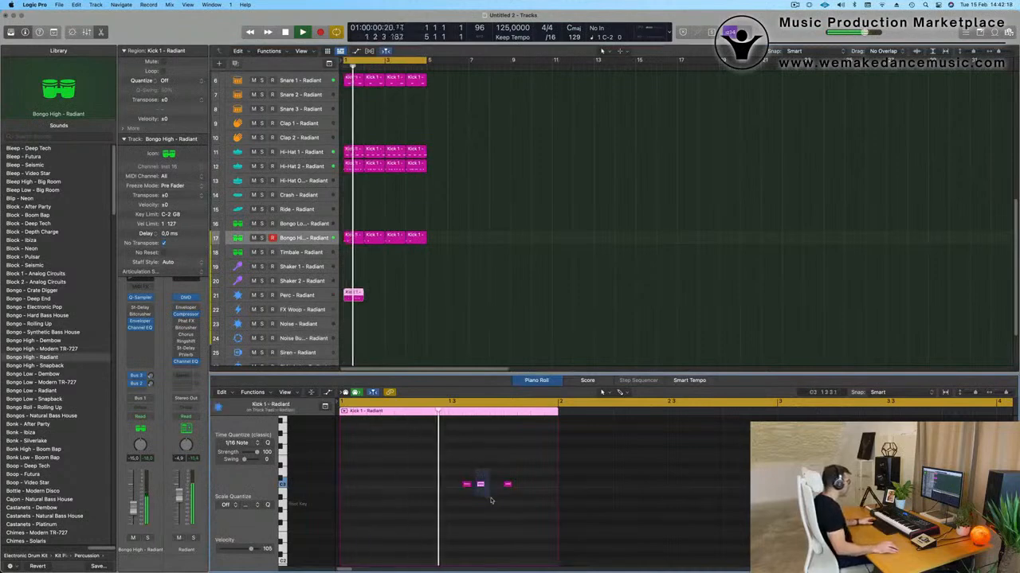
Step: Delete the middle note from the Perc region, repeat the region to fill four bars and select the Perc track
click(479, 485)
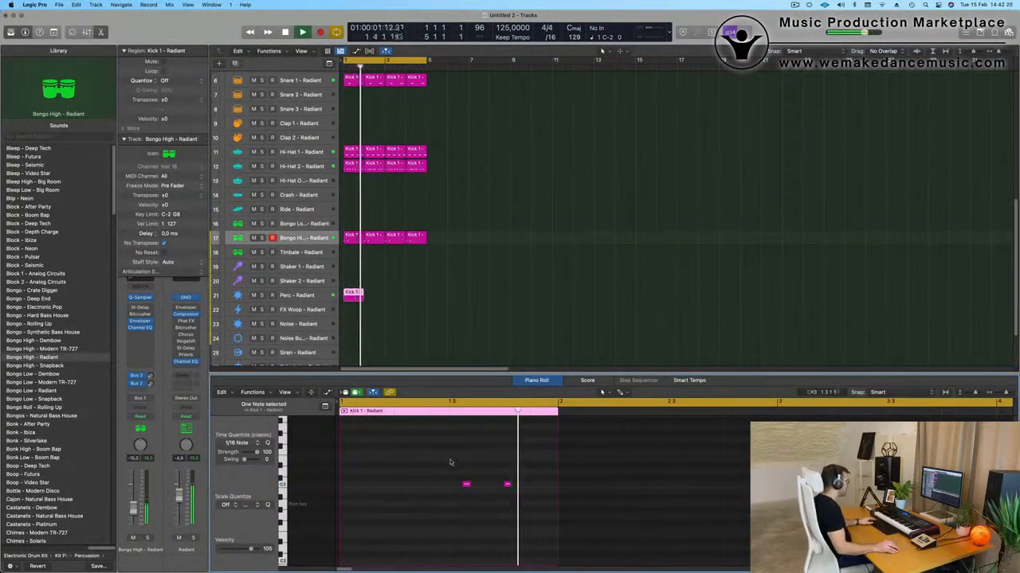
key(space)
drag(393, 284, 328, 306)
key(super+r)
key(super+r)
key(super+r)
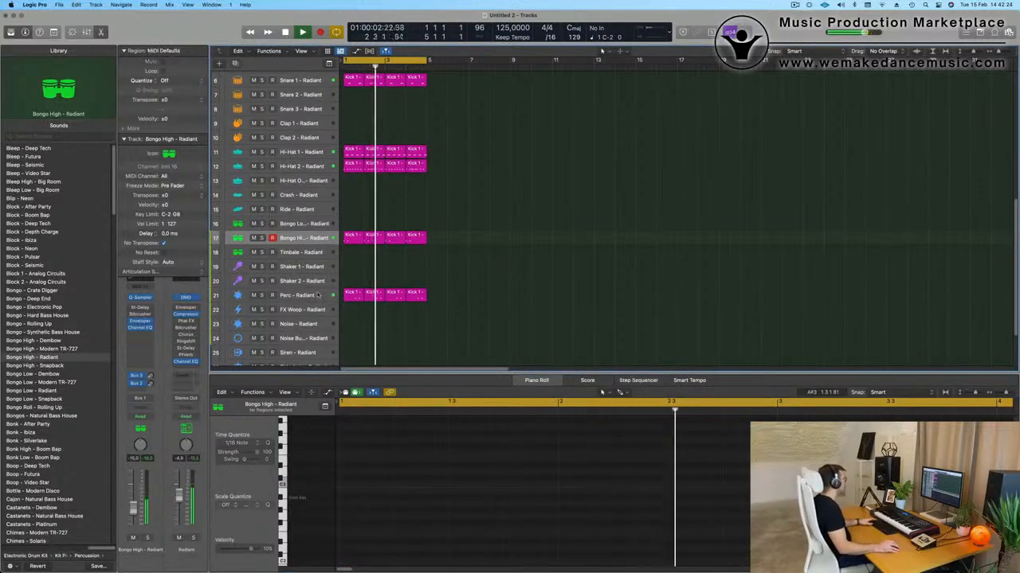
click(296, 295)
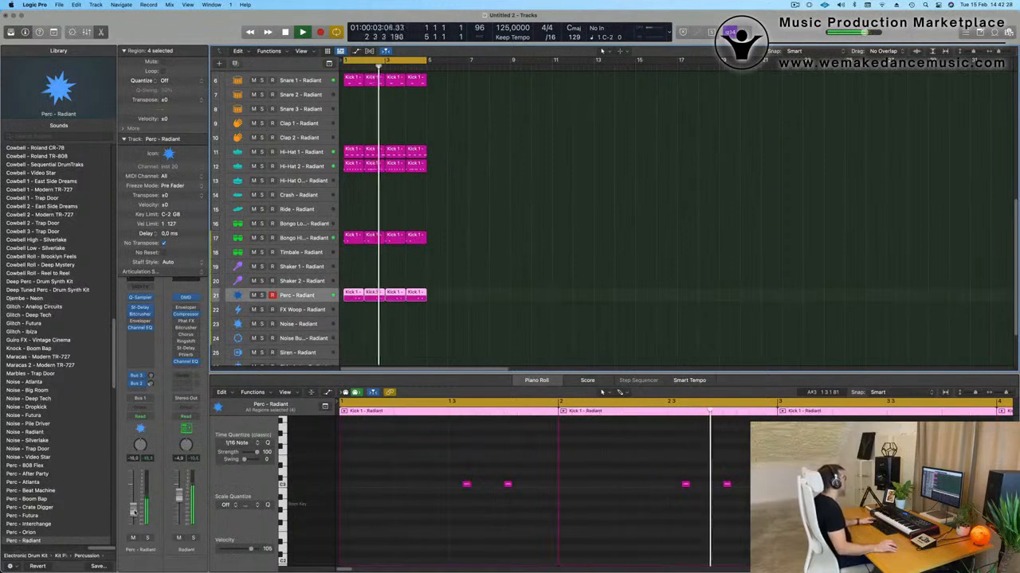
Step: Duplicate the Object In Motion track with its channel settings and open the duplicate's Alchemy instrument
scroll(449, 282, up, 5)
scroll(454, 278, right, 3)
scroll(454, 278, down, 1)
scroll(454, 277, down, 3)
scroll(605, 157, up, 4)
click(607, 155)
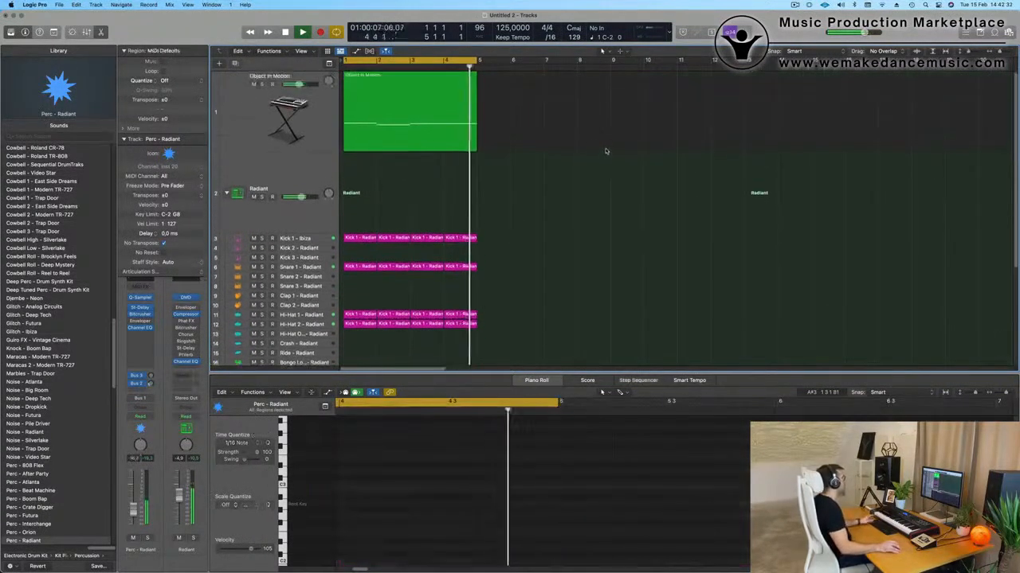
click(236, 115)
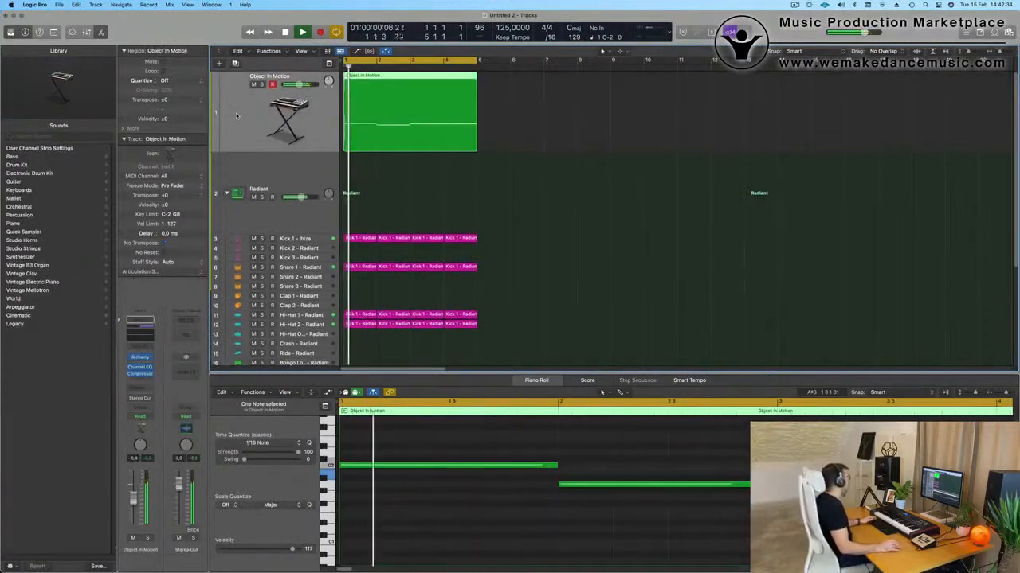
key(Return)
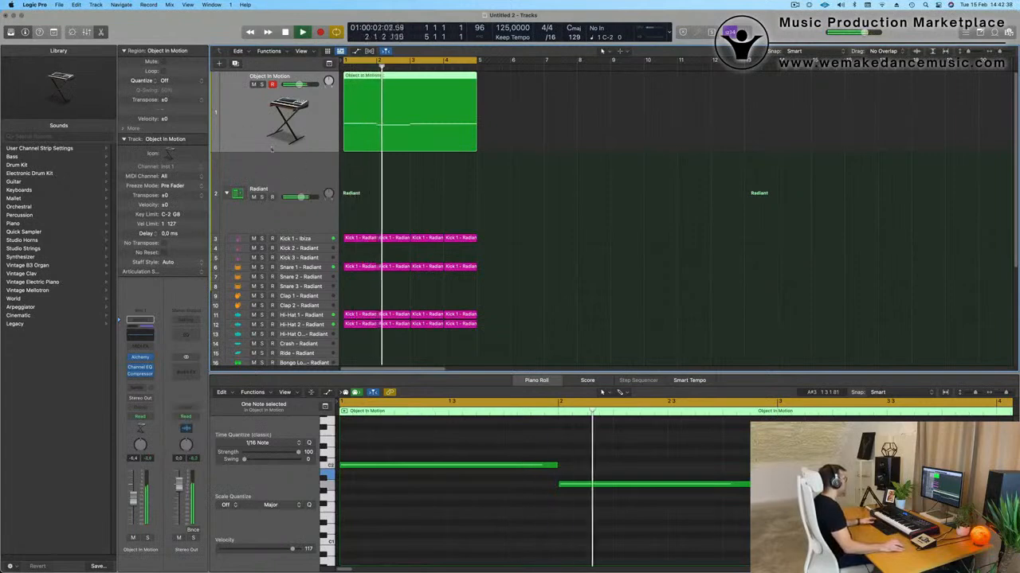
click(235, 63)
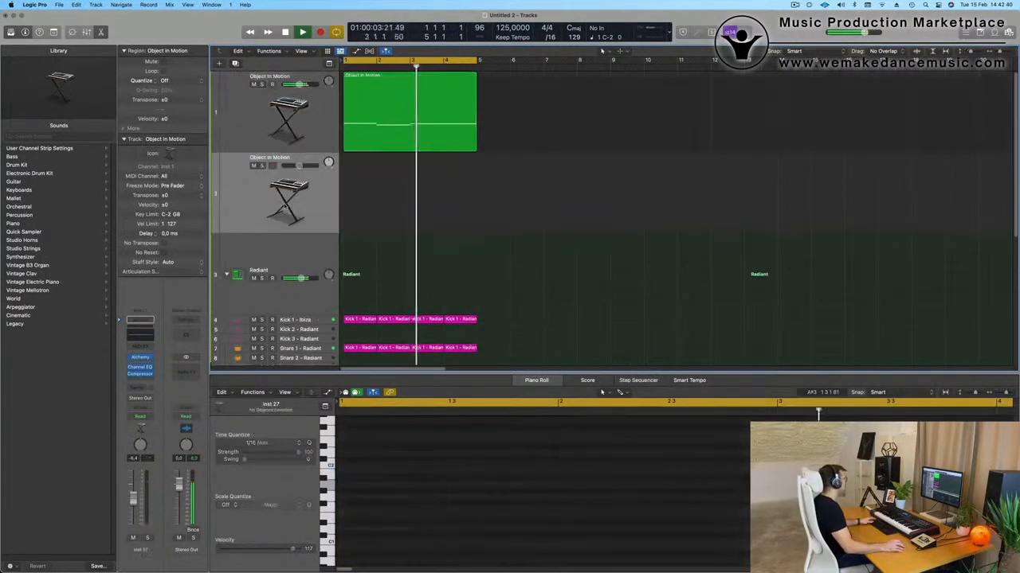
key(Return)
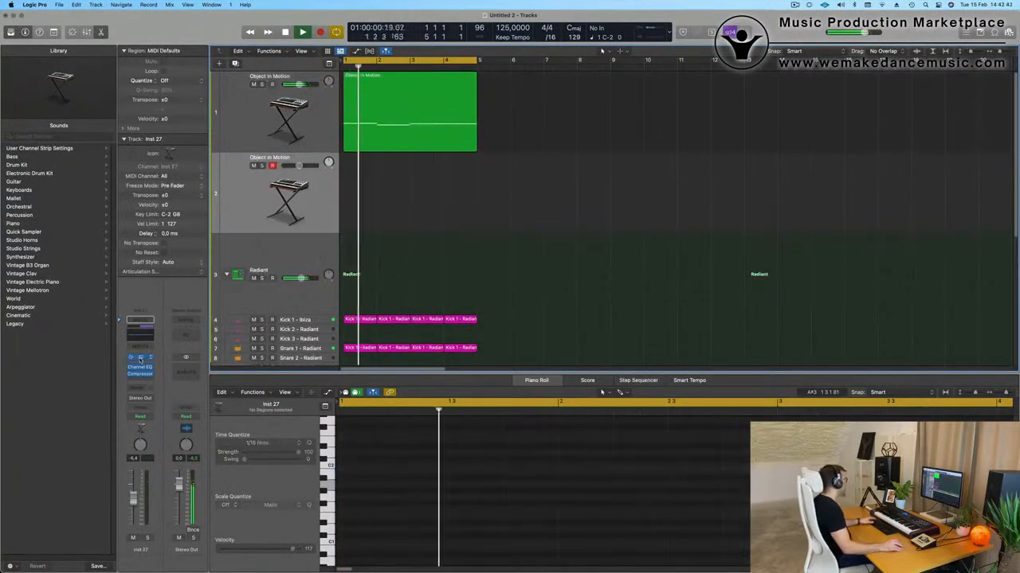
click(140, 358)
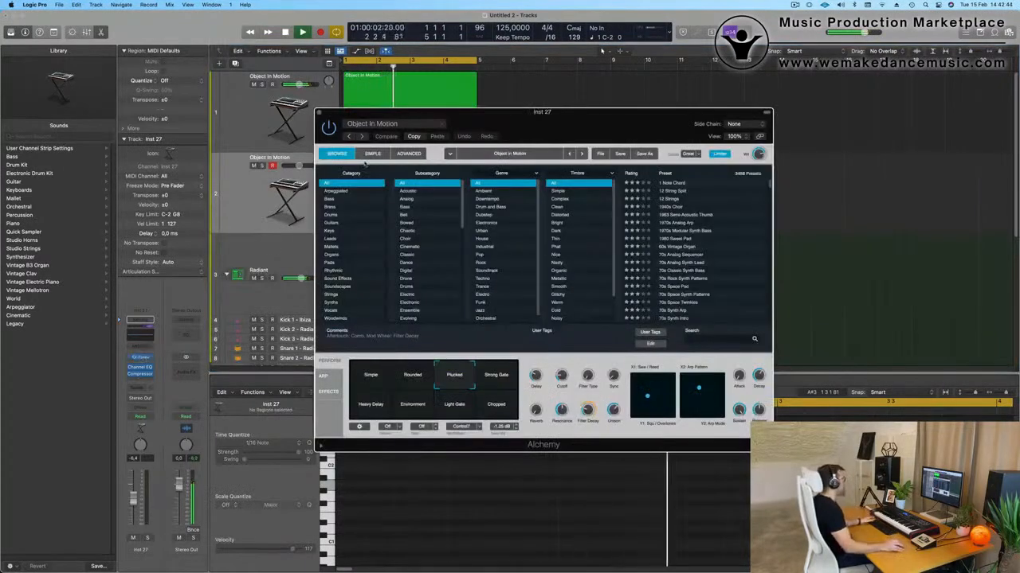
drag(539, 120, 458, 13)
Step: Load the Heavy Pulse Bass preset from the Oblique Structures bass sounds and try its Blooming variation
click(352, 29)
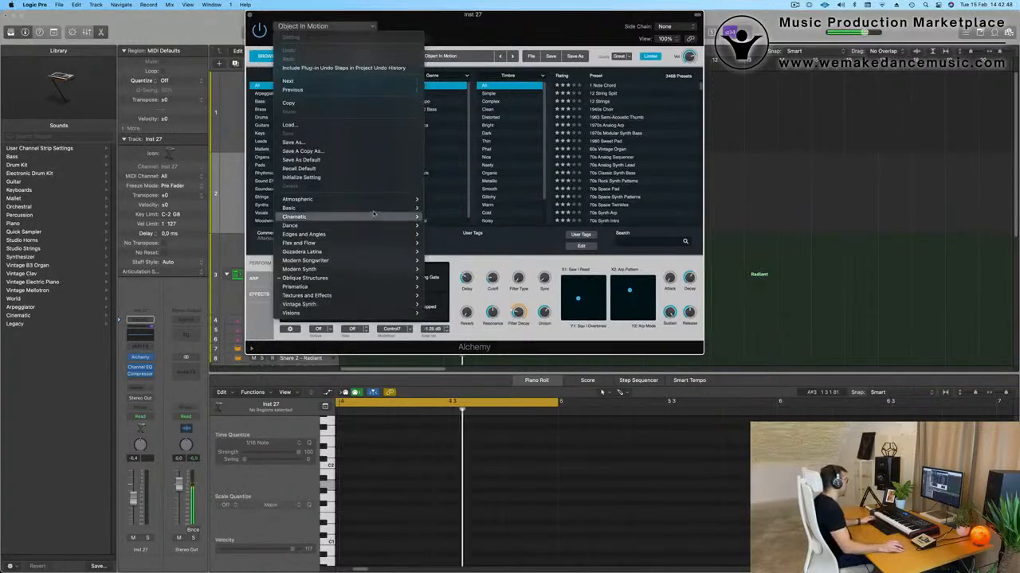
mouse_move(377, 208)
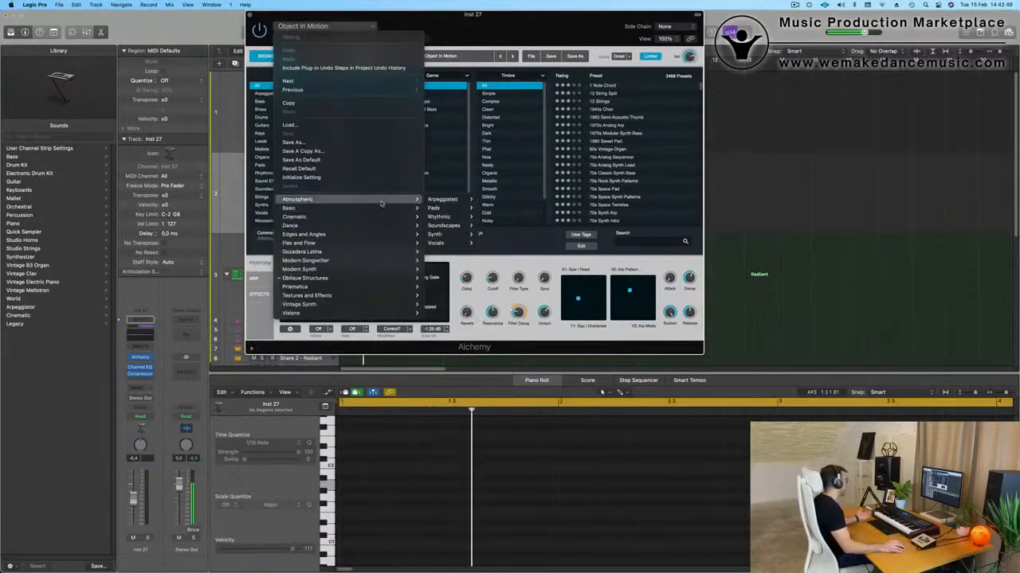
mouse_move(372, 281)
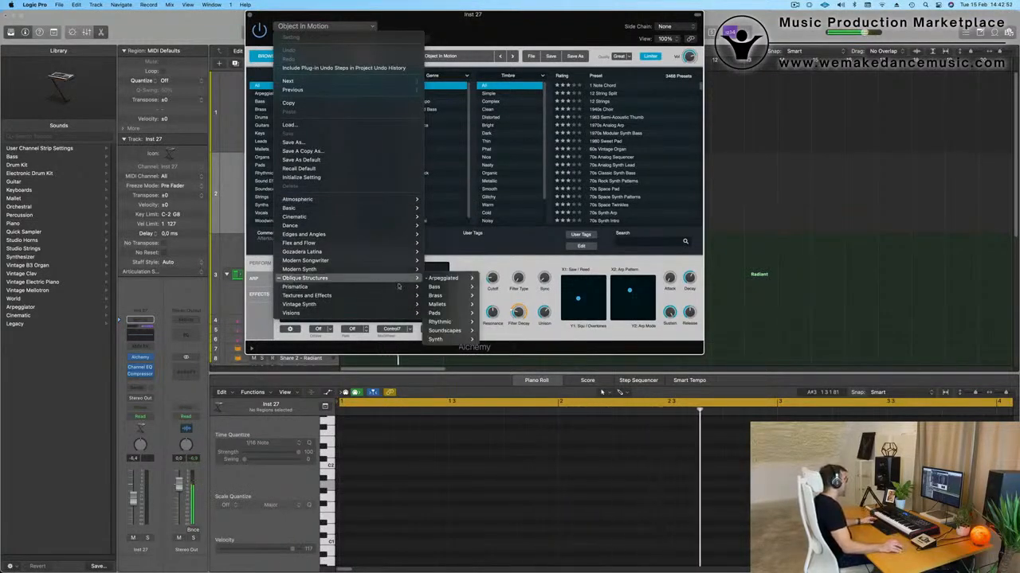
mouse_move(454, 289)
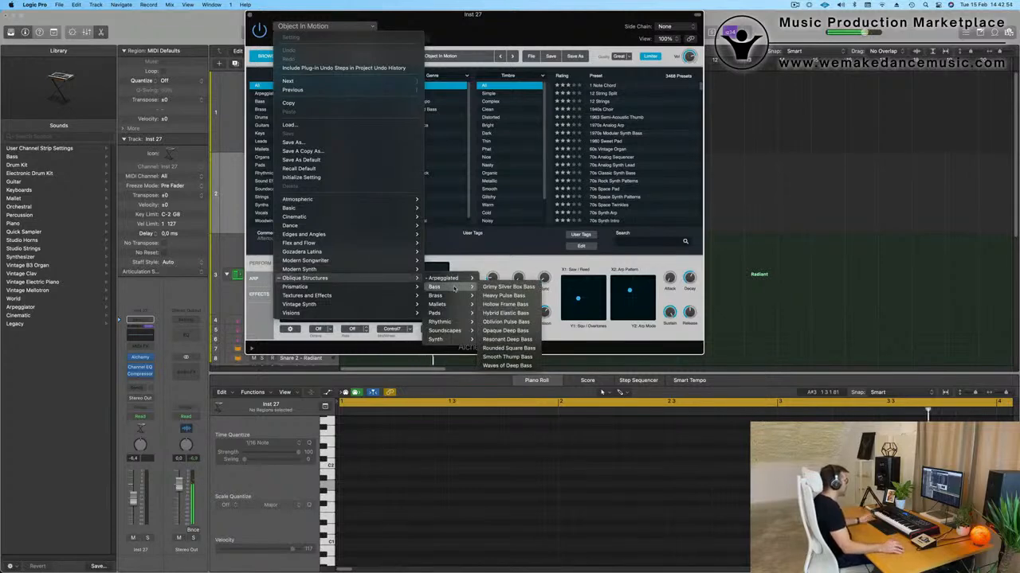
click(510, 296)
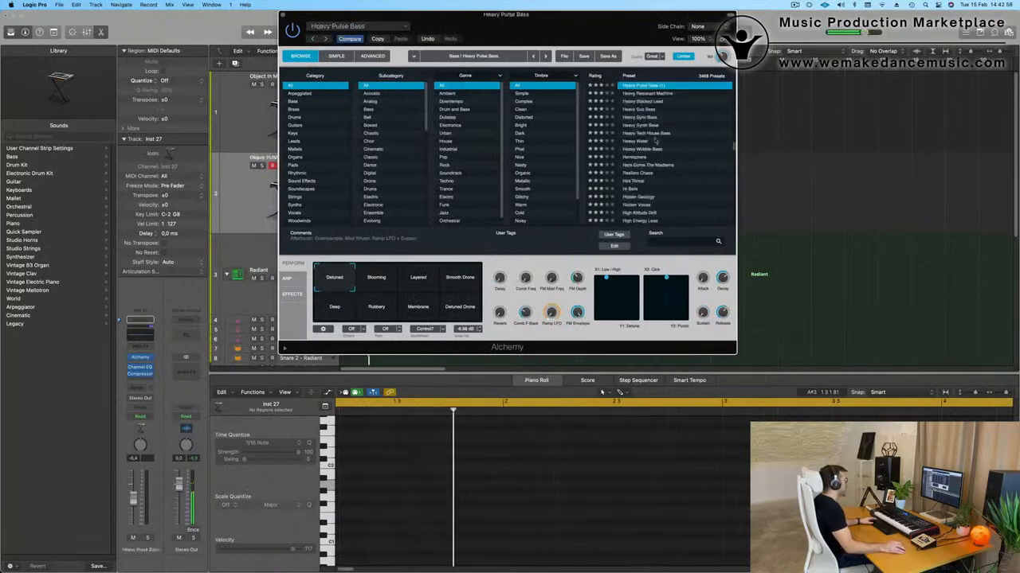
drag(523, 25, 577, 60)
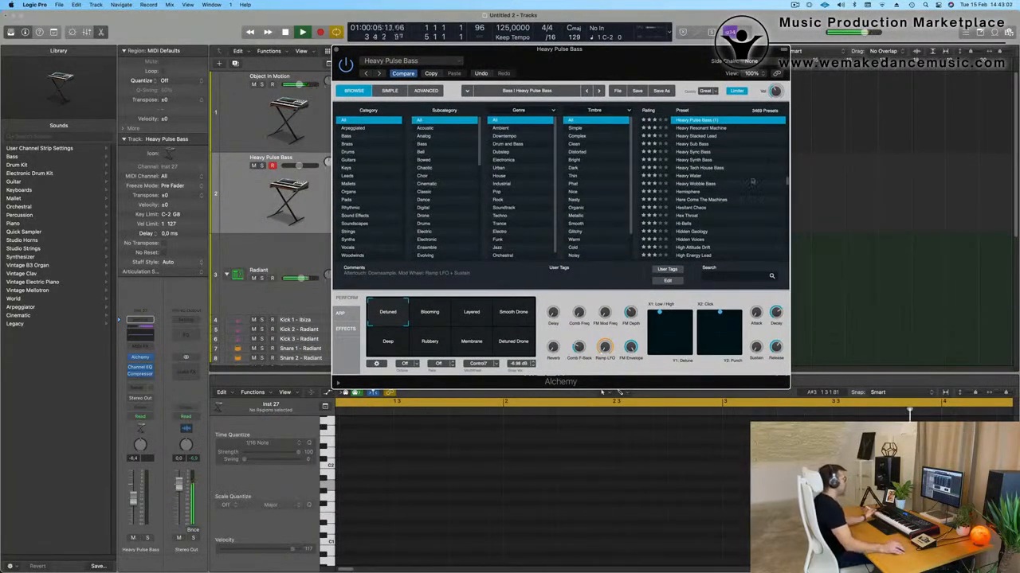
scroll(747, 173, up, 3)
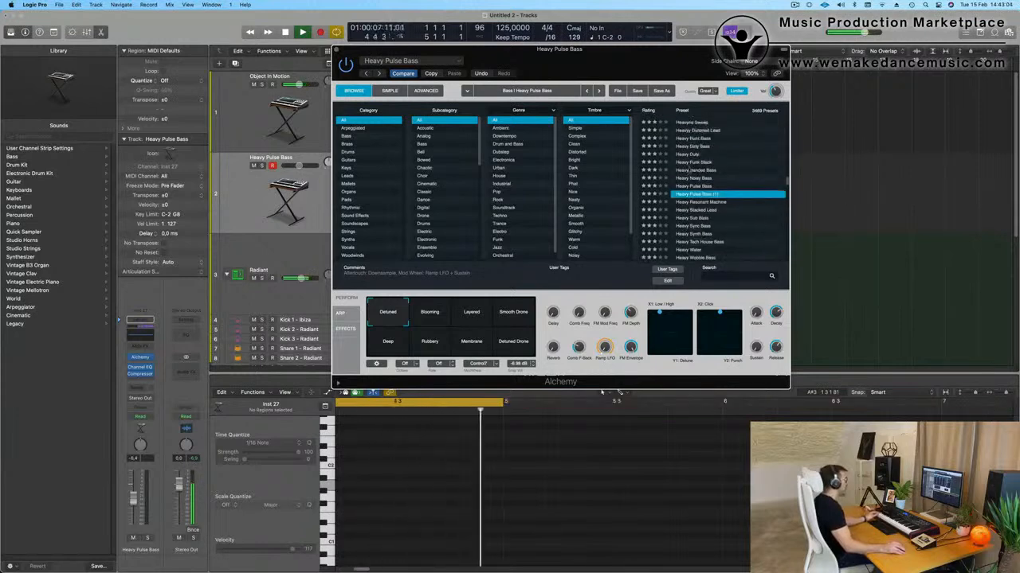
click(236, 207)
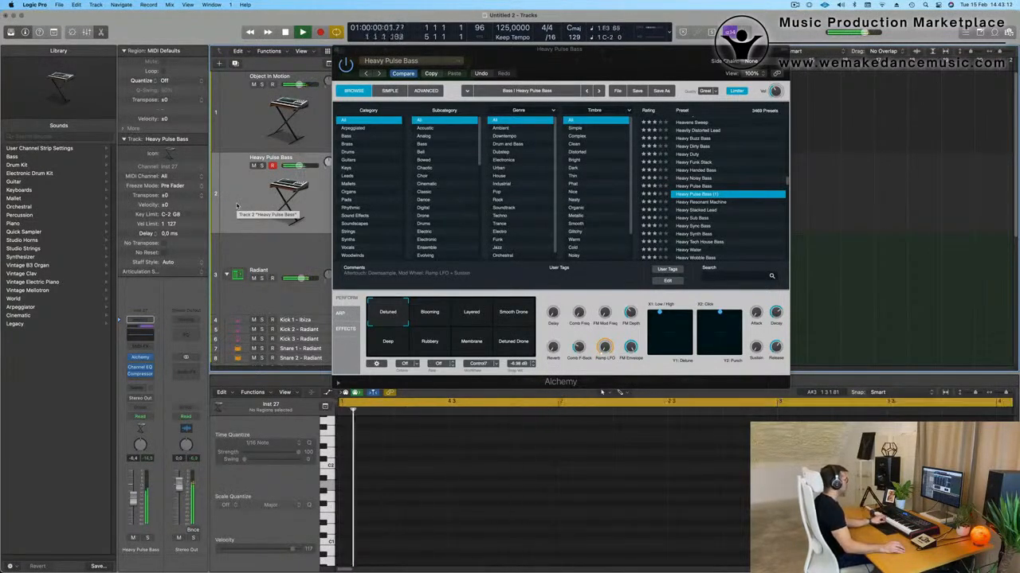
click(414, 311)
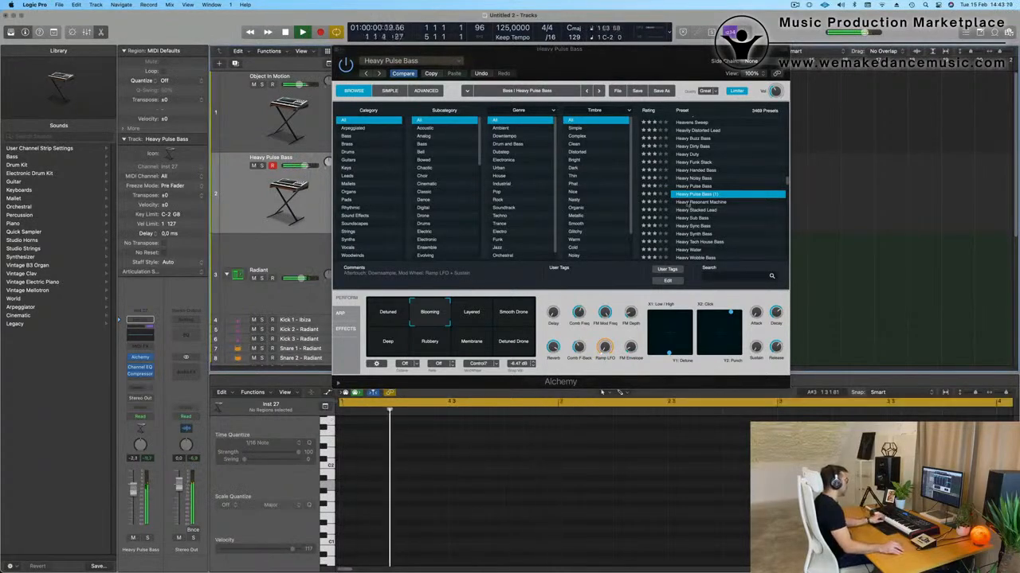
Step: Load the Opaque Deep Bass preset from the Oblique Structures bass sounds in Alchemy
click(402, 62)
mouse_move(430, 320)
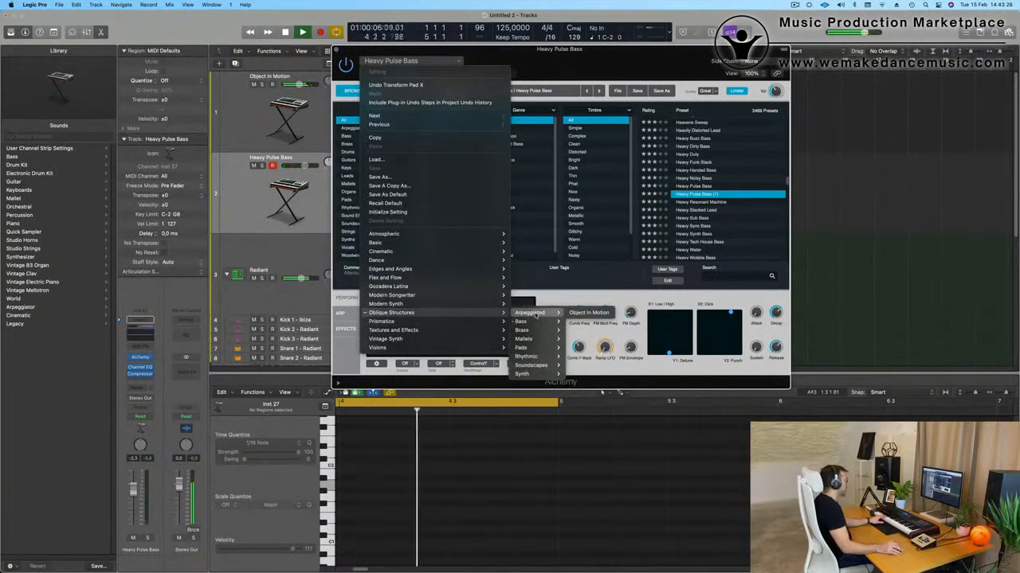
mouse_move(526, 324)
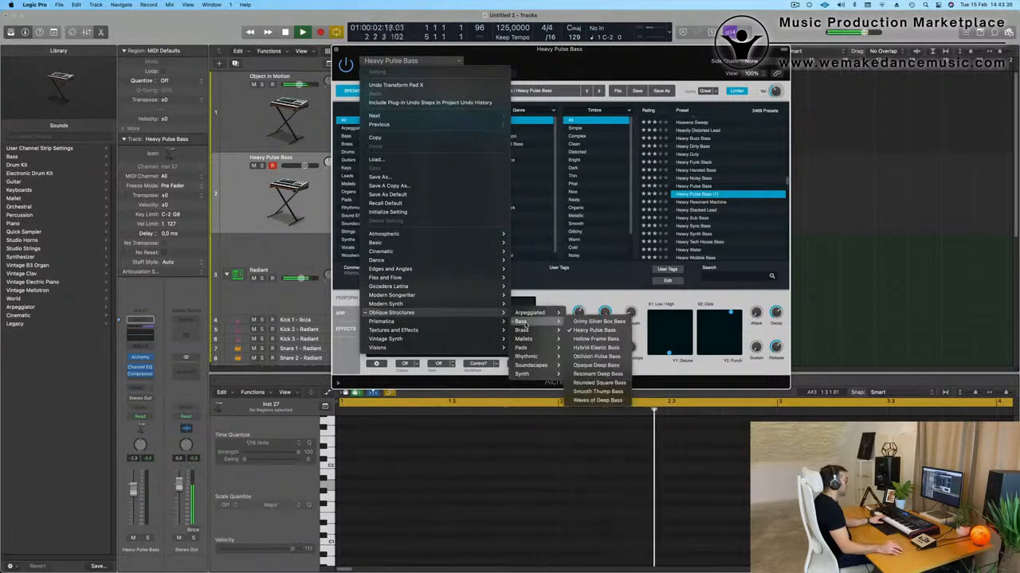
click(587, 366)
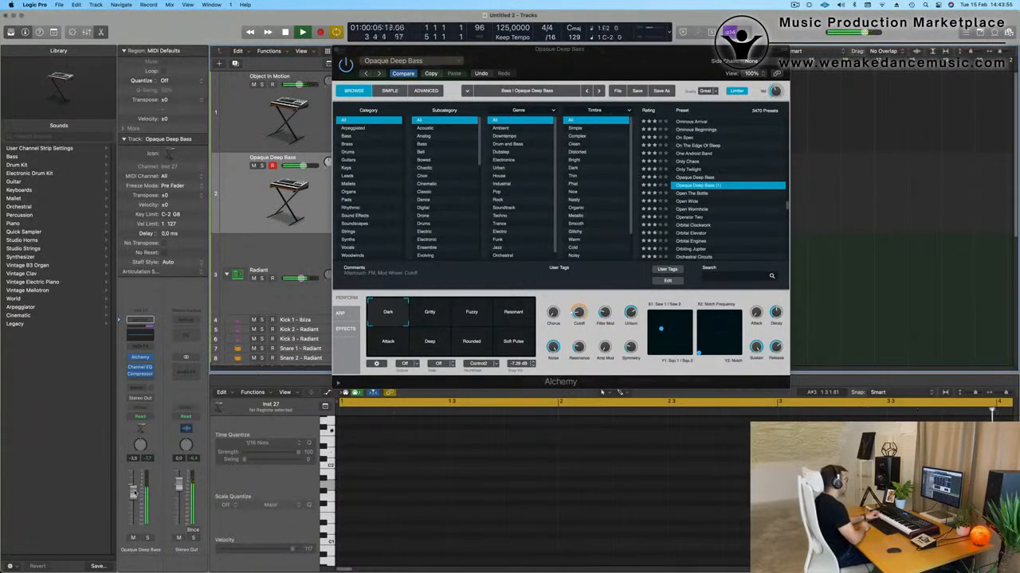
Step: Copy the Object In Motion region onto the Opaque Deep Bass track at bar 1 and play the loop
drag(569, 47, 845, 72)
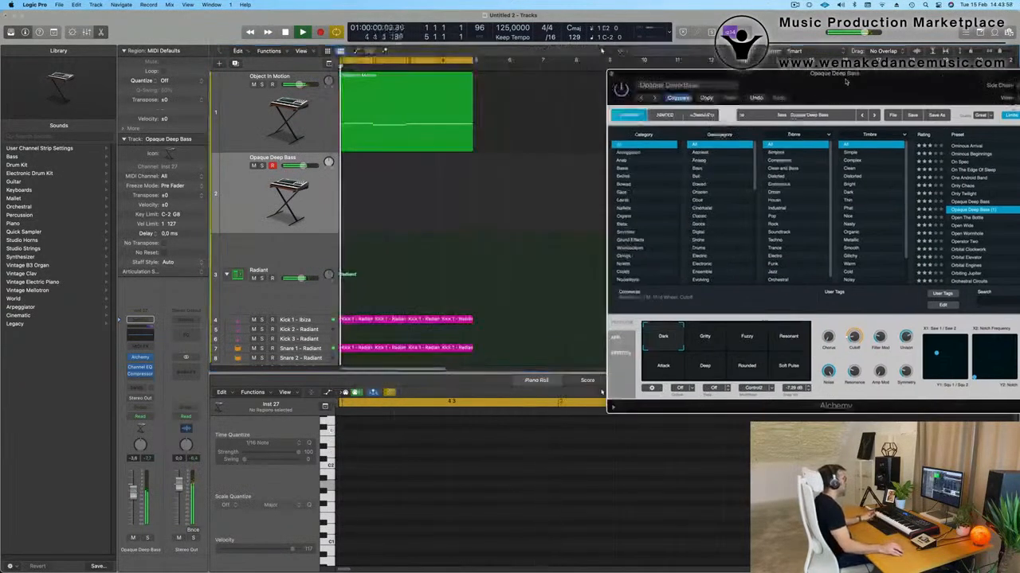
click(403, 84)
drag(403, 84, 403, 164)
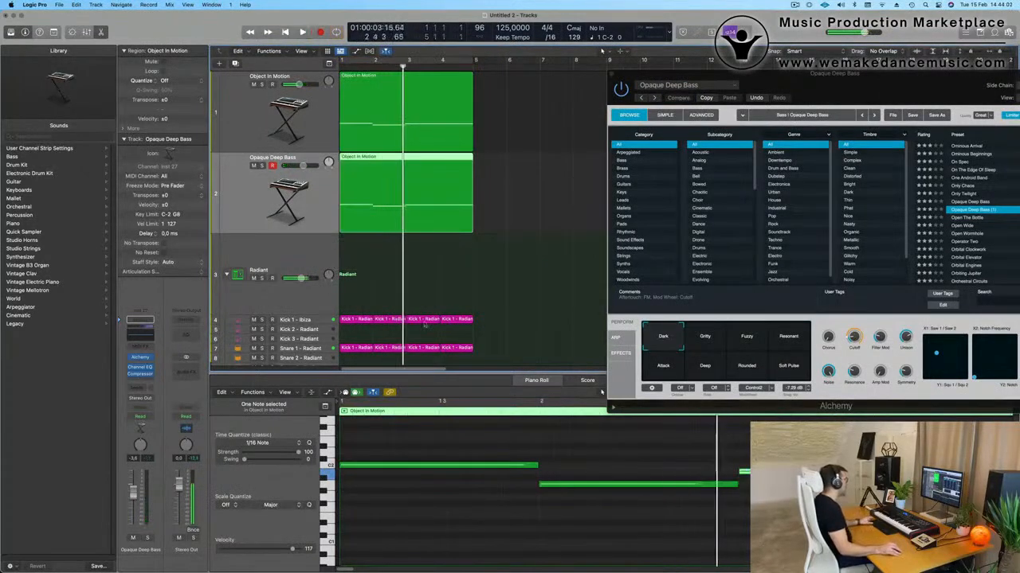
click(487, 277)
key(space)
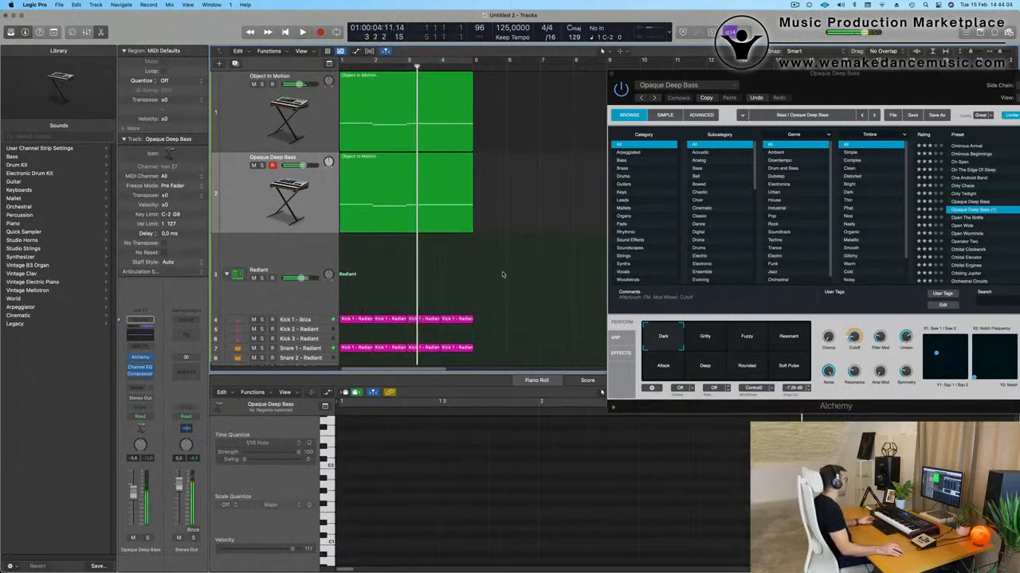
key(super+Left)
key(space)
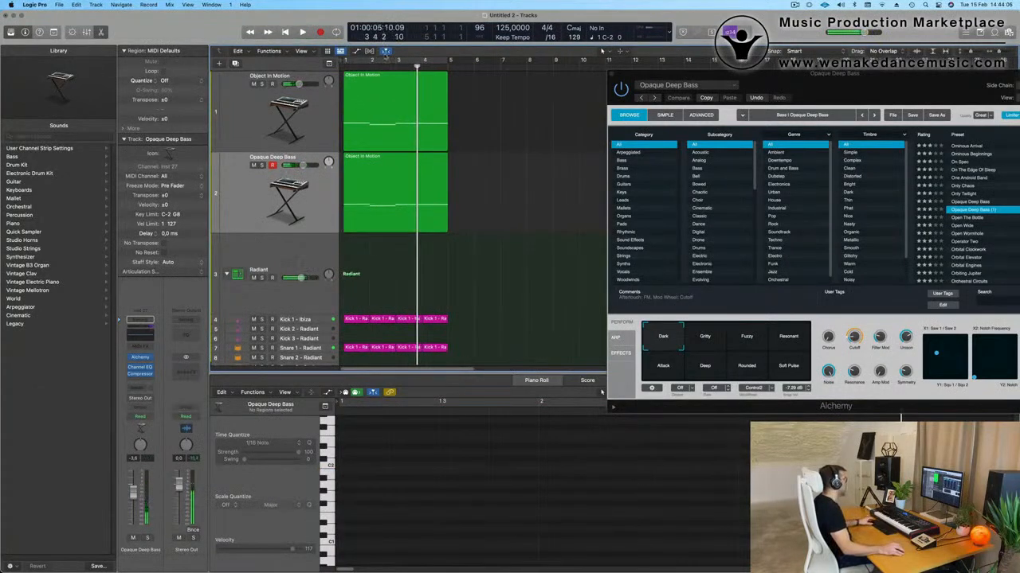
click(385, 60)
key(space)
Step: Transpose all notes in the Opaque Deep Bass region up one octave
click(401, 187)
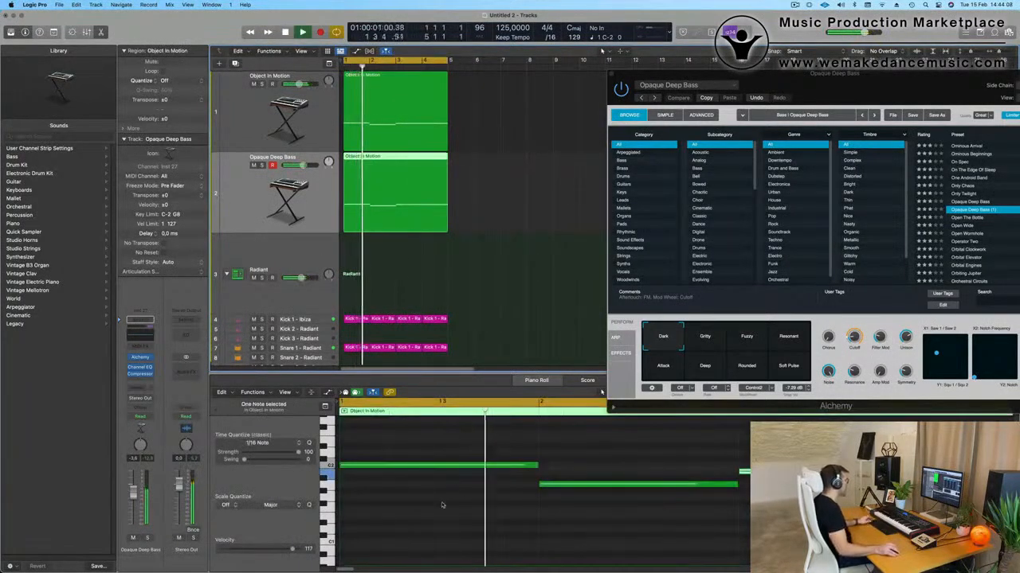
key(super+a)
key(alt+shift+Up)
Step: Audition the Gritty, Fuzzy, Resonant, Soft Pulse, Deep and Attack variations of Opaque Deep Bass and return to Dark
drag(860, 90, 632, 135)
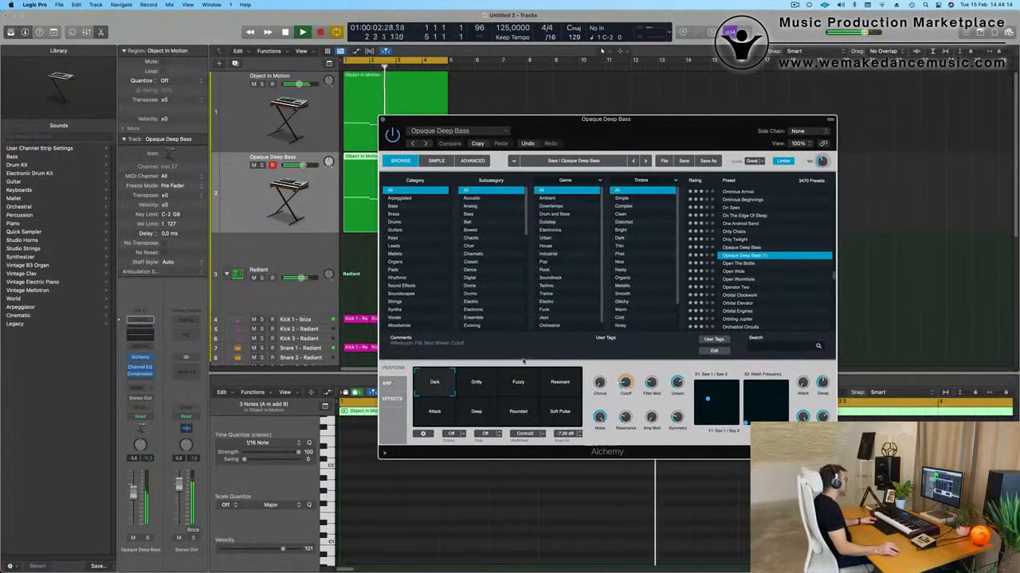
click(476, 384)
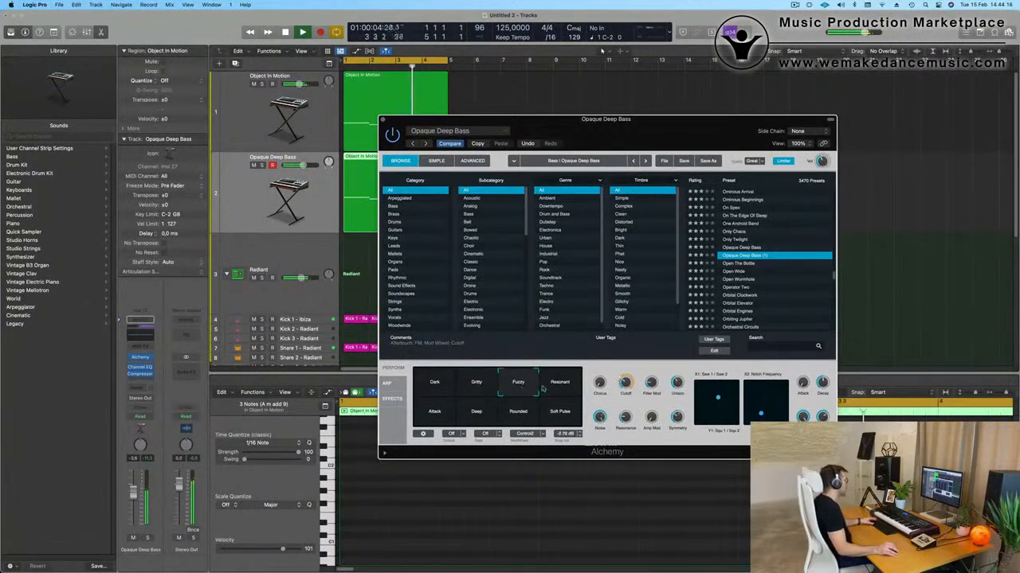
click(560, 386)
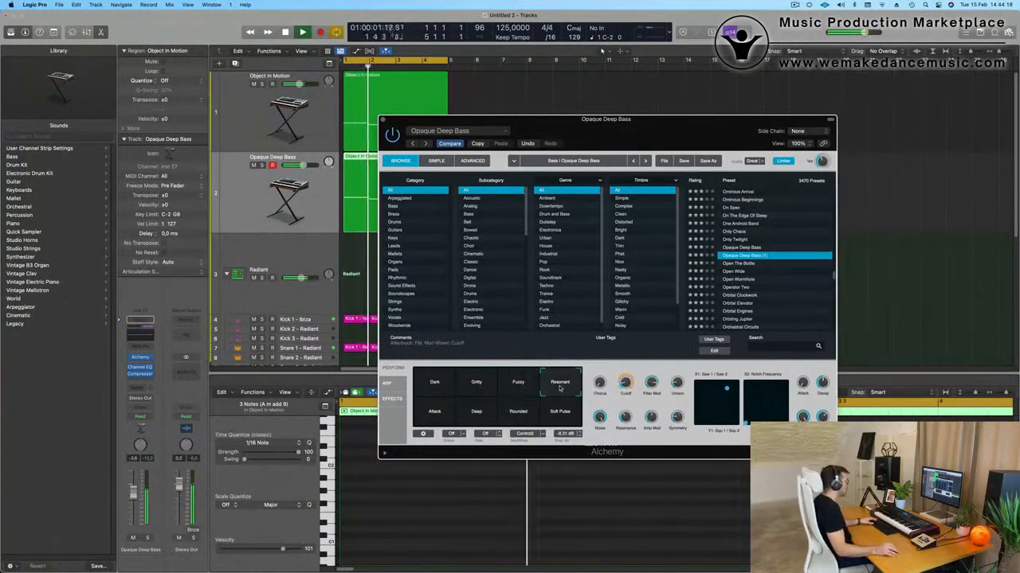
click(557, 413)
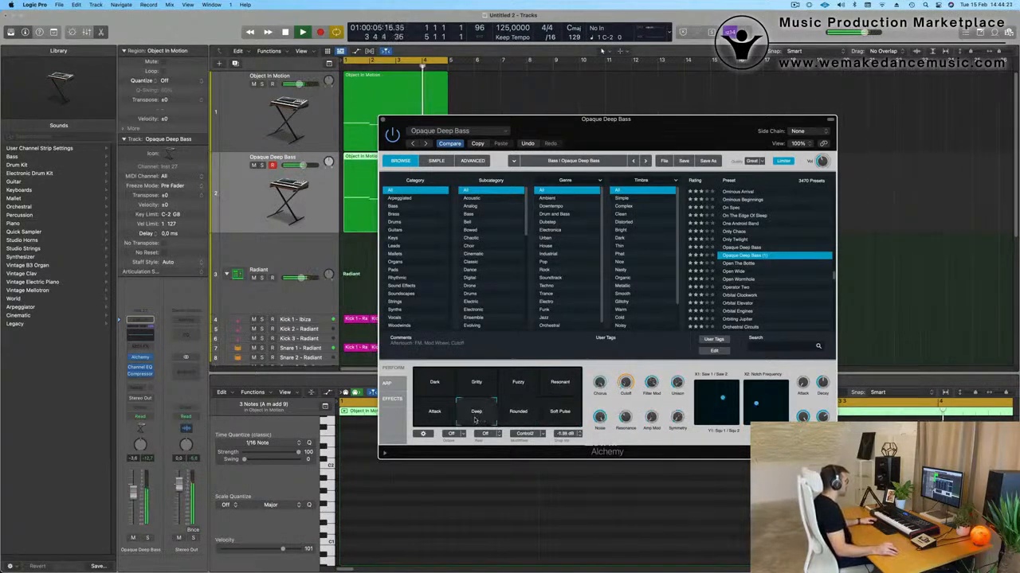
click(430, 413)
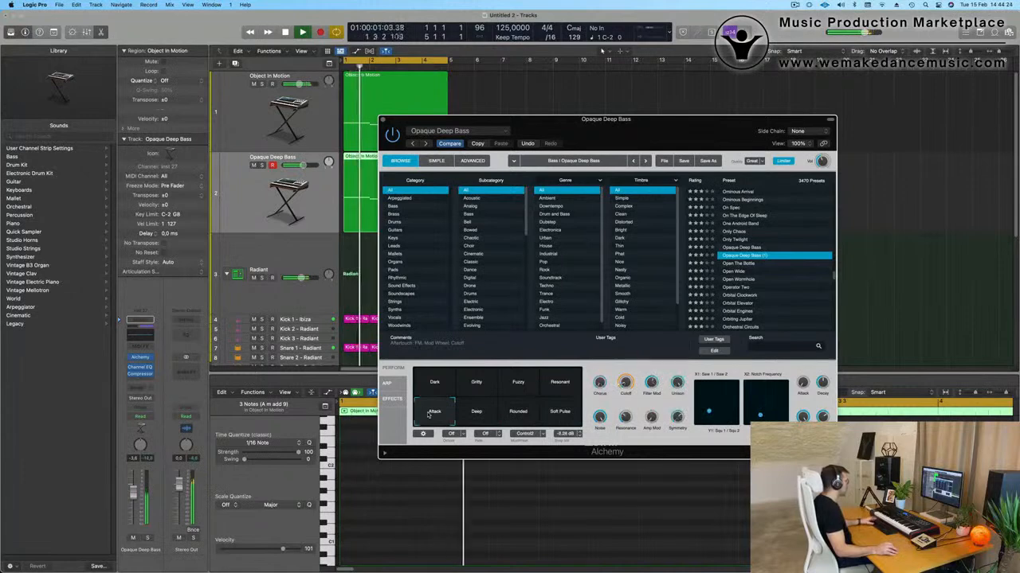
click(569, 385)
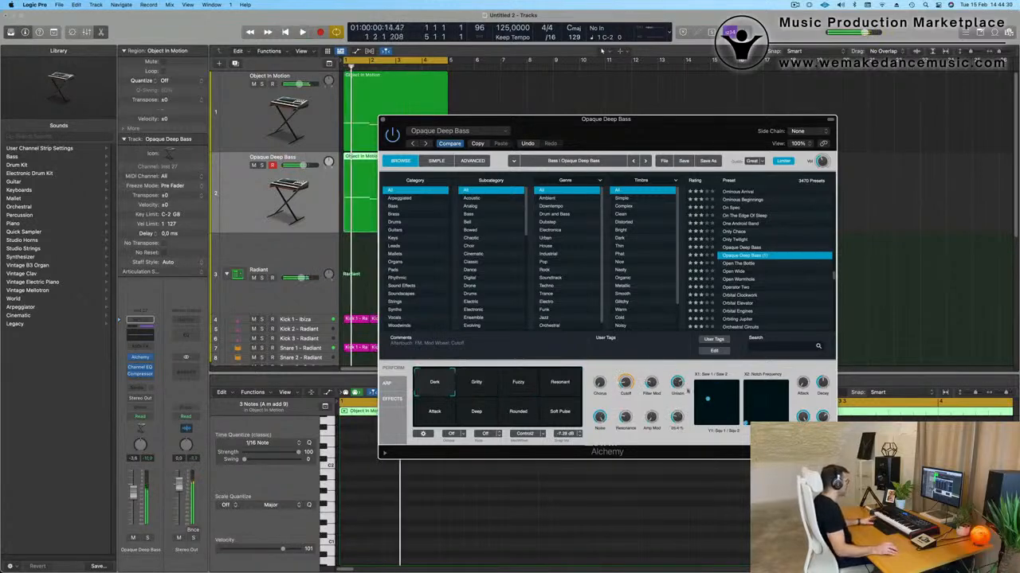
Step: Try a different filter Cutoff on the Dark variation of Opaque Deep Bass and replay the loop from the start
drag(633, 367, 628, 385)
key(Return)
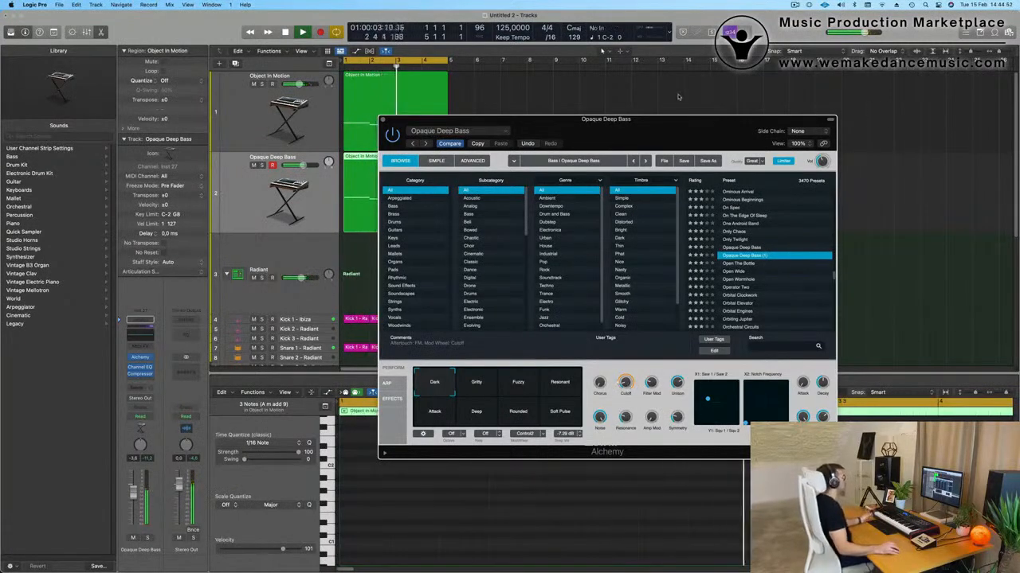
drag(670, 123, 748, 62)
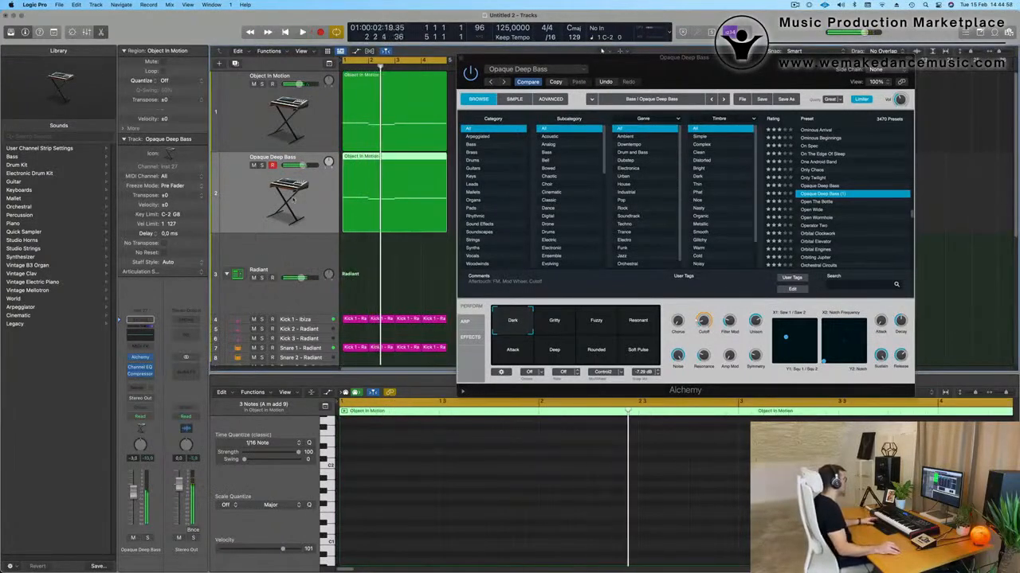
Step: In the Object In Motion track's Channel EQ, add an 87.5 Hz, 18 dB/Oct low cut and a +1.0 dB boost at 155 Hz
click(234, 132)
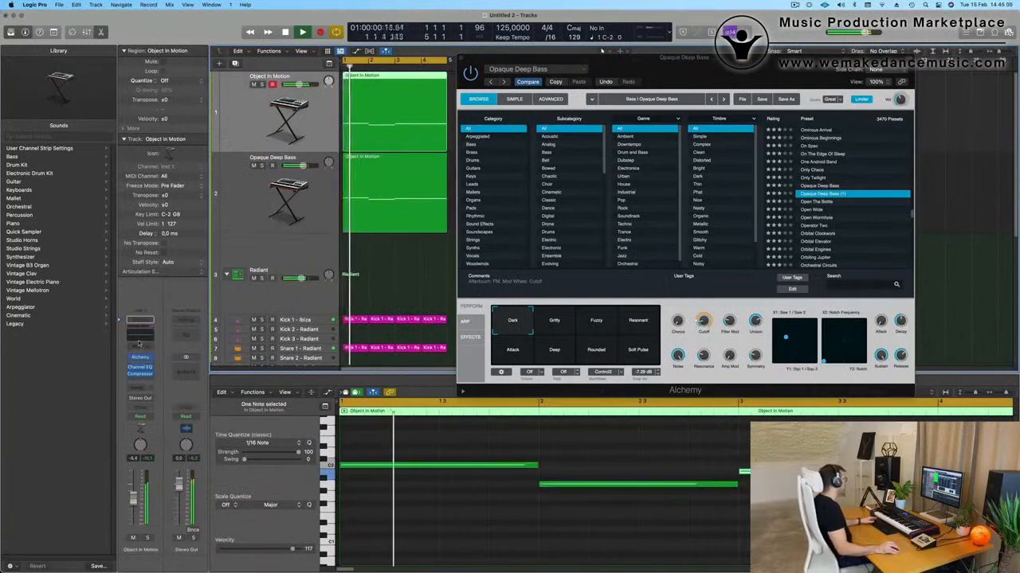
click(139, 332)
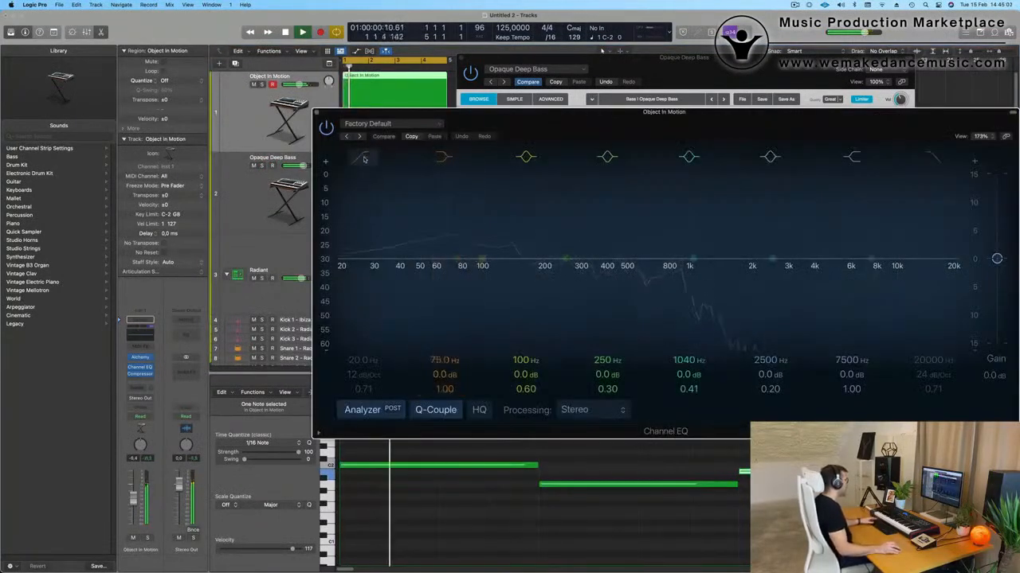
drag(442, 235, 478, 228)
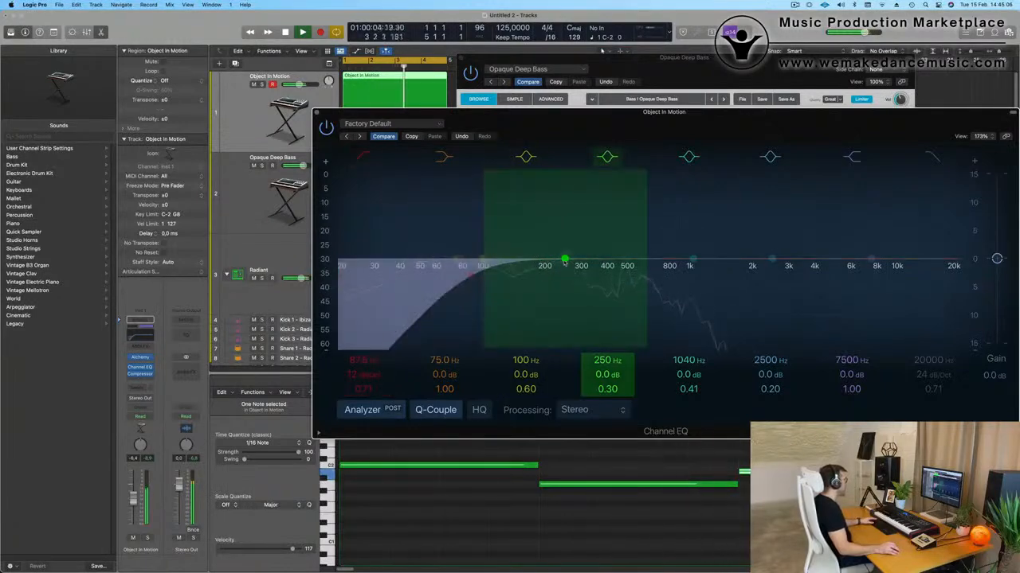
drag(564, 261, 520, 256)
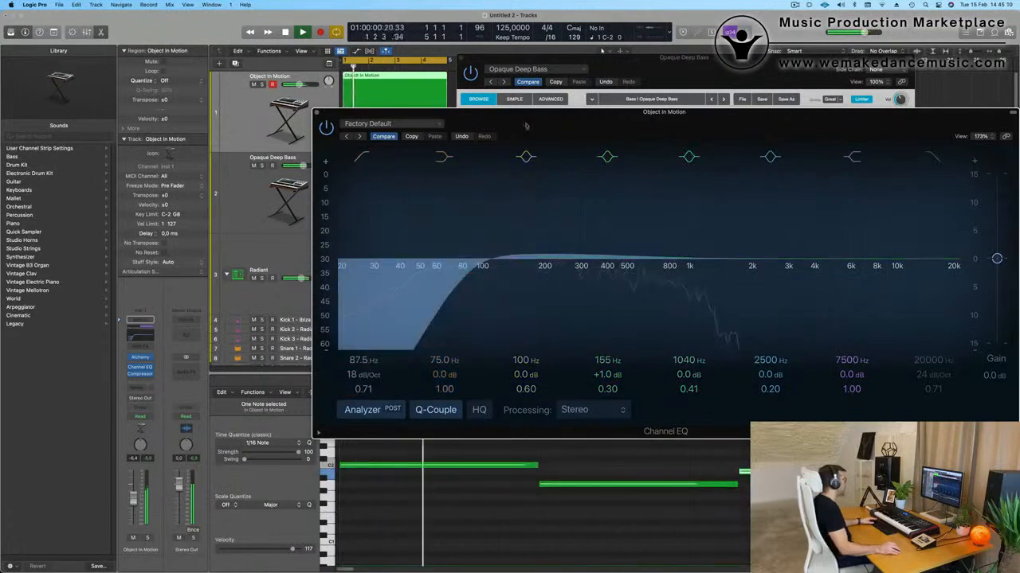
drag(633, 122, 568, 166)
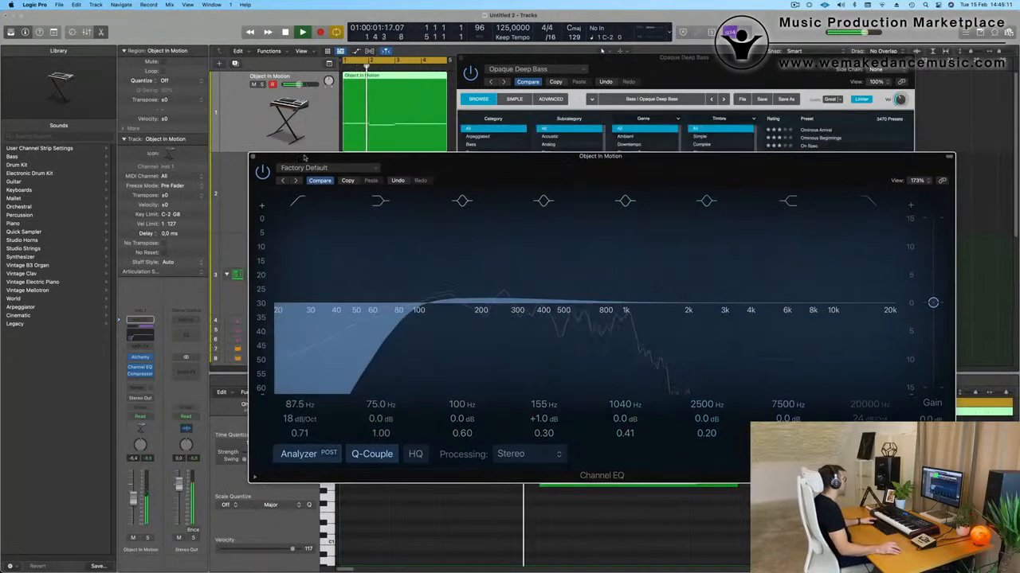
click(254, 157)
Step: In the Object In Motion track's Alchemy, adjust the arpeggiator and set the filter Cutoff to about 33 % during playback
drag(542, 58, 581, 374)
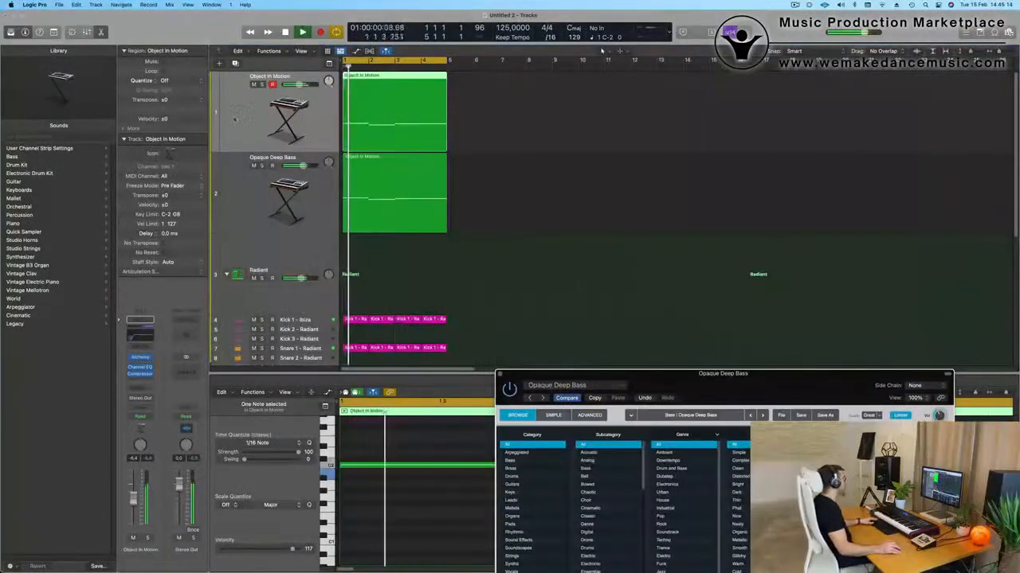
click(140, 360)
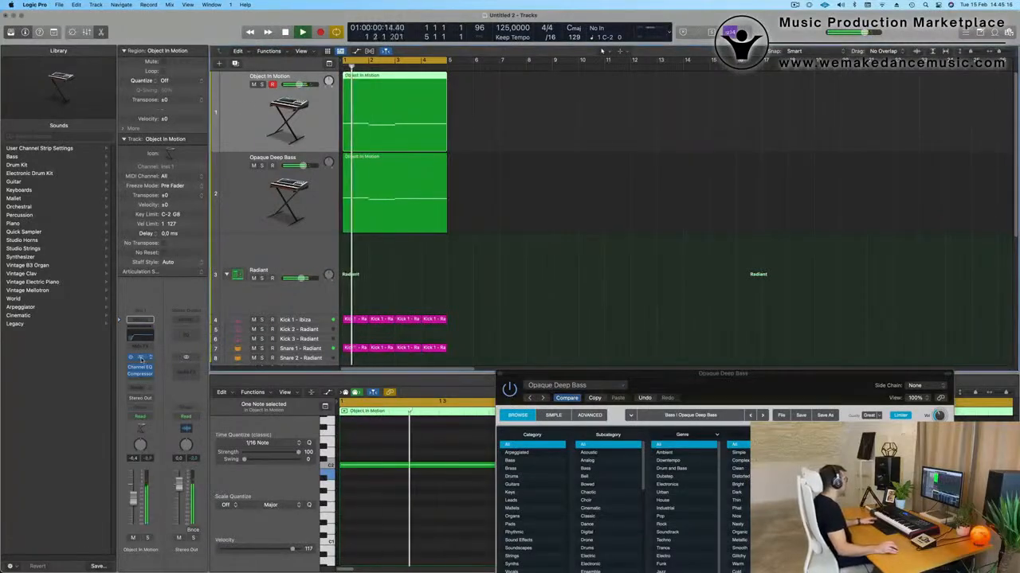
drag(819, 95, 602, 90)
key(space)
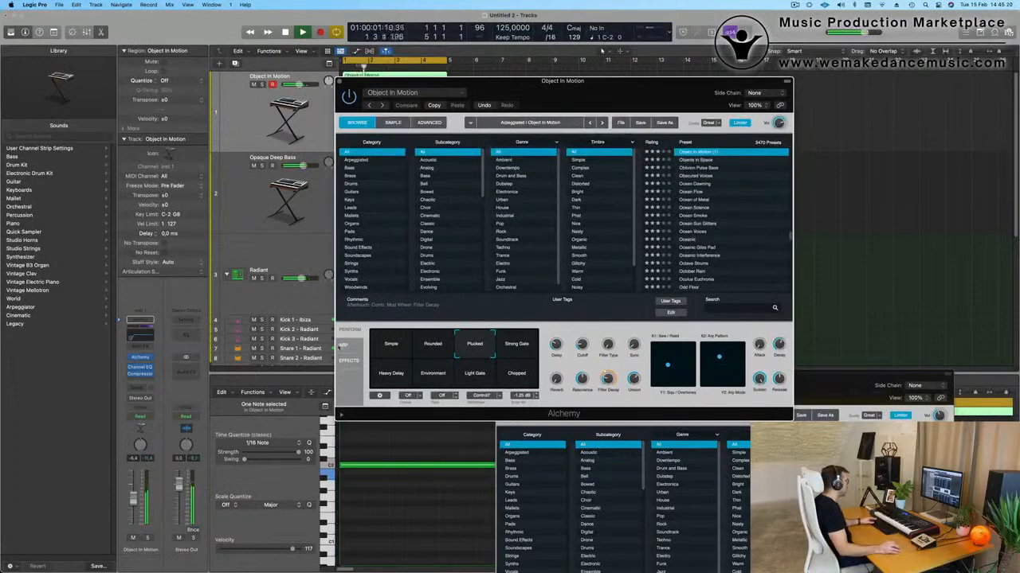
click(341, 345)
drag(476, 356, 478, 345)
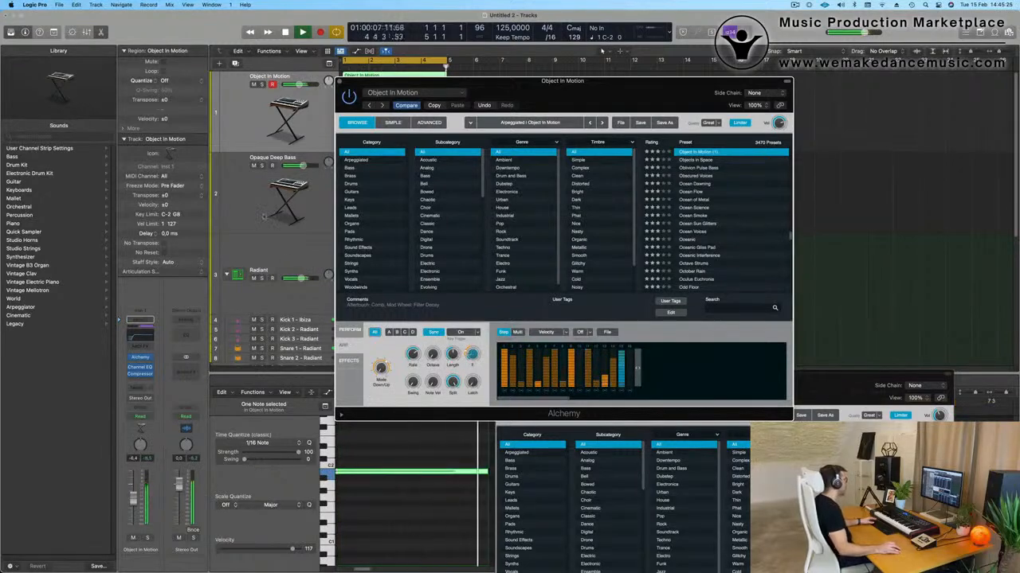
click(351, 329)
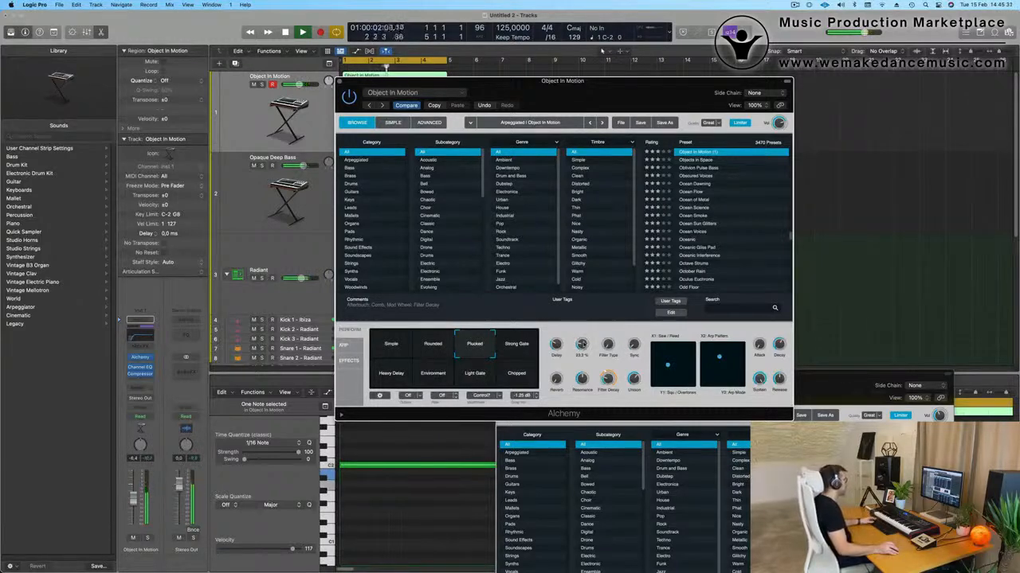
drag(570, 80, 668, 100)
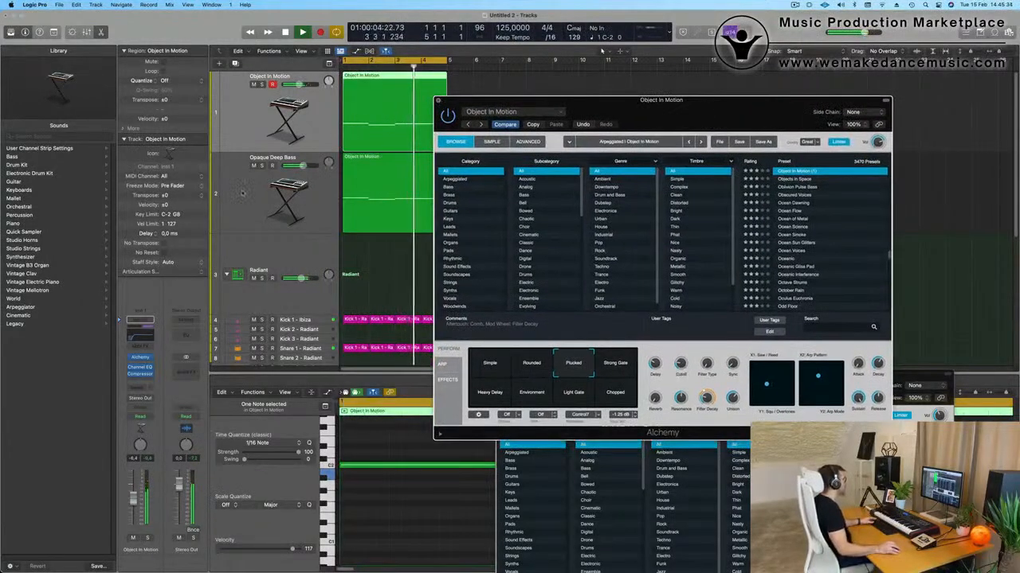
Step: In the Opaque Deep Bass track's Alchemy, set Cutoff to 14.8 % and Filter Mod to 67 %
click(267, 153)
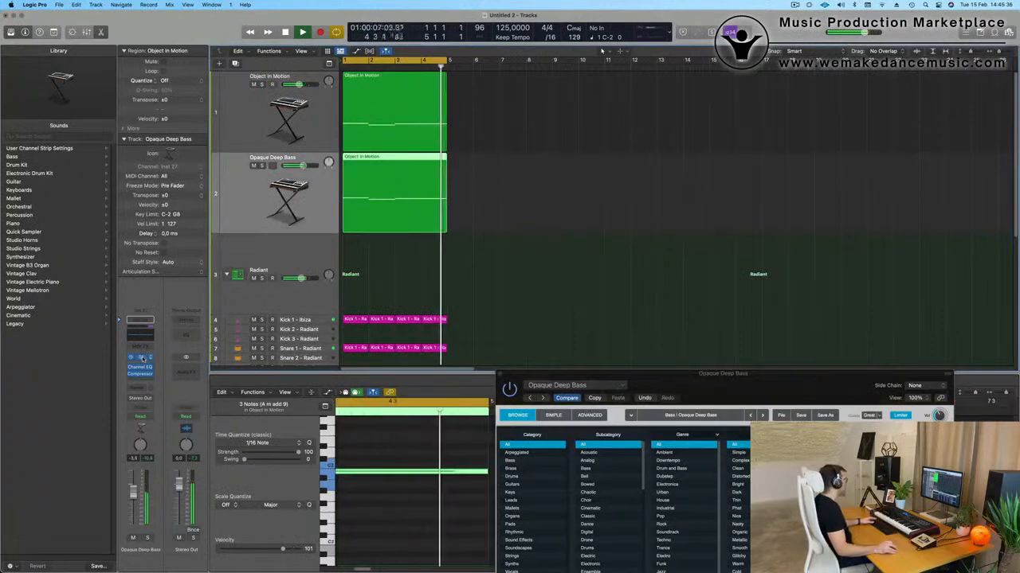
key(super+w)
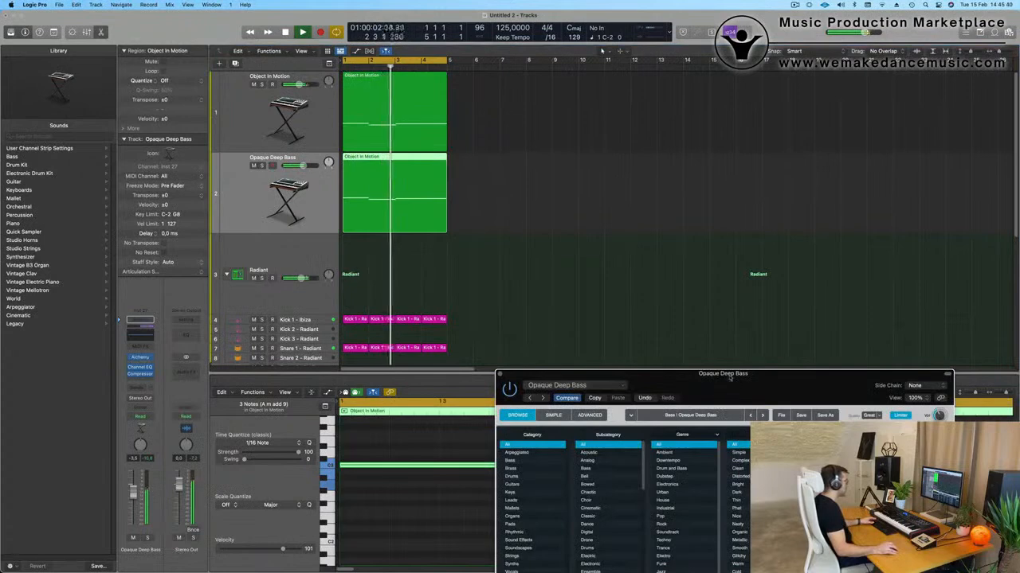
drag(730, 377, 645, 92)
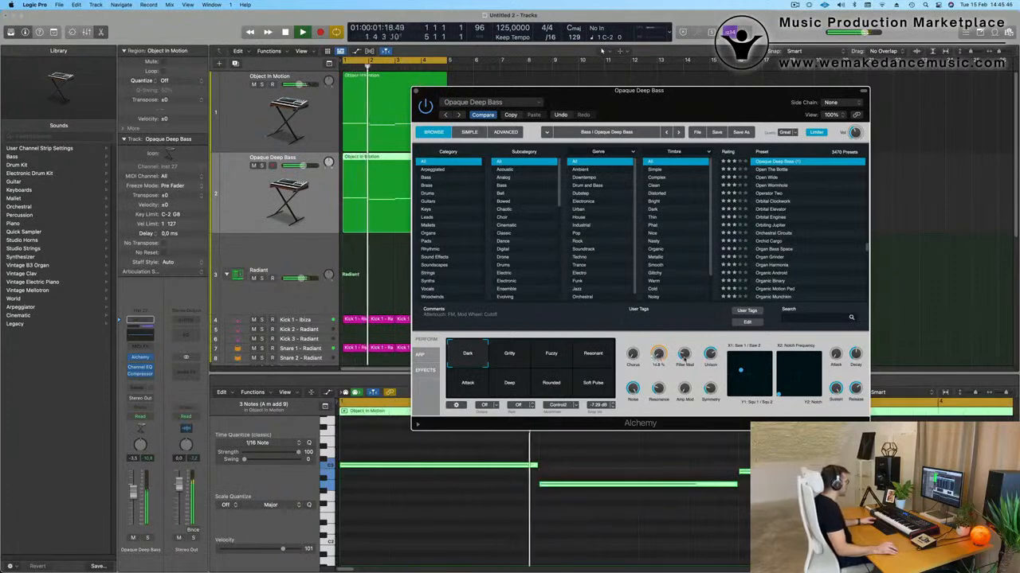
drag(685, 355, 691, 334)
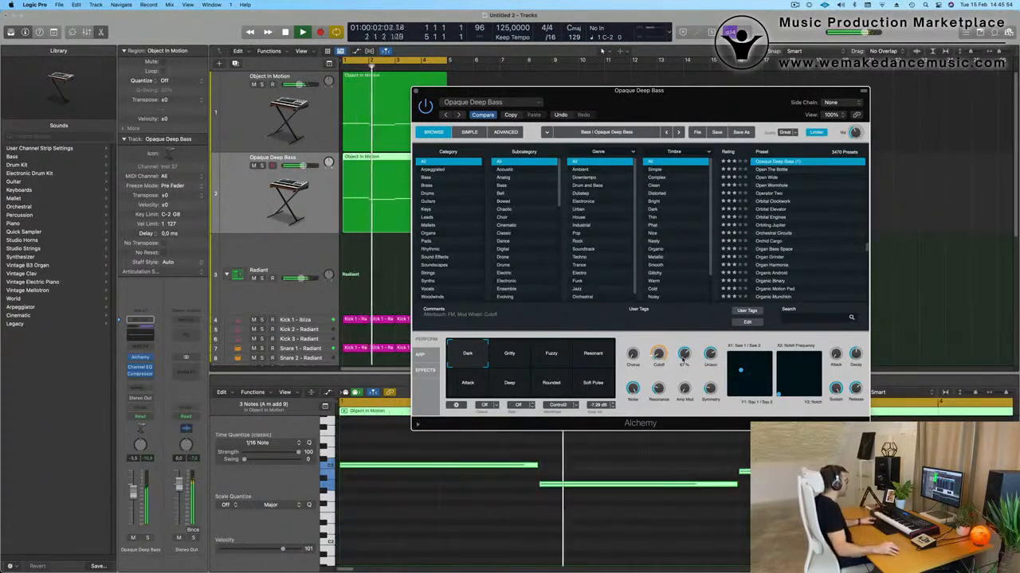
drag(558, 90, 537, 167)
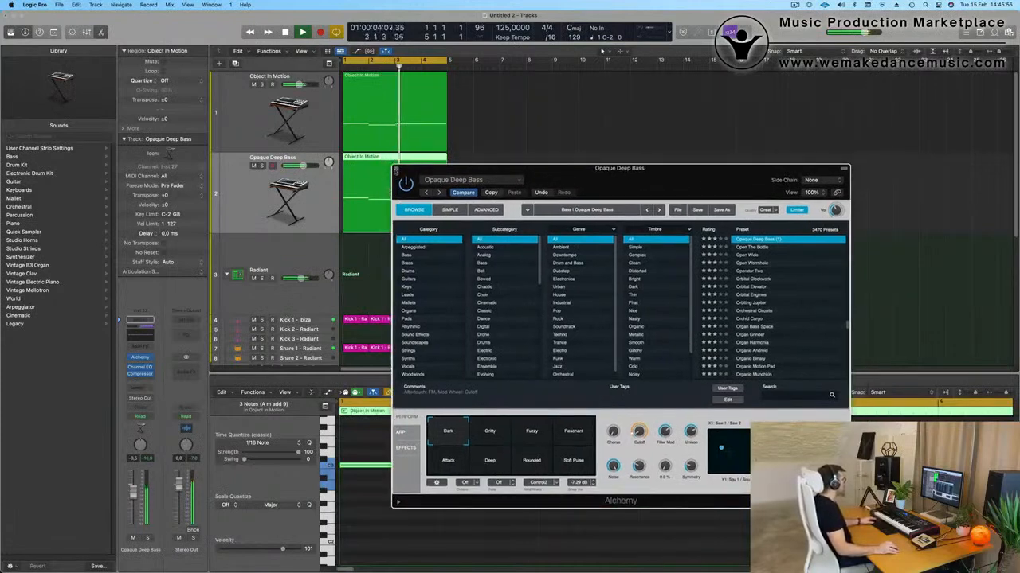
click(396, 168)
Step: Examine the Hi-Hat 1 pattern and fit all the Radiant kit tracks into the arrangement view
scroll(494, 235, up, 3)
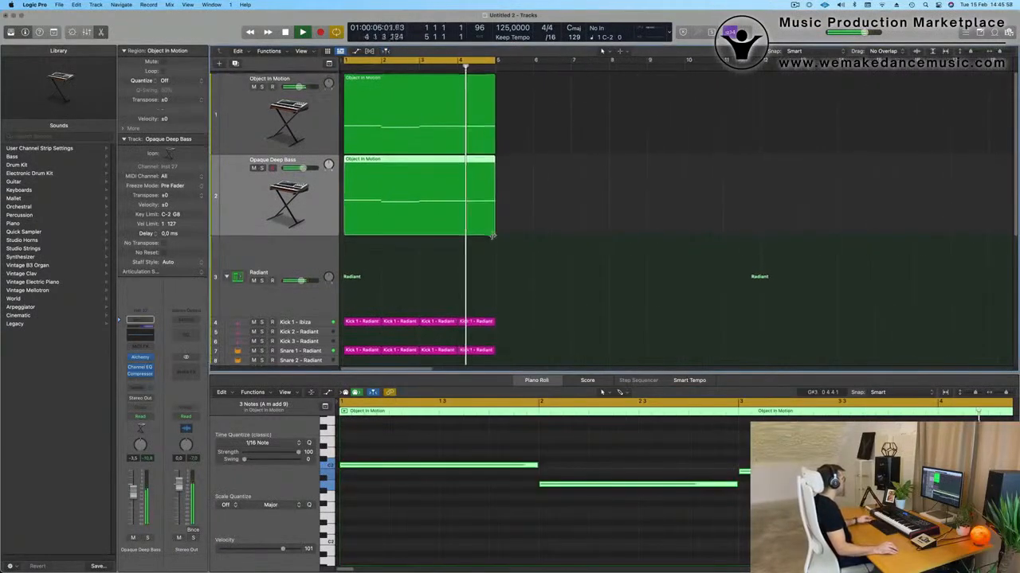
scroll(493, 235, down, 1)
scroll(493, 235, down, 3)
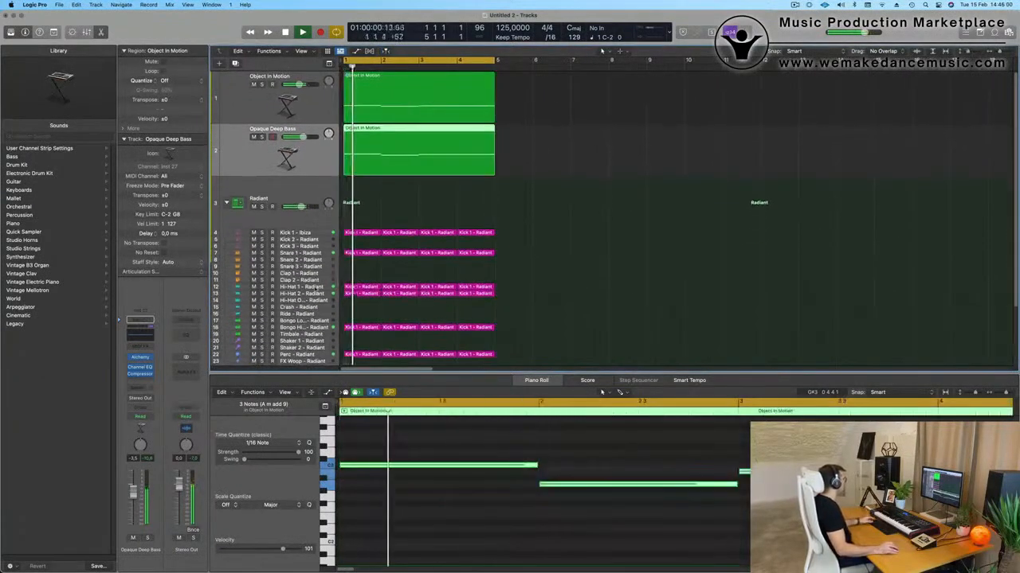
click(314, 288)
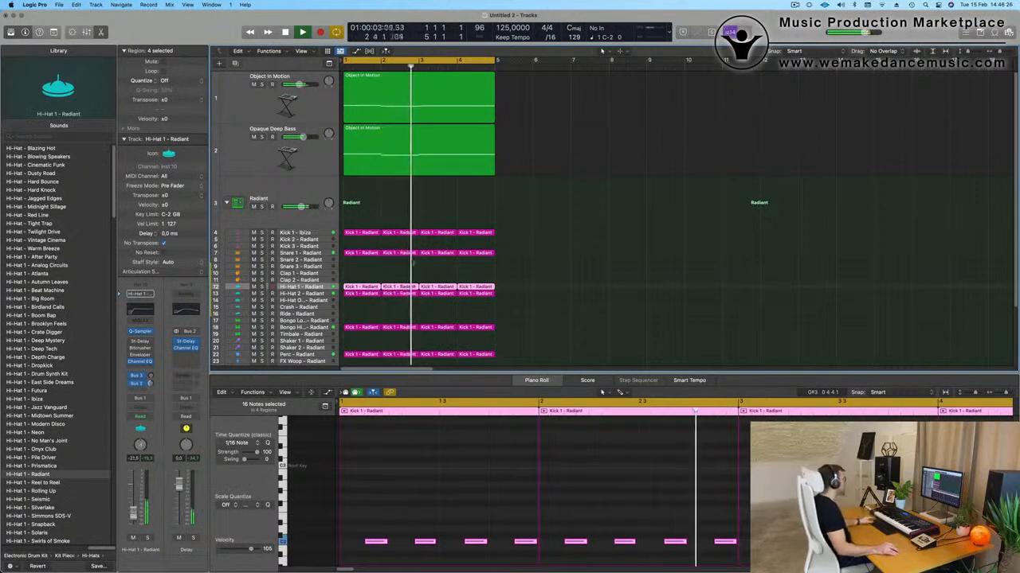
key(super+Up)
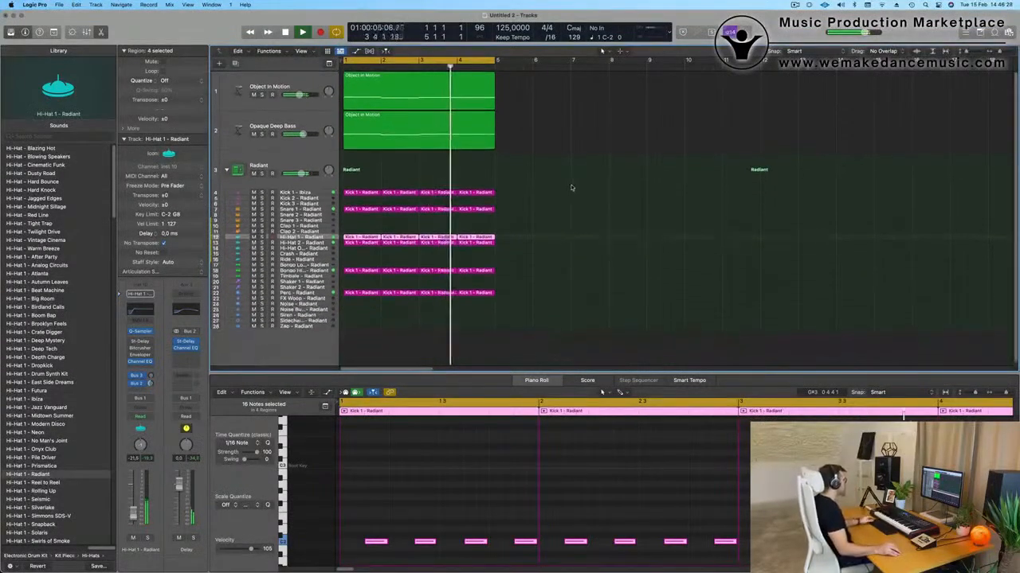
Step: Duplicate the Object In Motion track with its settings and move the copy below the Opaque Deep Bass track
click(239, 89)
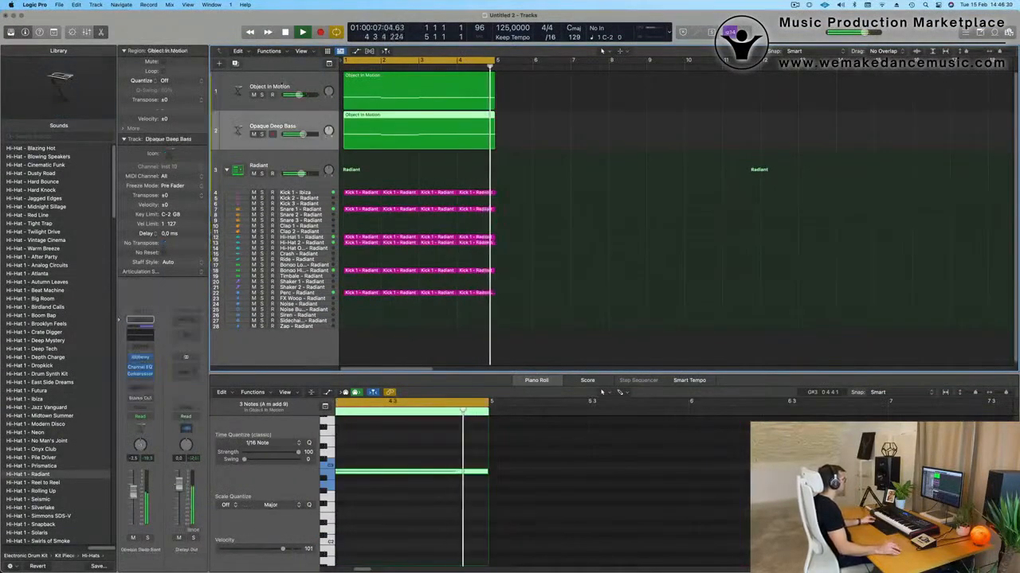
click(235, 64)
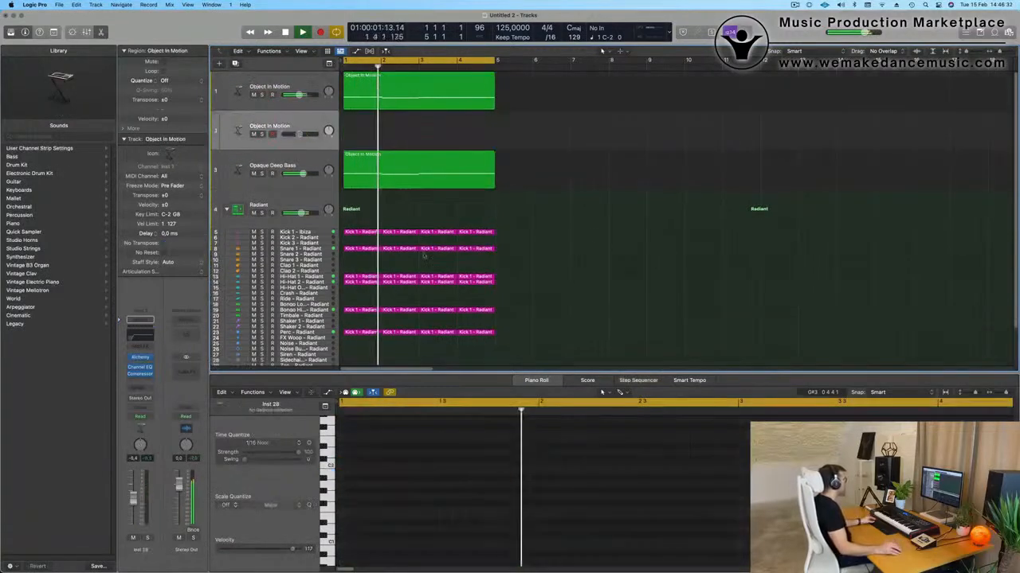
drag(298, 124, 299, 180)
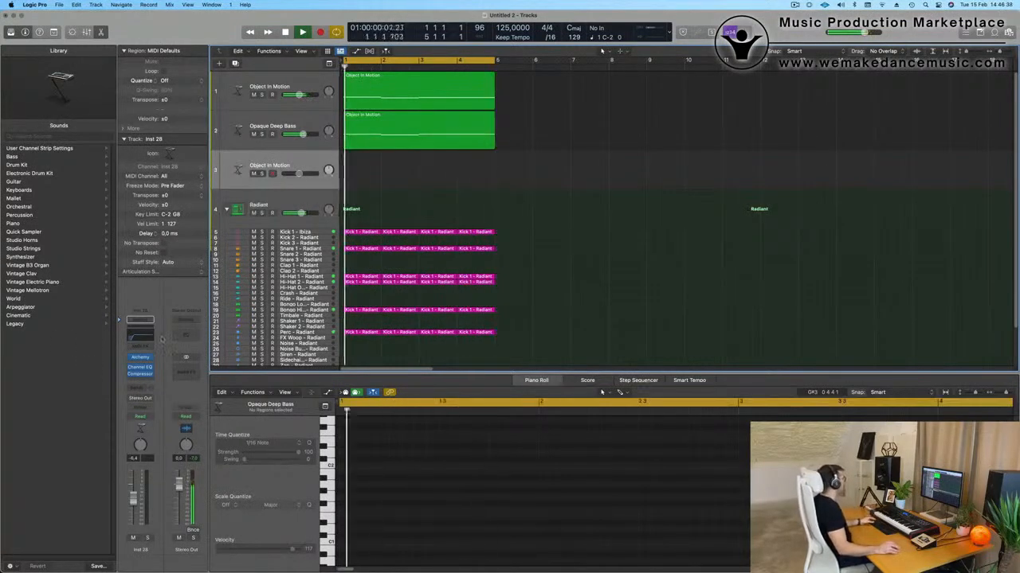
Step: Turn off the low cut in the duplicated Object In Motion track's Channel EQ
click(137, 335)
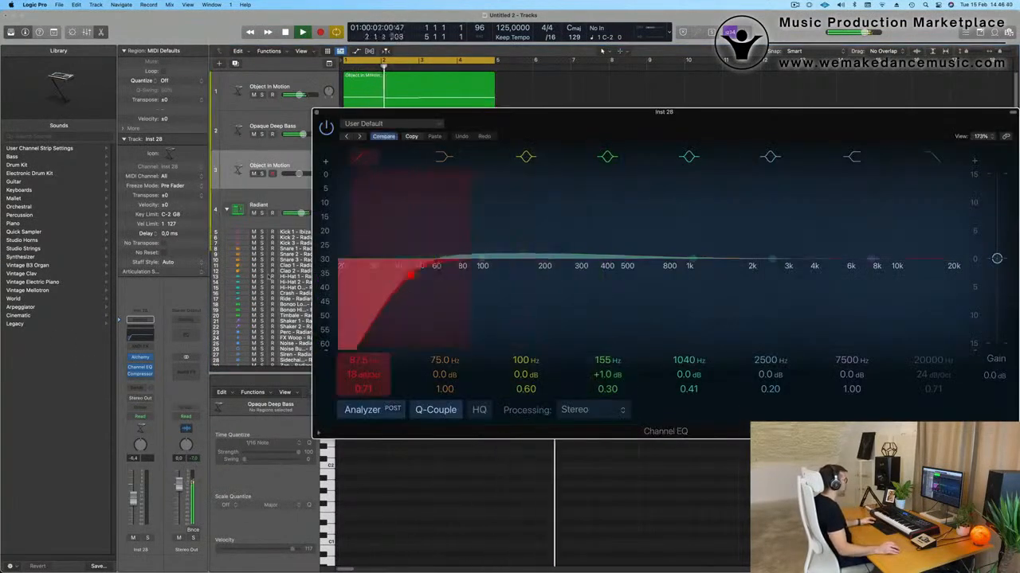
key(super+w)
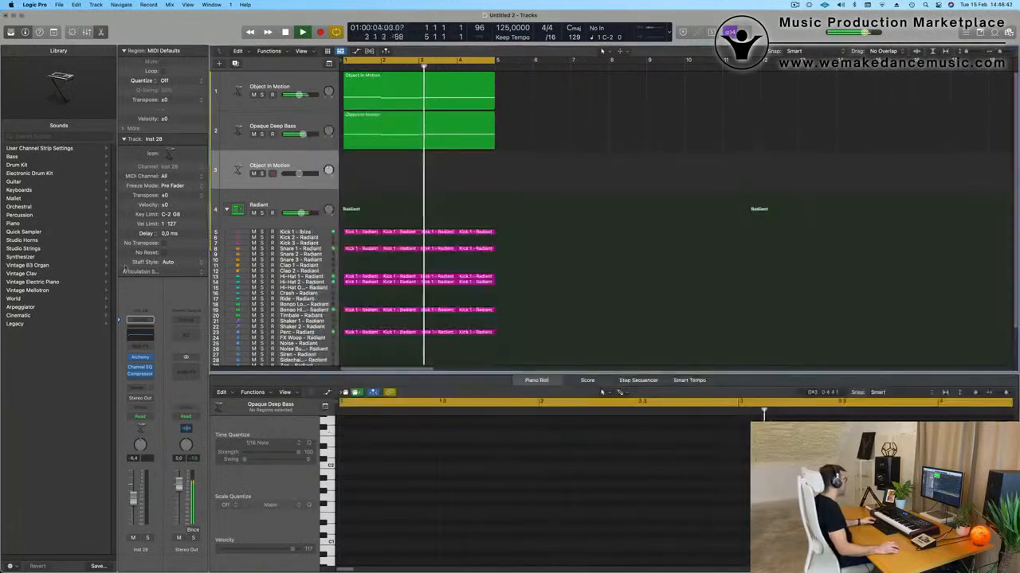
key(space)
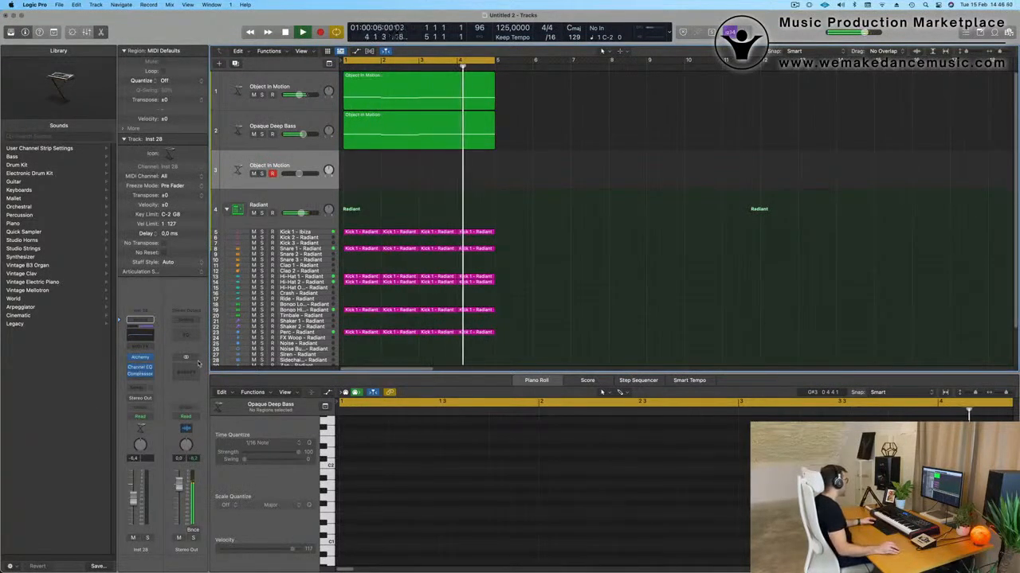
Step: Send the duplicated Object In Motion track to Bus 5 and insert a SilverVerb reverb on Aux 5
click(142, 389)
mouse_move(167, 401)
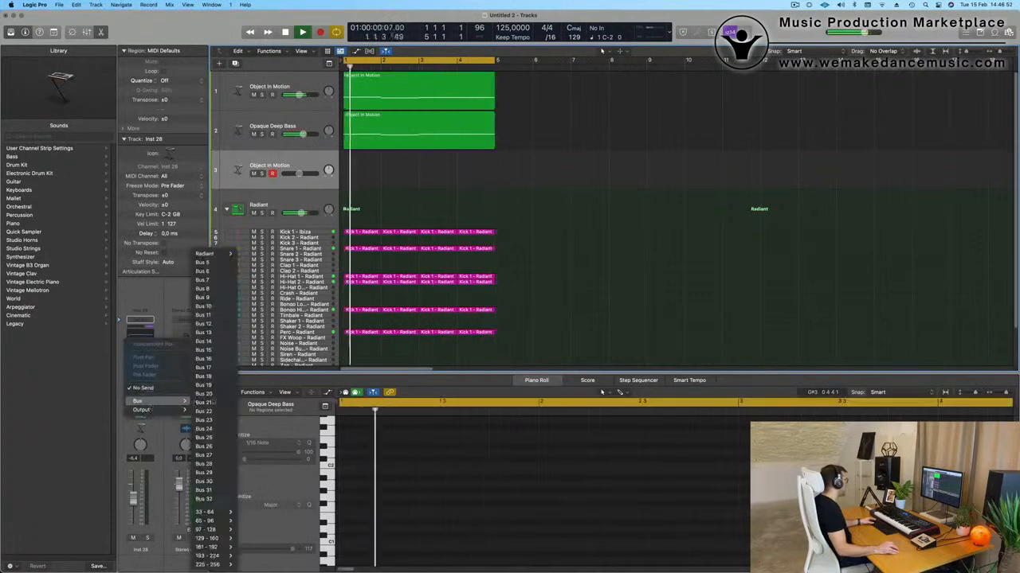
click(203, 263)
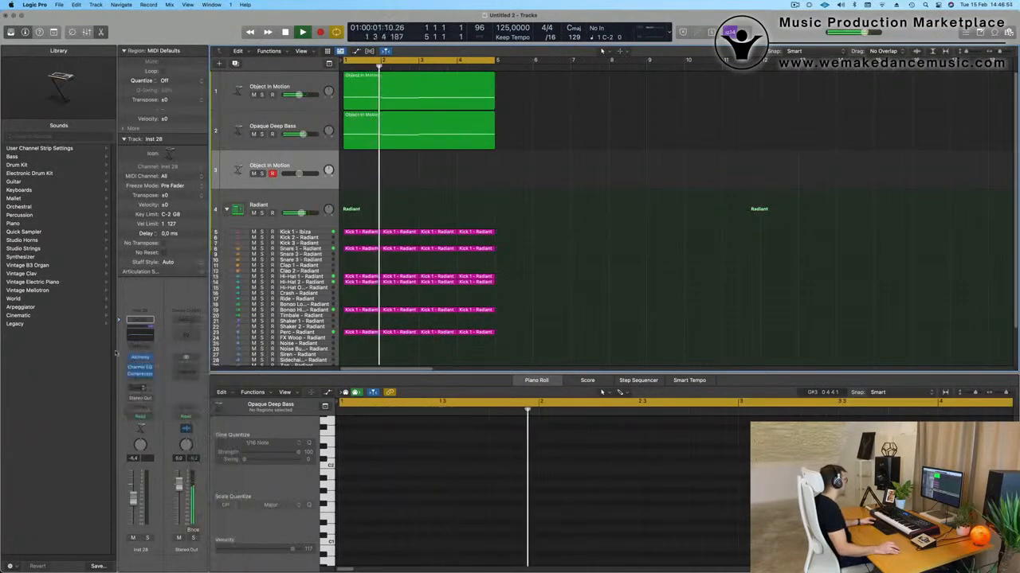
click(185, 360)
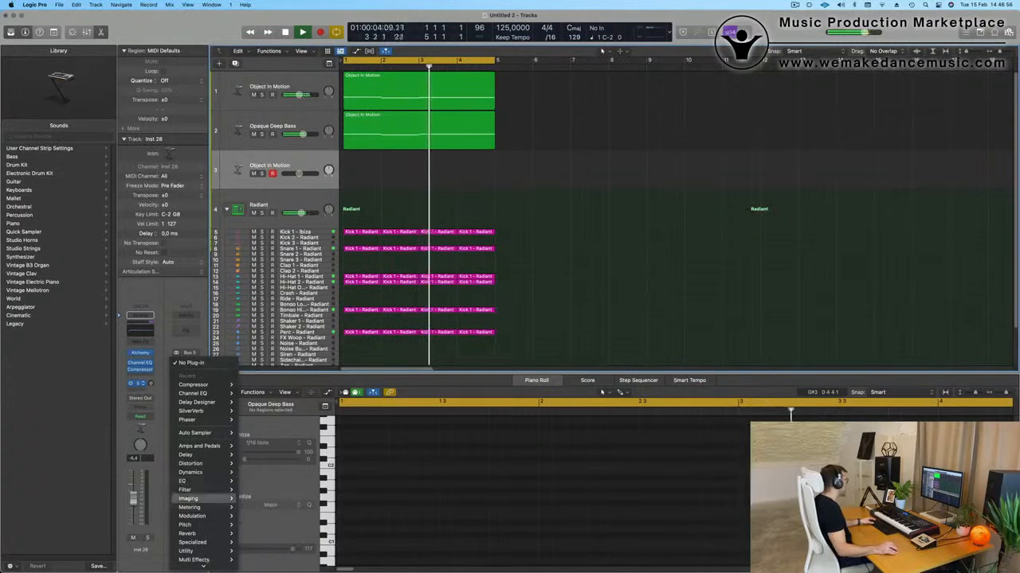
mouse_move(215, 525)
mouse_move(270, 543)
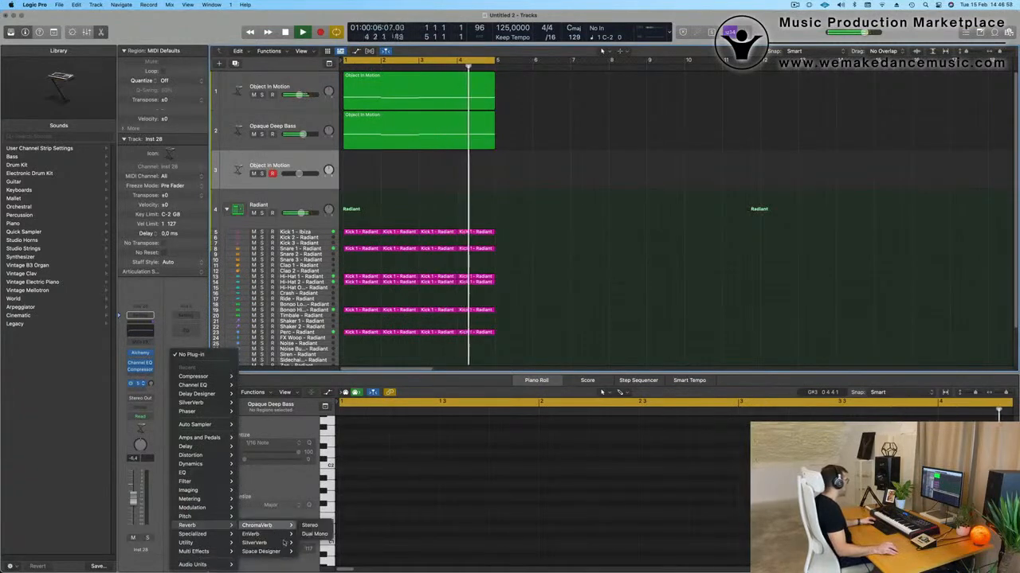
click(309, 542)
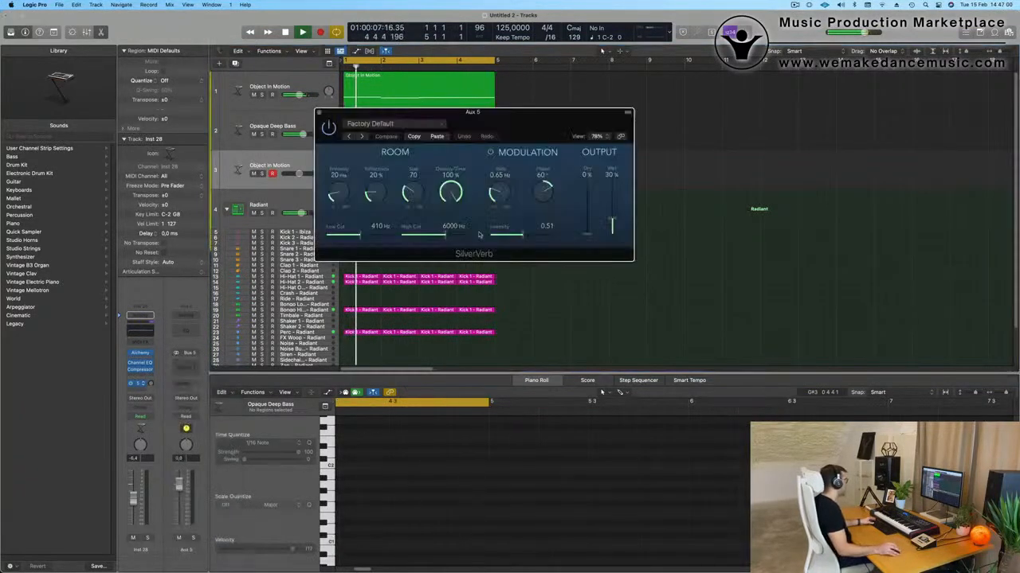
Step: Load the grandiose preset in the Aux 5 SilverVerb and set its Wet output to 100 %
click(435, 124)
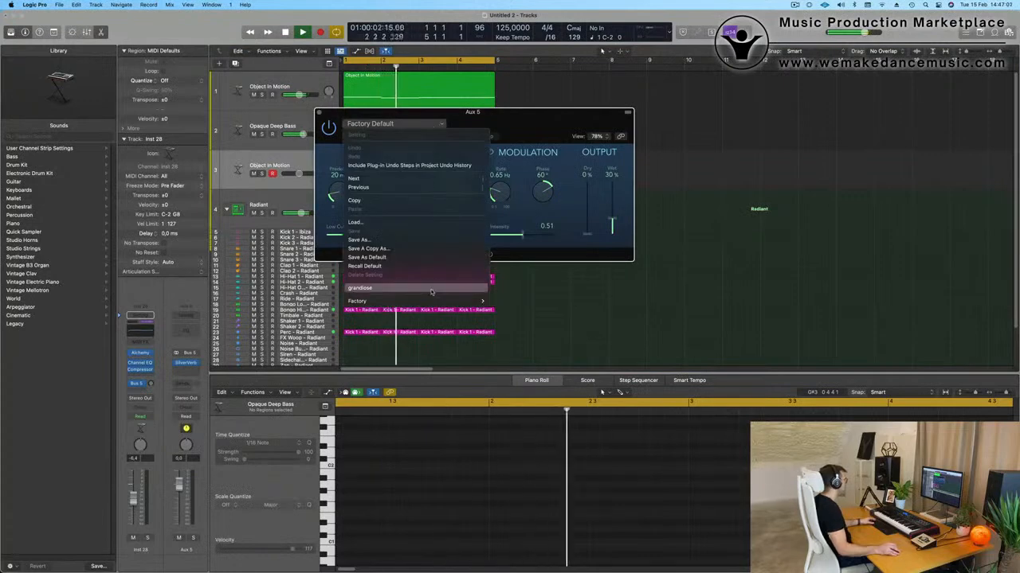
click(567, 206)
drag(611, 223, 615, 189)
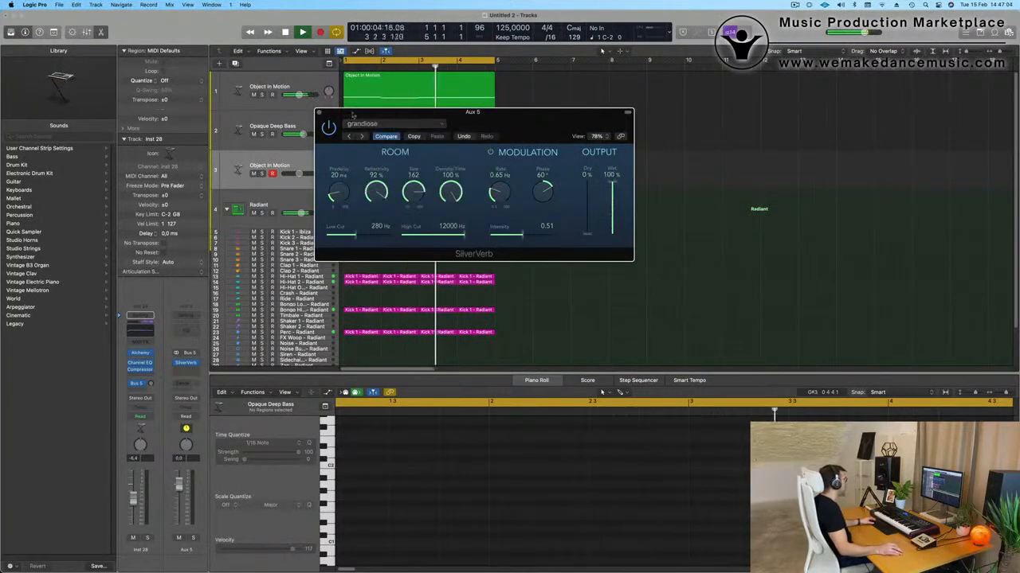
click(319, 113)
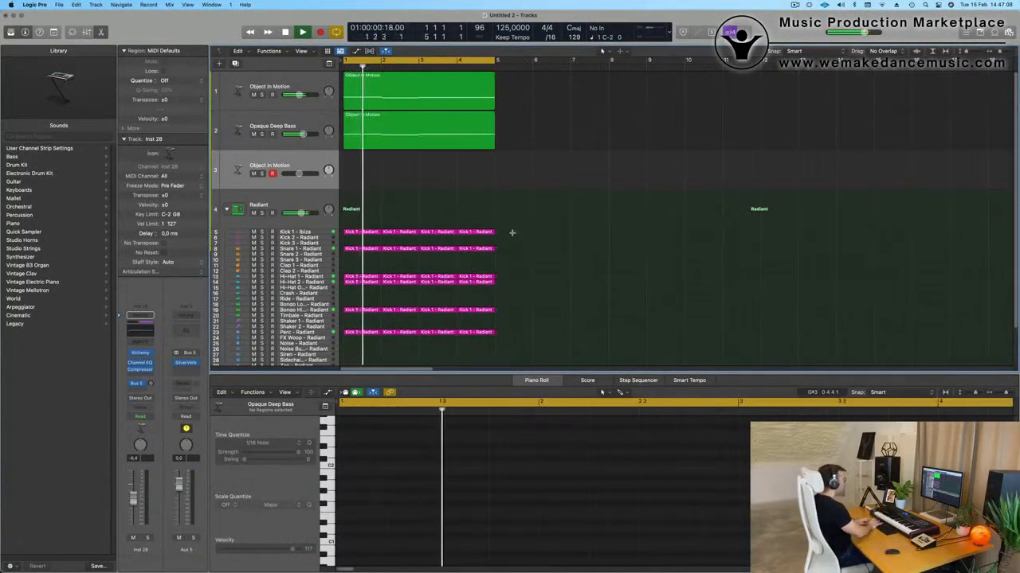
Step: Repeat the four-bar synth, bass and drum regions three times and extend the cycle range to bar 17
key(super+r)
key(super+r)
key(super+r)
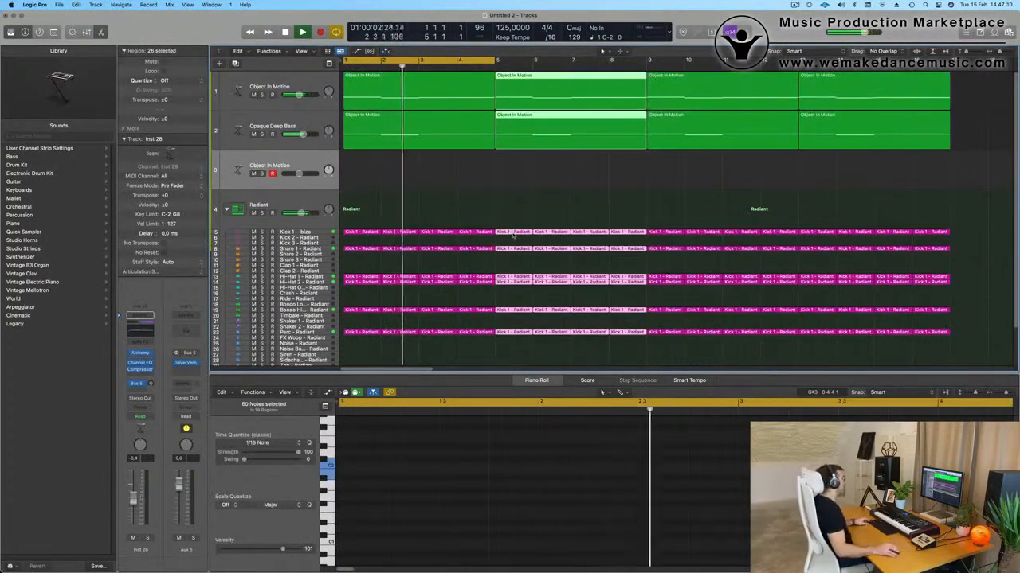
drag(497, 60, 950, 70)
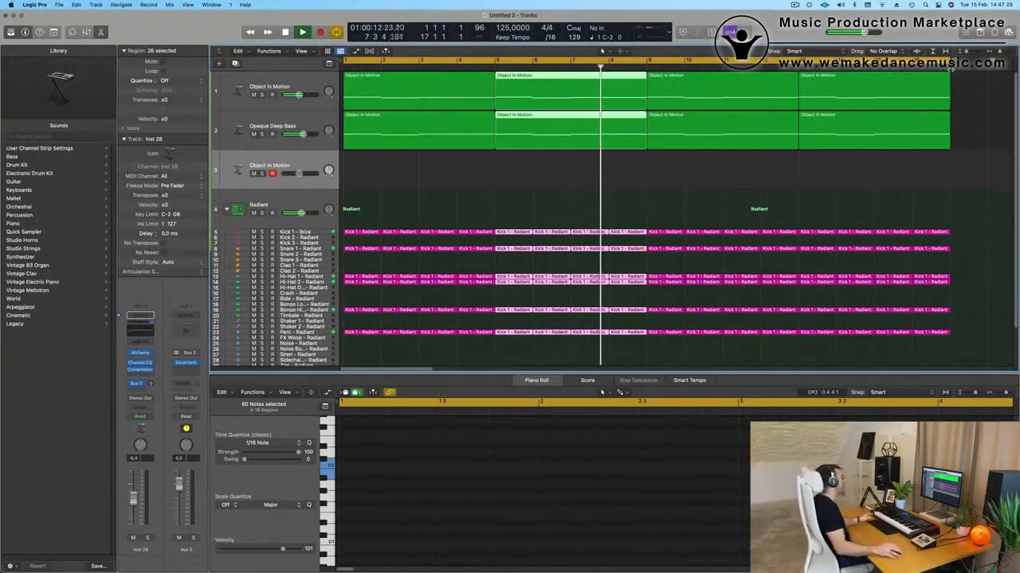
click(561, 175)
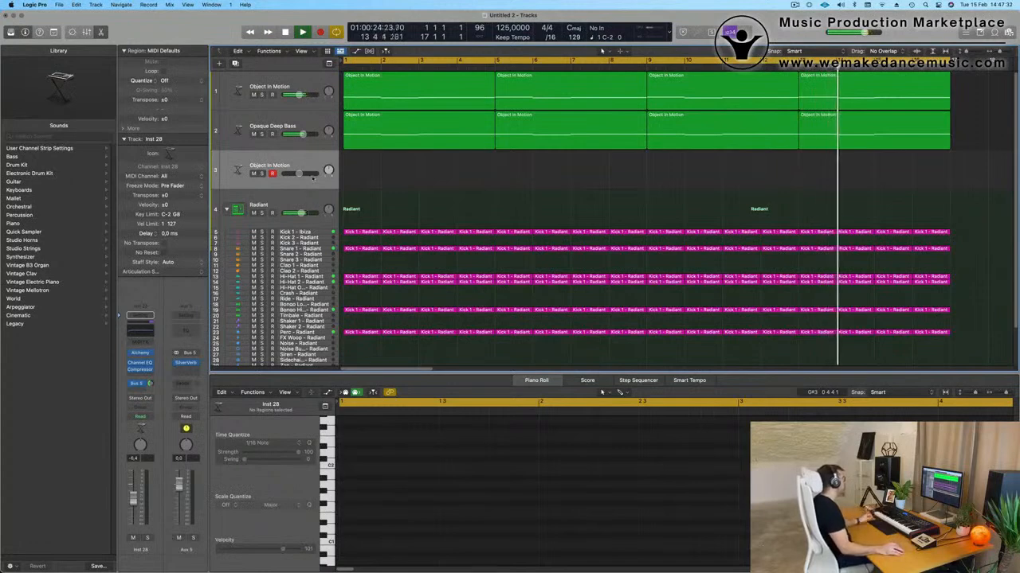
Step: Load the Oblique Structures mallet preset Weighted Pluck in the duplicated track's Alchemy and raise the track volume to about -0.9 dB
click(139, 356)
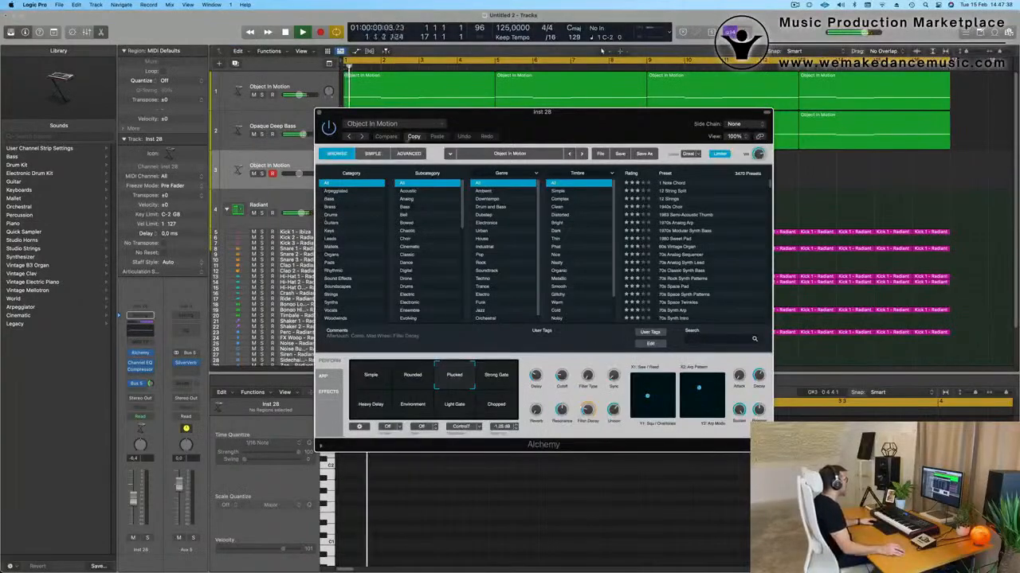
click(419, 125)
mouse_move(428, 376)
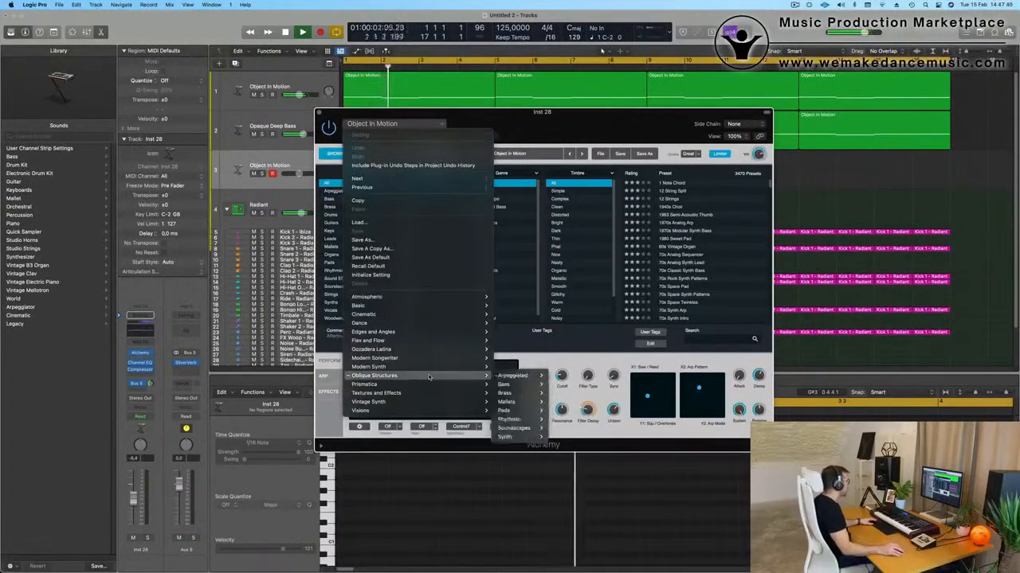
mouse_move(516, 403)
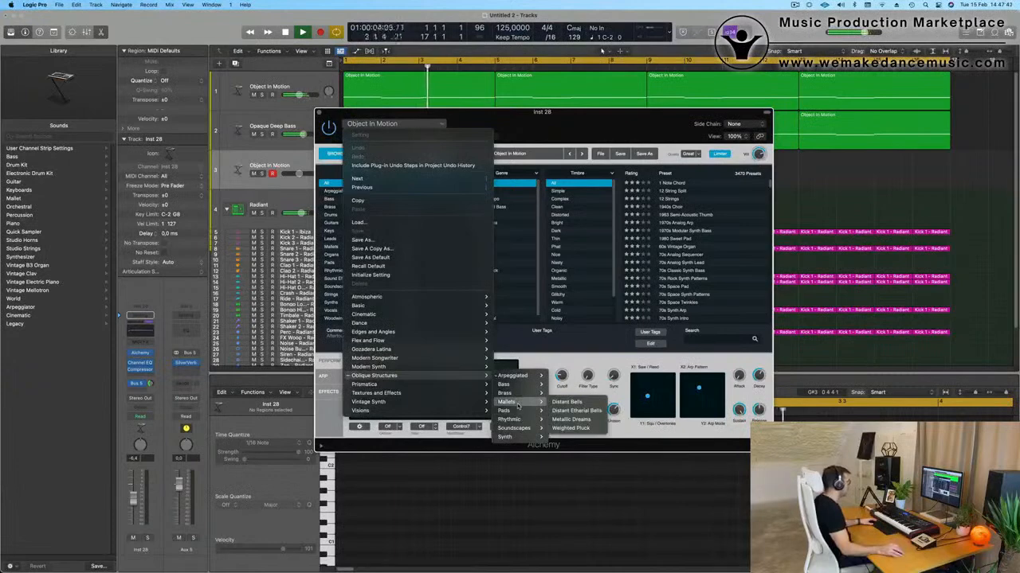
click(590, 428)
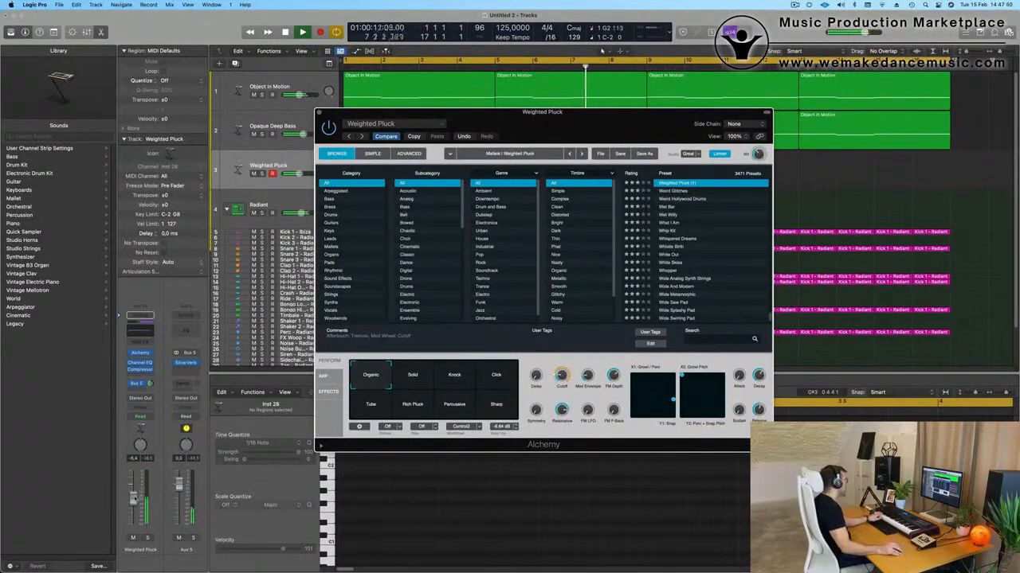
drag(135, 490, 135, 484)
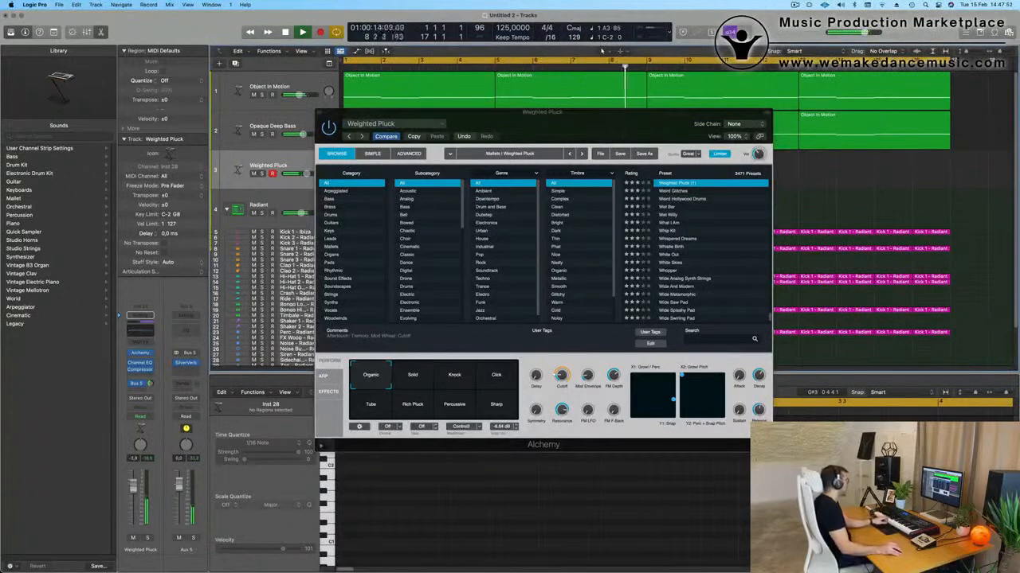
Step: Audition the Weighted Pluck variations Solid, Knock, Click, Tube, Rich Pluck, Percussive and Sharp
click(413, 382)
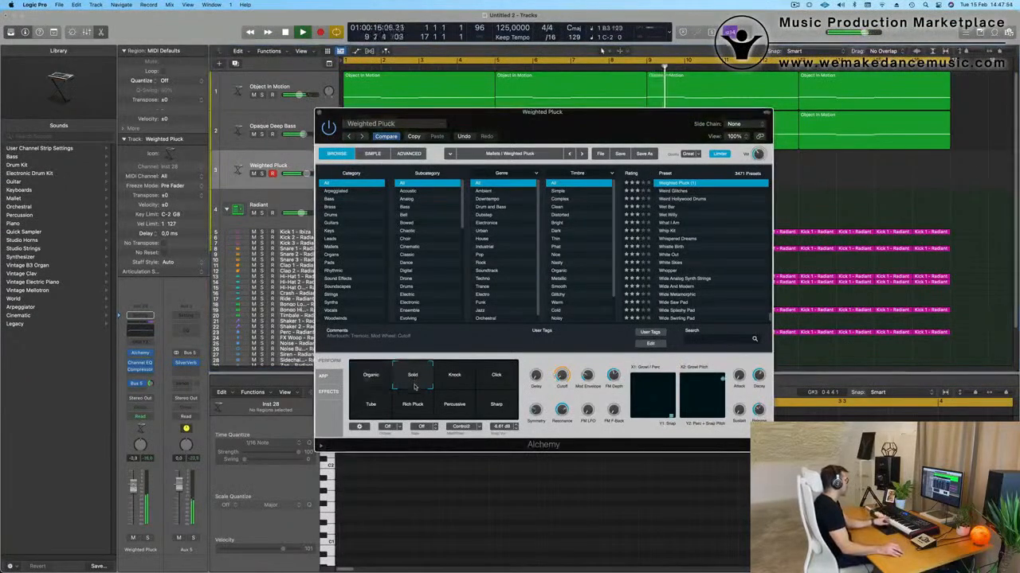
click(471, 380)
click(493, 382)
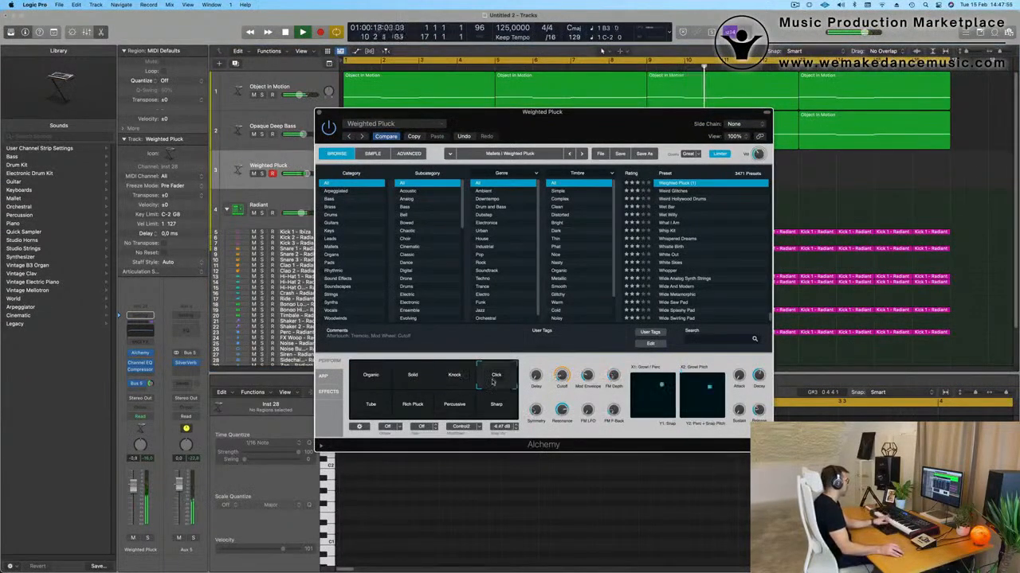
click(411, 380)
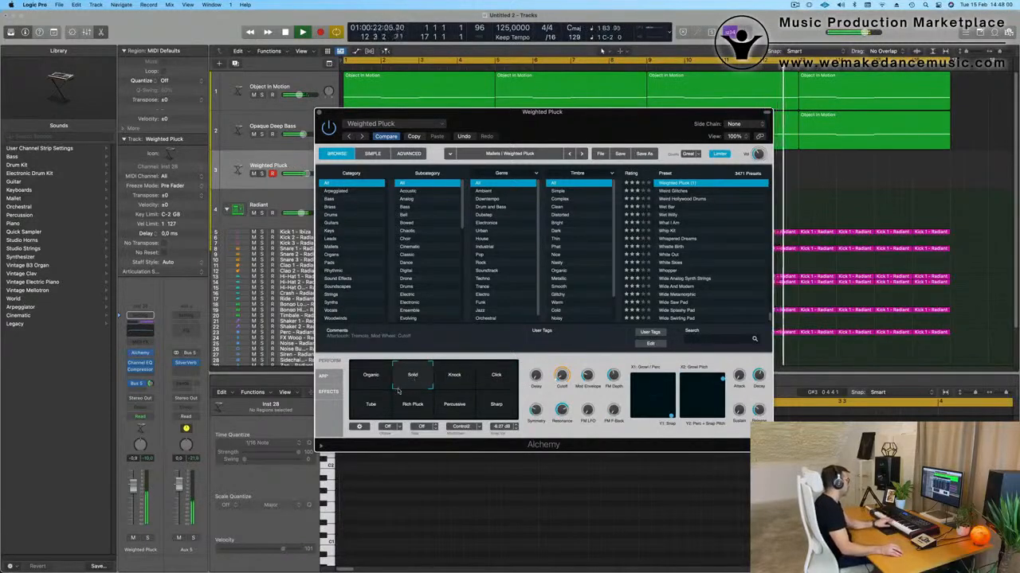
click(379, 408)
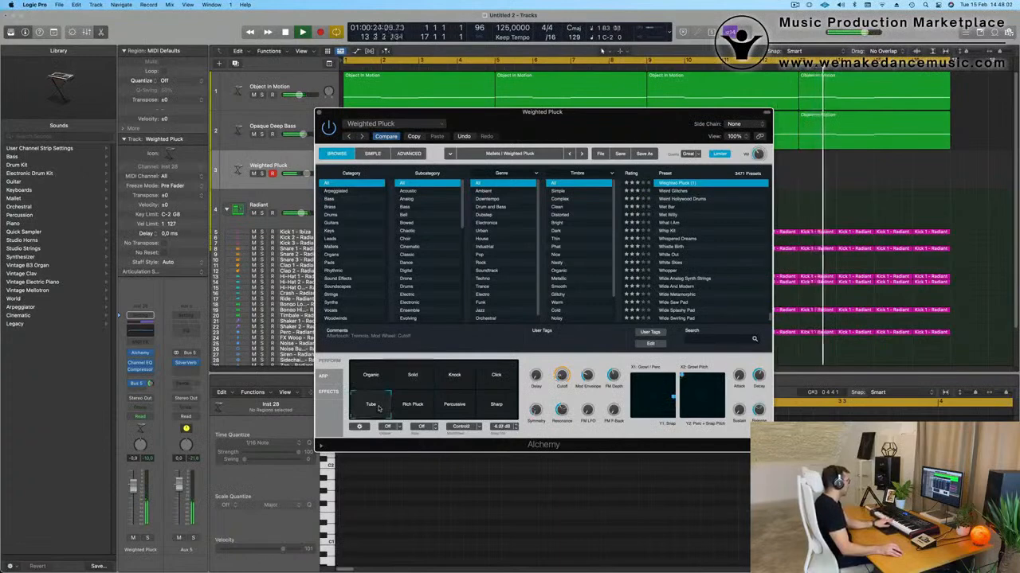
click(413, 406)
click(465, 408)
click(497, 408)
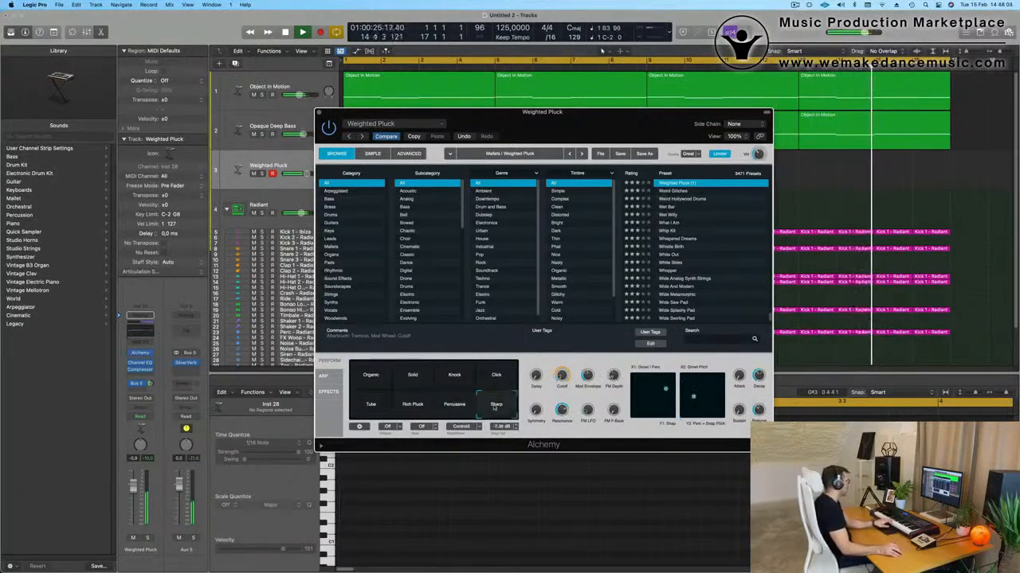
Step: Load the mallet preset Distant Etherial Bells in the track's Alchemy and lower the track volume to about -13.6 dB
click(375, 125)
mouse_move(414, 375)
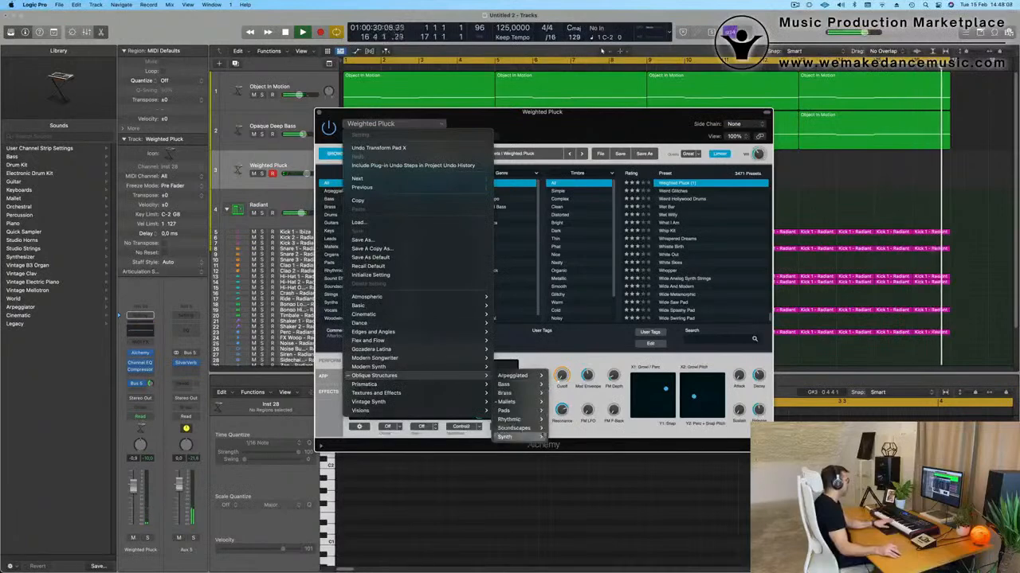
mouse_move(508, 401)
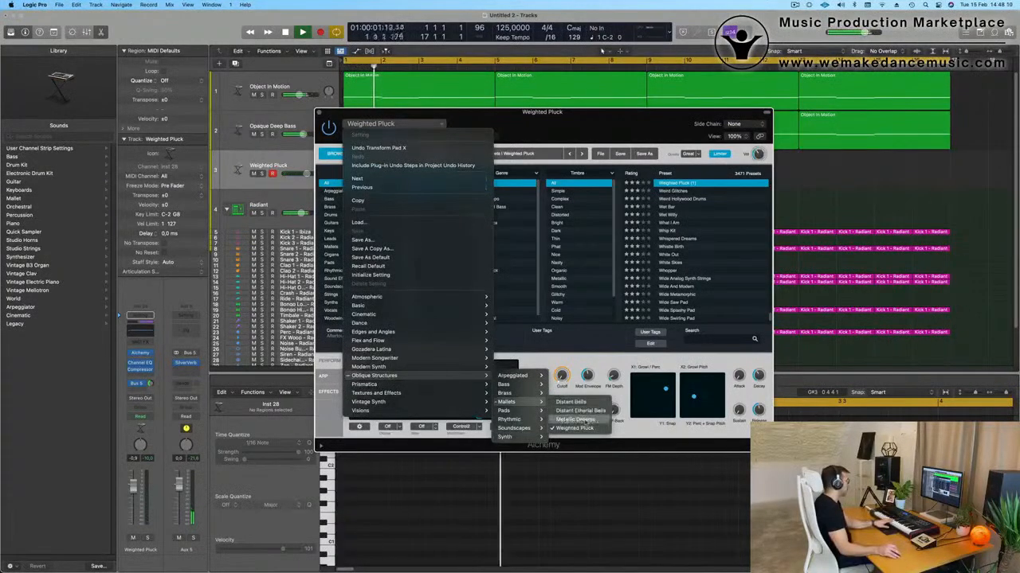
click(514, 362)
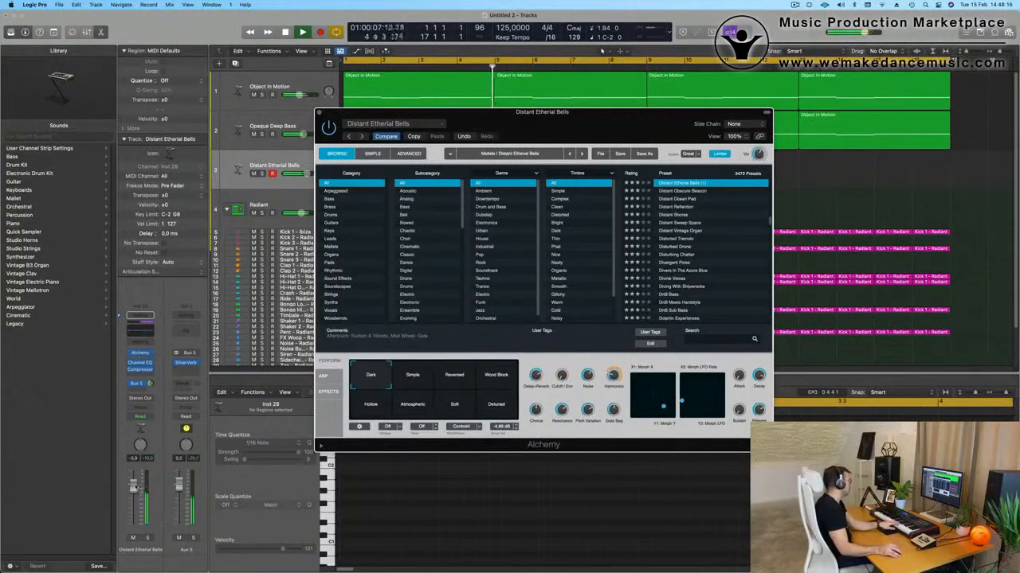
drag(300, 173, 296, 172)
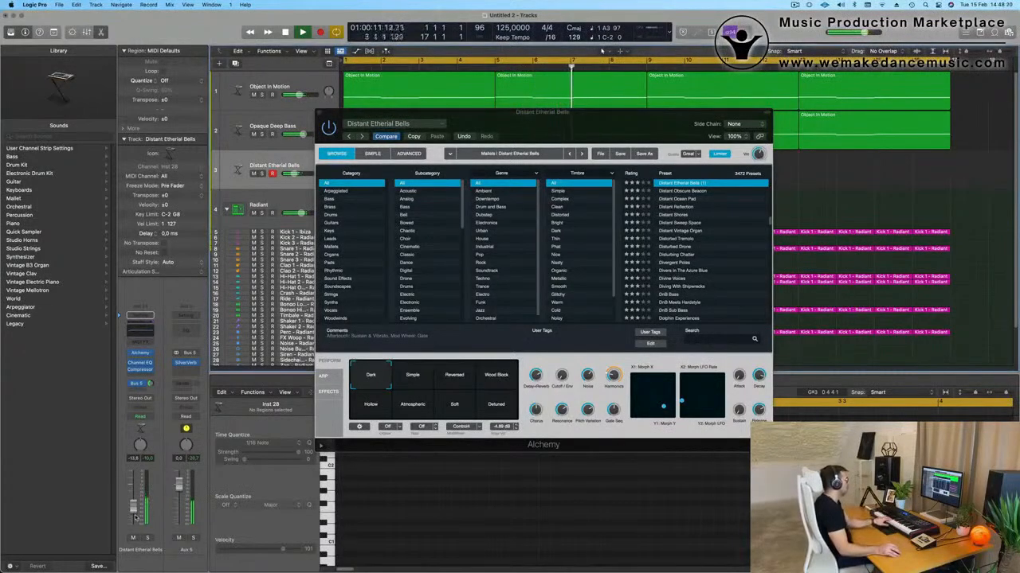
Step: Switch Distant Etherial Bells to its Reversed variation and record a four-note part on the track over the last bars of the cycle
click(416, 377)
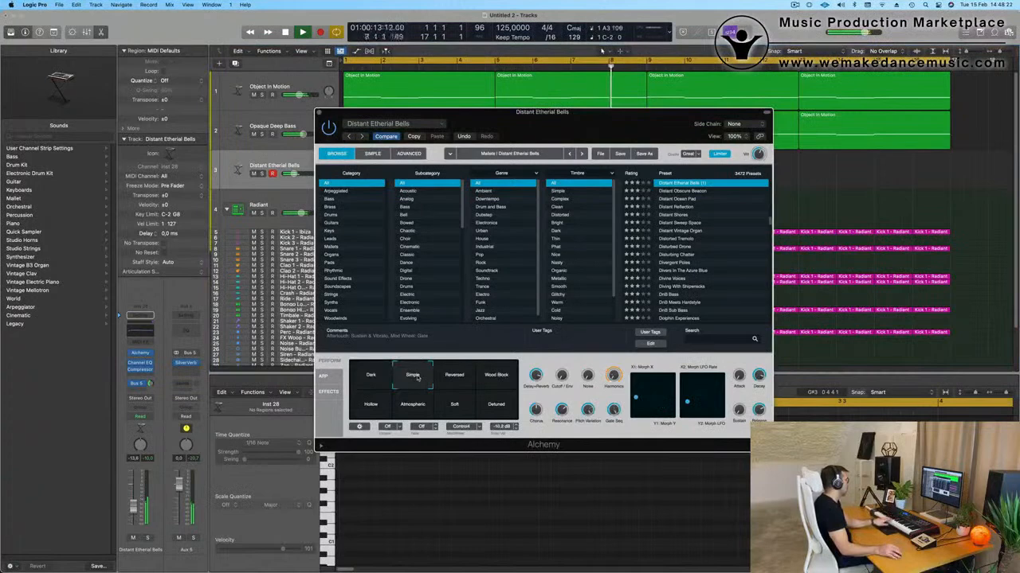
click(454, 377)
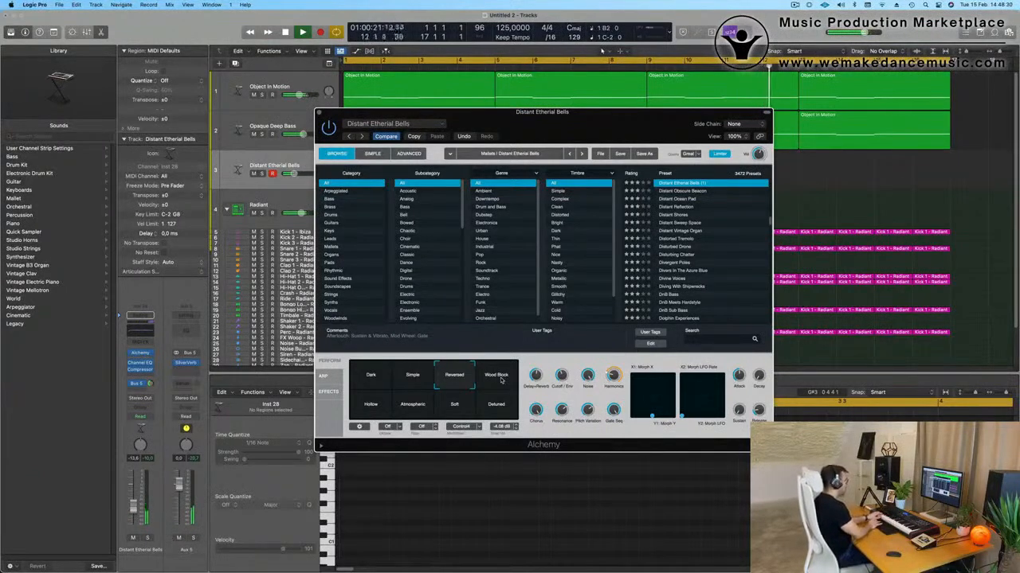
key(r)
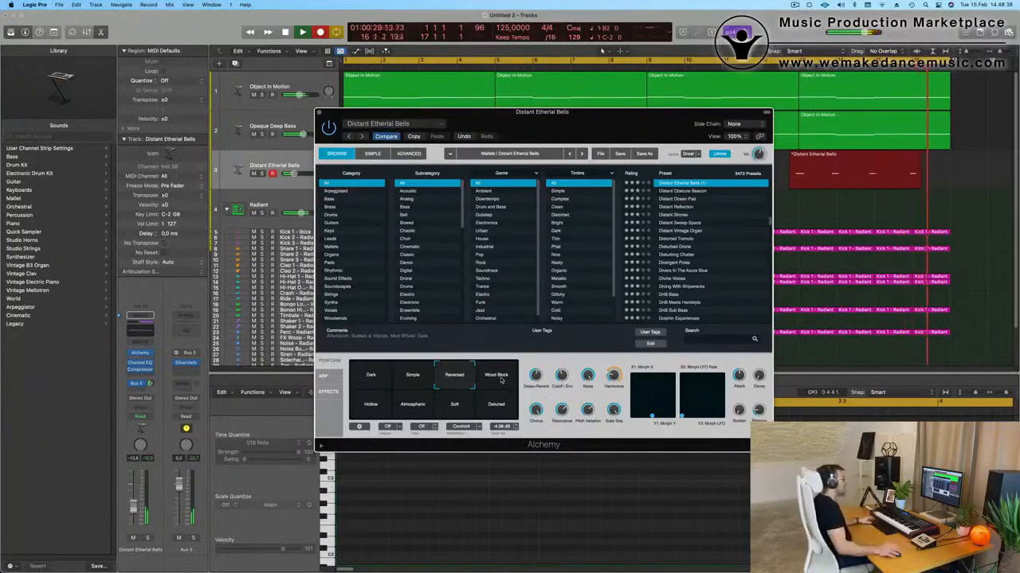
key(space)
Step: Nudge the four recorded Distant Etherial Bells notes slightly later in the Piano Roll, moving the second and third a little further
drag(613, 119, 601, 392)
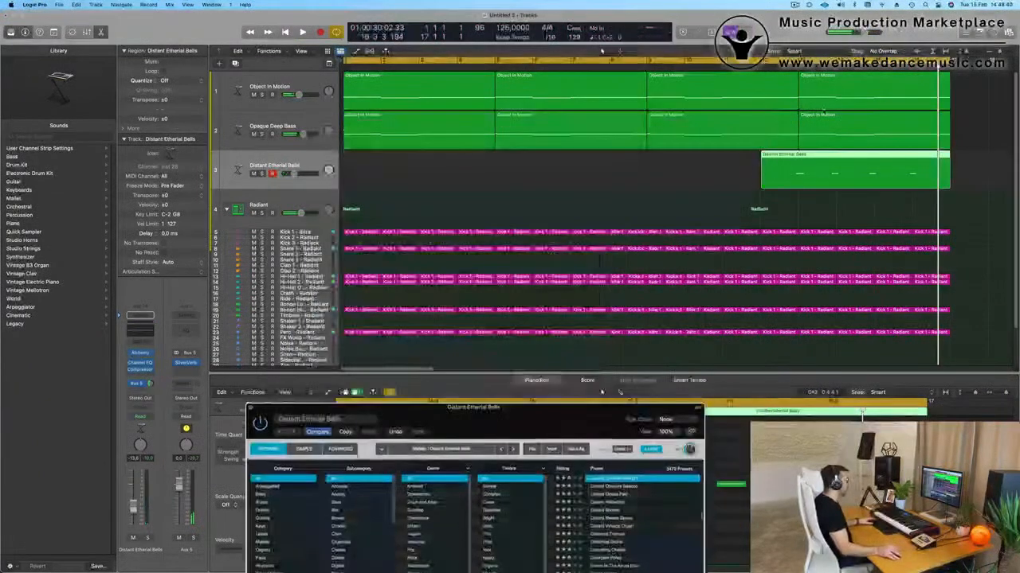
key(e)
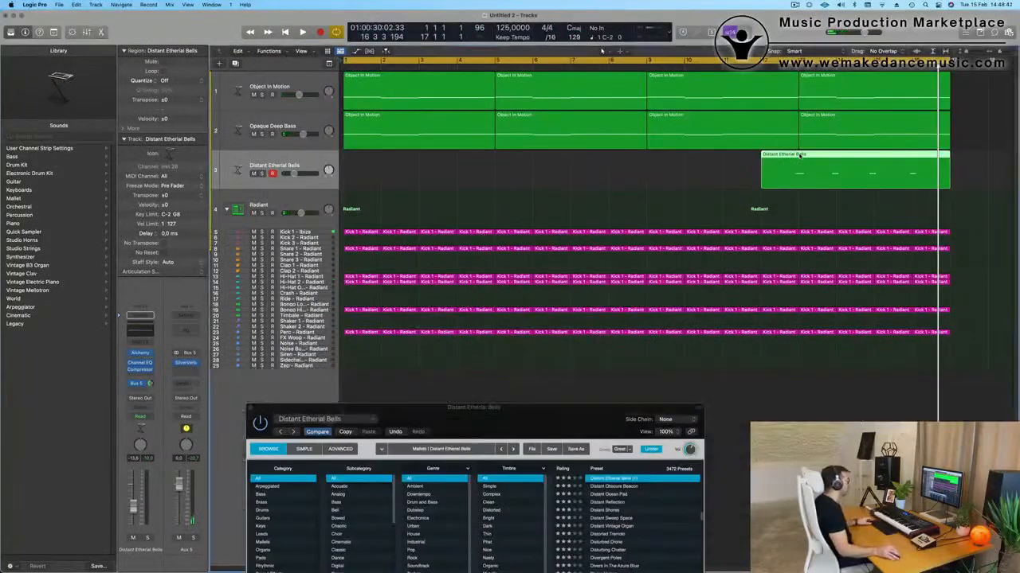
key(e)
drag(548, 407, 750, 75)
click(512, 521)
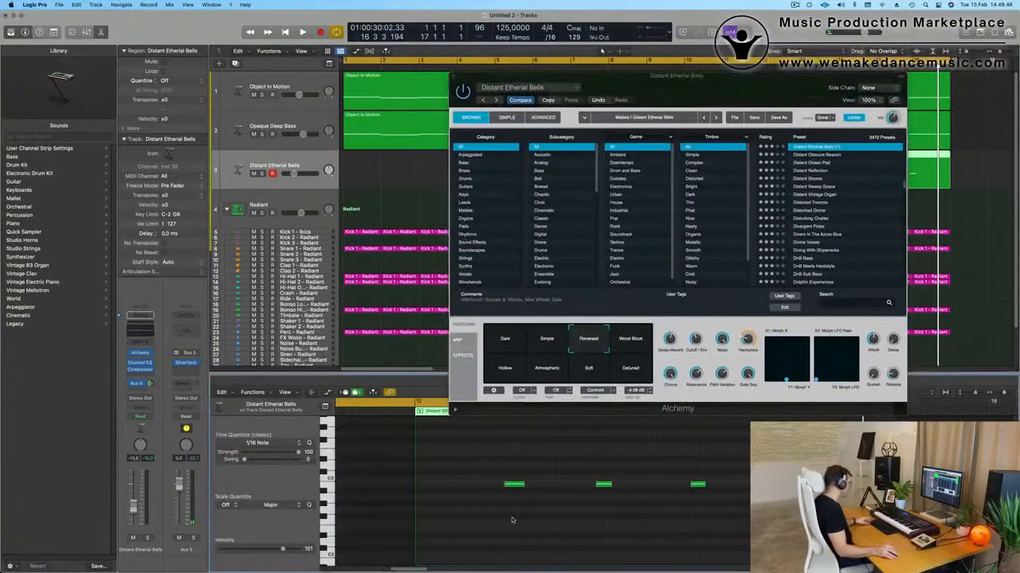
drag(512, 463, 757, 498)
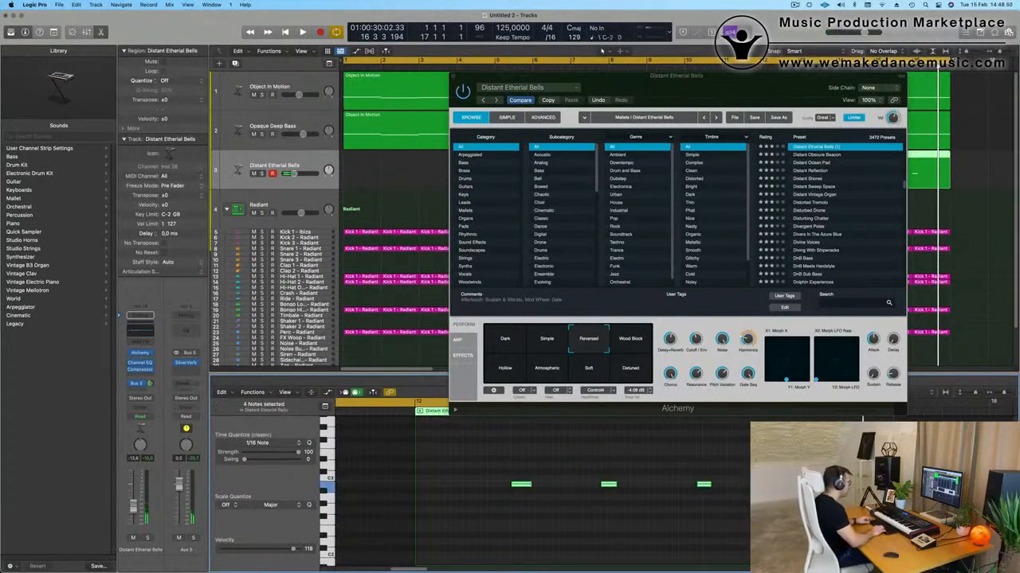
drag(592, 459, 752, 523)
drag(599, 473, 753, 519)
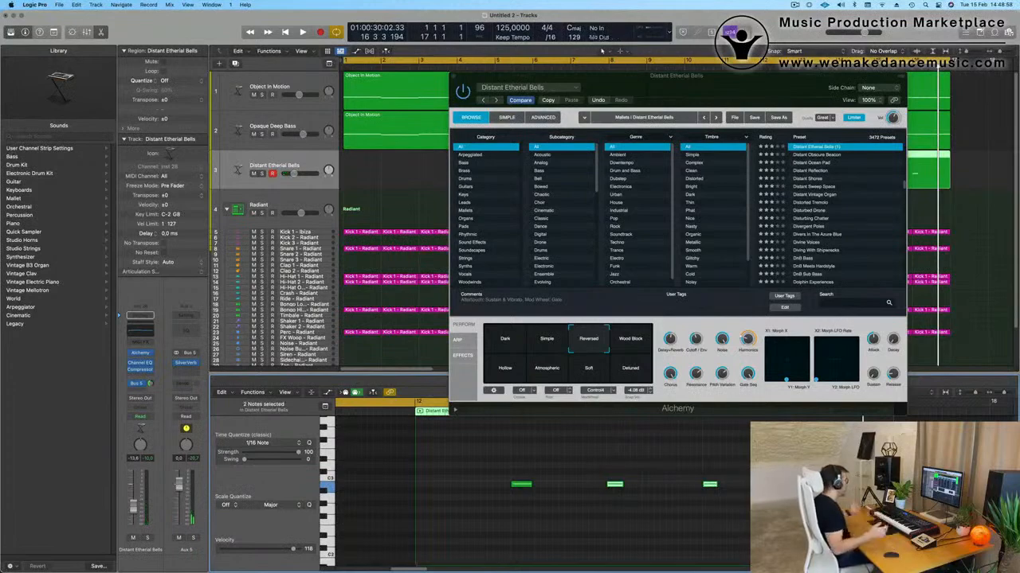
Step: Split the Distant Etherial Bells region at bar 13, separating the empty bar 12 from the recorded notes
drag(734, 84, 721, 319)
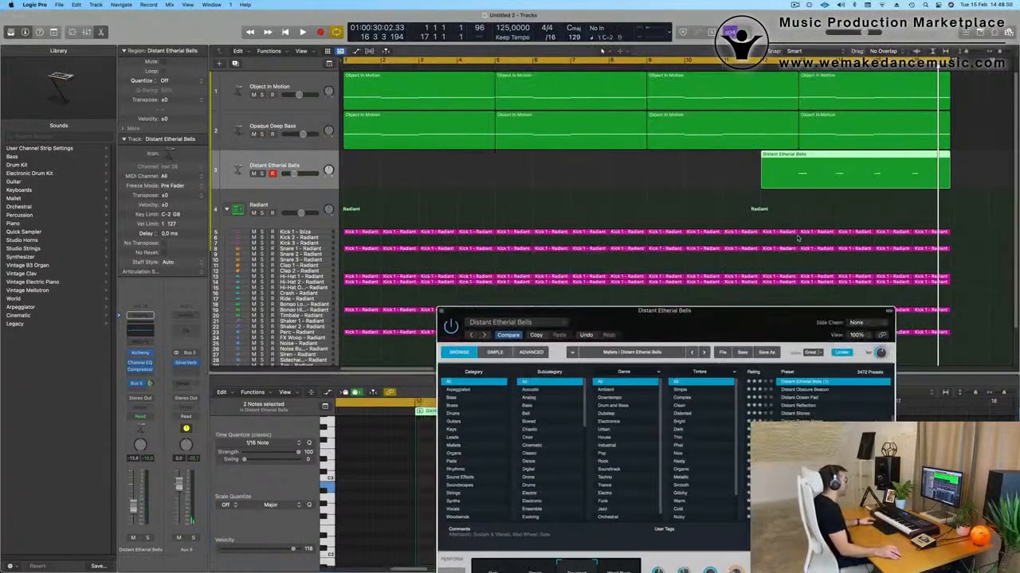
drag(799, 152, 766, 187)
click(793, 165)
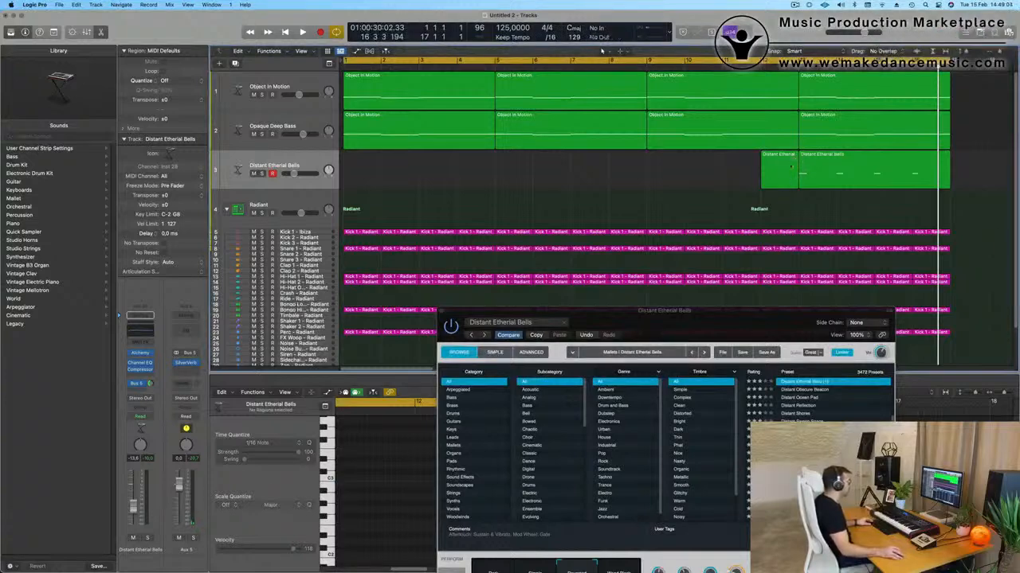
Step: Remove the empty Distant Etherial Bells region at bar 12, move the recorded four-bar region to bar 1 and play it
drag(791, 166, 420, 179)
key(space)
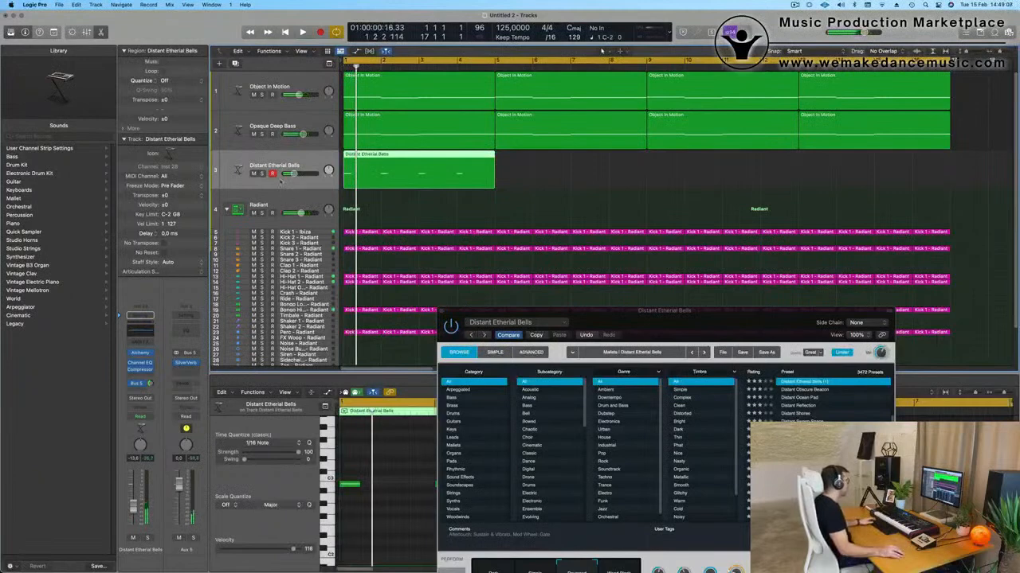
key(space)
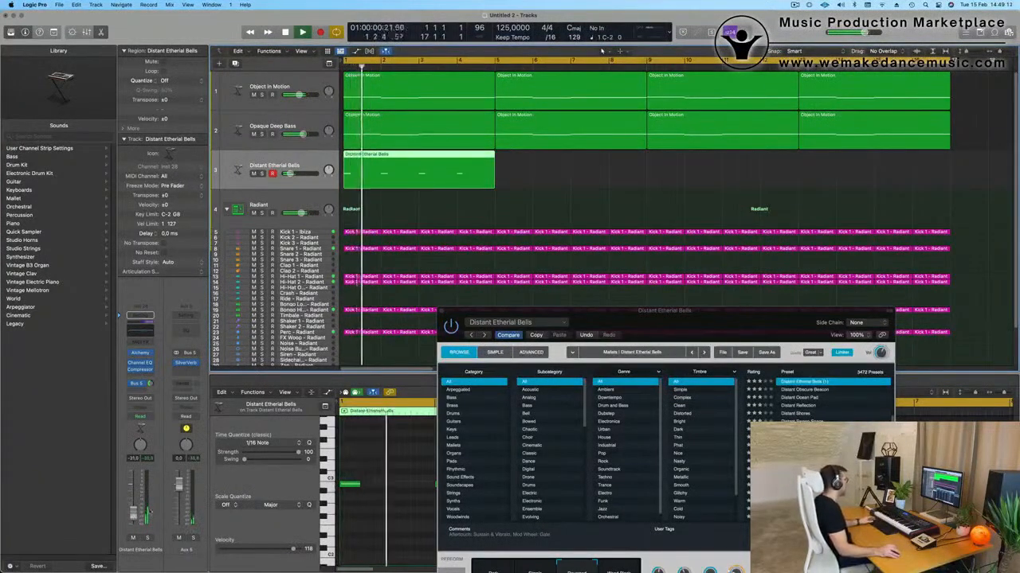
Step: Repeat the Distant Etherial Bells region three times to fill all 16 bars and select every region on its track
drag(641, 318, 450, 462)
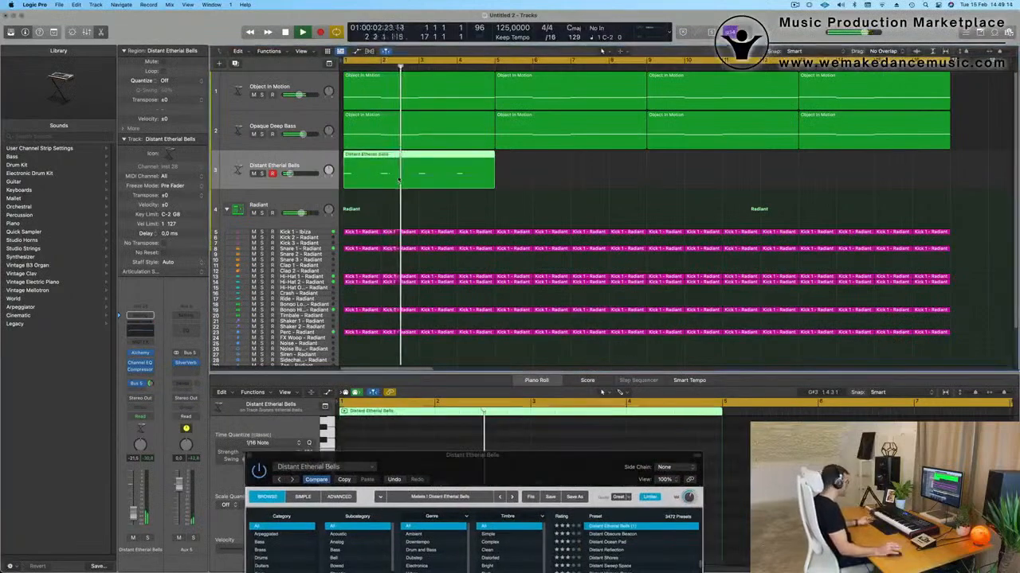
key(super+r)
key(super+r)
key(super+r)
key(super+Left)
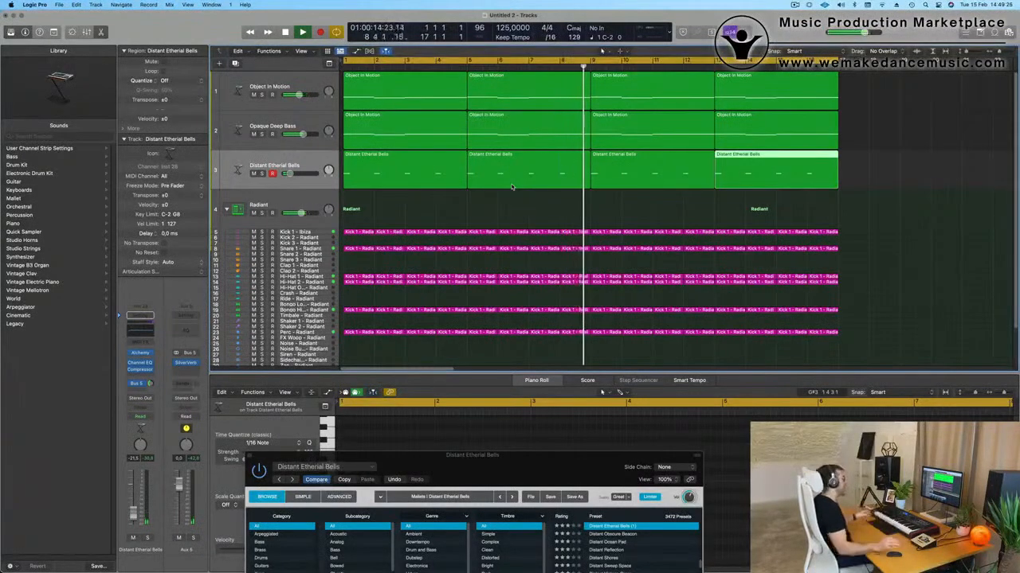
key(Return)
click(275, 162)
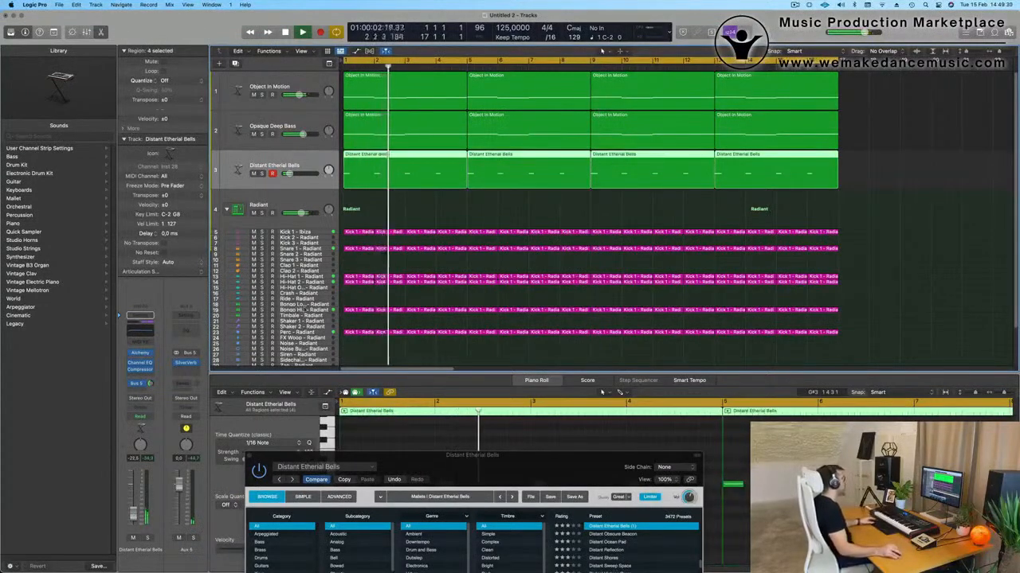
Step: Try the Wood Block variation of Distant Etherial Bells in Alchemy during playback and return to the Reversed variation
drag(471, 458, 452, 210)
key(space)
key(space)
click(409, 473)
key(space)
key(space)
click(366, 474)
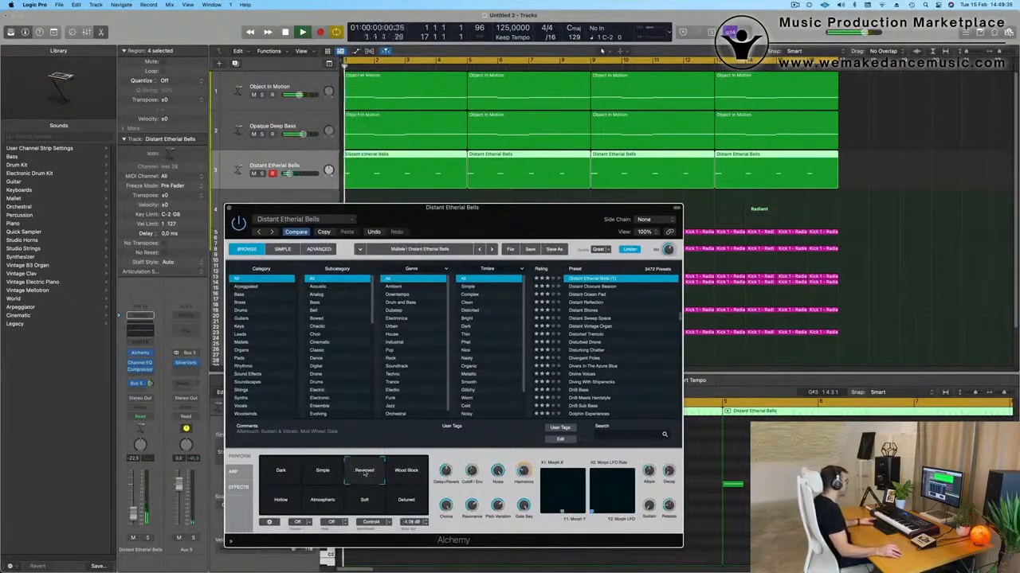
Step: Lower the Distant Etherial Bells track's volume to -26.0 dB while checking the balance from the start of the loop
key(space)
key(space)
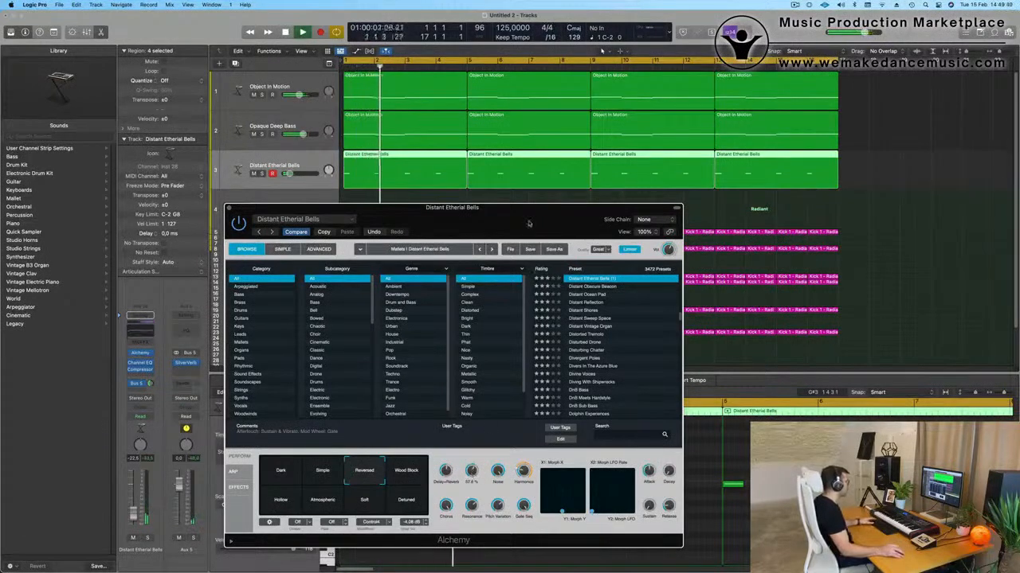
drag(528, 224, 630, 292)
key(space)
key(space)
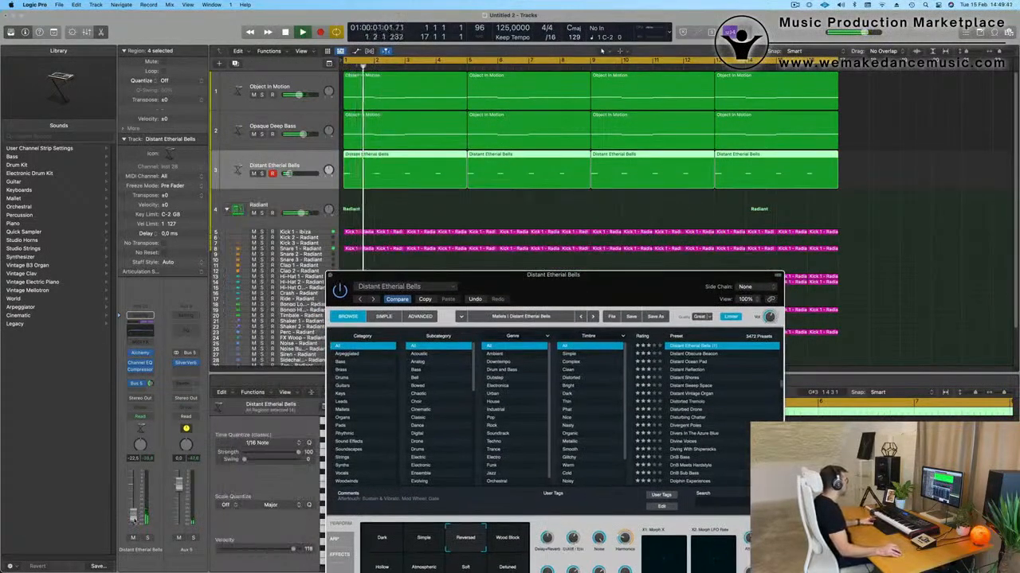
drag(135, 520, 135, 522)
key(space)
key(space)
Step: Reduce Alchemy's Cutoff / Env to about 44% on Distant Etherial Bells, close its plug-in window and restart playback
drag(576, 276, 575, 257)
key(space)
key(space)
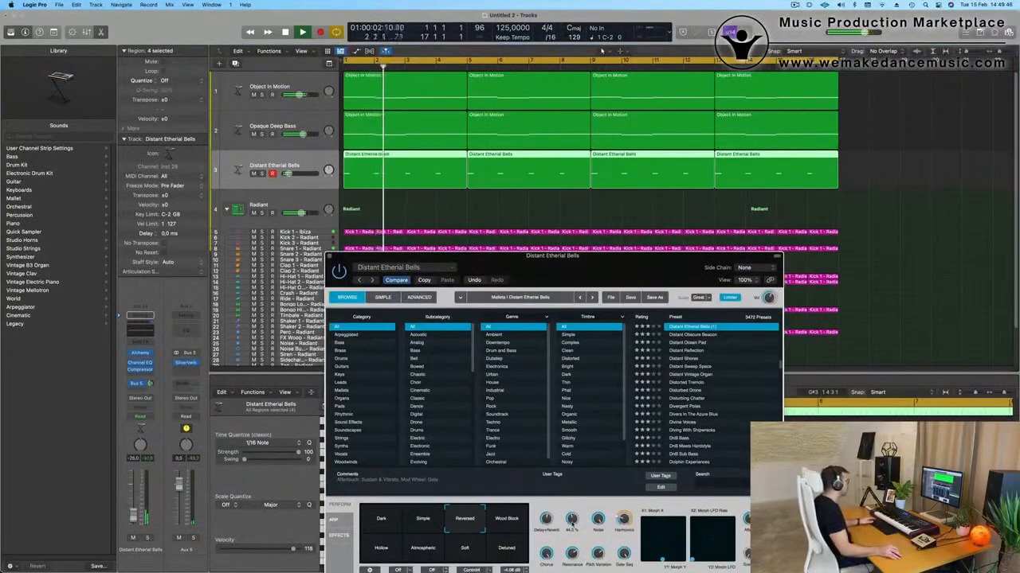
click(331, 257)
key(space)
key(space)
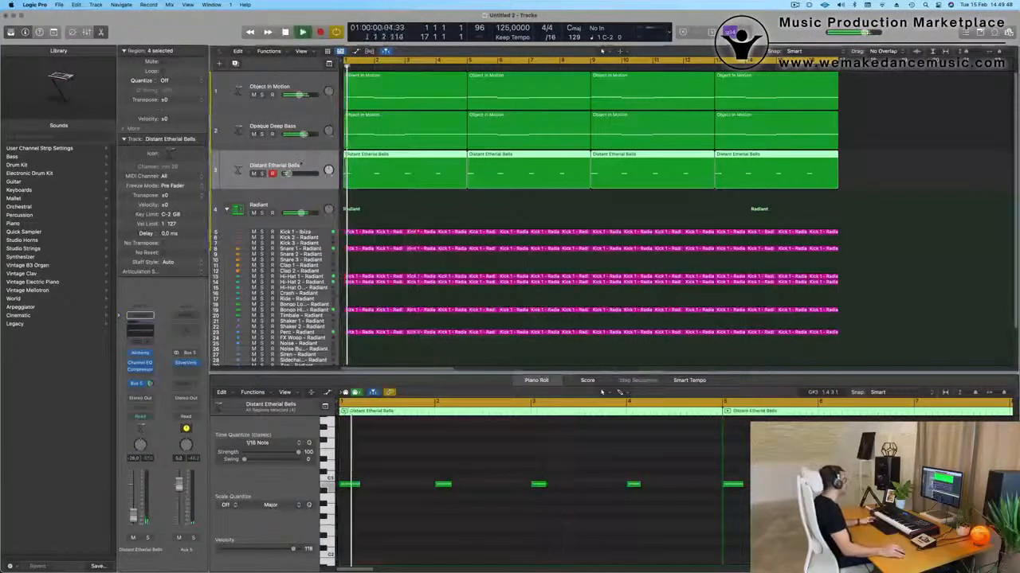
Step: Duplicate the Distant Etherial Bells track with its settings and filter the new track's Alchemy presets to the Mallets category
click(235, 63)
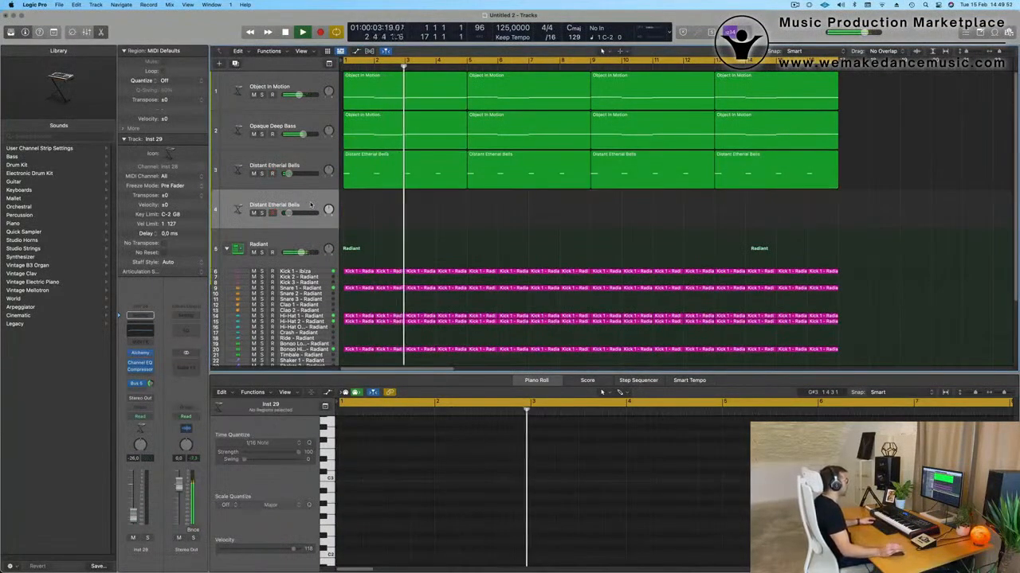
mouse_move(149, 353)
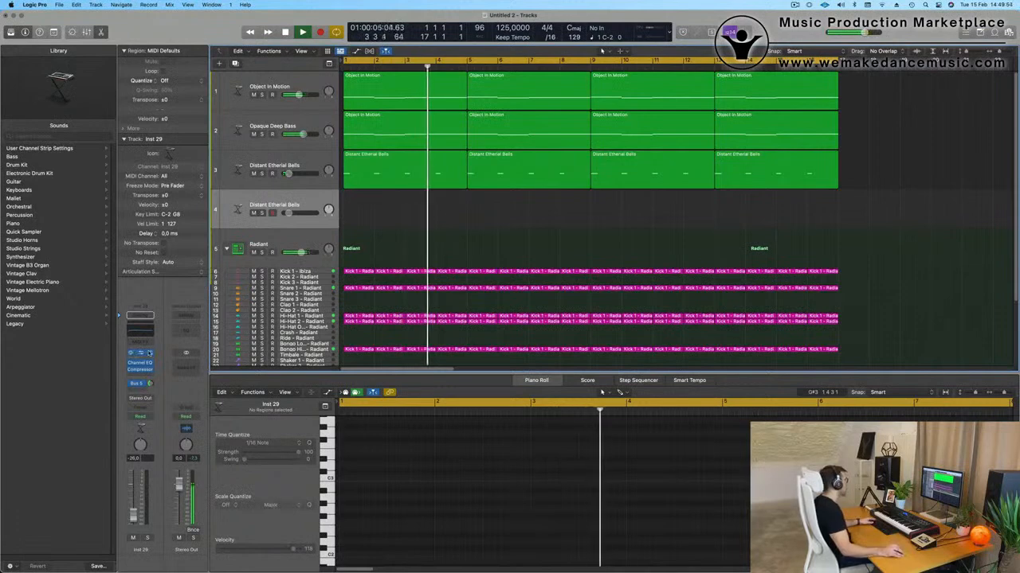
click(140, 353)
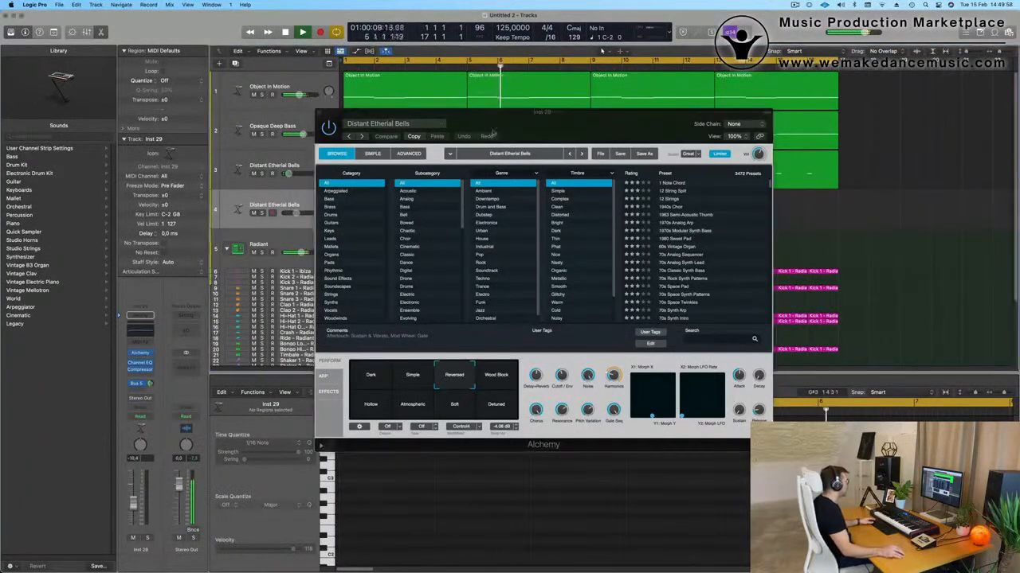
click(333, 248)
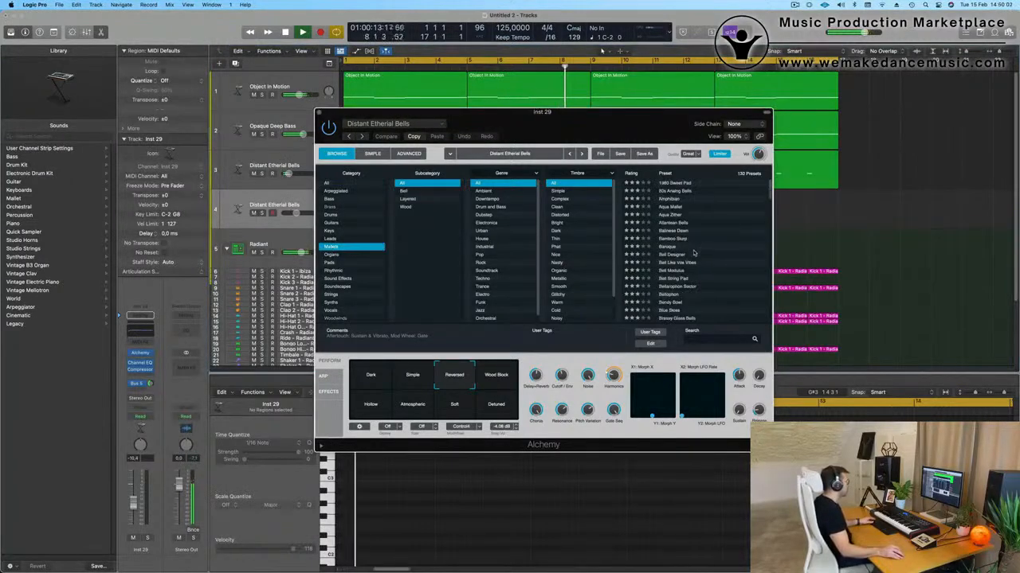
Step: Audition the Atlantean Bells preset with its Damped and Warm Ambience snapshots, with the track volume at -6.4 dB
click(669, 223)
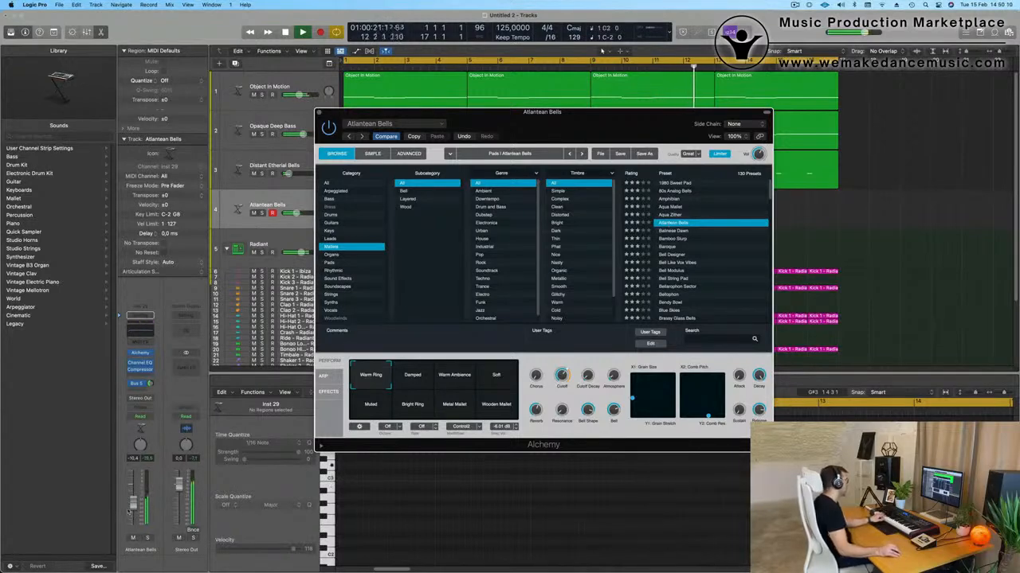
click(149, 383)
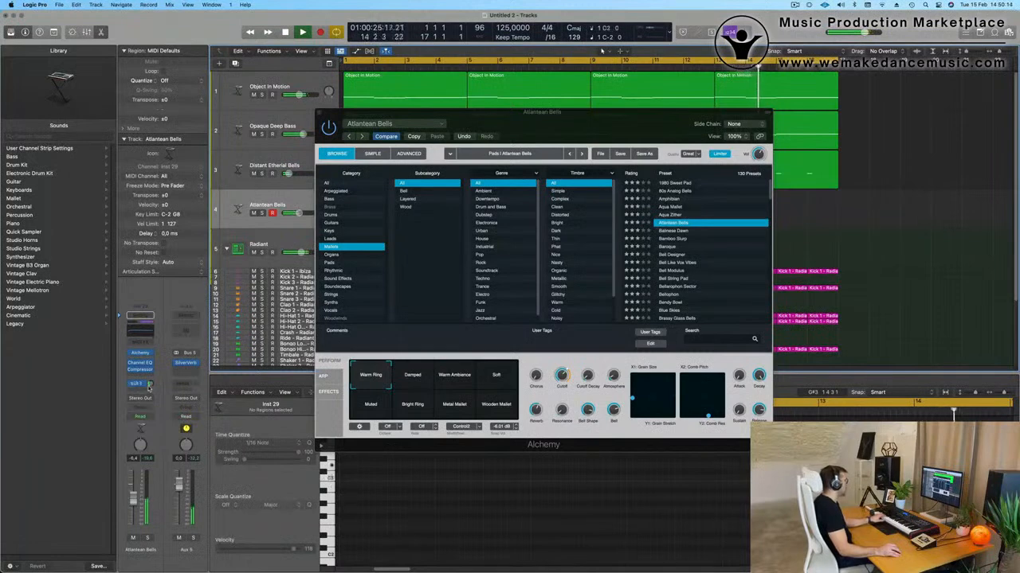
click(413, 380)
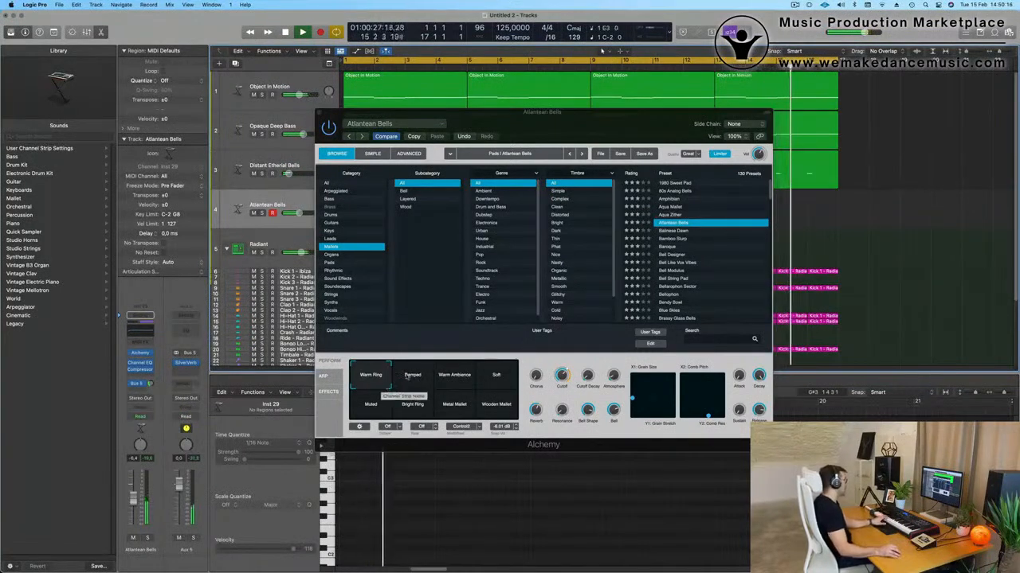
click(444, 380)
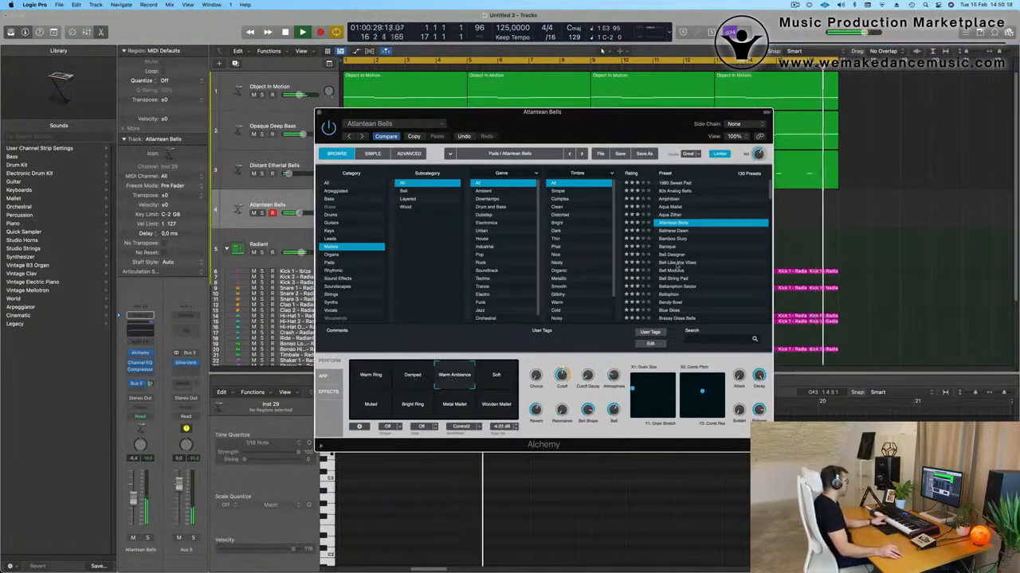
Step: Audition the Balinese Dawn preset's snapshots, from Small Mallet to Rusty Pad, at about -1.1 dB, and try the Bamboo Slurp preset
click(676, 231)
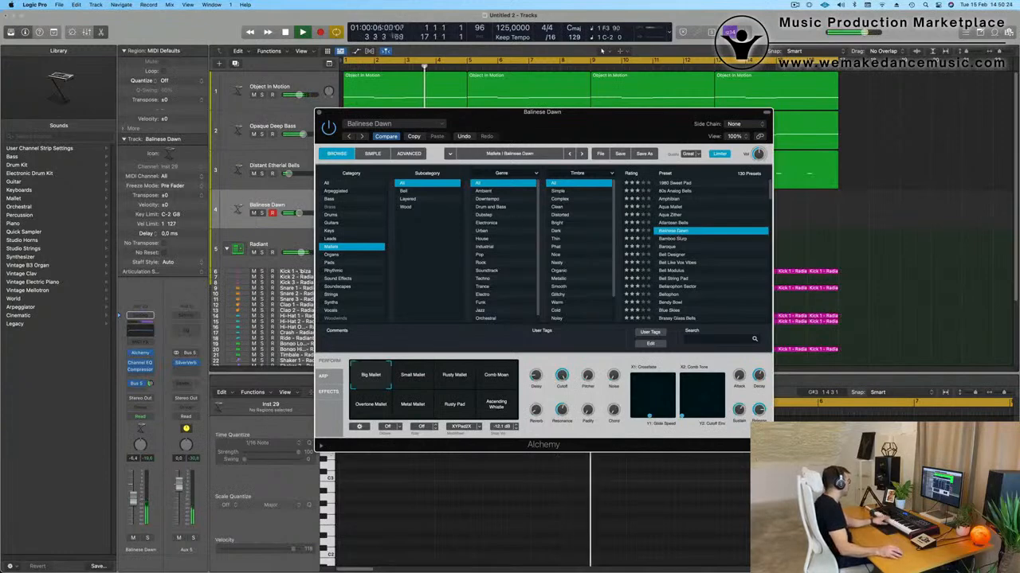
click(136, 481)
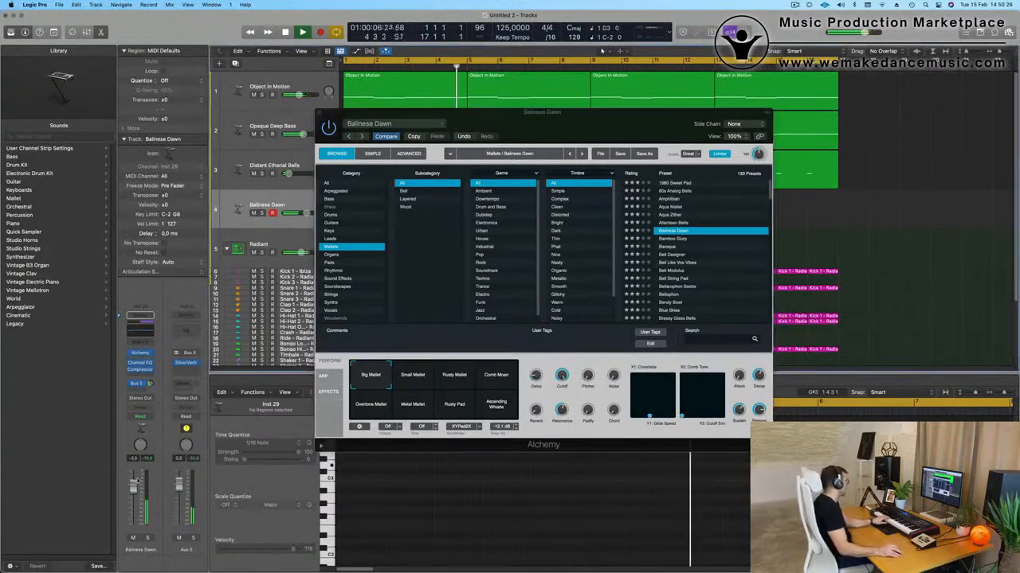
click(415, 374)
click(455, 376)
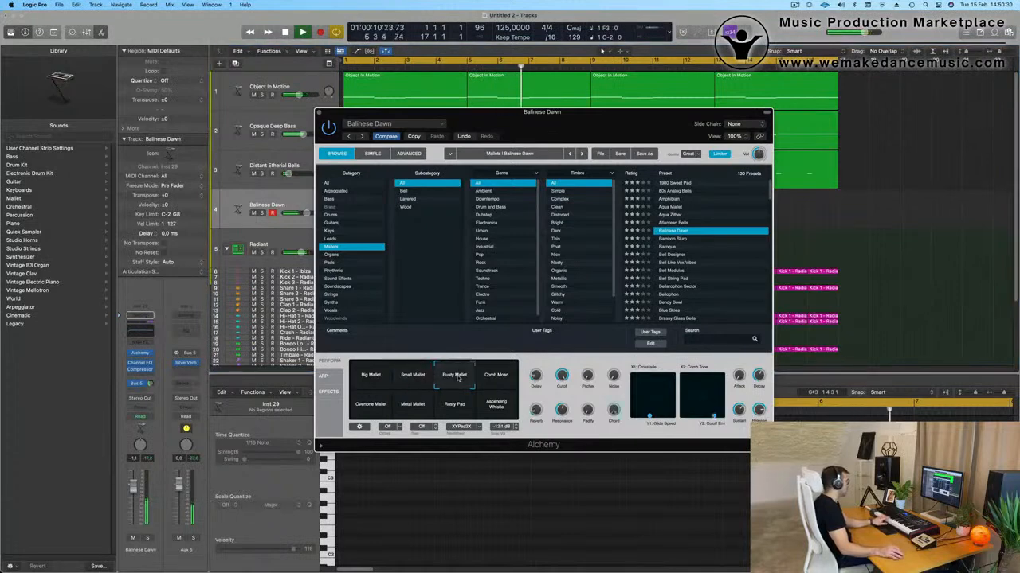
click(497, 377)
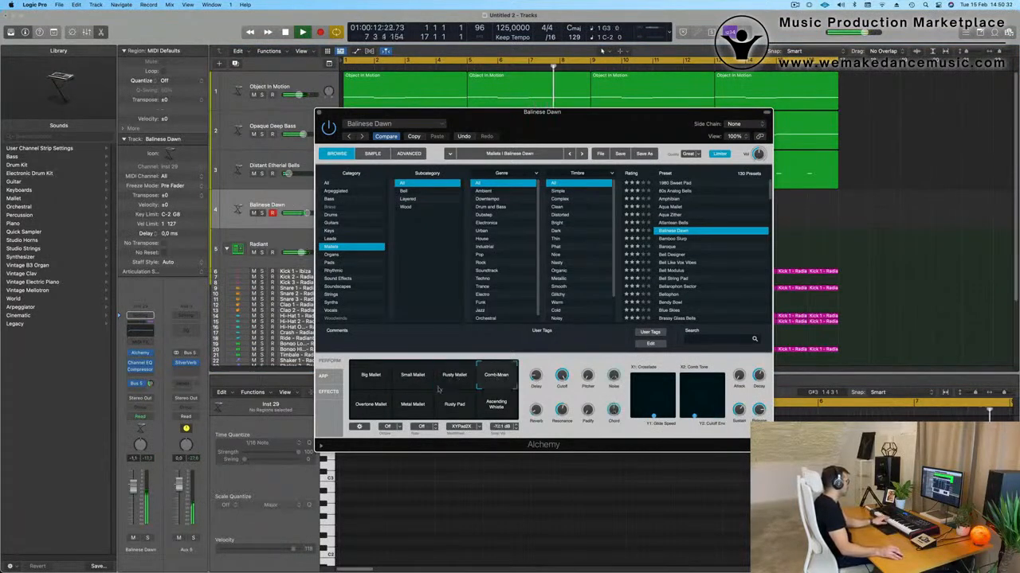
click(373, 411)
click(417, 406)
click(457, 408)
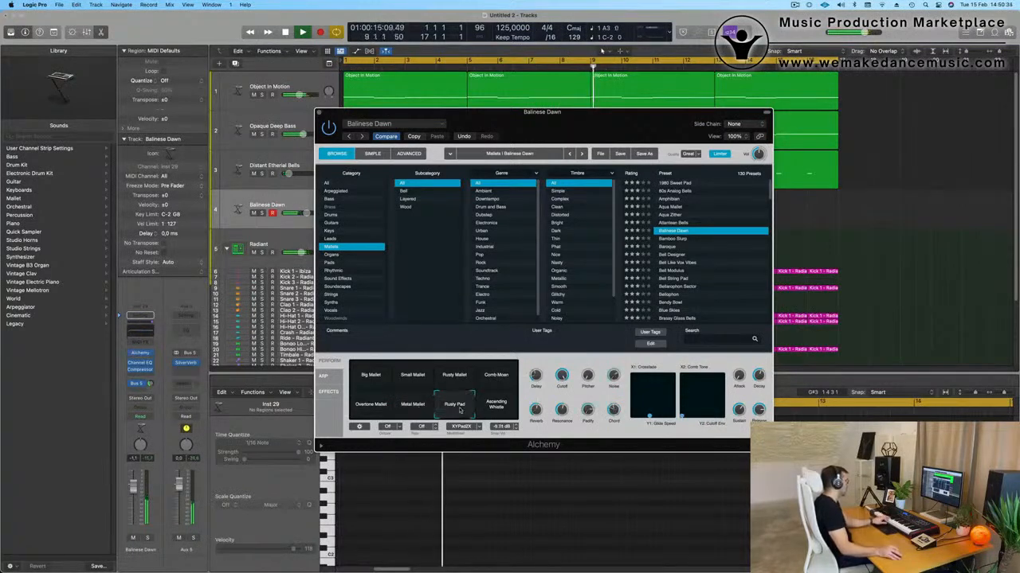
click(677, 239)
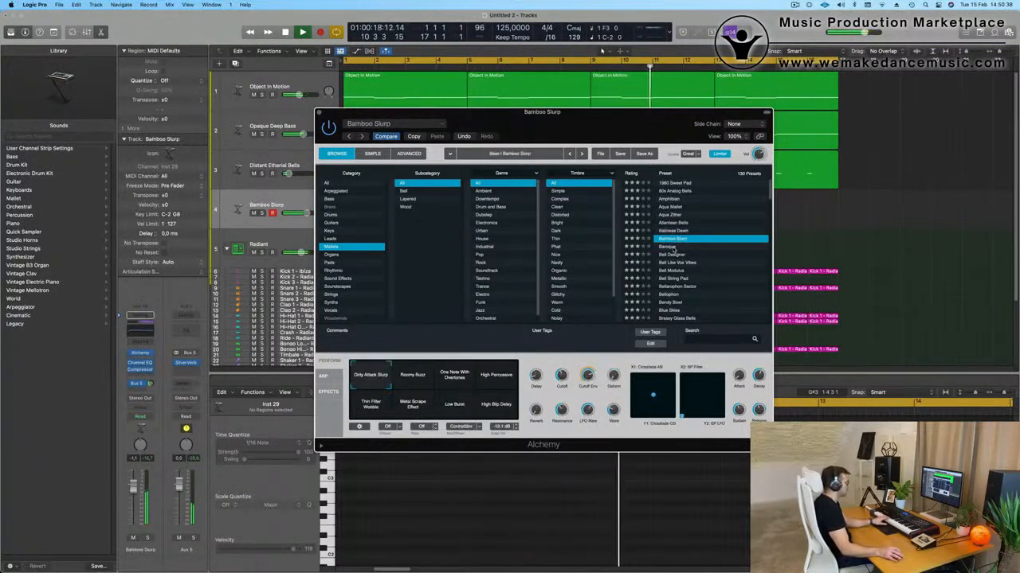
Step: Load the Baroque mallet preset, set the track volume to -1.8 dB and audition Round Bells, Release Stop and Wooden Mallet
click(673, 248)
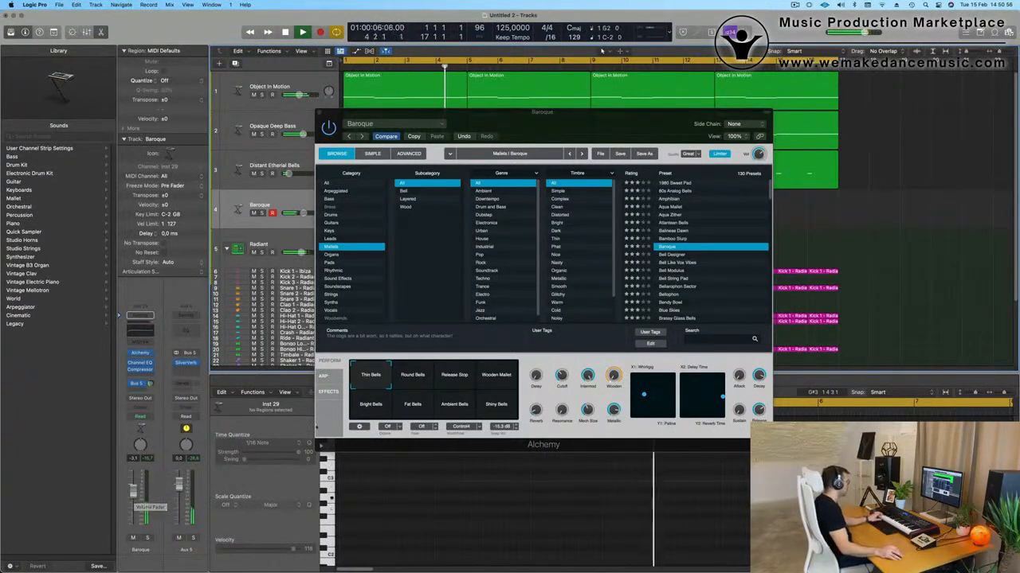
click(423, 373)
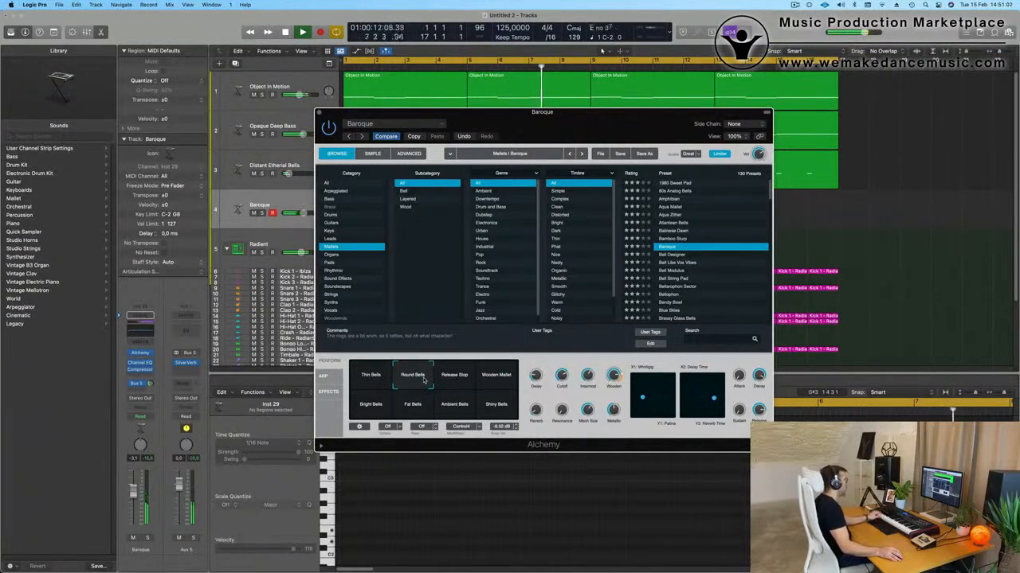
click(451, 377)
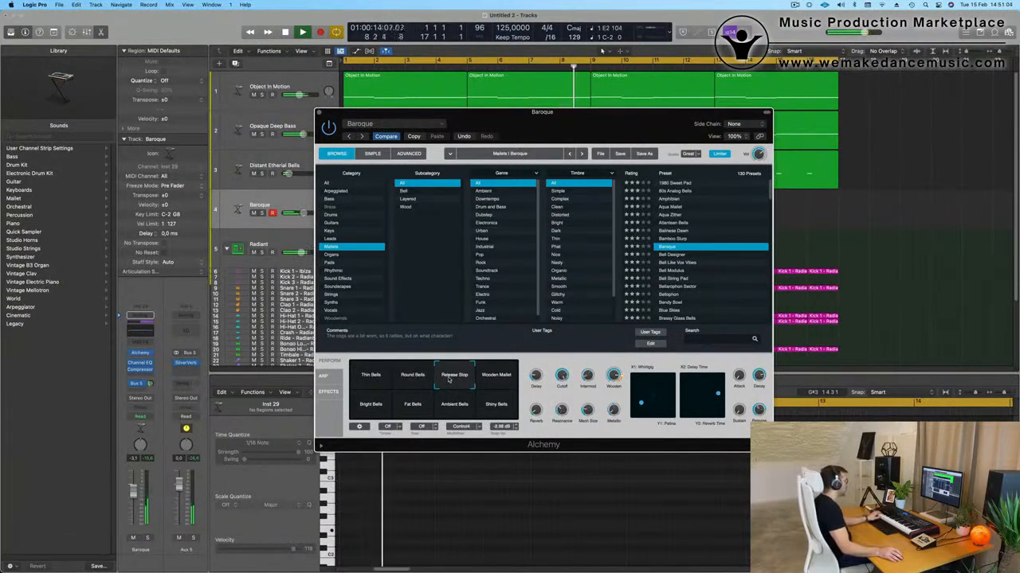
click(423, 380)
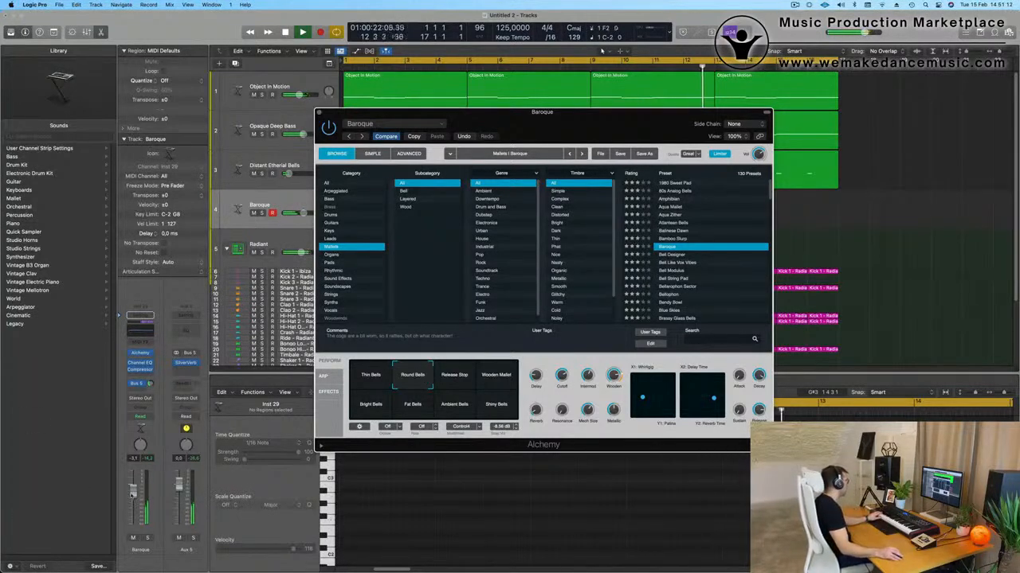
click(493, 379)
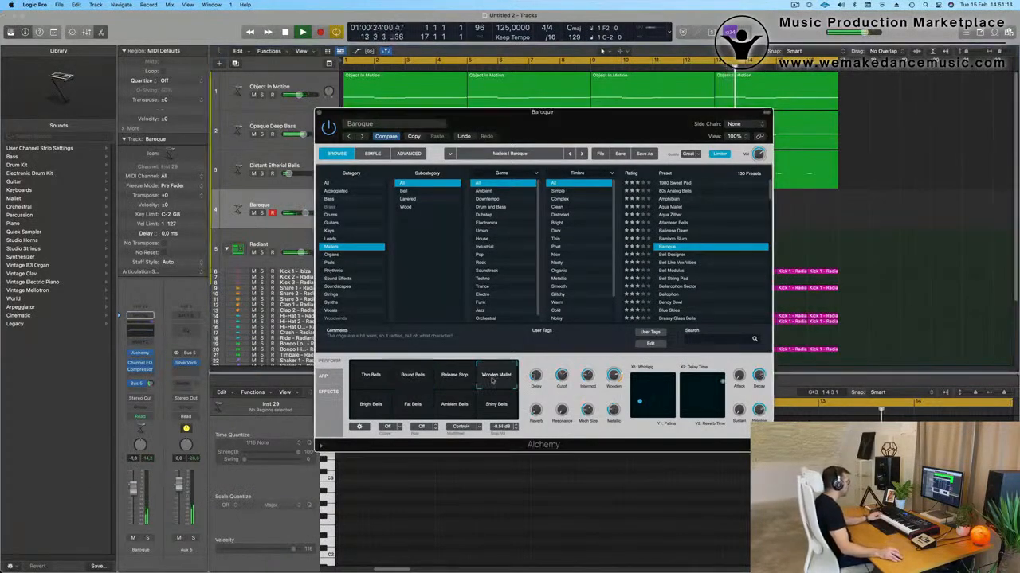
click(458, 380)
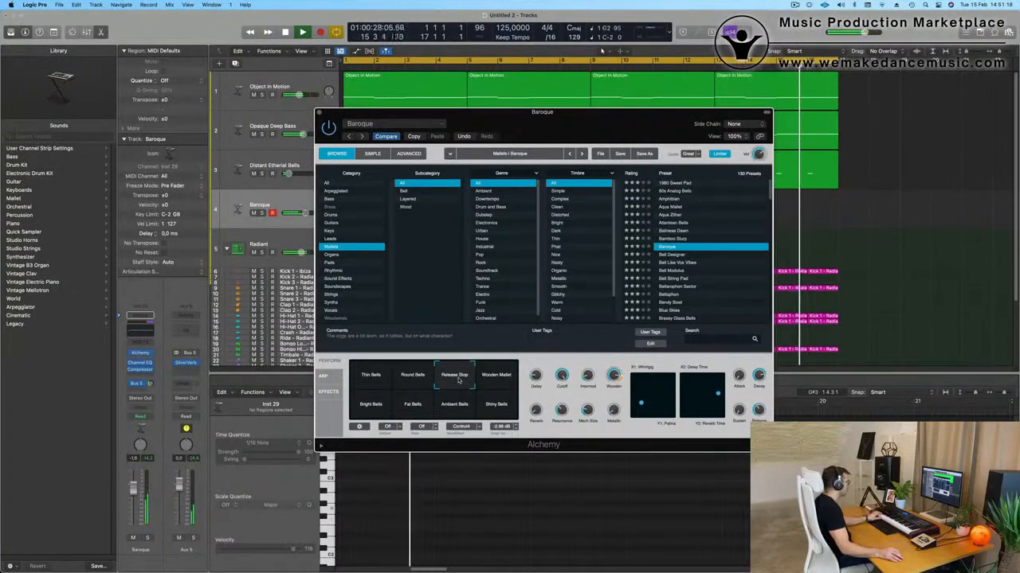
Step: Compare Baroque's Bright Bells, Fat Bells, Ambient Bells and Shiny Bells snapshots and select Fat Bells
click(372, 408)
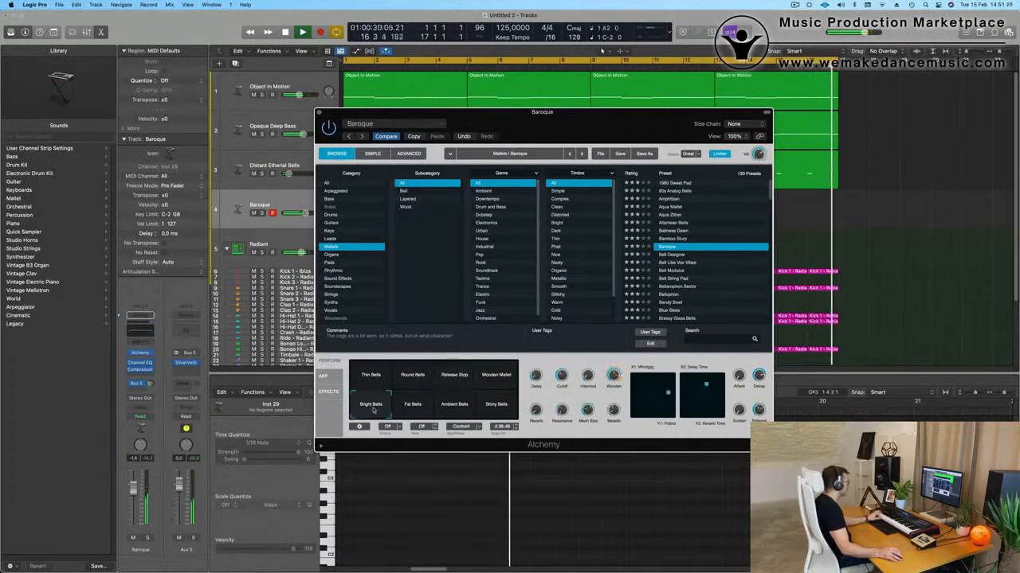
click(412, 406)
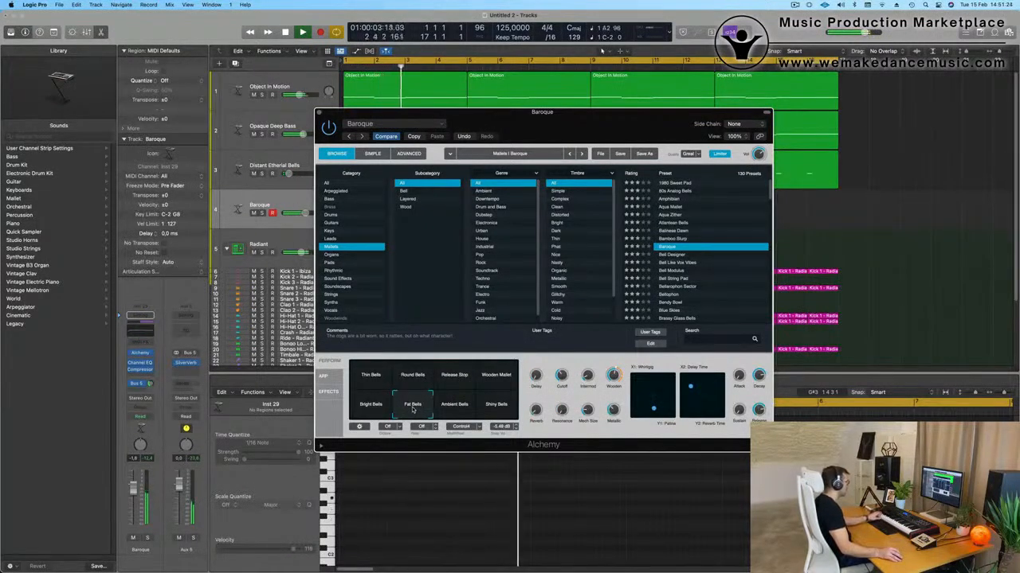
click(456, 410)
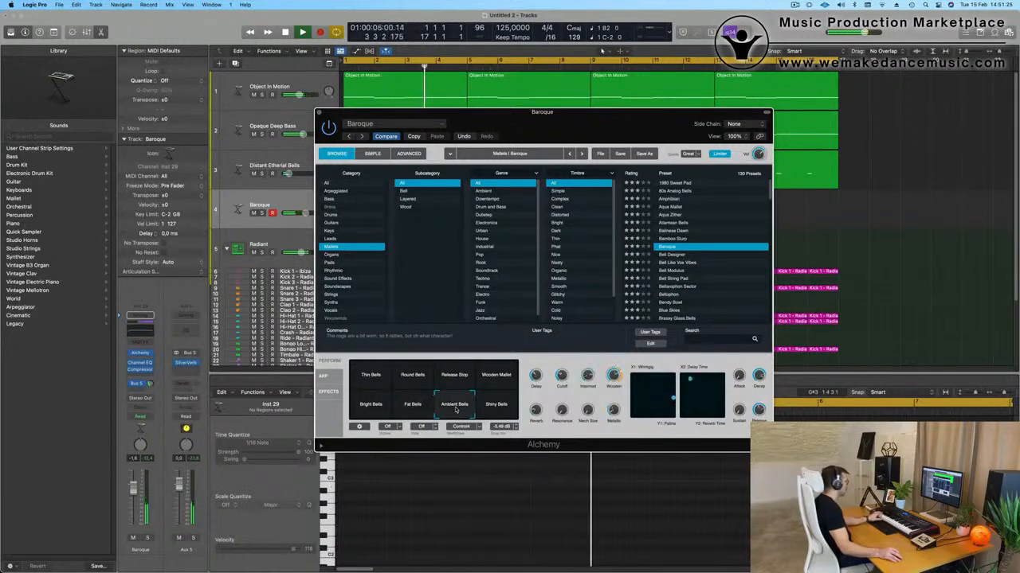
click(495, 408)
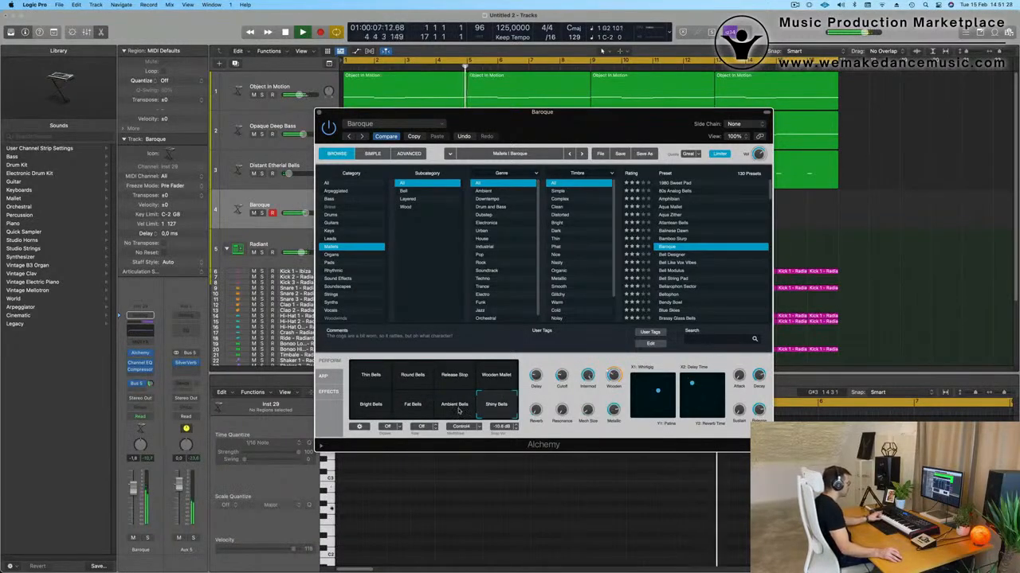
click(415, 408)
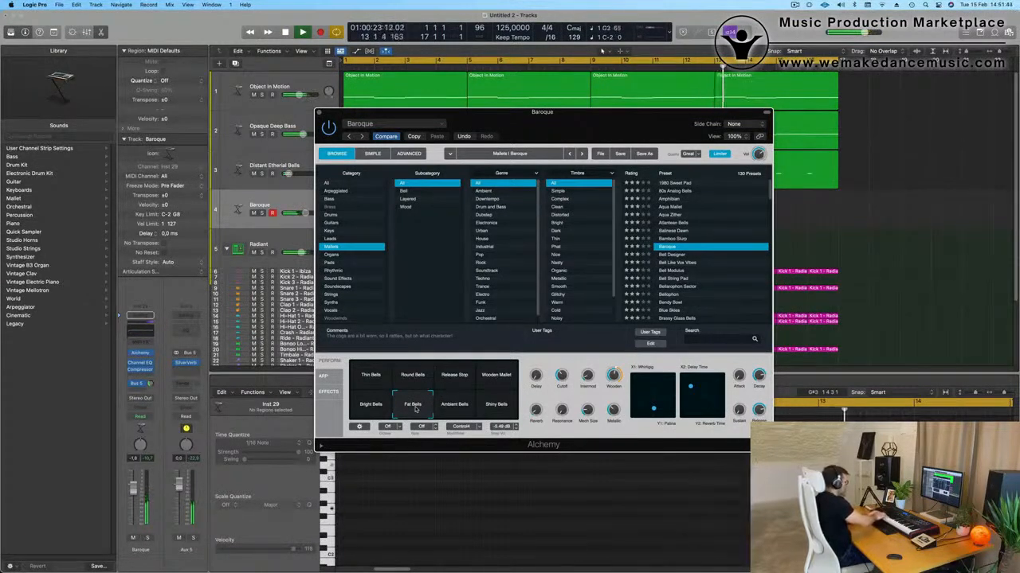
Step: Record a bell melody on the Baroque track over bars 15 and 16, and stop the recording
key(r)
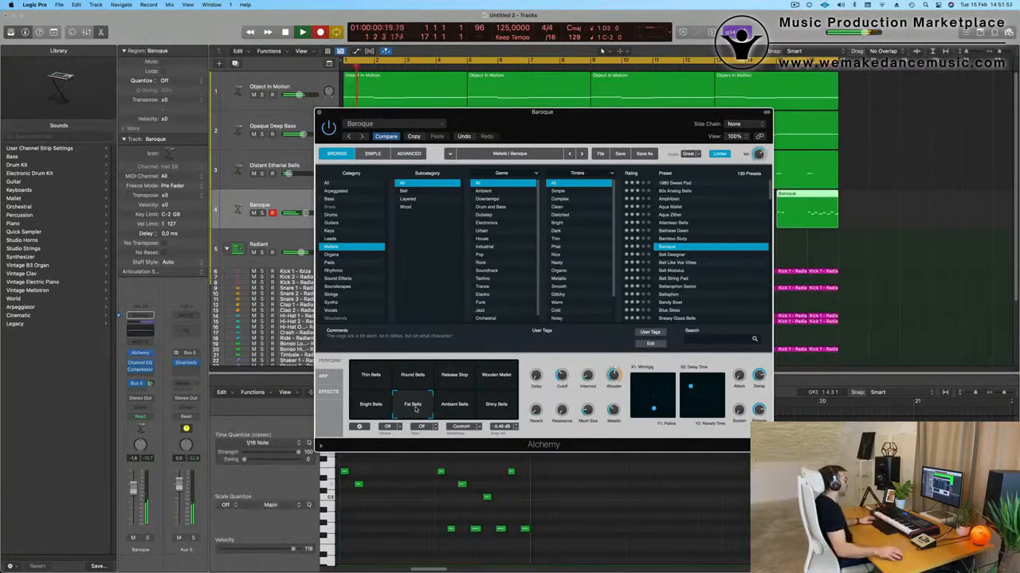
drag(635, 136, 622, 247)
key(space)
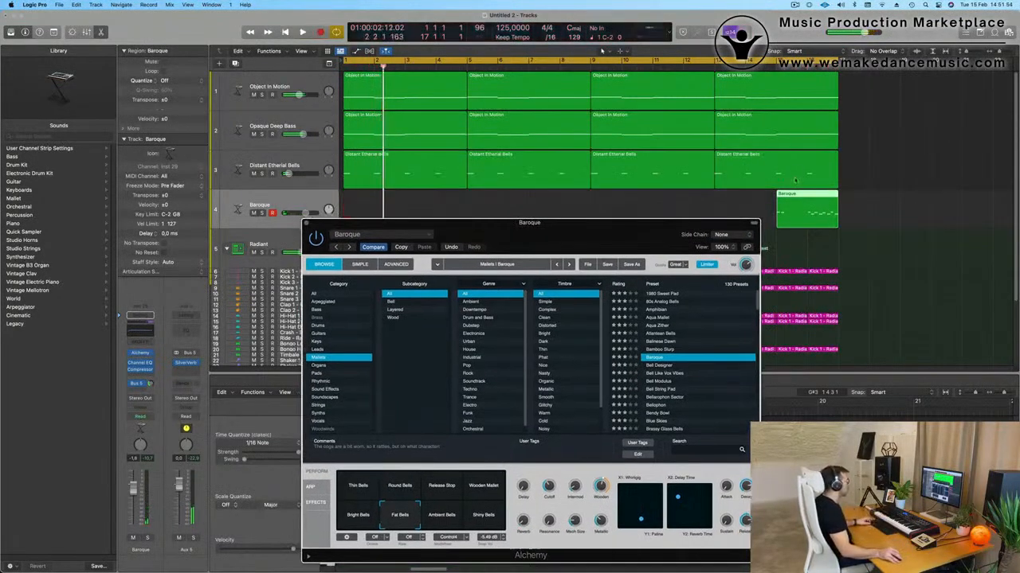
Step: Split the recorded Baroque region at bar 16, delete its first half and move the remaining one-bar region to bar 1
super+click(808, 207)
click(794, 201)
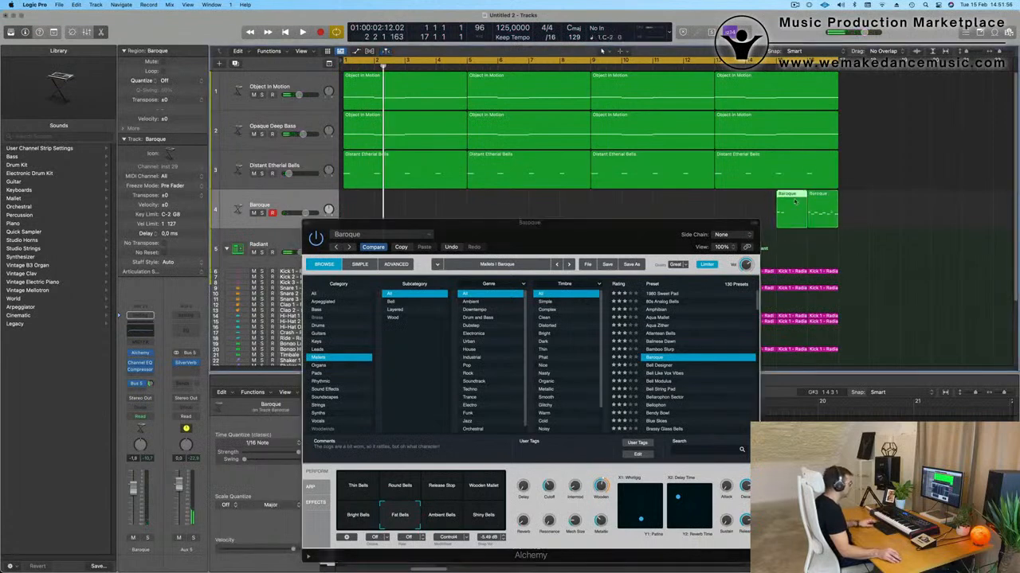
key(Delete)
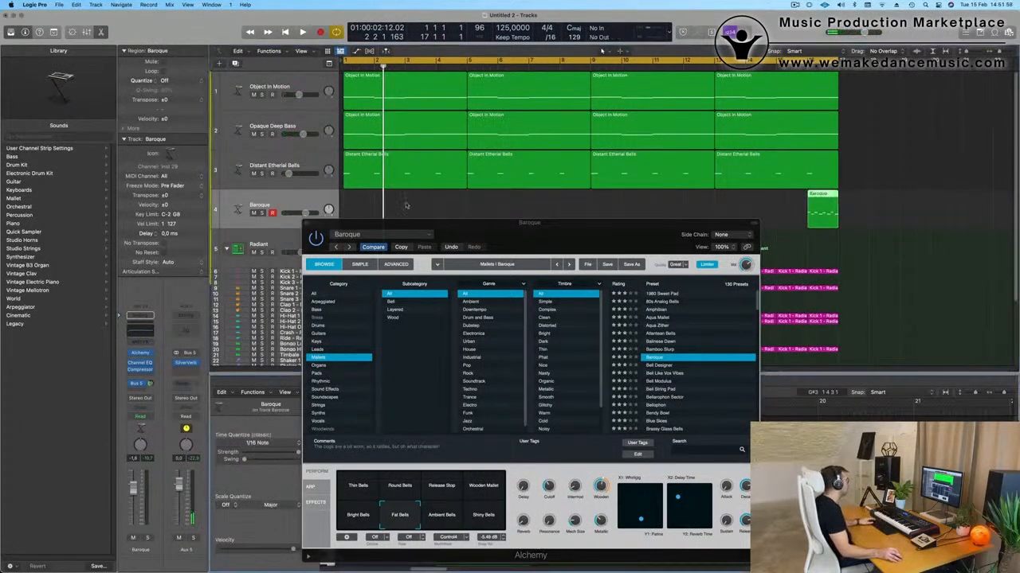
drag(819, 195, 356, 197)
Step: Move the Alchemy window aside and open the one-bar Baroque region's notes in the Piano Roll
drag(431, 224, 775, 223)
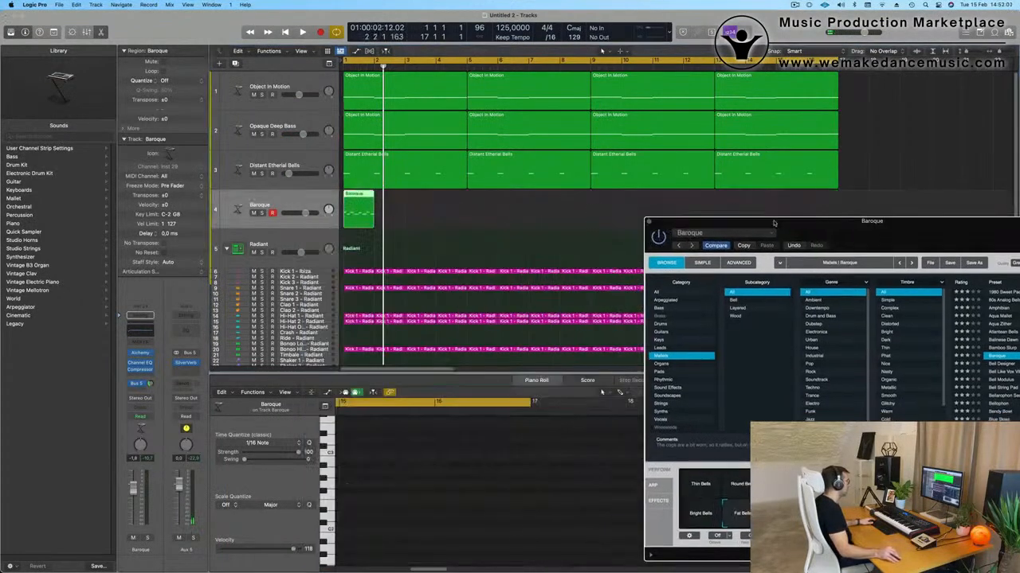
double_click(360, 195)
double_click(360, 195)
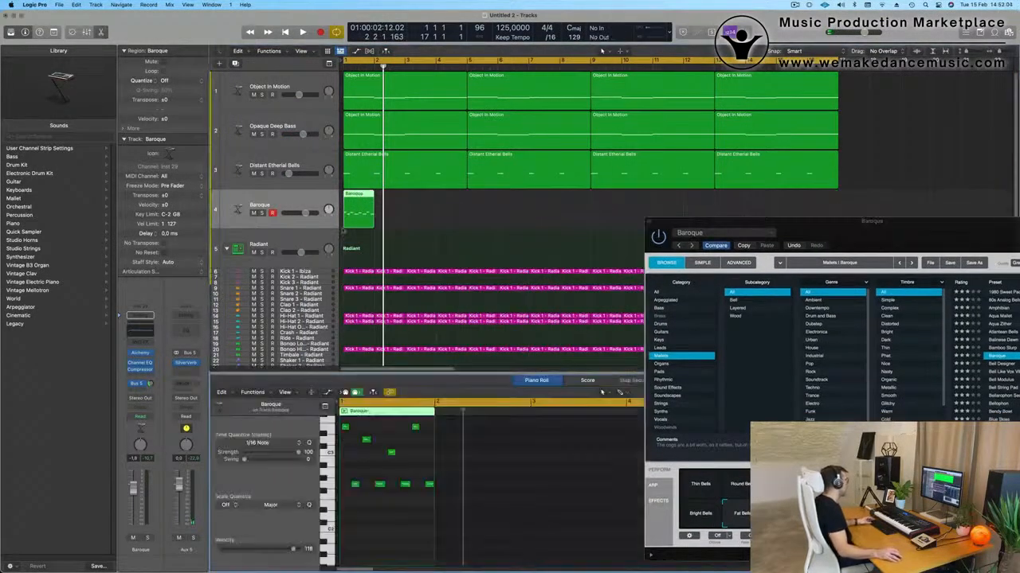
Step: Quantize all notes in the one-bar Baroque region to 1/16 notes and copy the region to bar 3
key(super+a)
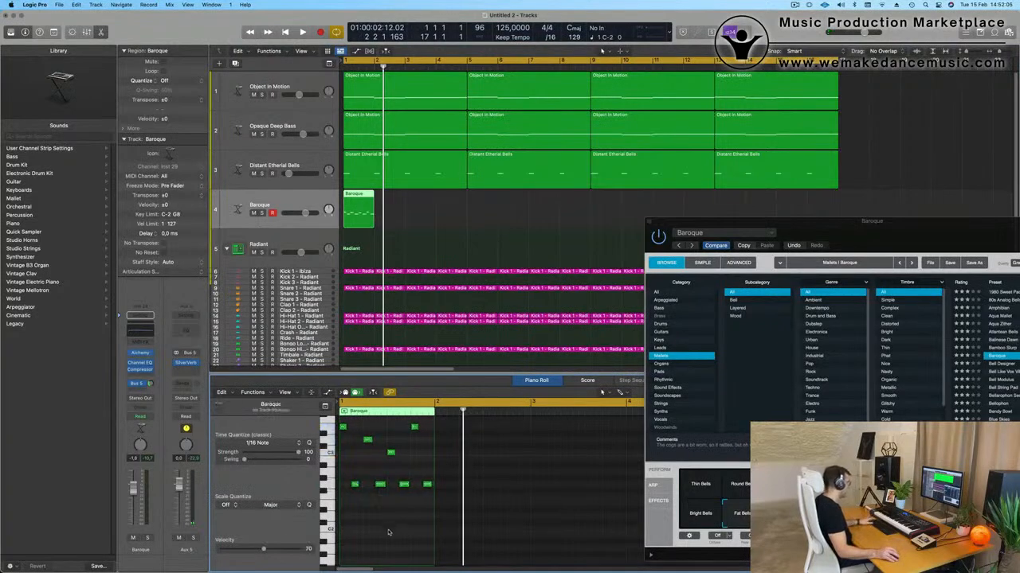
key(space)
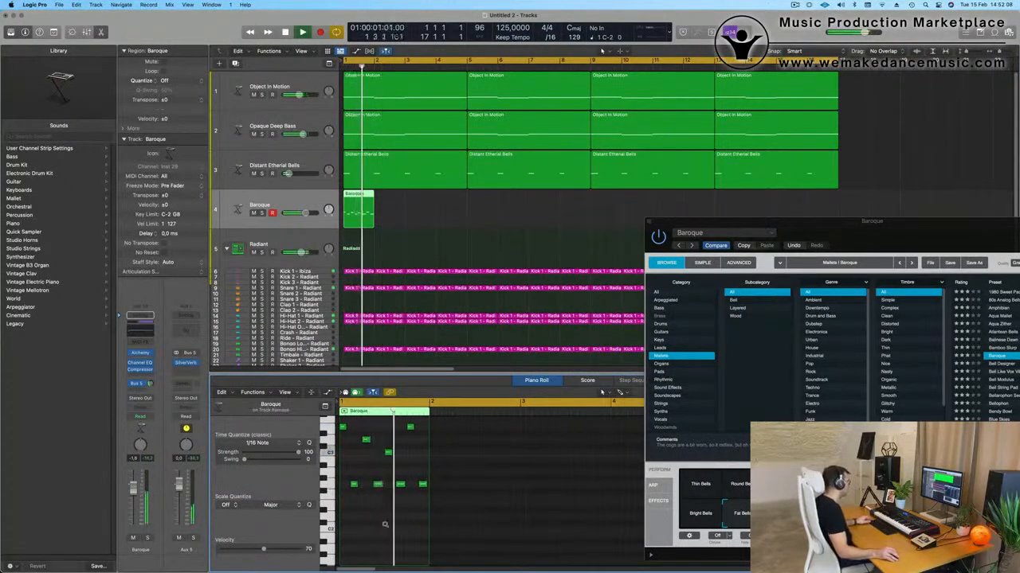
key(Return)
drag(364, 197, 429, 200)
drag(896, 235, 461, 220)
Step: During playback, lower the Baroque track's volume to about -7.2 dB and set its Channel EQ low cut to 560 Hz
key(space)
key(Return)
key(space)
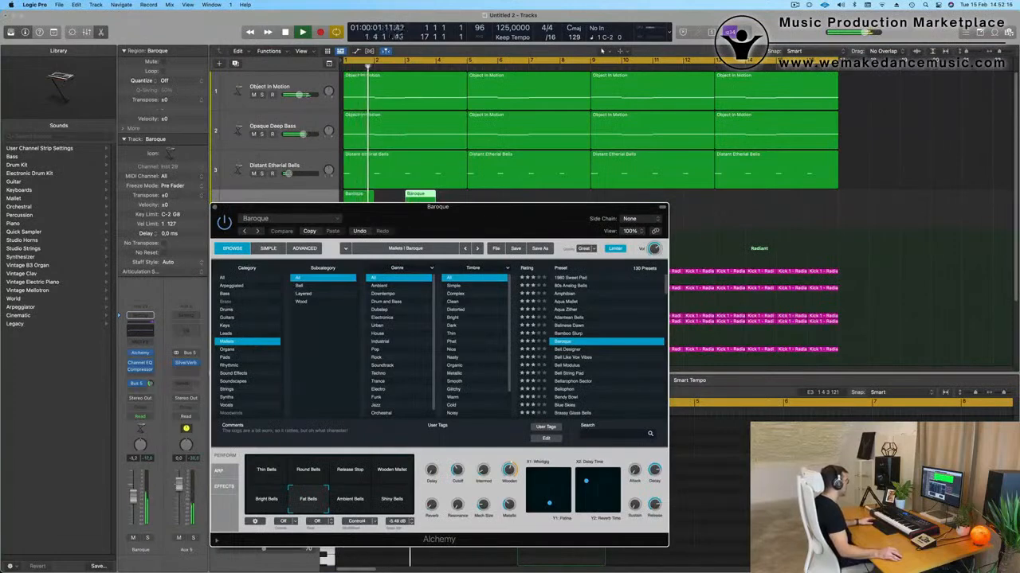
key(Return)
click(140, 327)
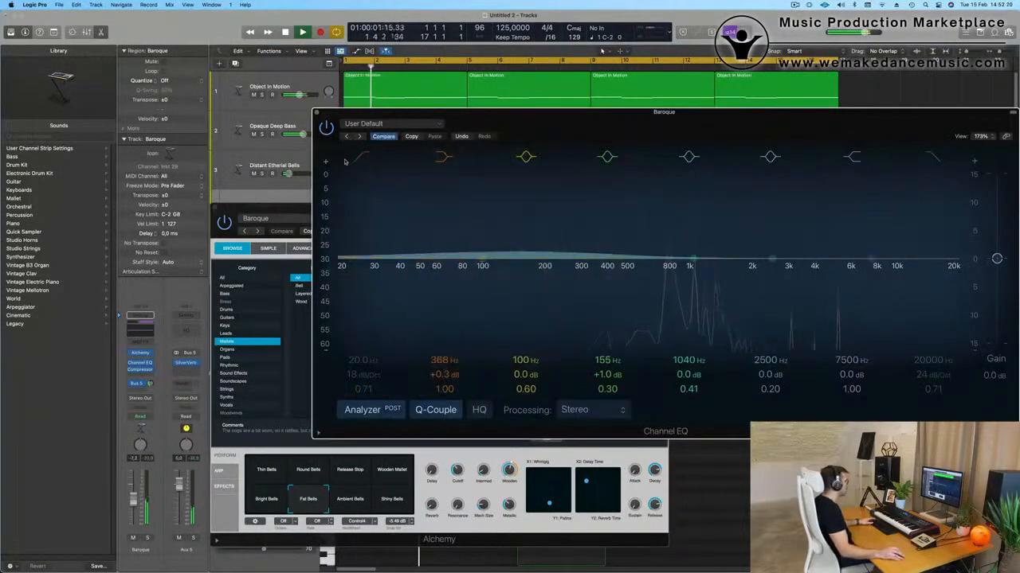
drag(355, 263, 658, 264)
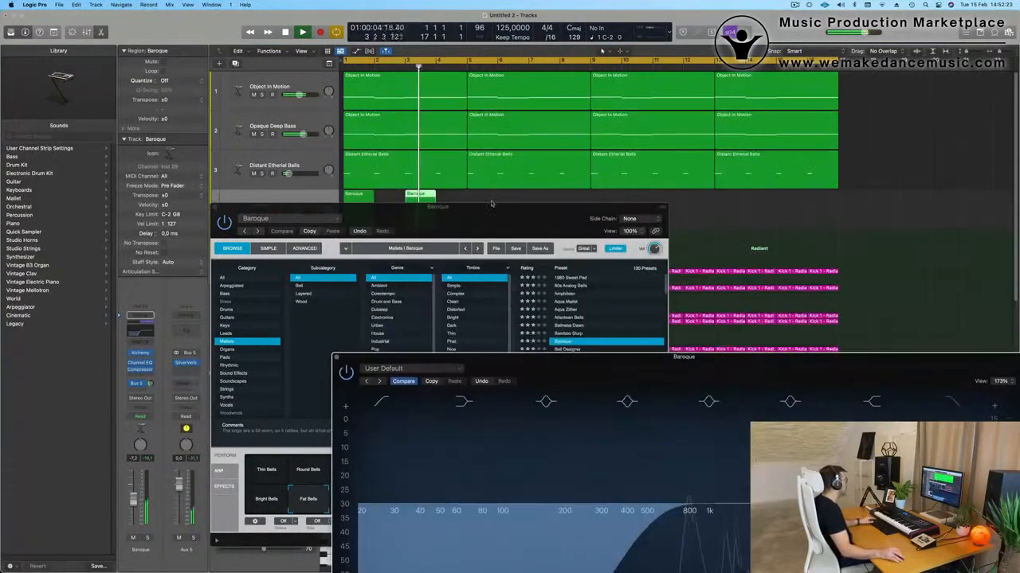
Step: Move the Alchemy and Channel EQ windows aside and open the bar 3 Baroque region's notes in the Piano Roll
drag(490, 216, 859, 181)
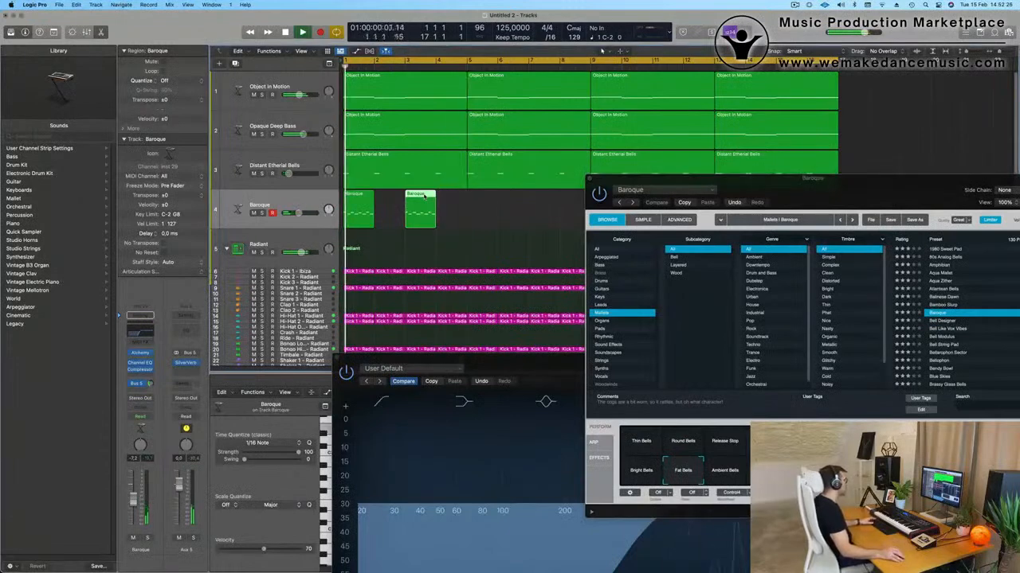
key(e)
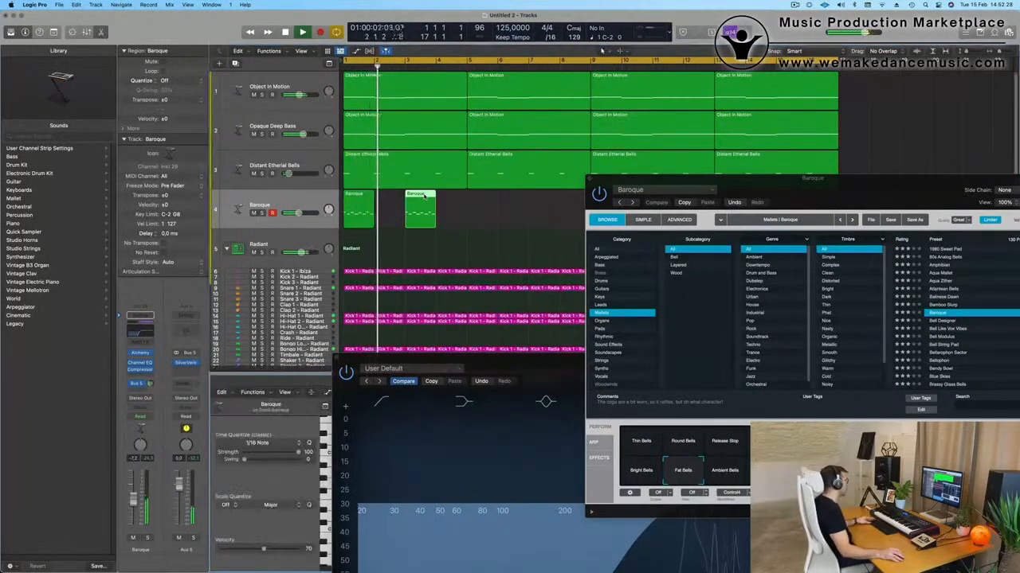
drag(512, 358, 898, 85)
double_click(419, 195)
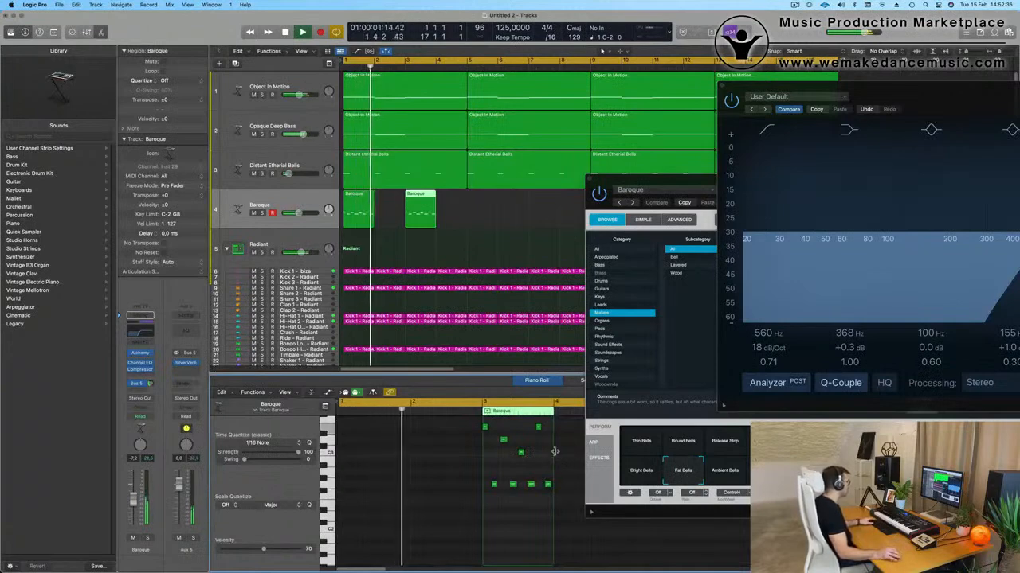
Step: Try transposing the four low repeated notes of the bar 3 Baroque region up and down in semitones during playback
key(Return)
drag(489, 475, 581, 495)
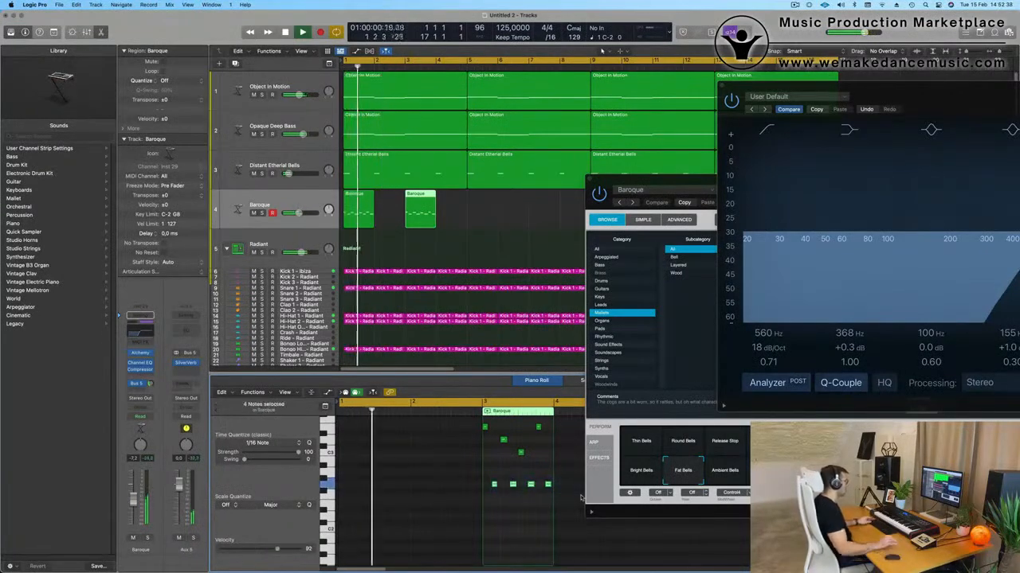
key(Return)
key(alt+Down)
key(alt+Up)
key(alt+Up)
key(alt+Up)
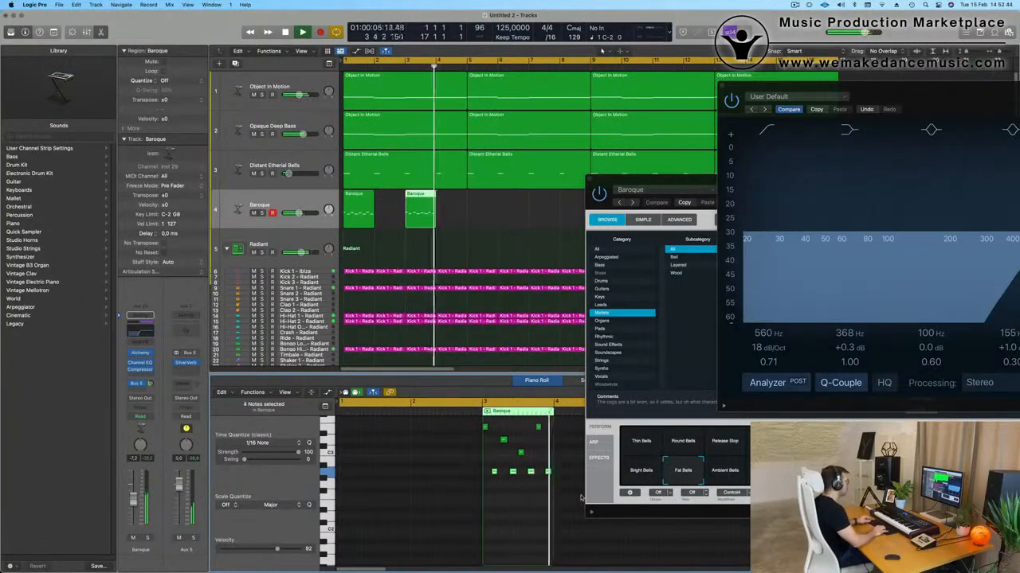
key(alt+Down)
key(alt+Down)
key(alt+Down)
key(alt+Down)
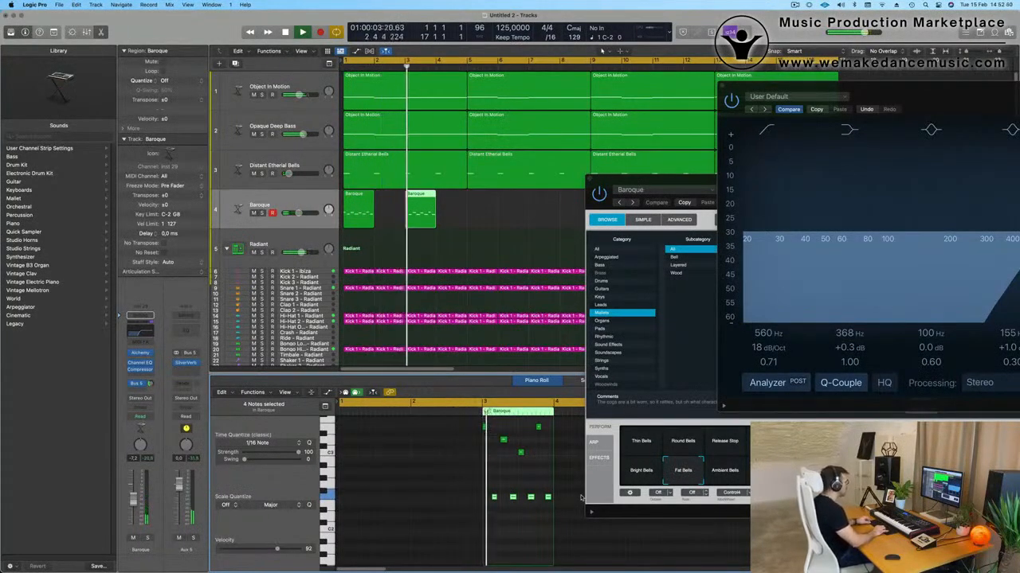
key(alt+Up)
key(alt+Up)
key(alt+Up)
key(alt+Up)
key(alt+Down)
key(alt+Down)
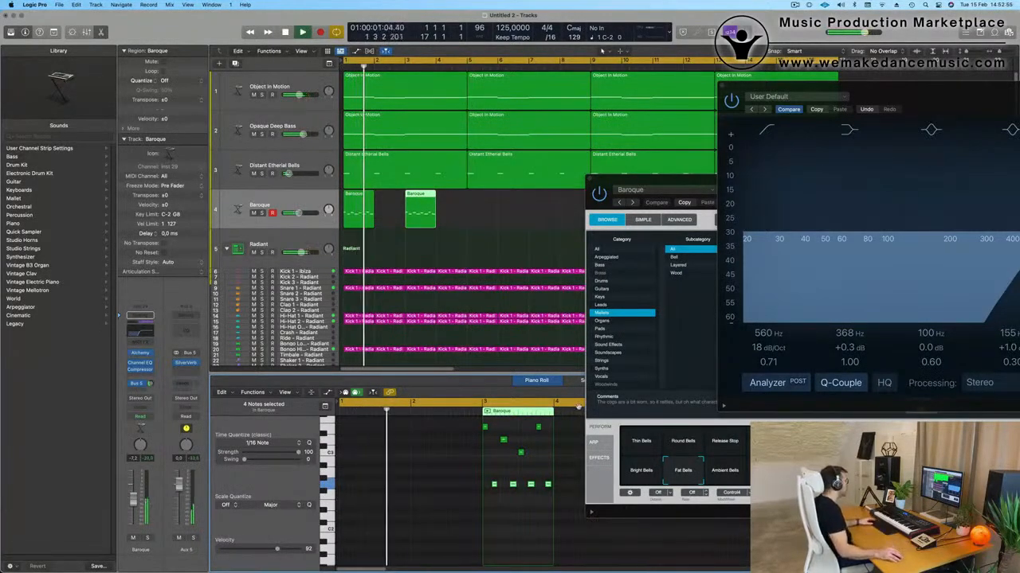
Step: Vary the bar 3 Baroque melody by lowering its second upper note and raising the third, and play it back
key(space)
click(520, 447)
drag(520, 447, 502, 460)
key(space)
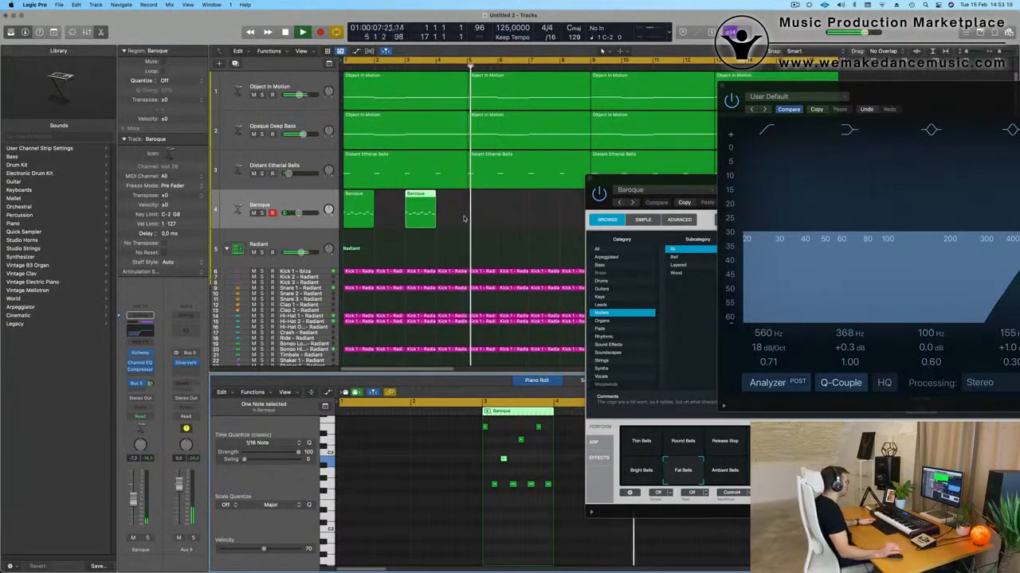
Step: Select both Baroque regions and copy them to bars 5 and 7
click(309, 220)
key(Return)
drag(635, 180, 372, 241)
key(space)
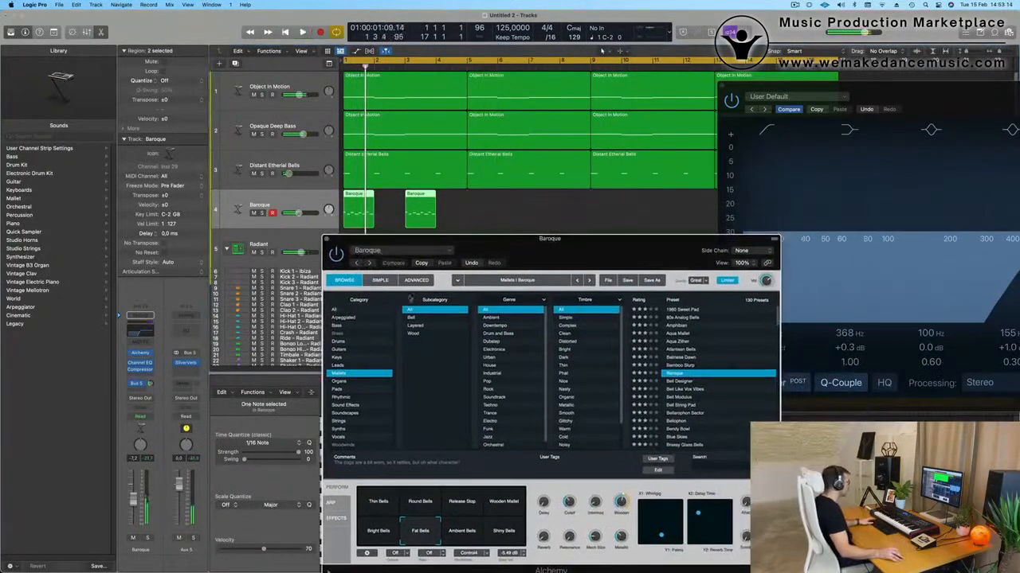
drag(492, 260, 493, 278)
drag(404, 213, 484, 209)
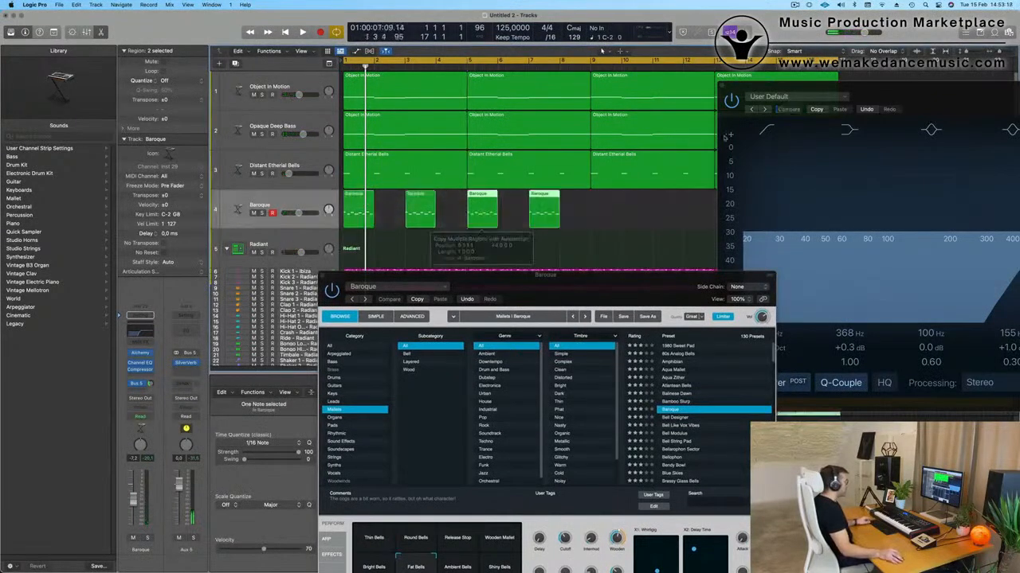
Step: Select all four Baroque regions, copy them to bars 9, 11, 13 and 15, and play the arrangement
click(259, 206)
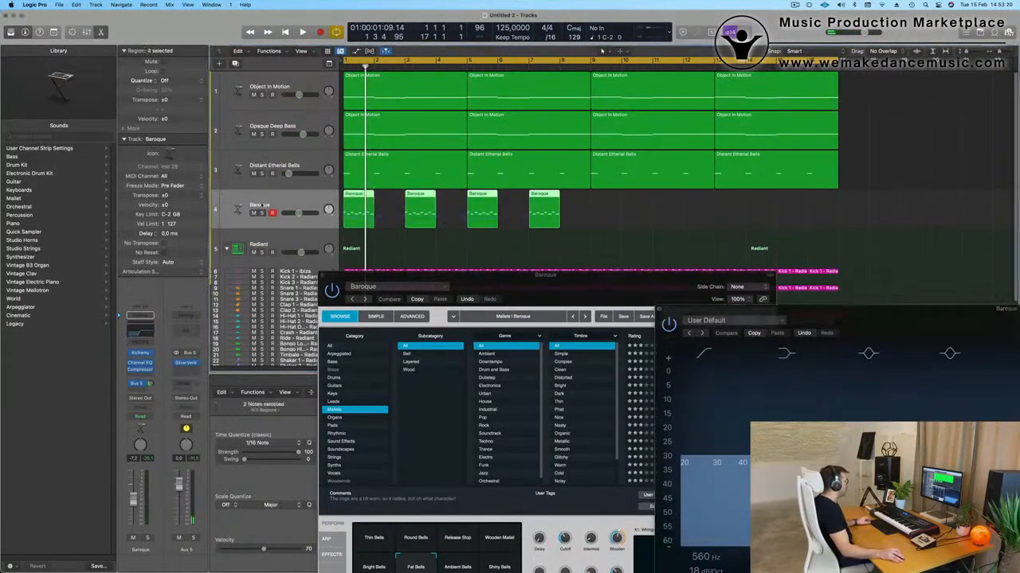
drag(353, 200, 599, 209)
key(space)
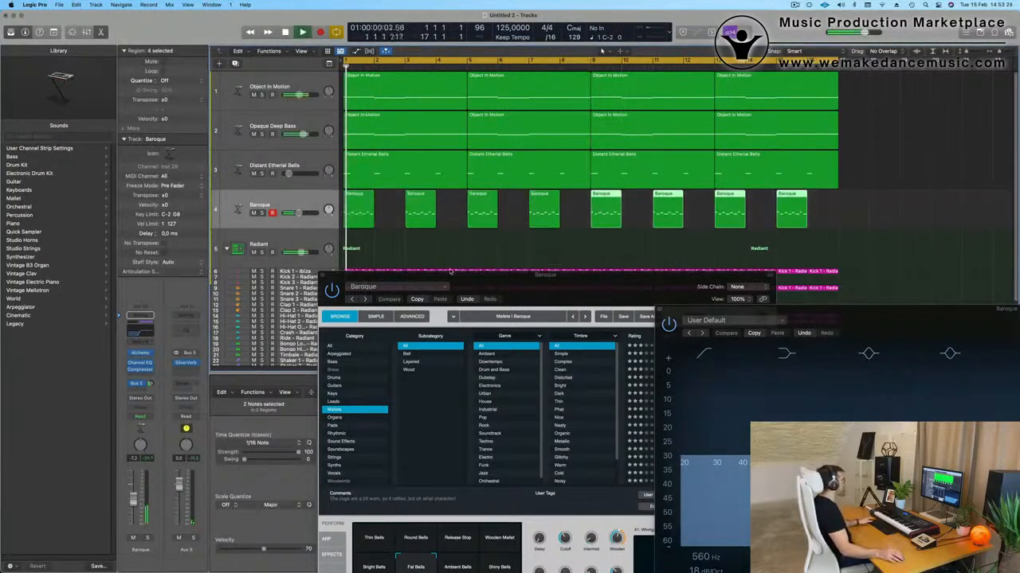
Step: Compare Baroque's bell and mallet snapshots against the playing loop and return to Fat Bells
key(space)
drag(543, 295, 600, 117)
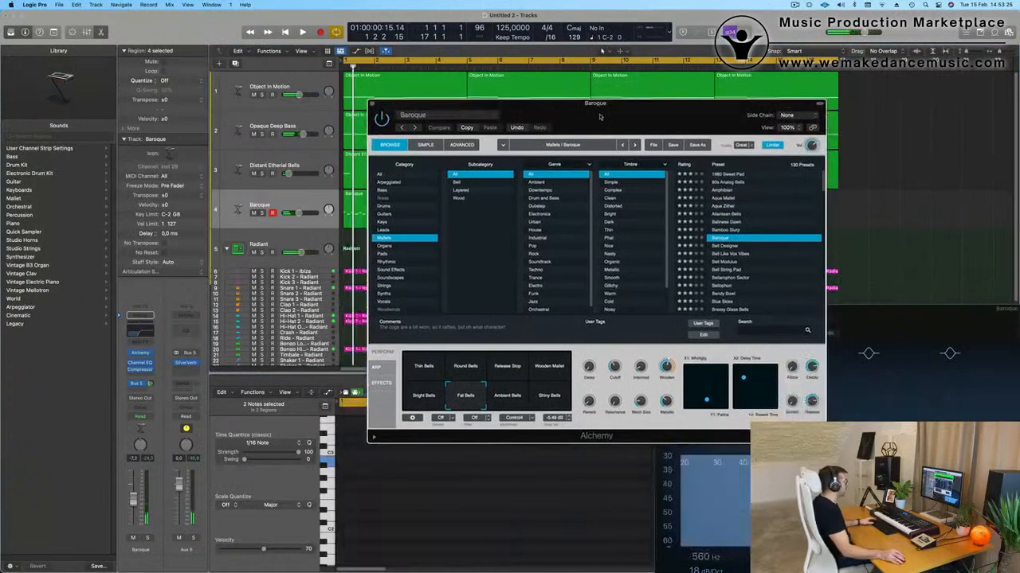
key(space)
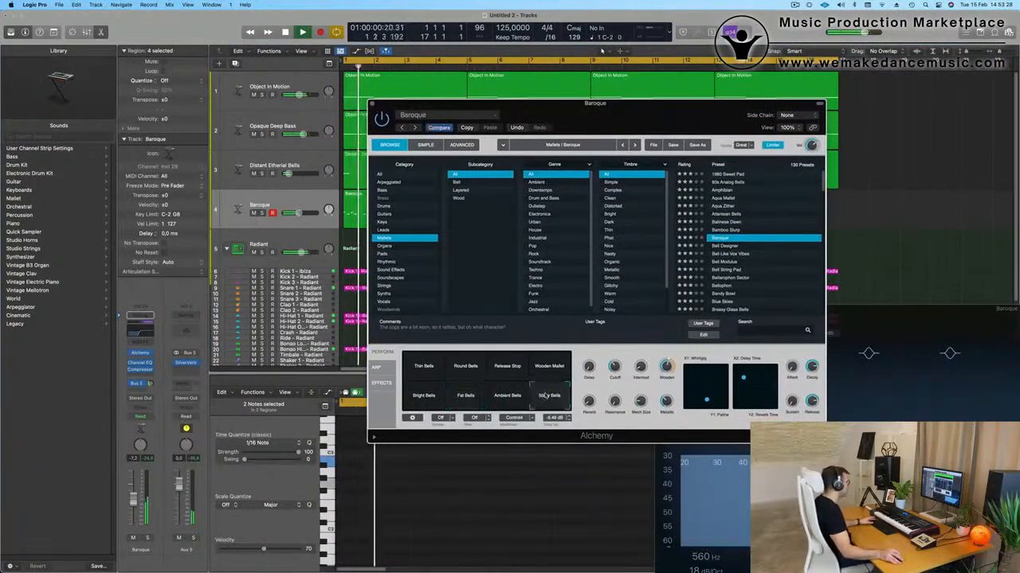
click(499, 402)
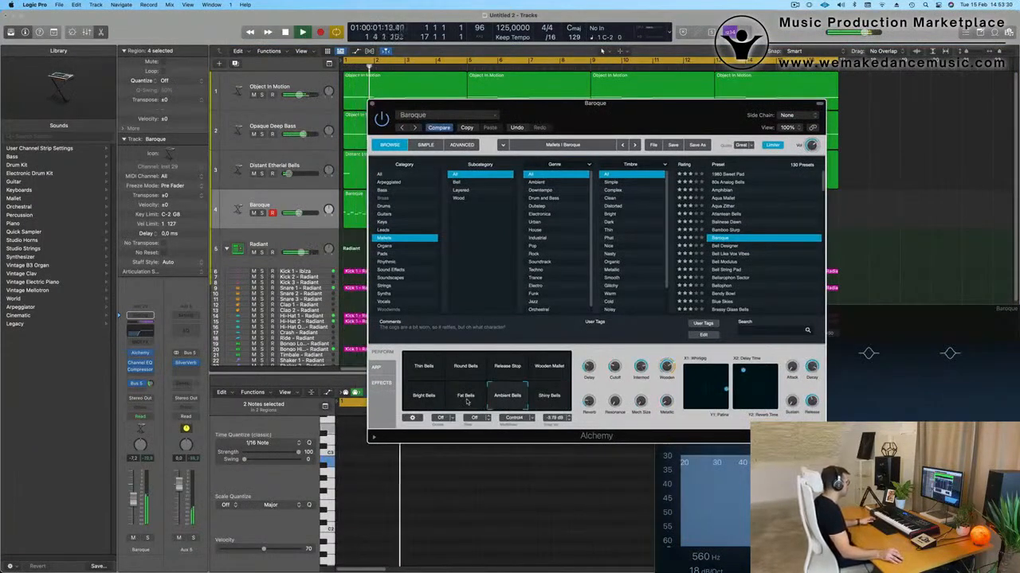
click(467, 399)
click(507, 396)
click(552, 368)
click(495, 367)
click(462, 367)
click(425, 368)
click(465, 399)
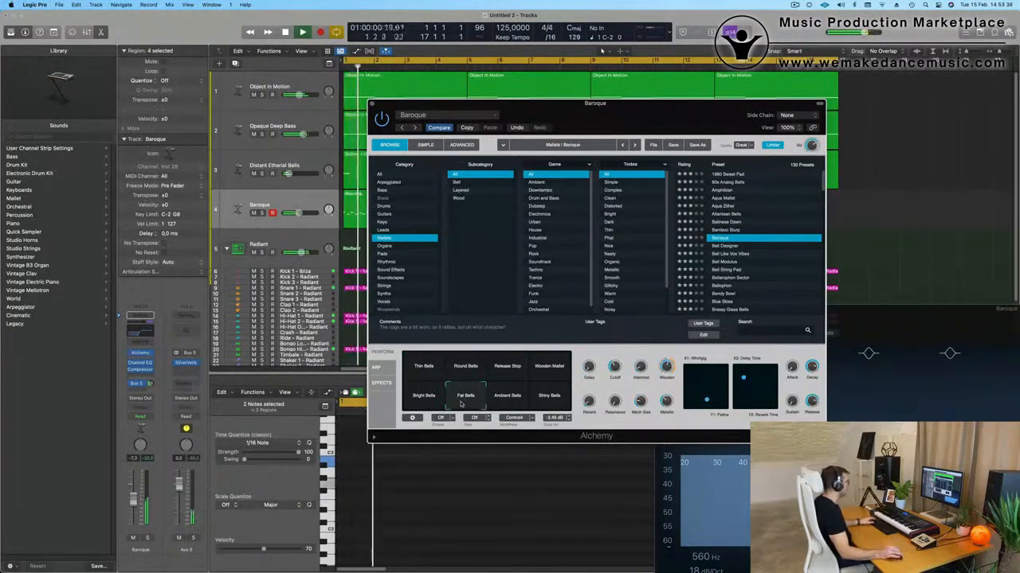
Step: Set the Baroque track's volume to about -11.0 dB and Distant Etherial Bells to about -27.5 dB, and close the Alchemy window
drag(643, 113, 771, 90)
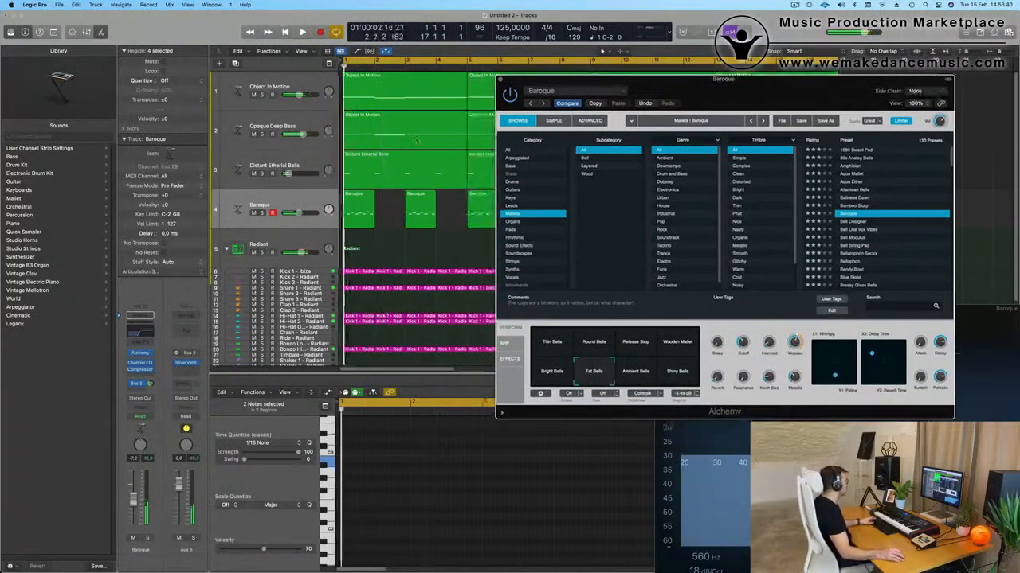
click(278, 206)
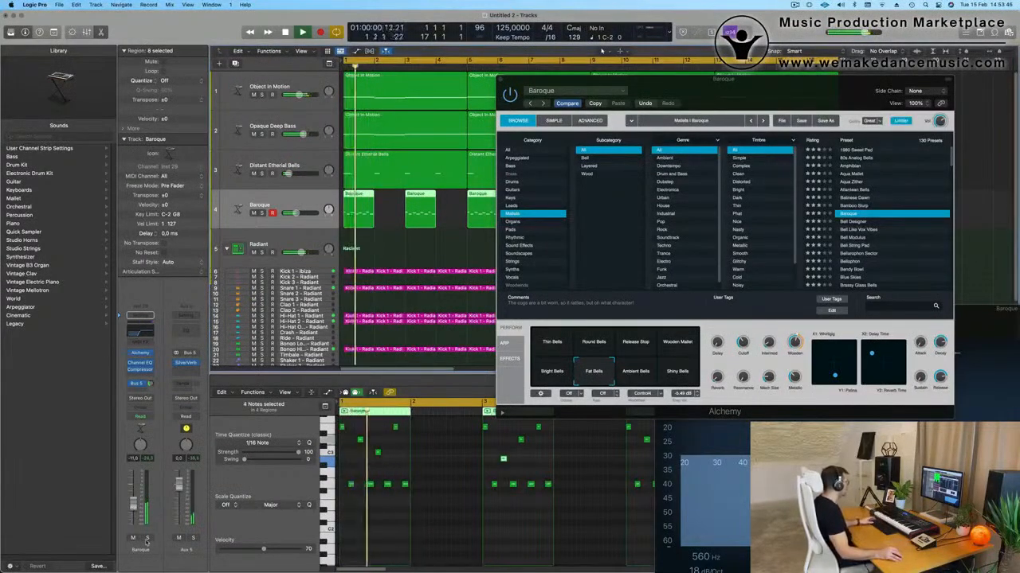
click(303, 159)
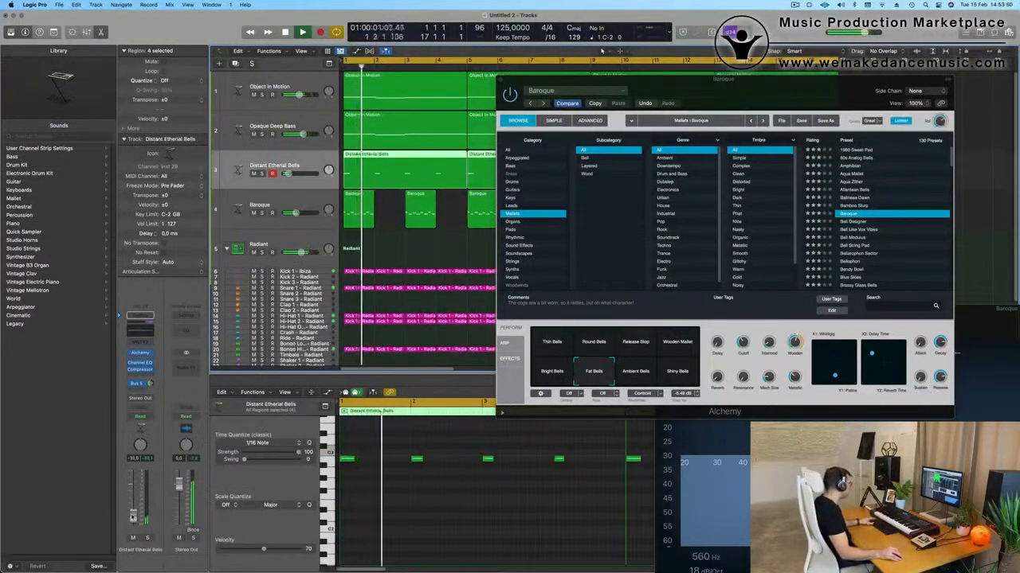
drag(723, 83, 575, 143)
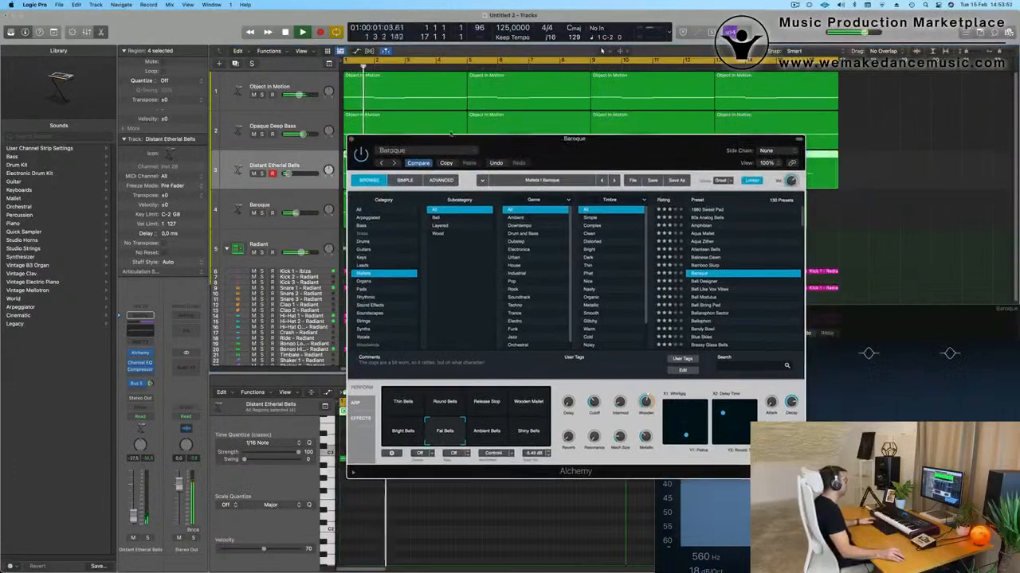
click(351, 140)
Step: Duplicate the Opaque Deep Bass track and copy its first four-bar region onto the new track at bar 1
key(super+Left)
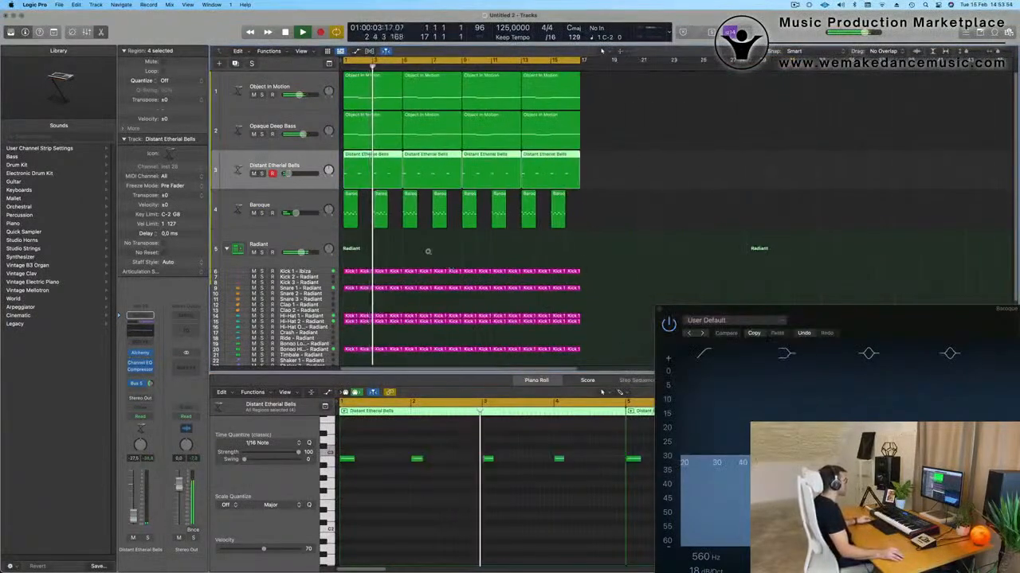
key(super+Right)
scroll(434, 255, down, 1)
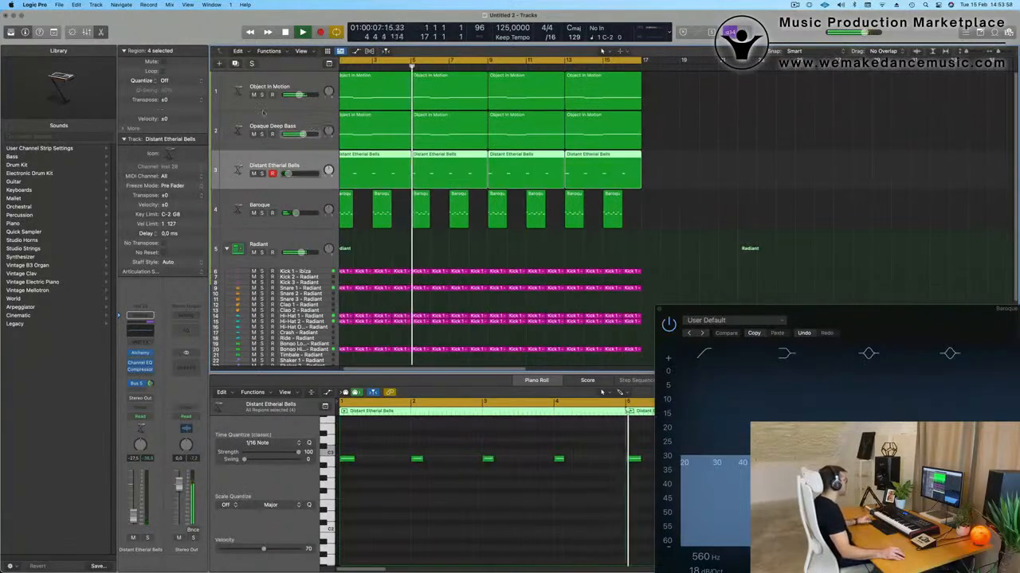
click(309, 126)
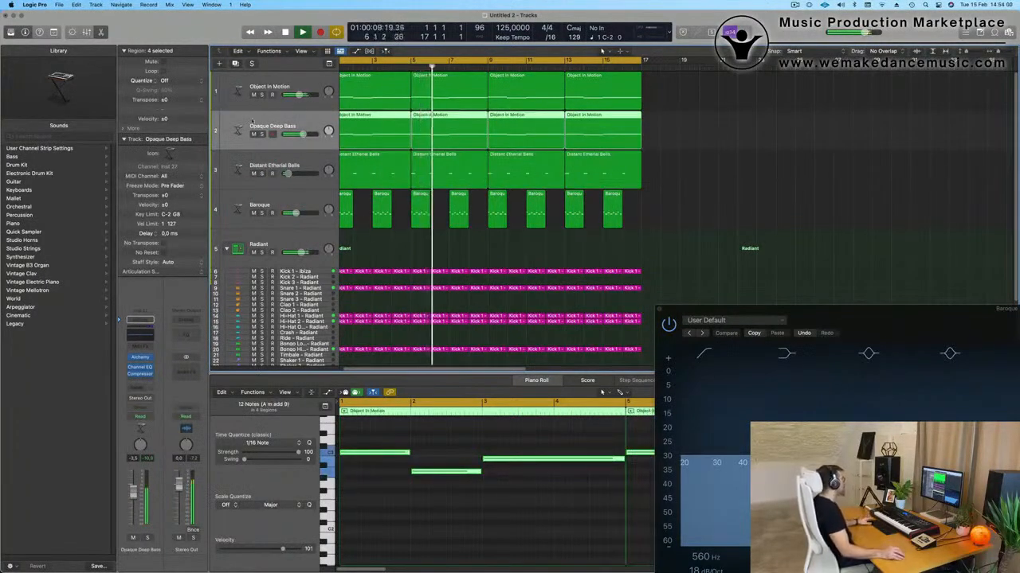
key(space)
key(super+d)
drag(387, 130, 388, 169)
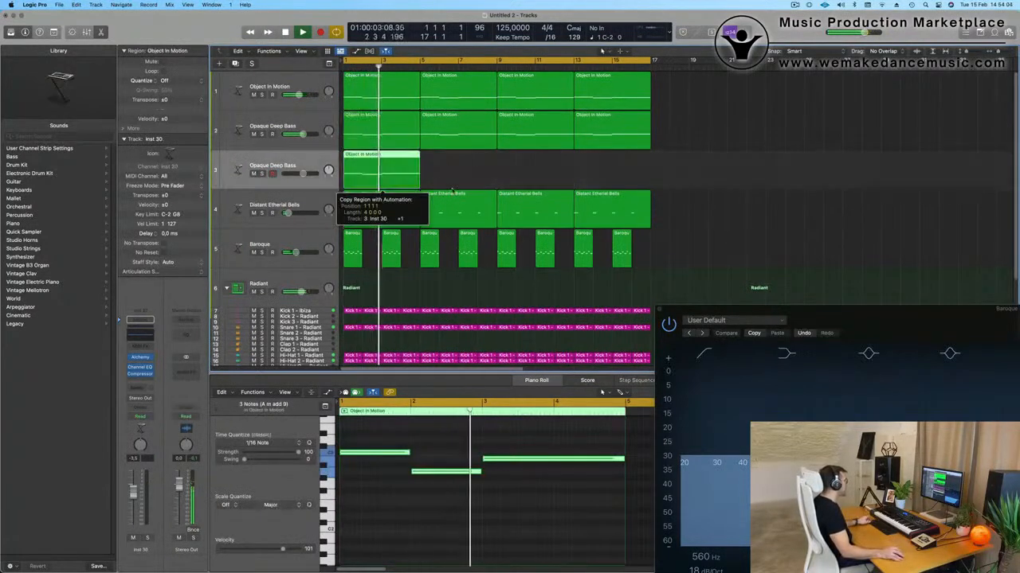
Step: Shorten the copied bass region's notes into one short note at the start of each of bars 1 to 4, and play it
key(space)
key(space)
scroll(446, 433, down, 3)
drag(396, 437, 488, 508)
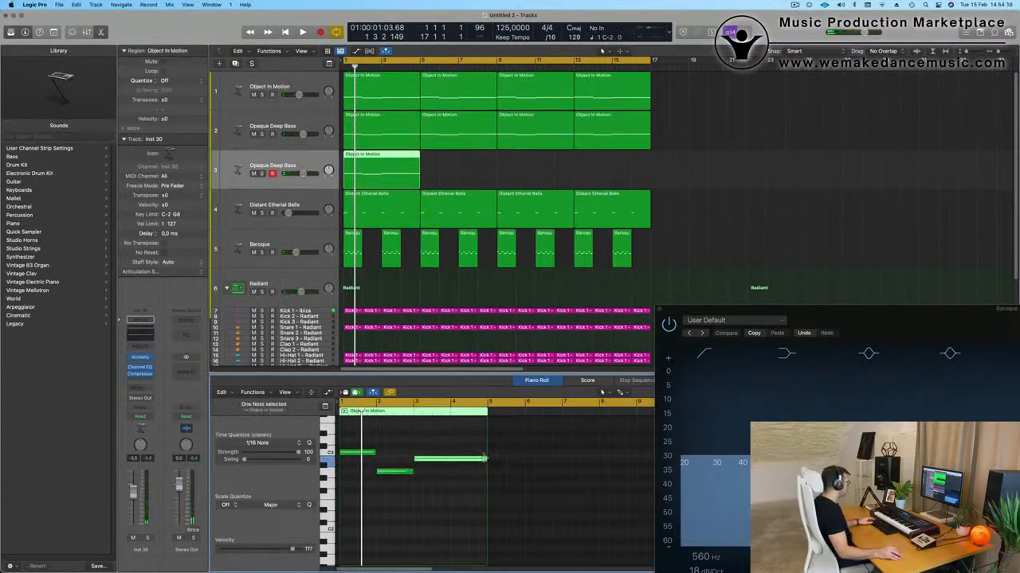
drag(484, 461, 459, 467)
key(super+a)
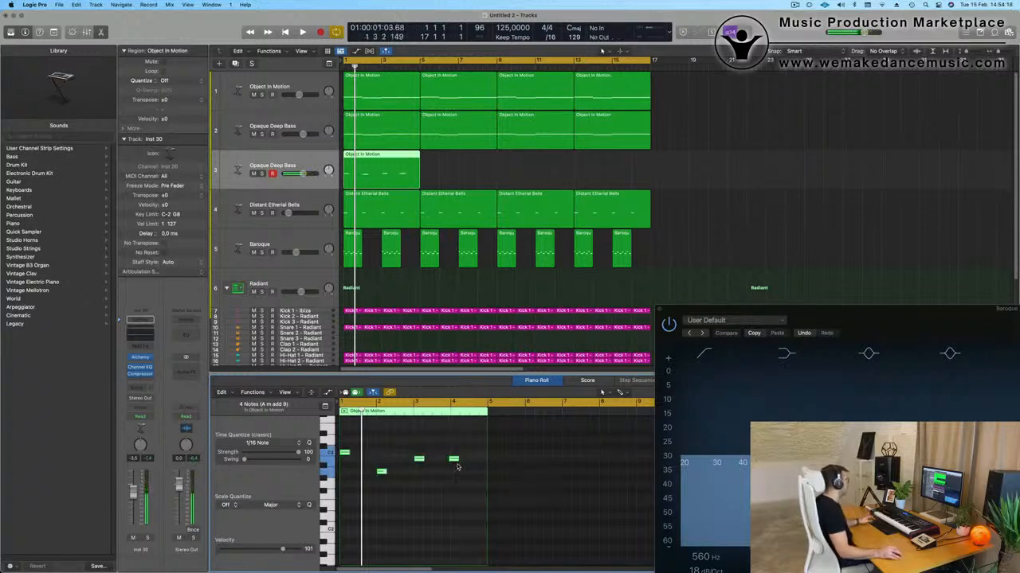
key(space)
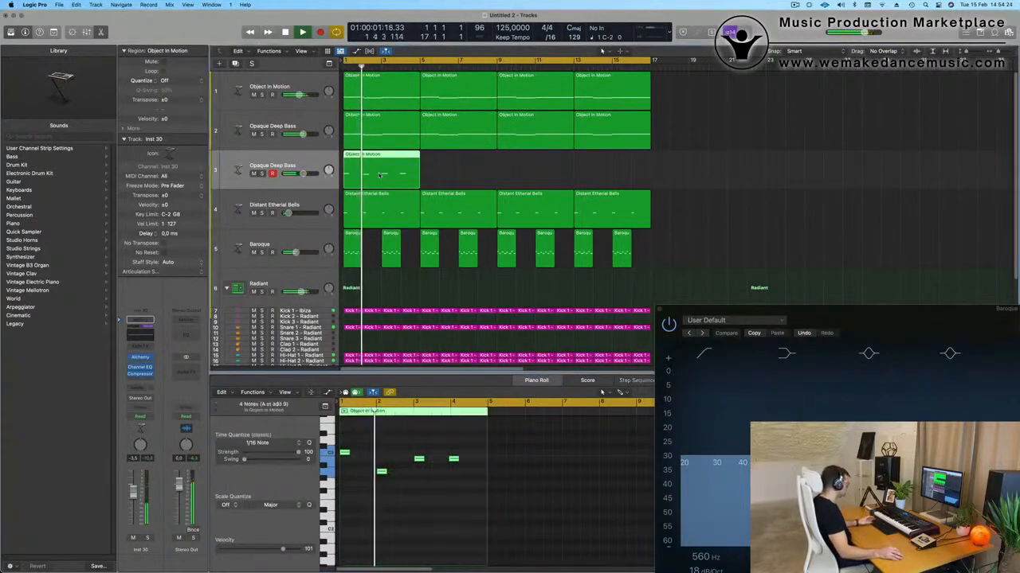
Step: Repeat the short-note bass region three times to fill 16 bars and play from the beginning
key(super+r)
key(super+r)
key(super+r)
key(Return)
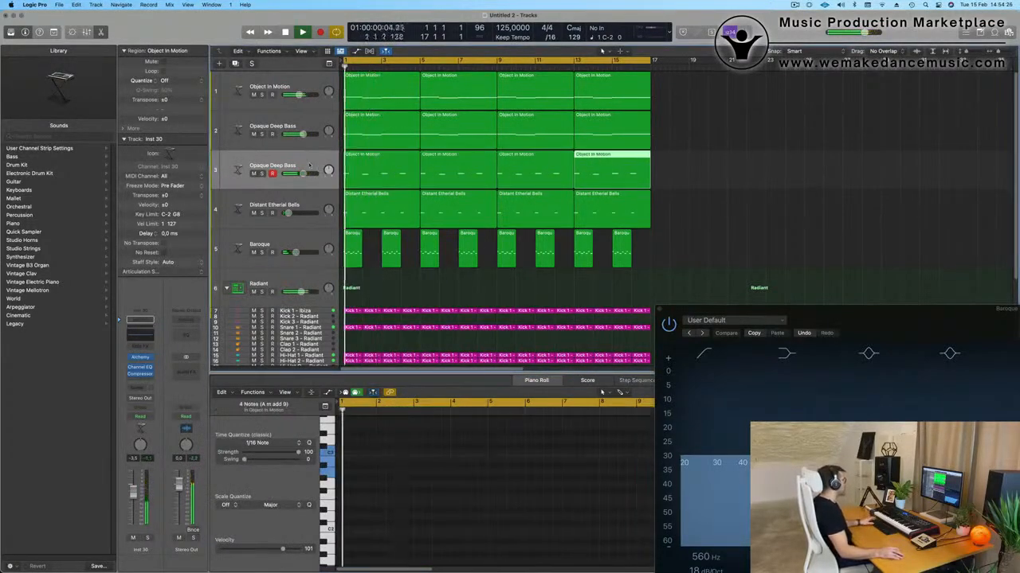
Step: Load the Vintage Synth brass preset Prophetic Brass on the duplicated short-note bass track and choose its Wow Decay variation
click(309, 165)
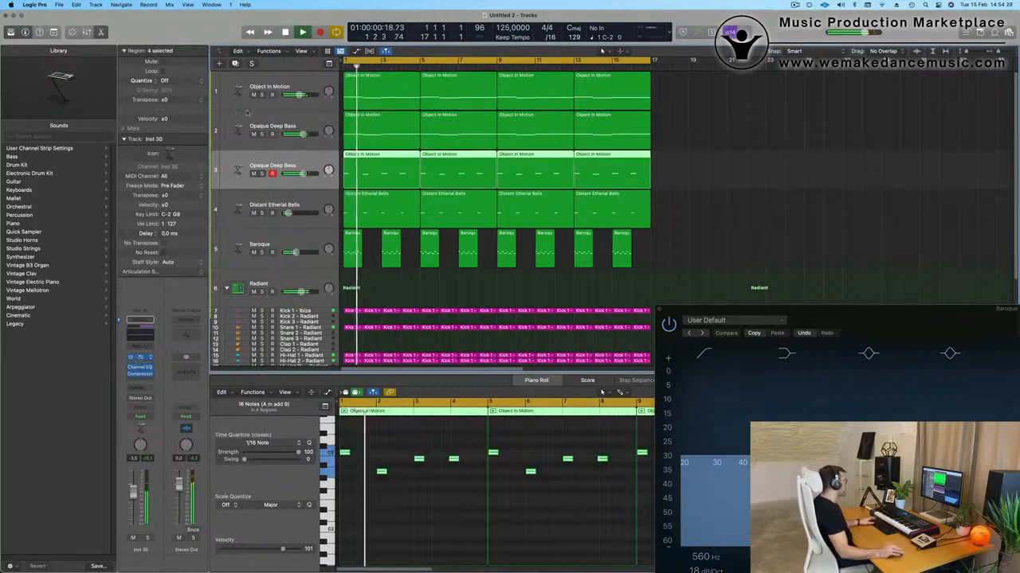
click(141, 358)
click(380, 125)
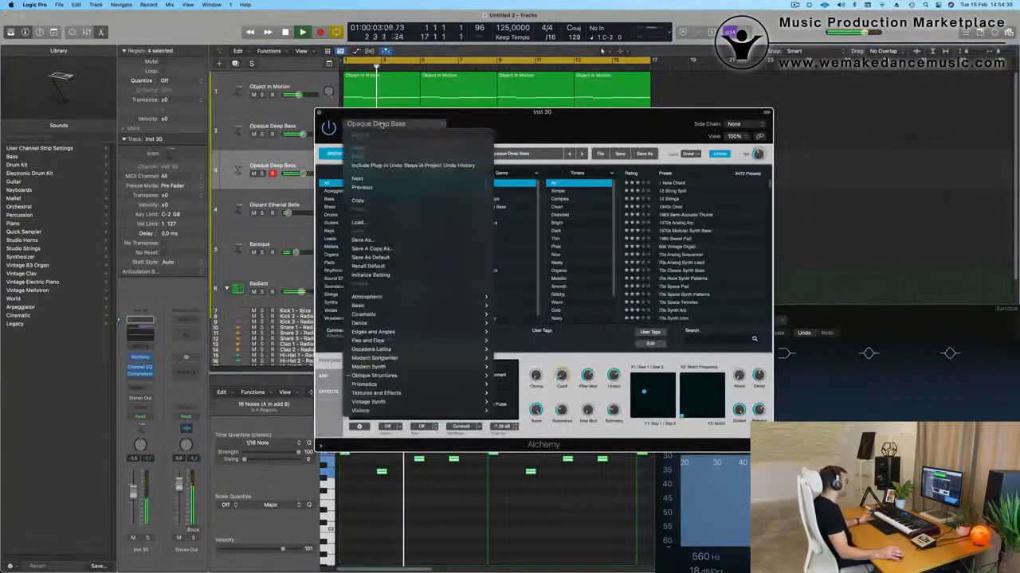
mouse_move(406, 403)
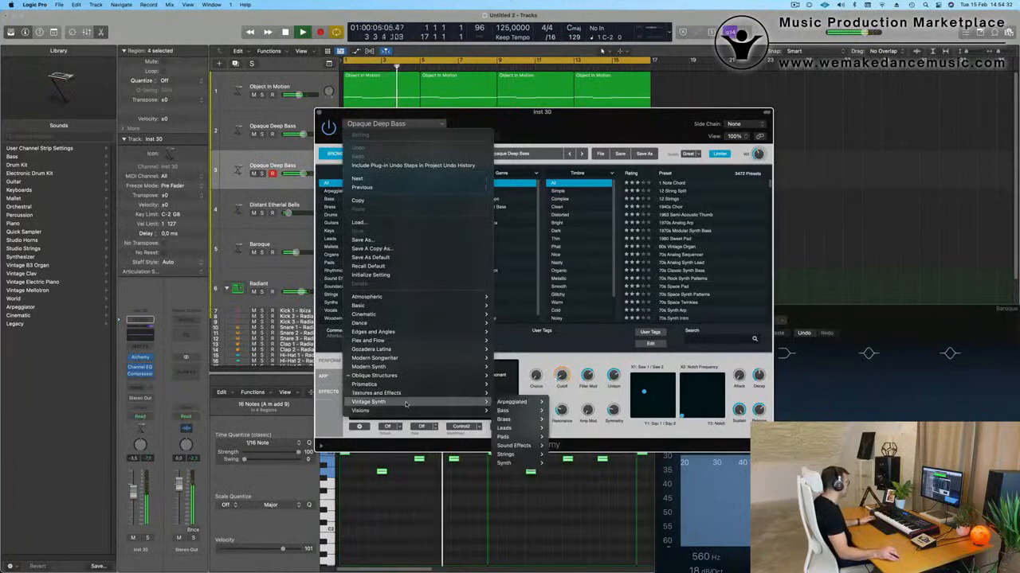
mouse_move(526, 419)
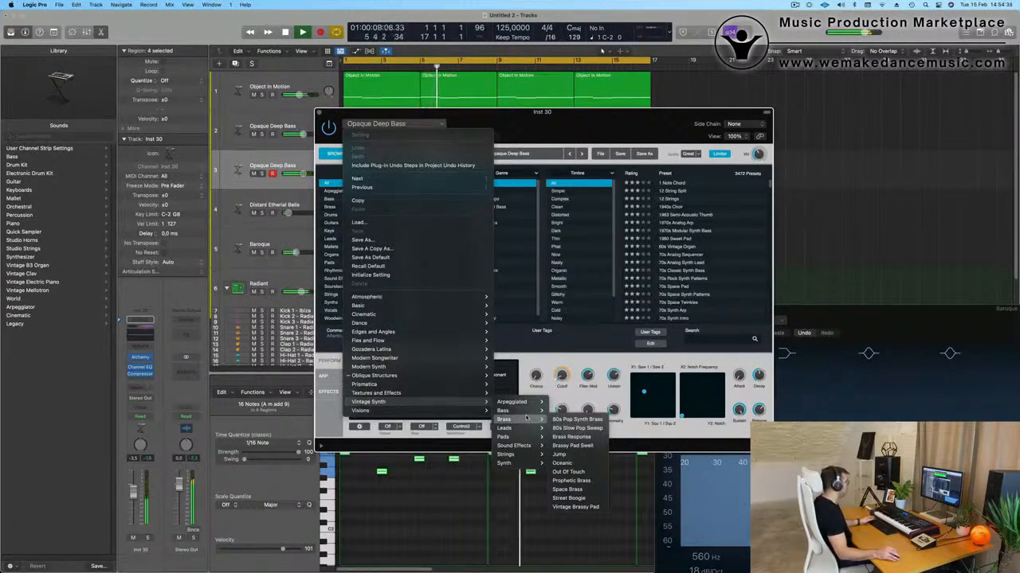
click(567, 481)
drag(549, 119, 748, 103)
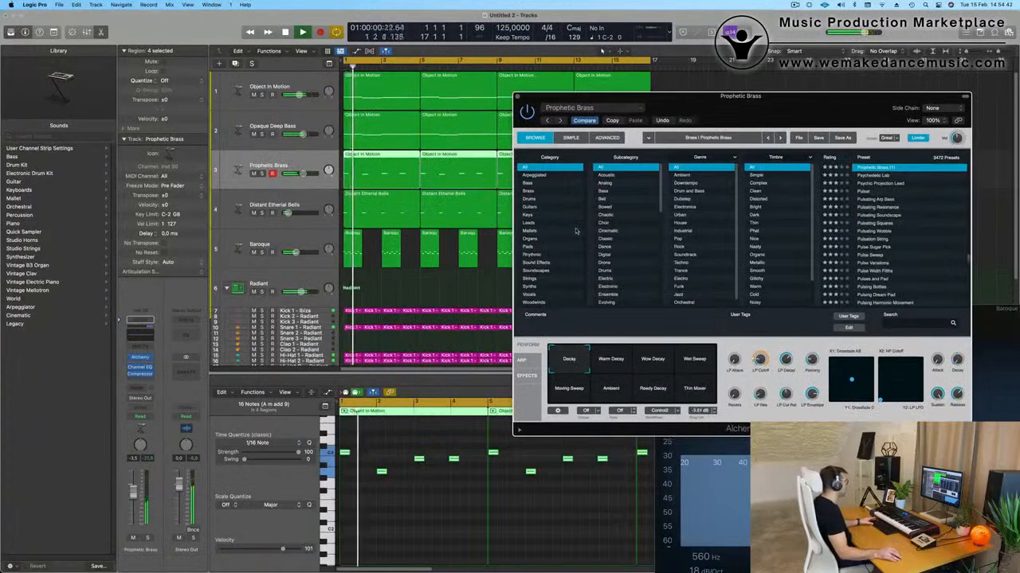
click(613, 362)
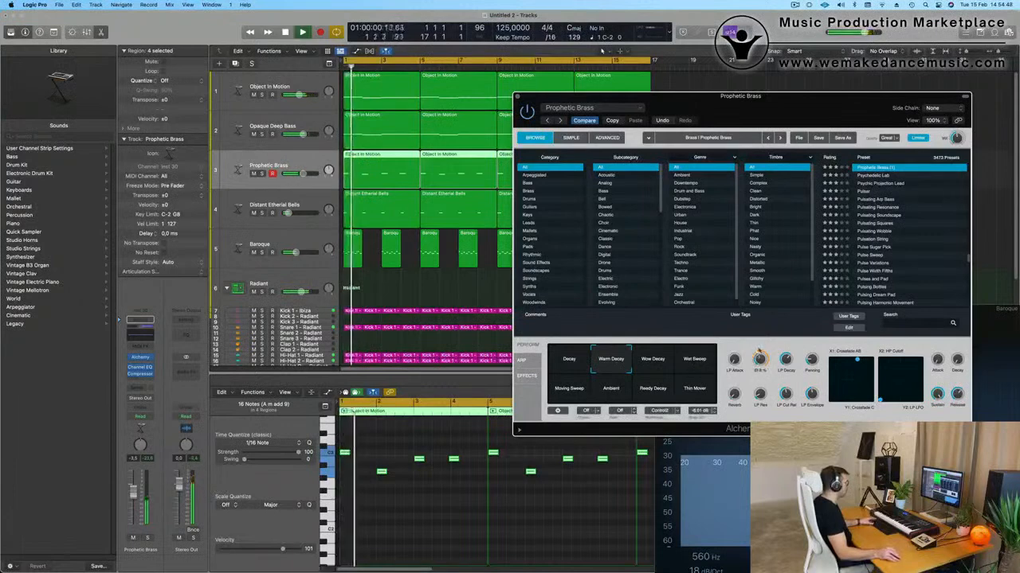
click(654, 363)
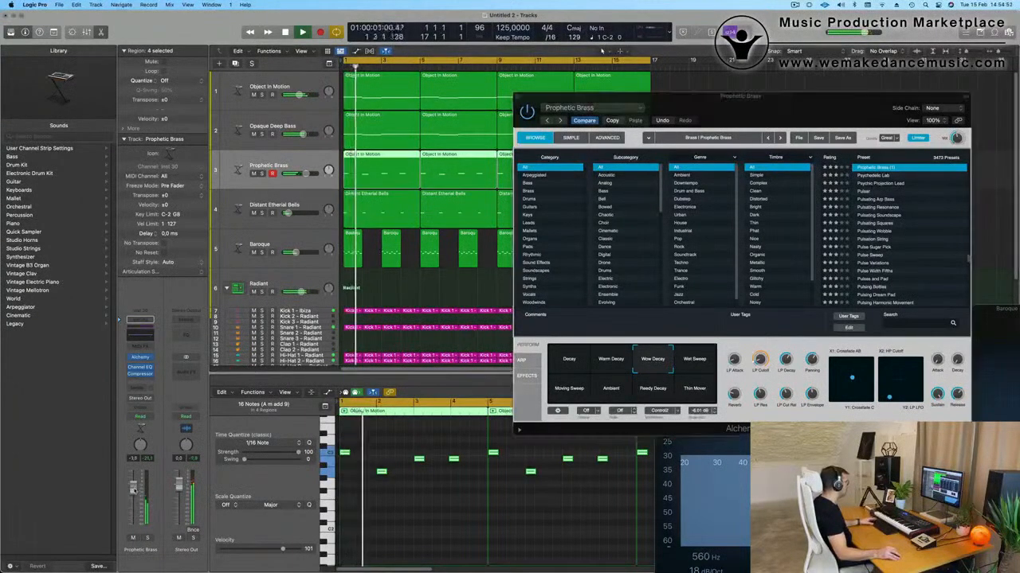
Step: Move the fourth note of the first Prophetic Brass region slightly later, and replace the other three regions with repeats of it
click(453, 459)
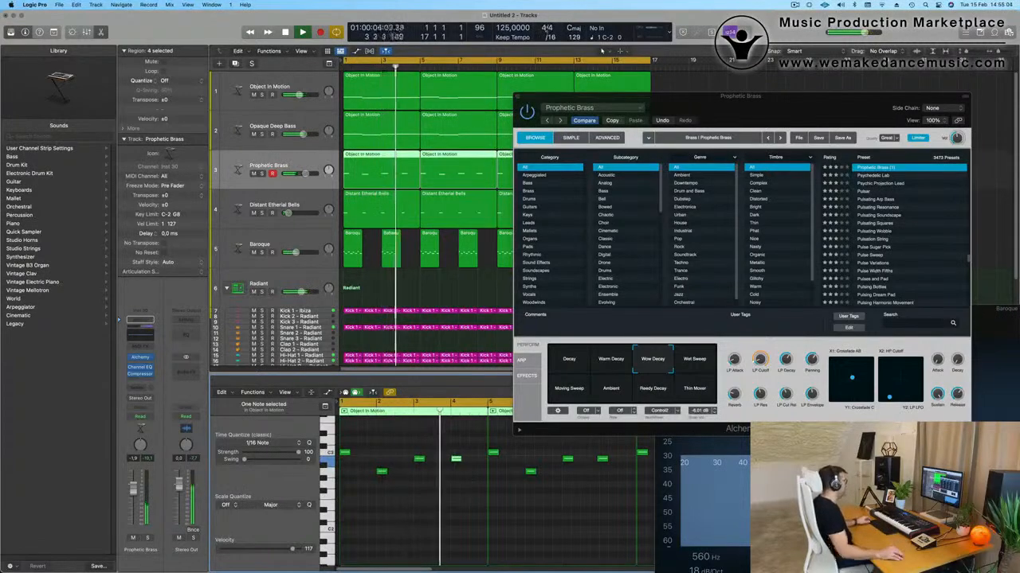
drag(718, 110, 577, 294)
key(space)
drag(679, 169, 367, 180)
key(Delete)
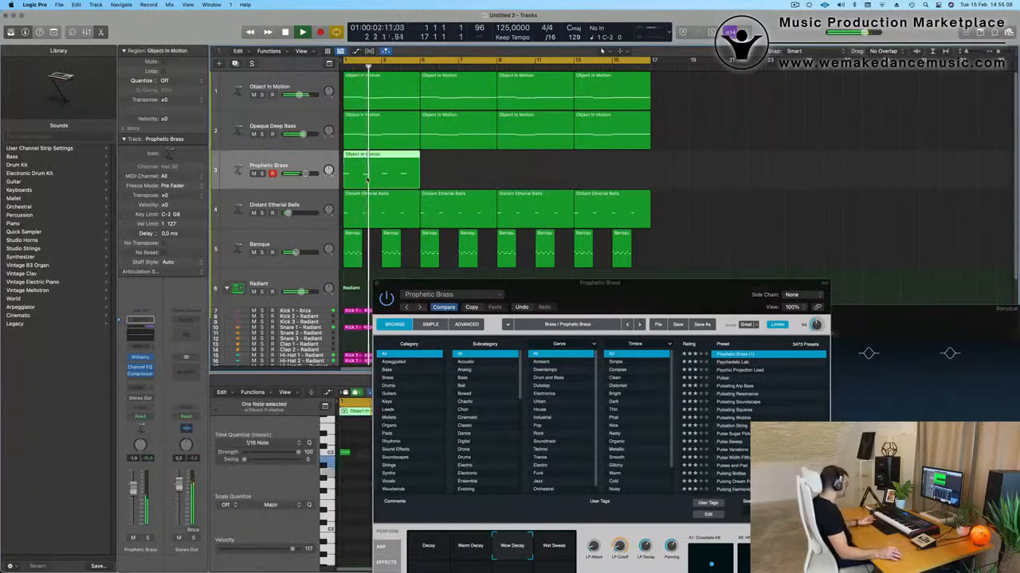
key(super+r)
key(super+r)
key(super+r)
click(677, 239)
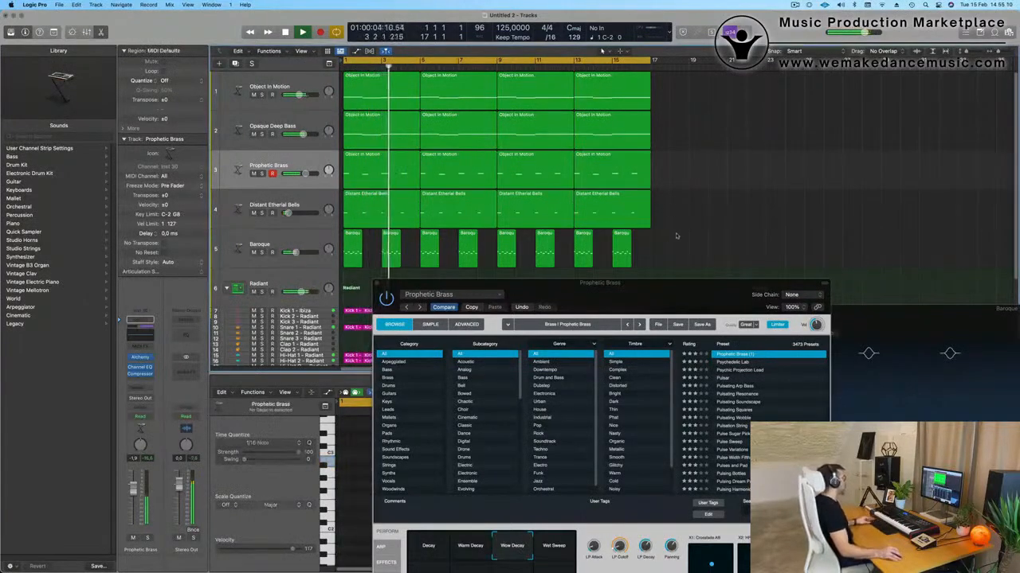
Step: Set the Prophetic Brass track's volume to -1.7 dB during playback, close its Alchemy window and restart from the beginning
drag(662, 282, 757, 116)
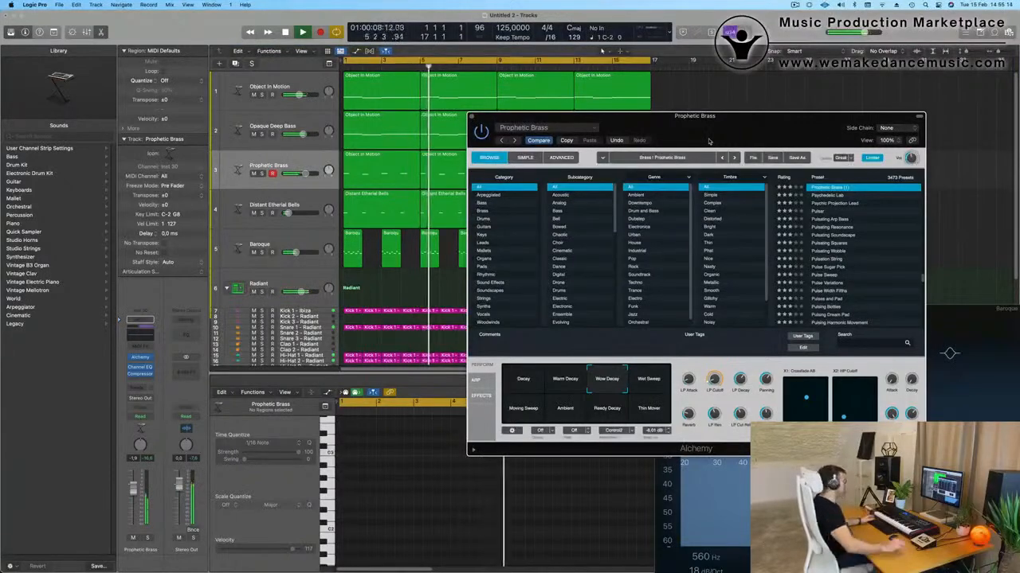
drag(709, 140, 747, 104)
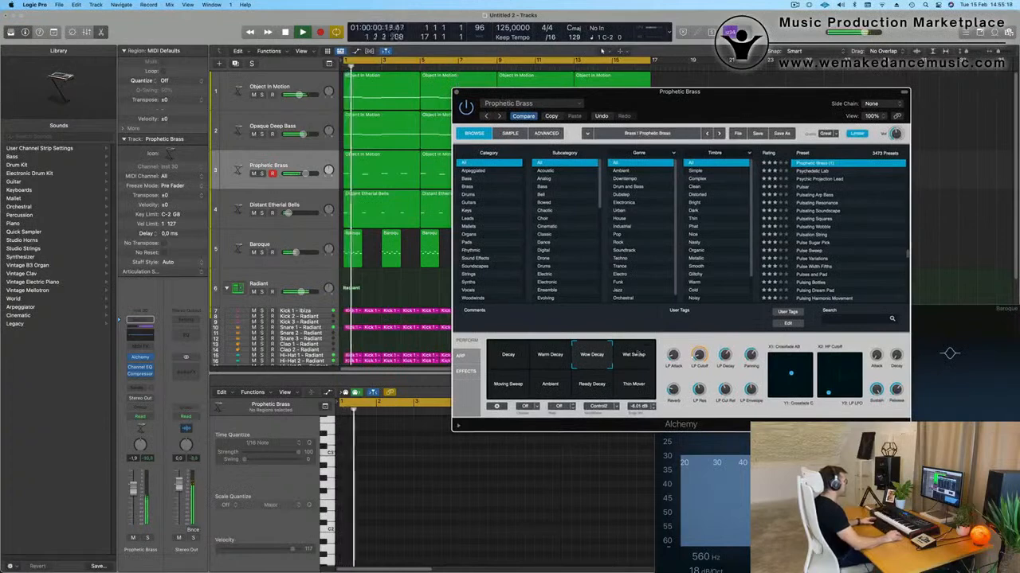
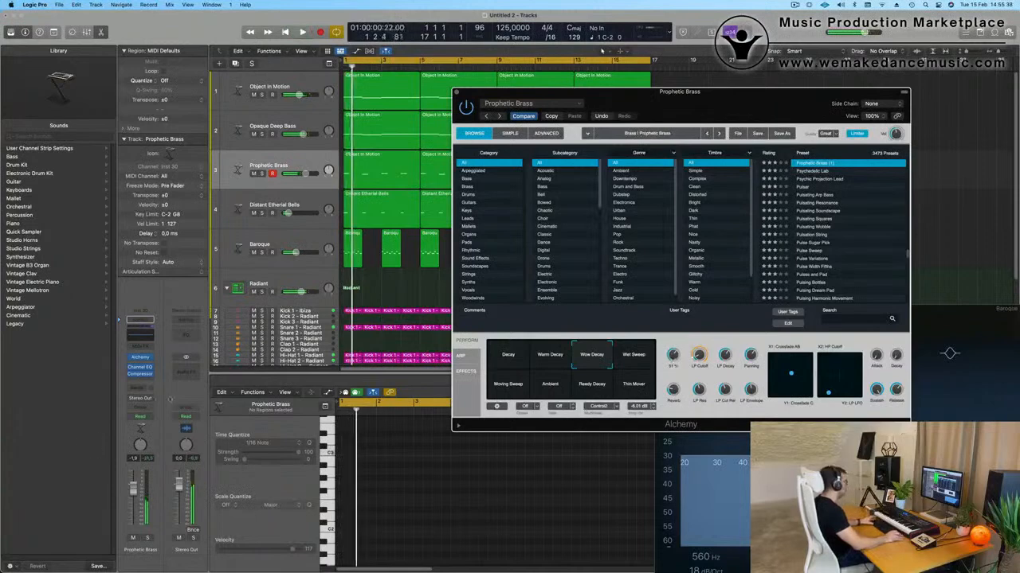
key(space)
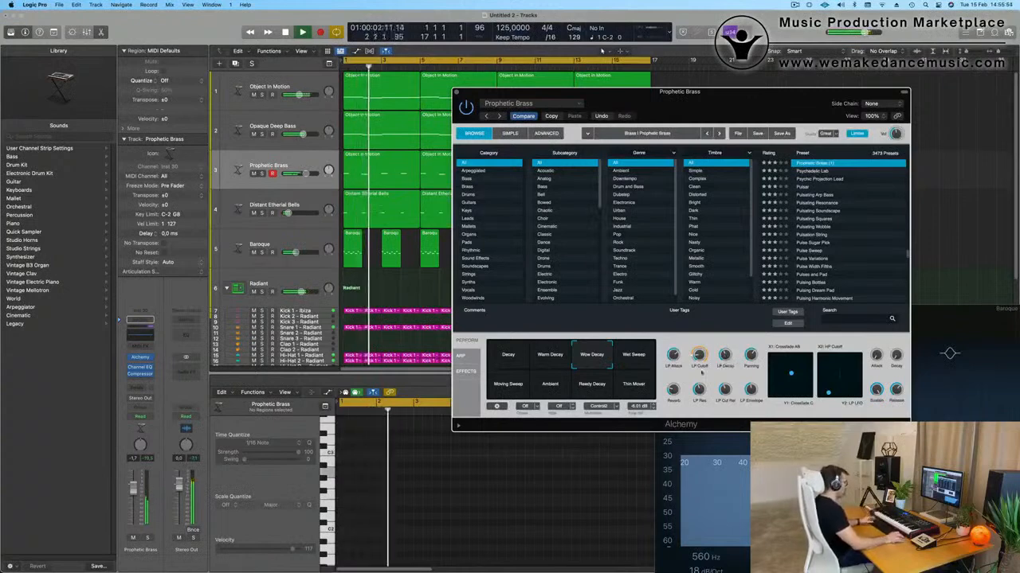
drag(784, 102, 797, 133)
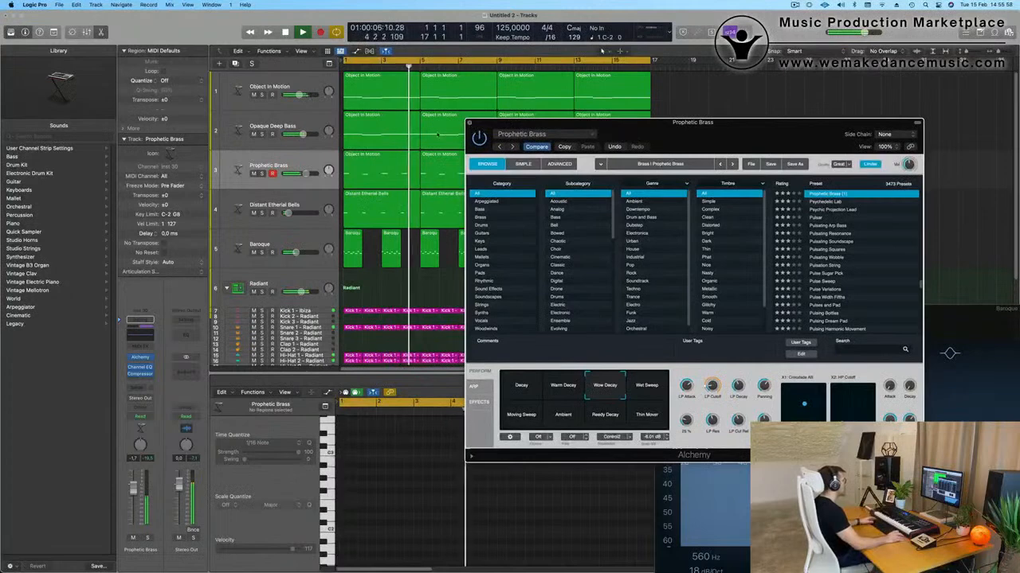
click(471, 124)
key(Return)
key(Return)
Step: Set a 122 Hz, 24 dB/Oct low cut on Prophetic Brass, lower its volume to -4.3 dB and close the EQ windows
click(306, 166)
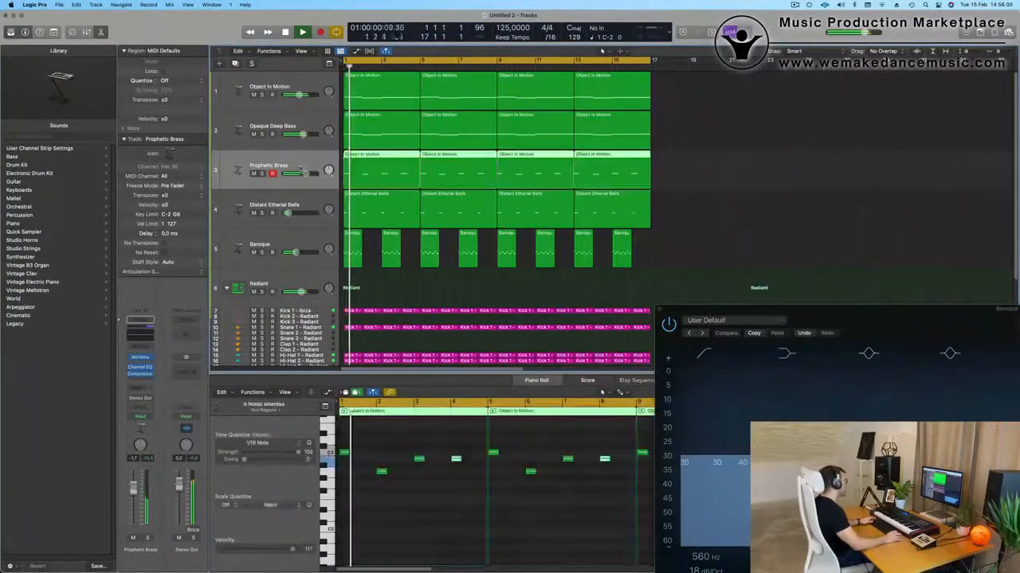
click(140, 367)
drag(365, 375, 364, 365)
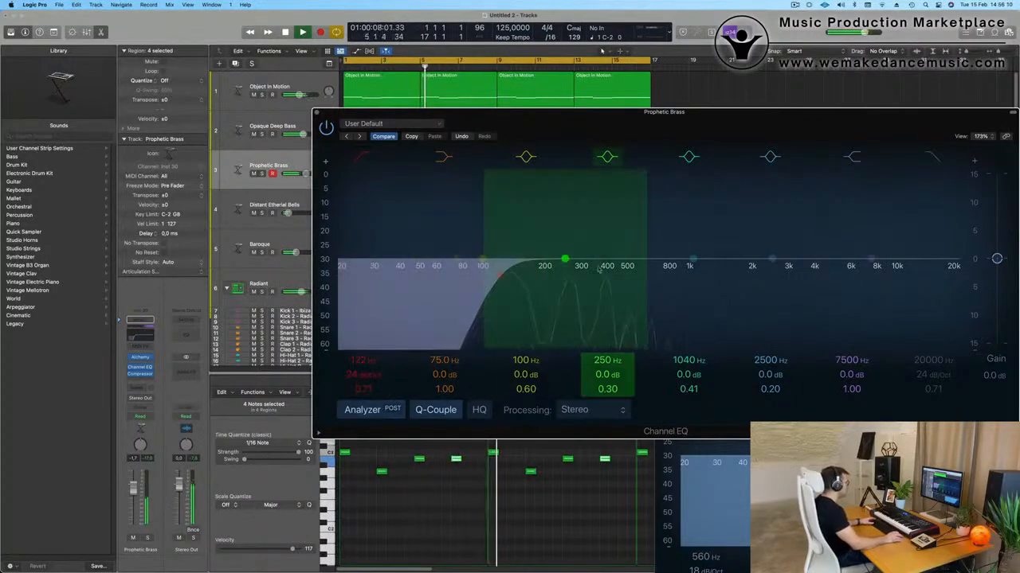
click(317, 113)
key(space)
key(space)
key(space)
key(space)
key(space)
key(space)
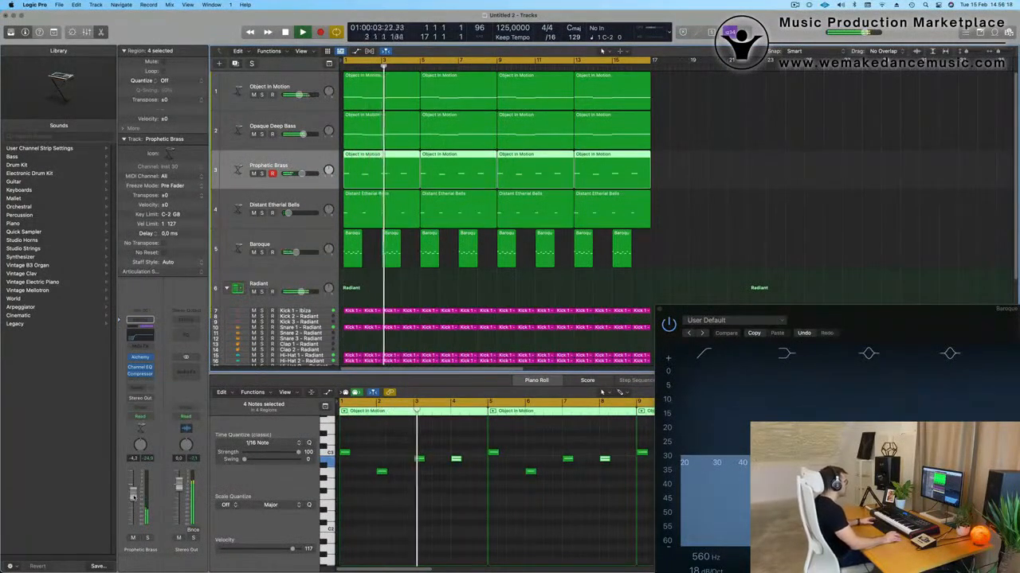
click(659, 311)
Step: Duplicate the Object In Motion track and move the new track below Baroque
ctrl+alt+click(547, 295)
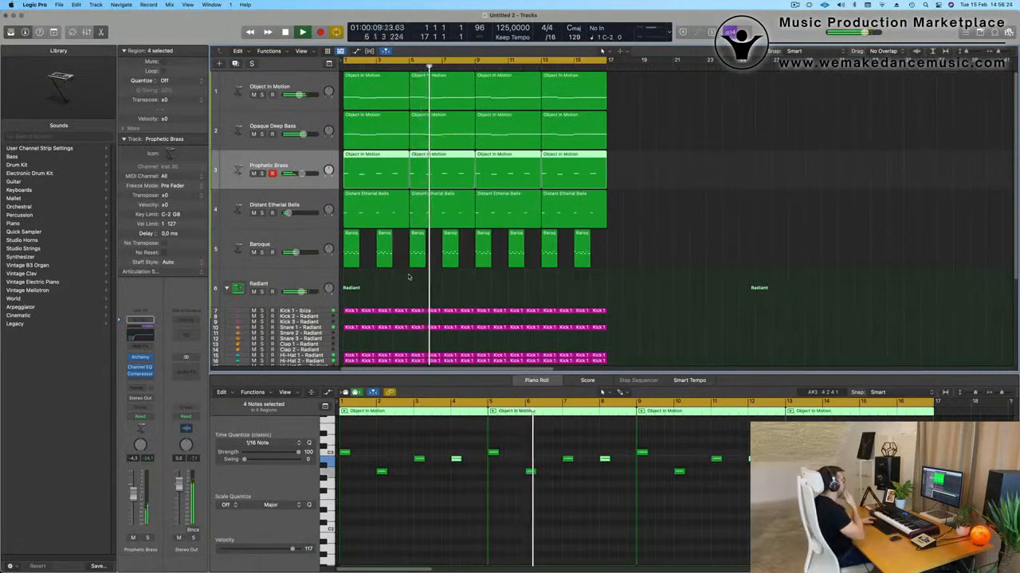
scroll(352, 129, down, 2)
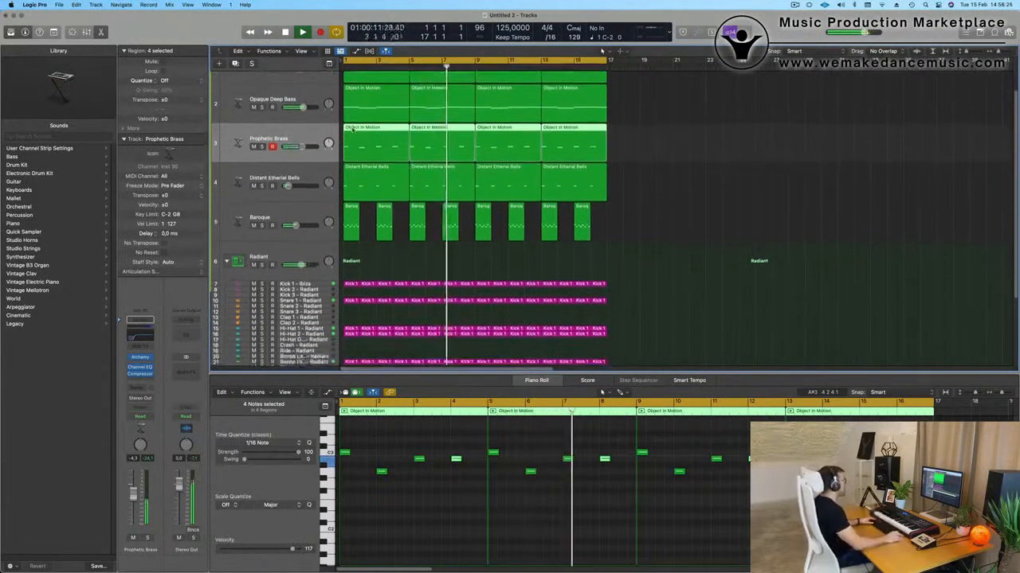
scroll(314, 88, up, 2)
click(310, 83)
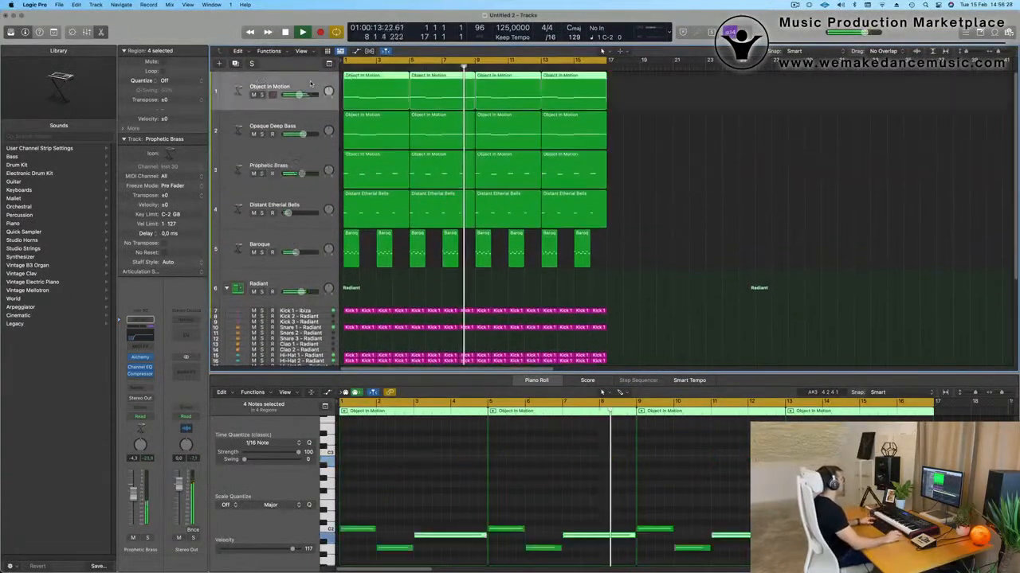
click(346, 77)
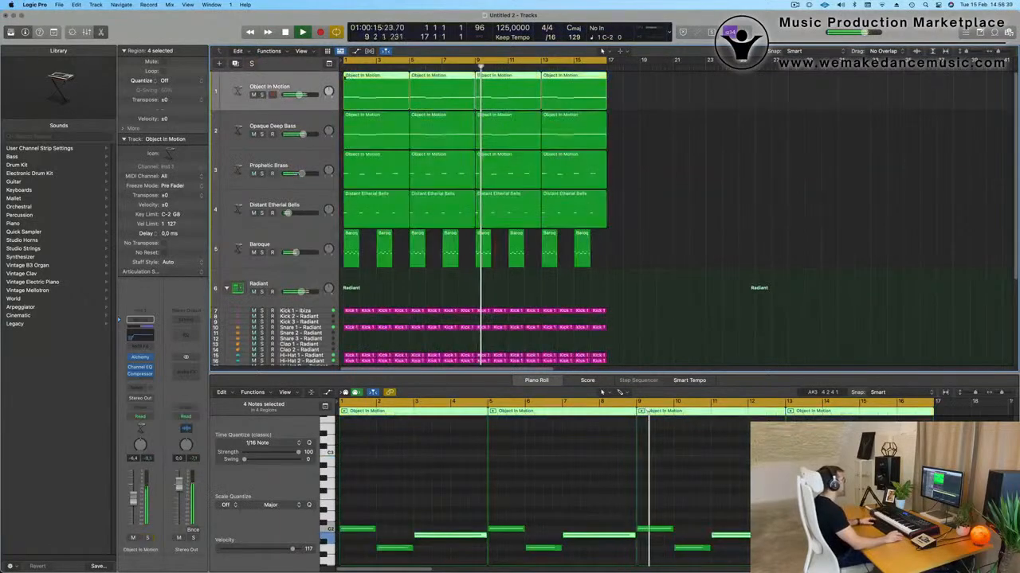
key(Return)
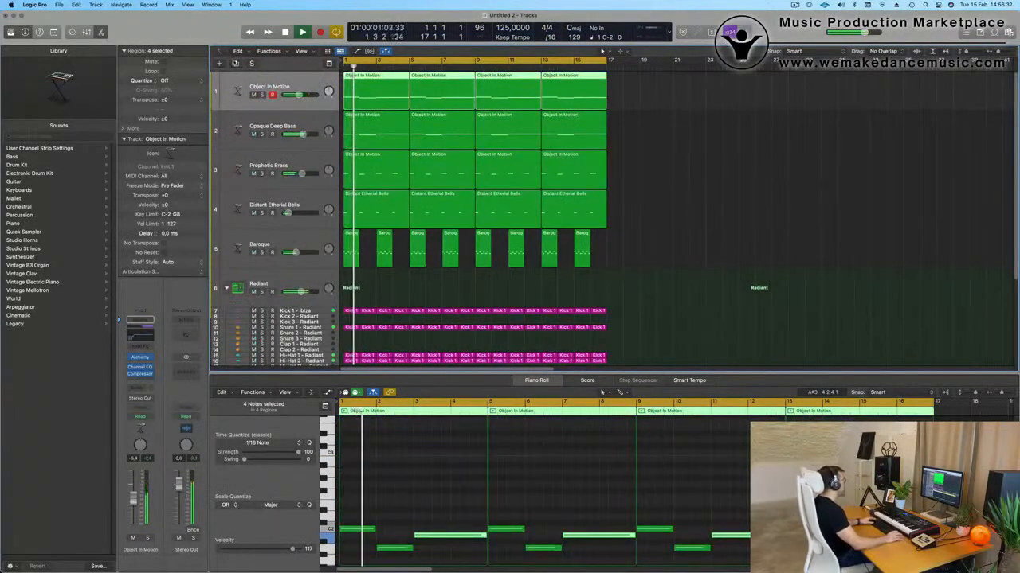
key(super+d)
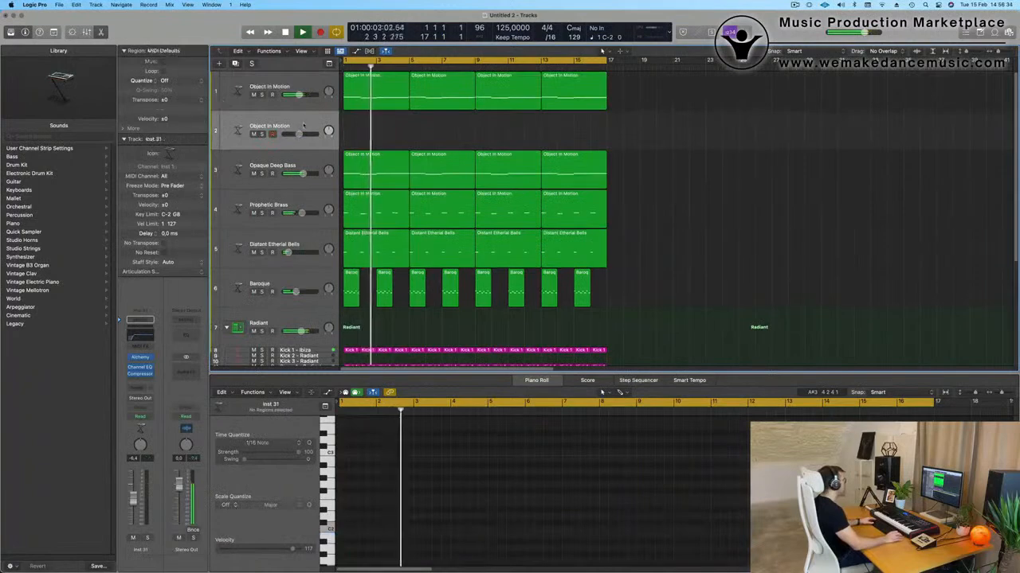
drag(303, 125, 305, 278)
key(Return)
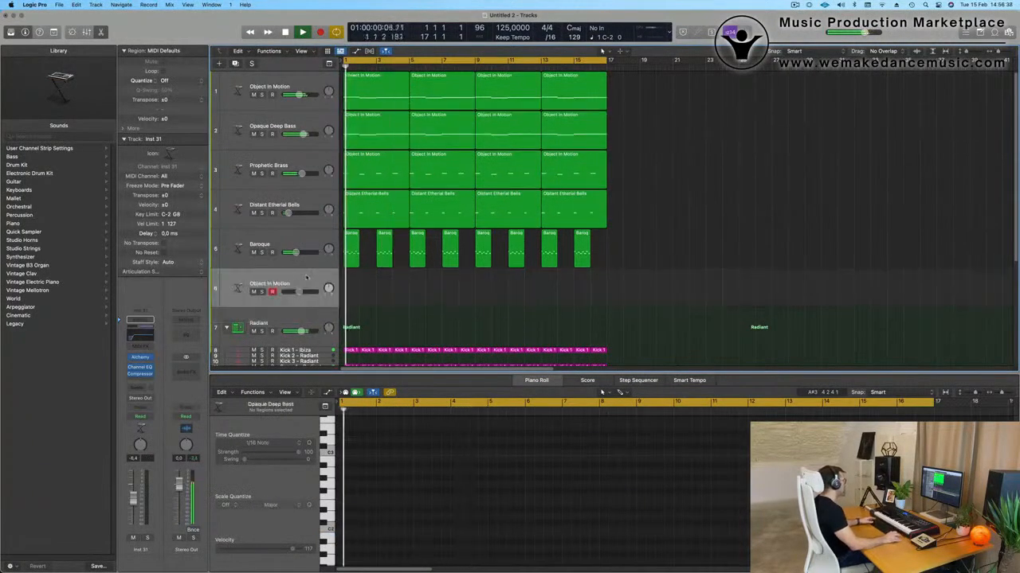
Step: Copy the first Object In Motion region onto the new track at bar 1 and duplicate its three notes an octave higher
drag(371, 106, 373, 306)
drag(482, 559, 370, 459)
key(Return)
key(space)
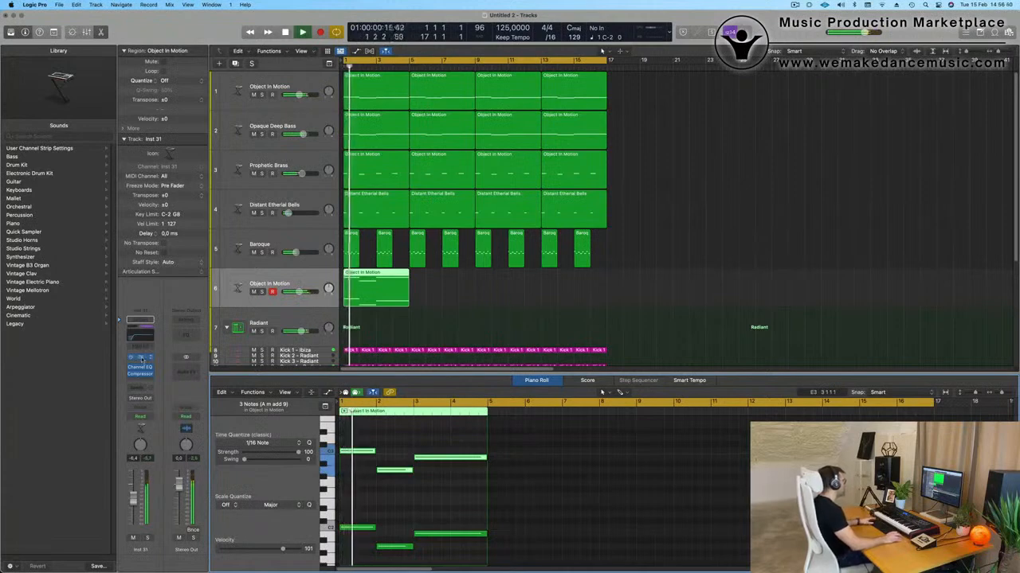
Step: Repeat the layered region along the new track and load the Cirrus Clouds preset from Alchemy's Pads category
key(v)
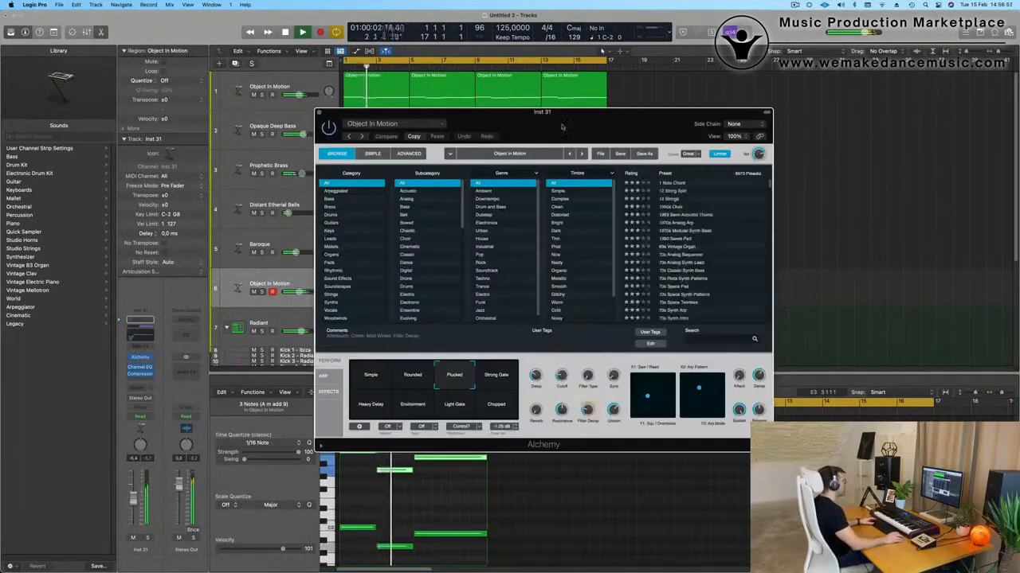
drag(563, 127, 841, 129)
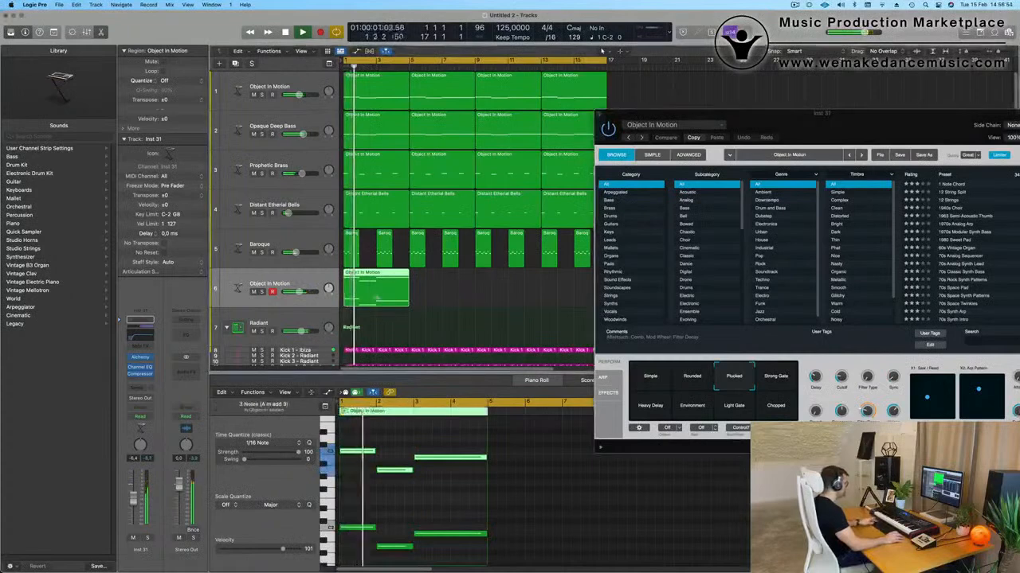
drag(849, 122, 641, 115)
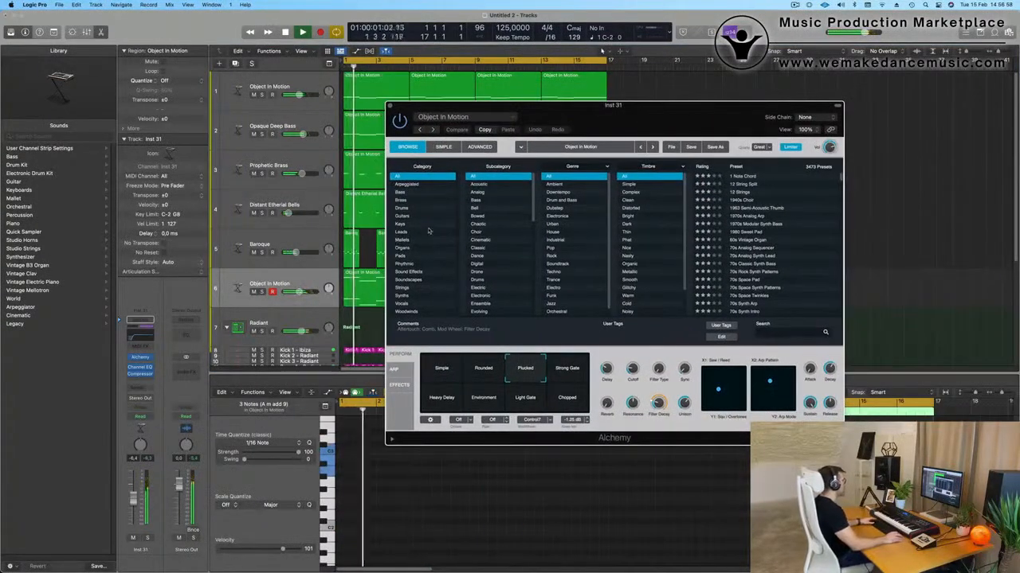
click(423, 255)
scroll(746, 255, down, 10)
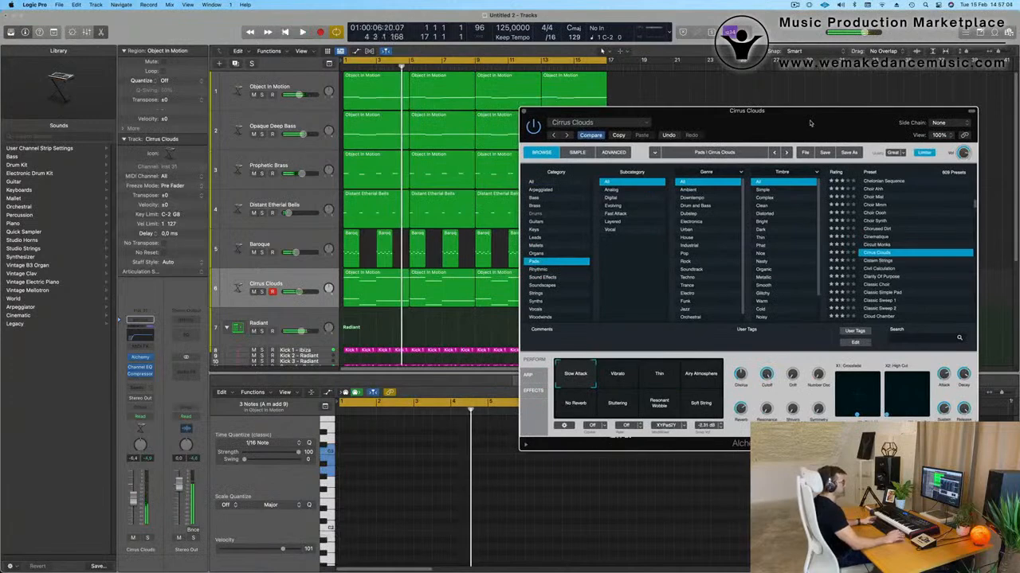
drag(810, 123, 765, 110)
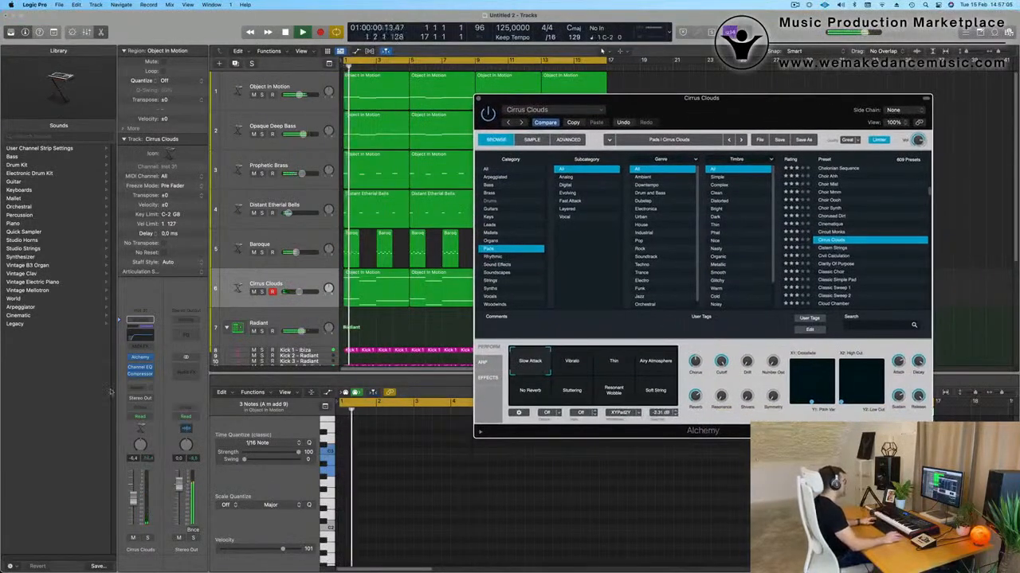
Step: Set the Cirrus Clouds track's volume to -2.4 dB and try the Vibrato and Thin variations of the preset
drag(134, 488, 134, 485)
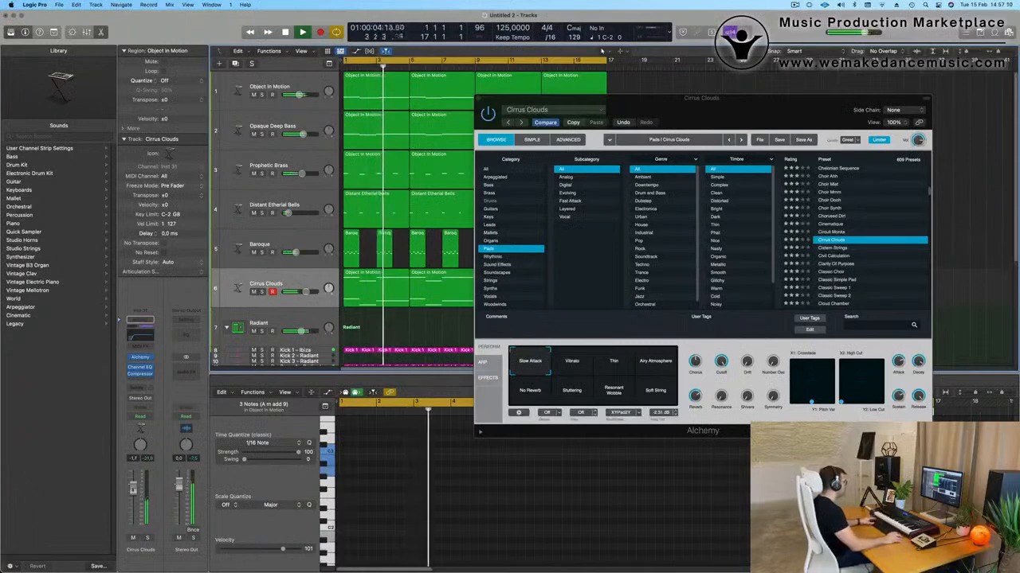
click(580, 364)
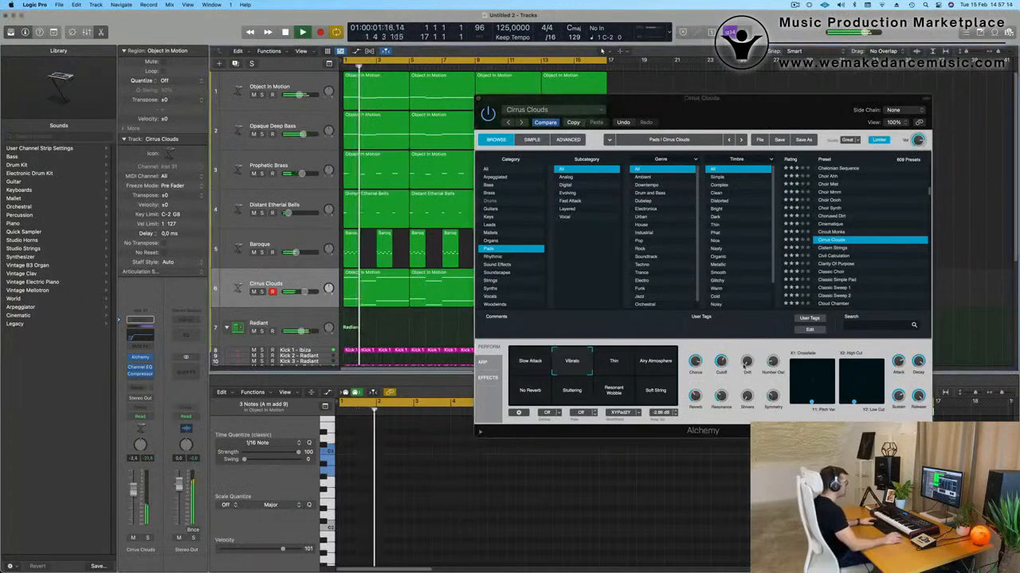
mouse_move(898, 379)
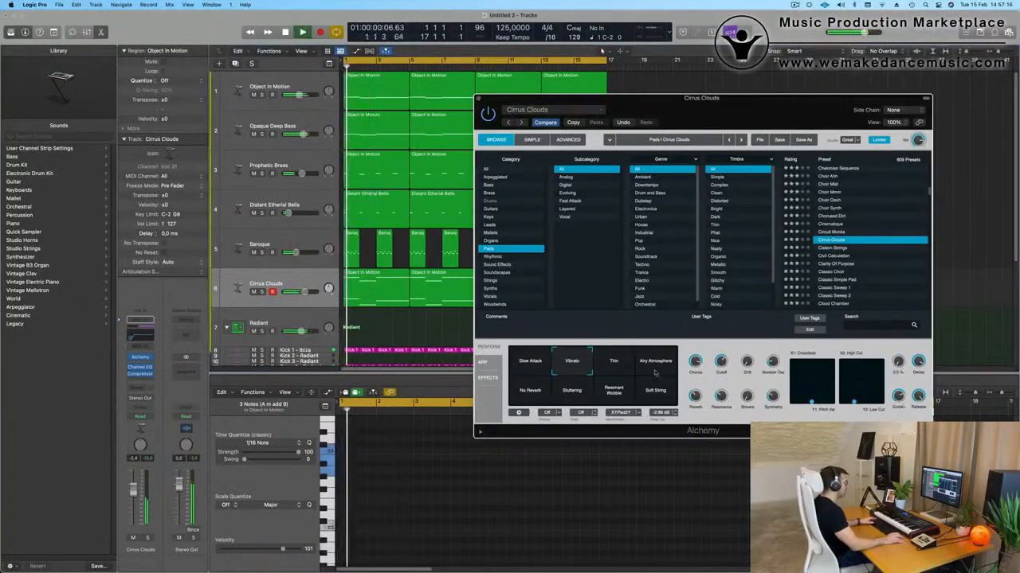
click(630, 371)
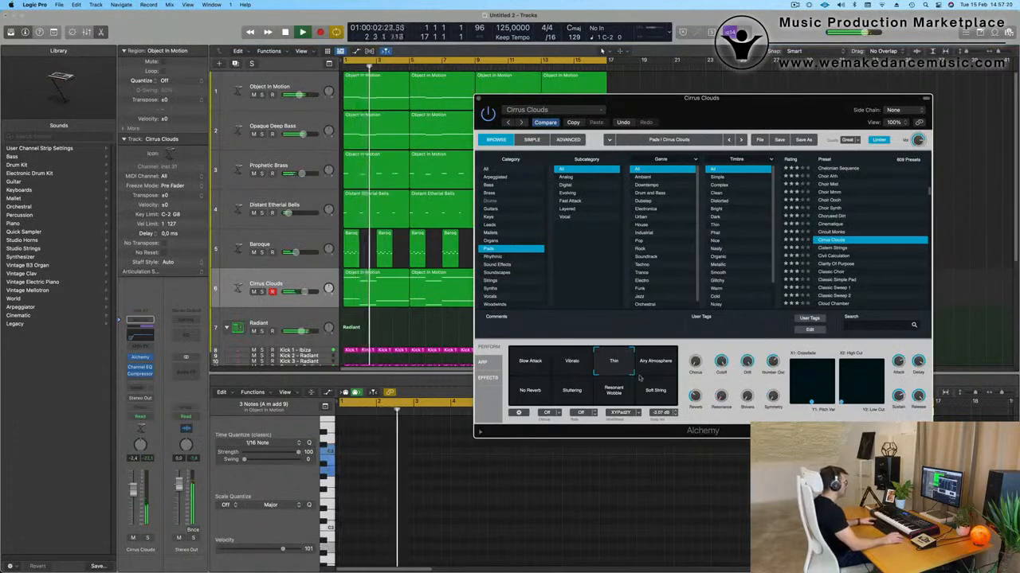
Step: Audition the No Reverb variation of Cirrus Clouds and the Cistern Strings pad preset against the loop
key(Return)
key(Return)
click(534, 397)
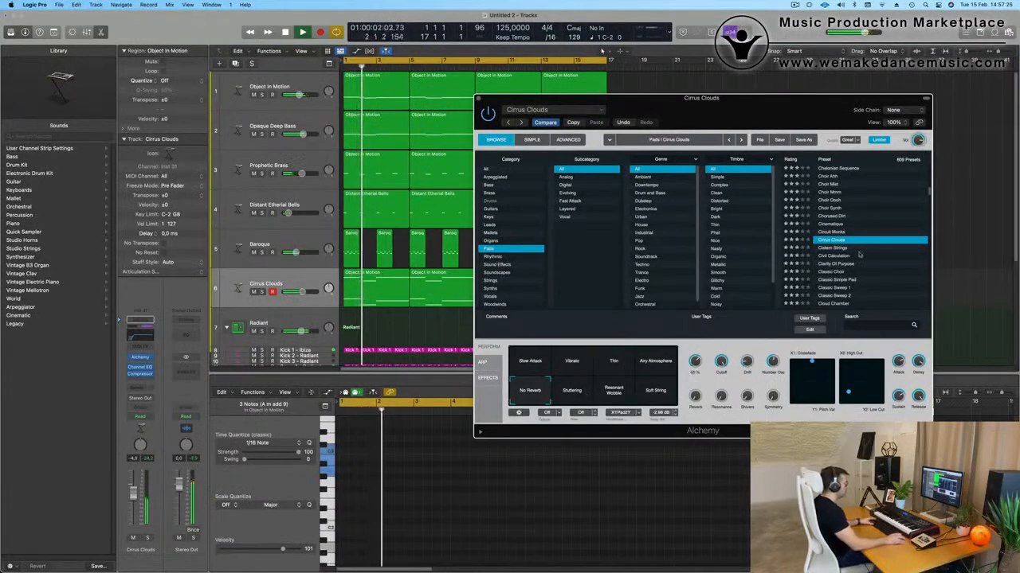
click(830, 248)
key(Return)
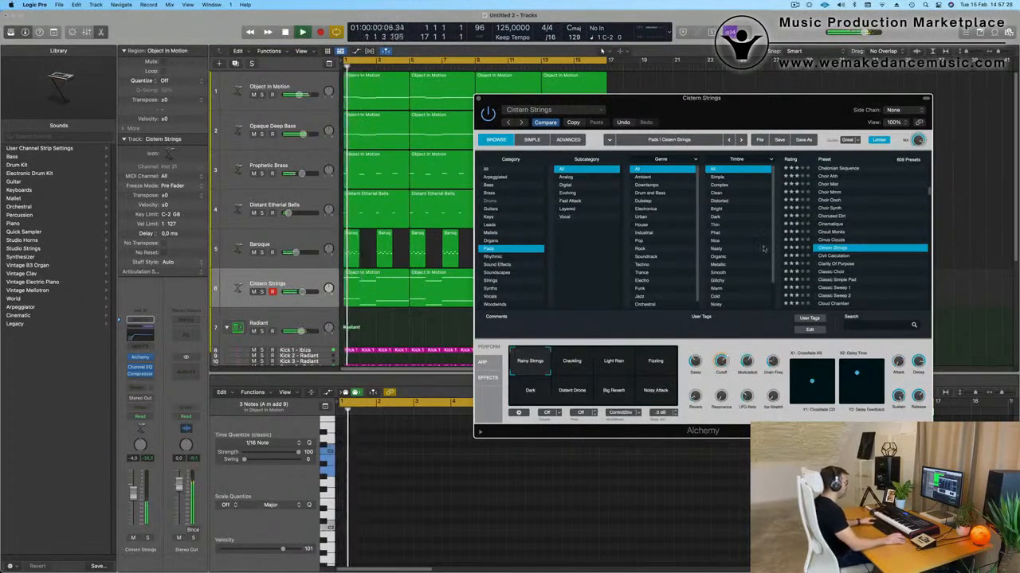
drag(779, 111, 656, 101)
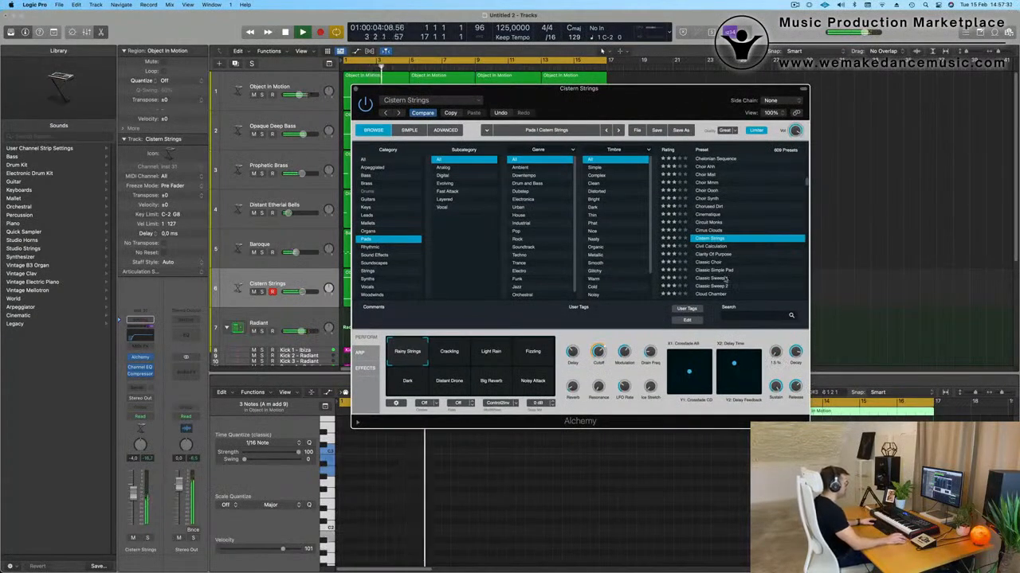
Step: Load the Classic Sweep 1 preset from Alchemy's Pads category on the layered pad track
scroll(726, 280, down, 3)
click(706, 255)
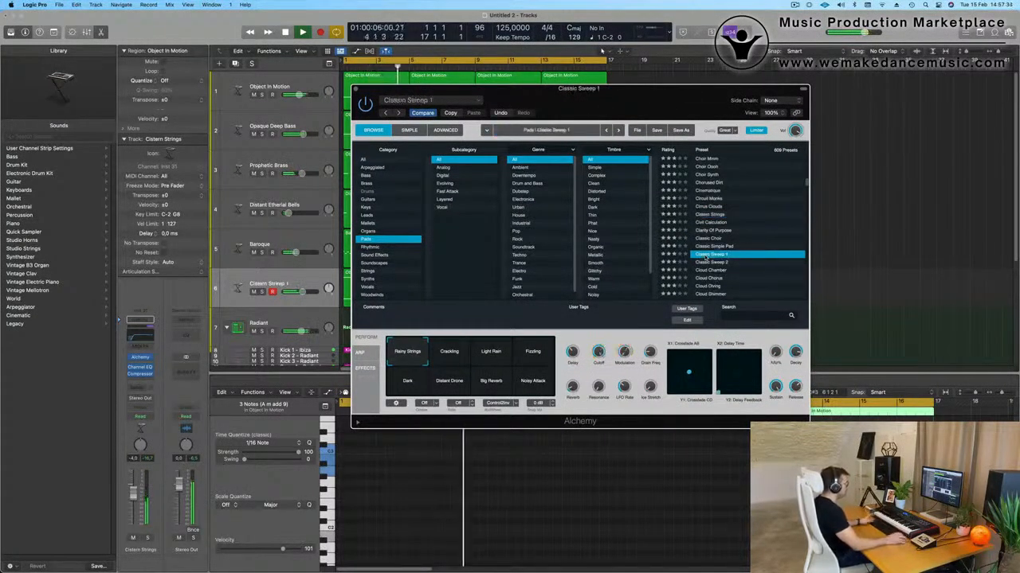
drag(643, 110, 699, 131)
Step: Audition the Tremolo, Faster Tremolo, Thin, Unison Sweep, Octave, Thinner Sweep and Flanger Sweep variations of Classic Sweep 1
click(511, 381)
click(553, 377)
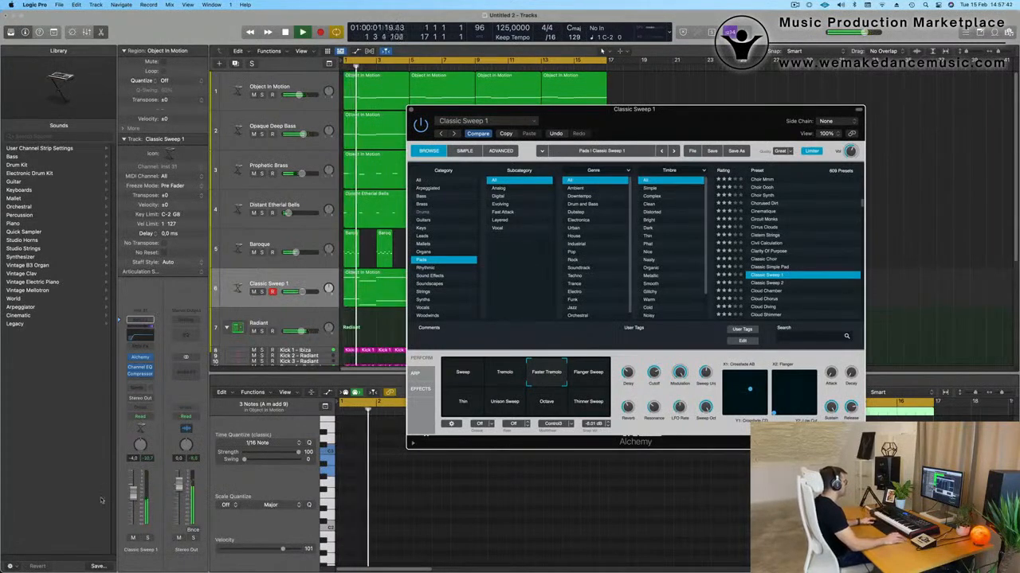
click(593, 384)
click(461, 404)
click(504, 405)
click(550, 403)
click(594, 404)
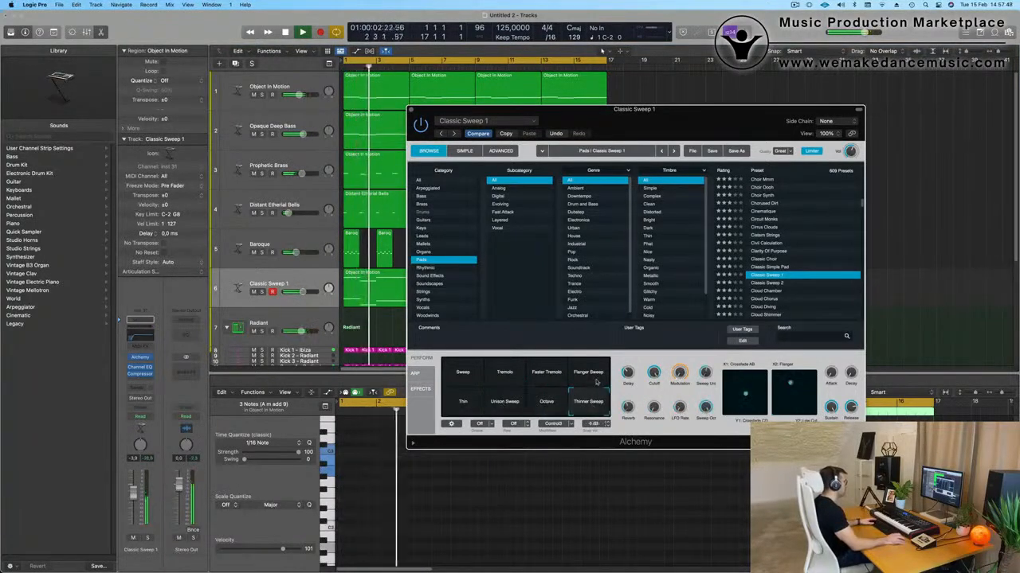
click(593, 372)
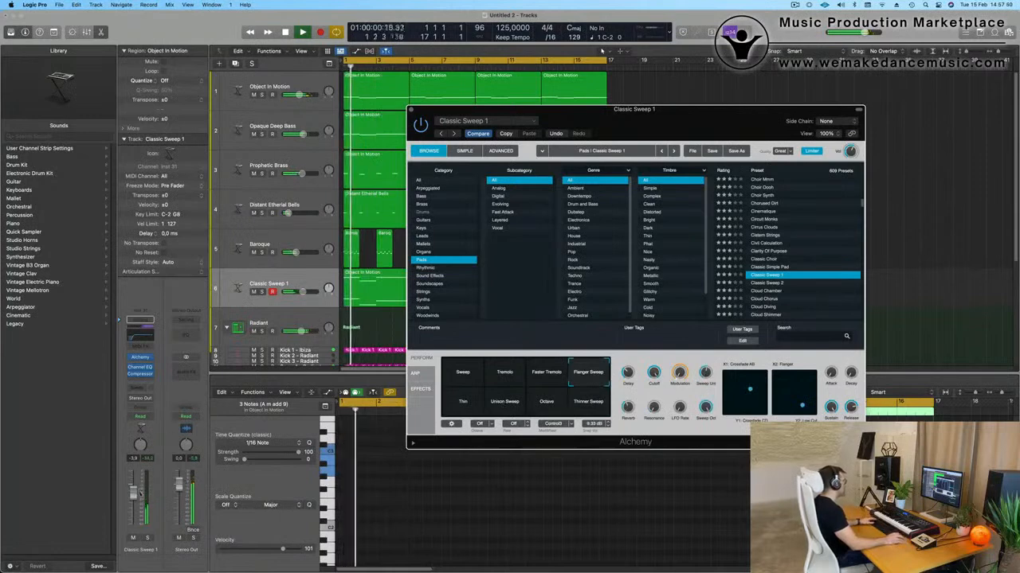
Step: Choose the Sweep variation, fine-tune its cutoff, set the Classic Sweep 1 track's volume to -1.1 dB and close Alchemy
click(466, 373)
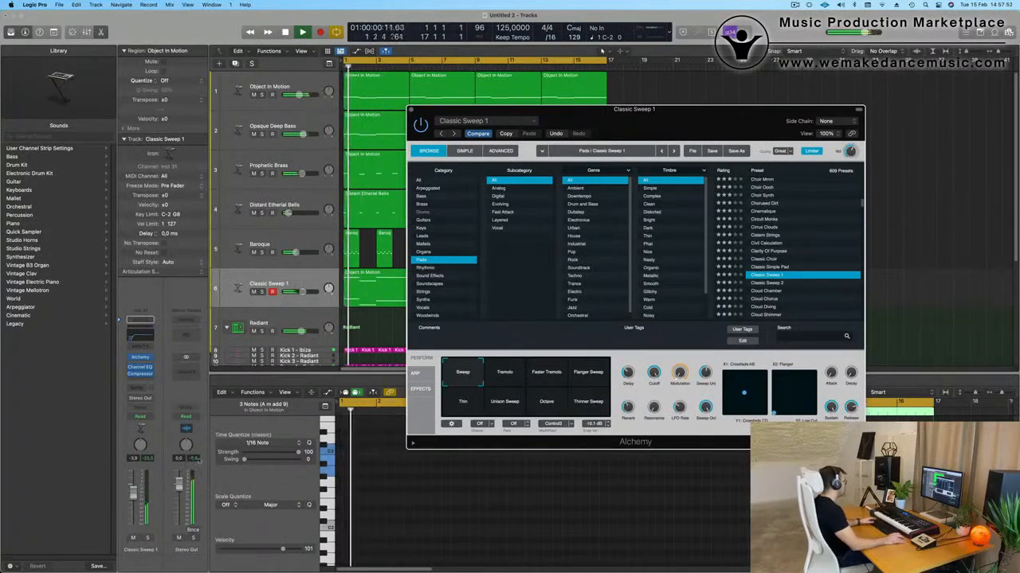
drag(654, 373, 654, 375)
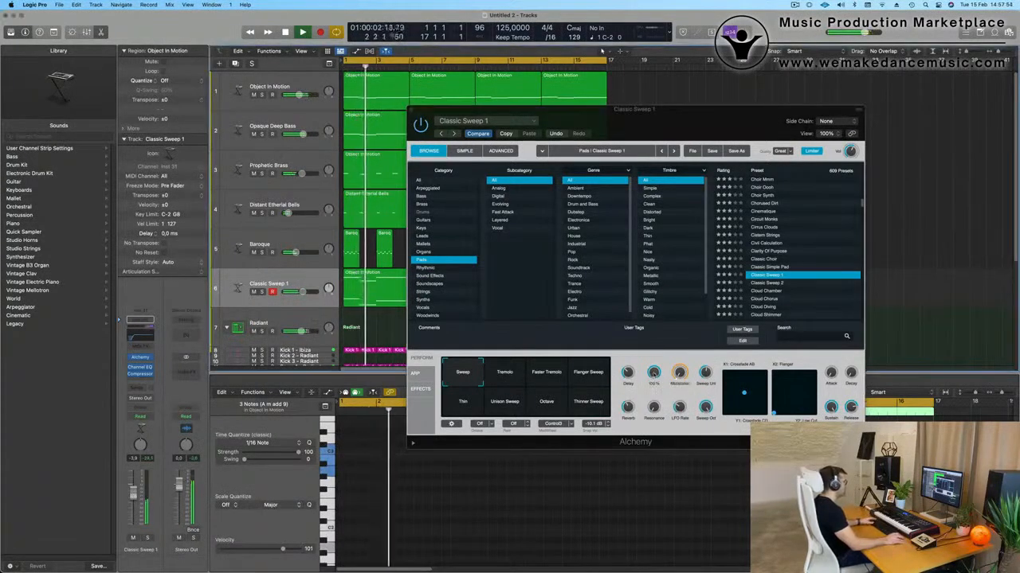
click(660, 428)
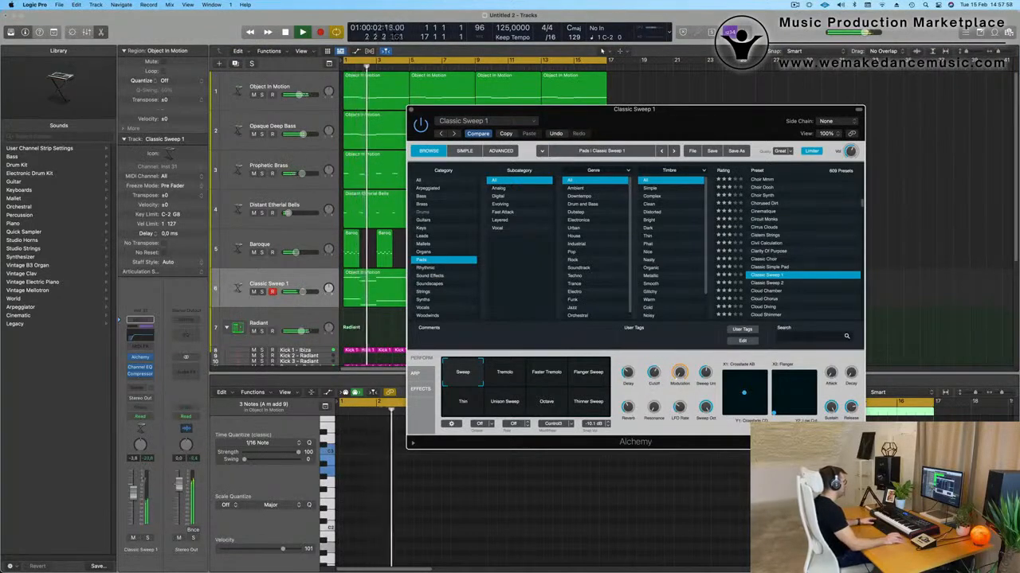
drag(133, 494, 133, 487)
drag(656, 376, 656, 373)
drag(677, 133, 688, 125)
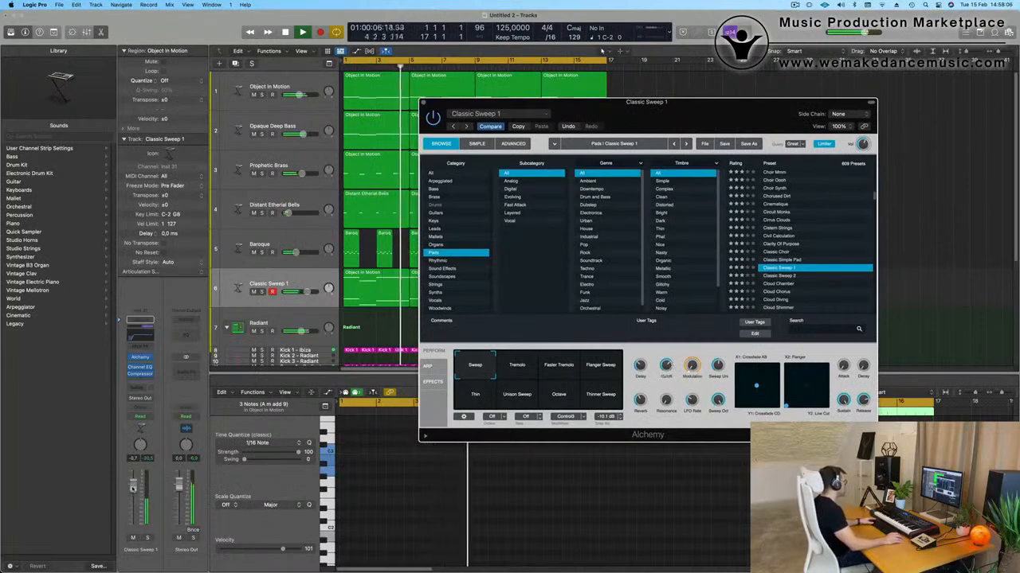
drag(133, 488, 133, 489)
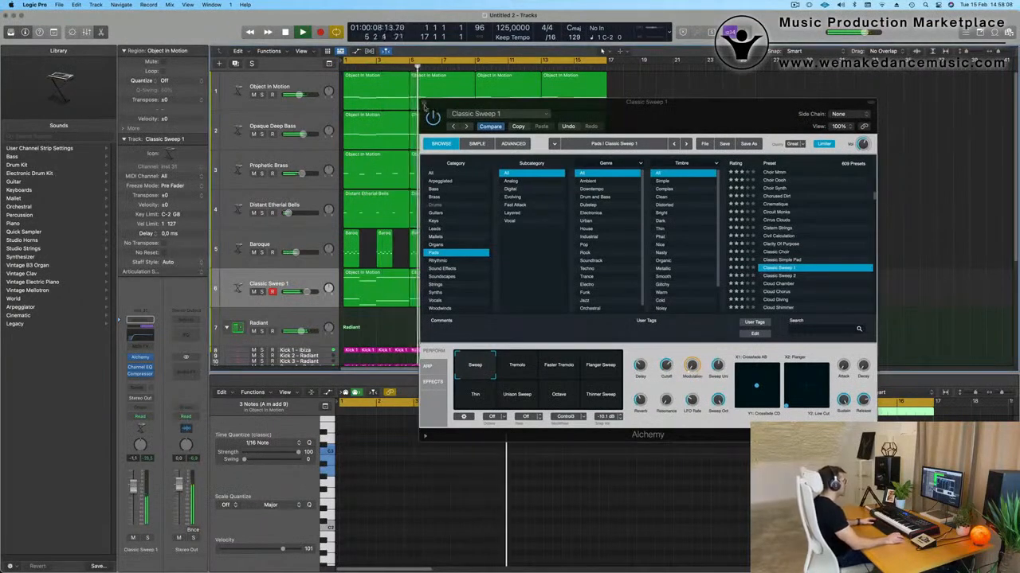
click(423, 103)
Step: Check the Classic Sweep 1 pad by toggling its solo and review its regions' notes while the loop plays
click(262, 292)
click(262, 292)
click(308, 280)
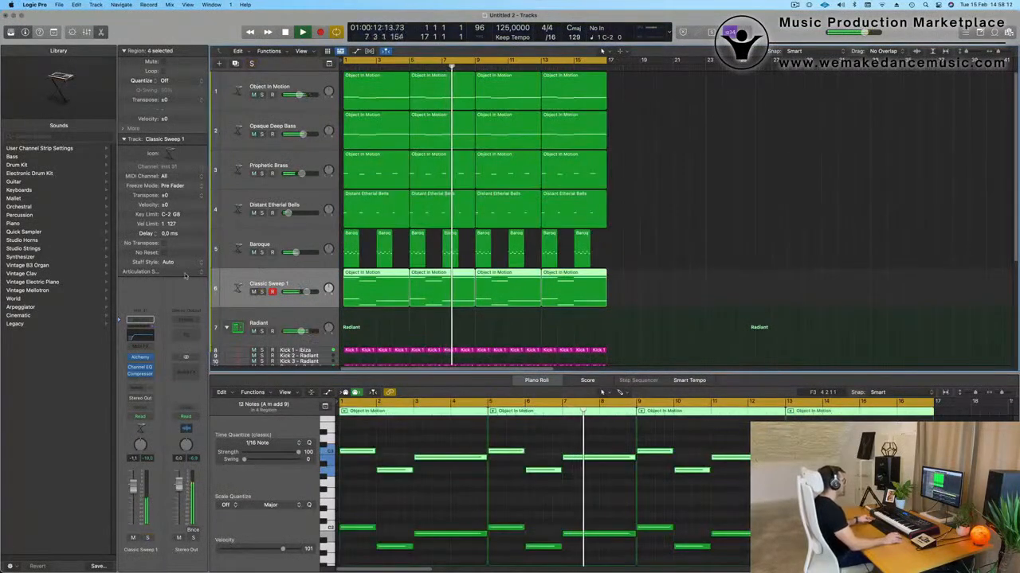
scroll(675, 212, down, 2)
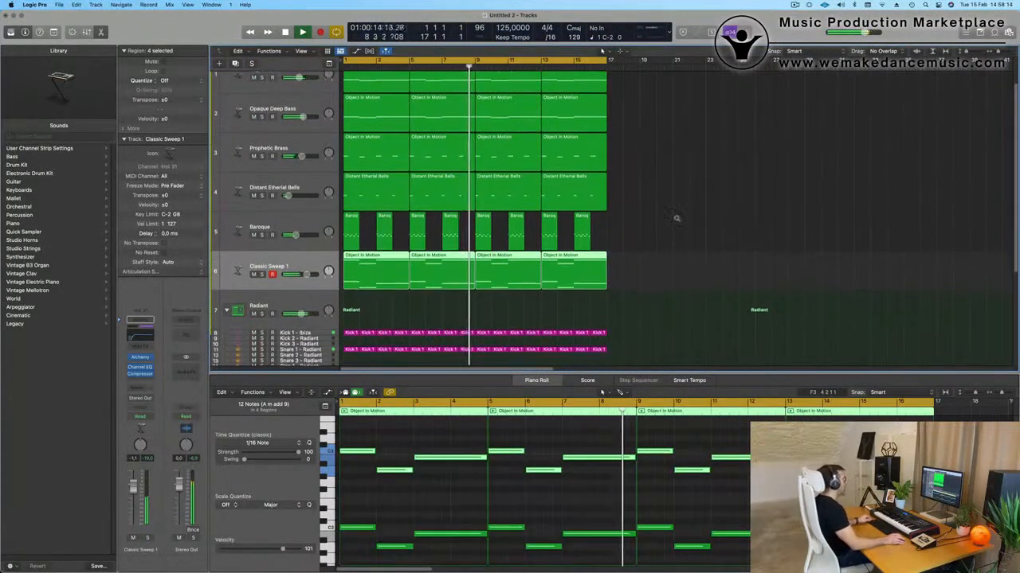
scroll(674, 211, up, 2)
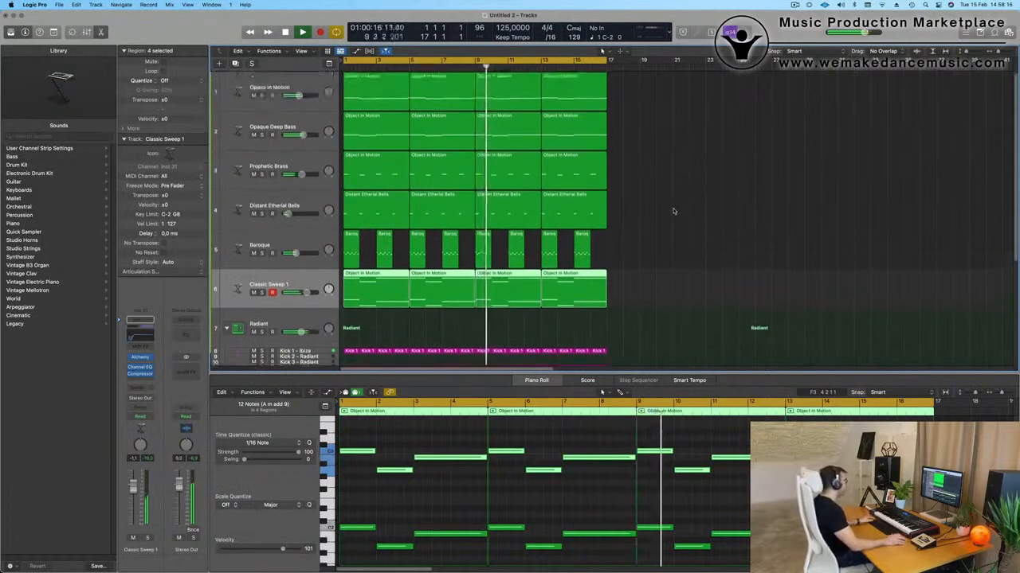
click(672, 212)
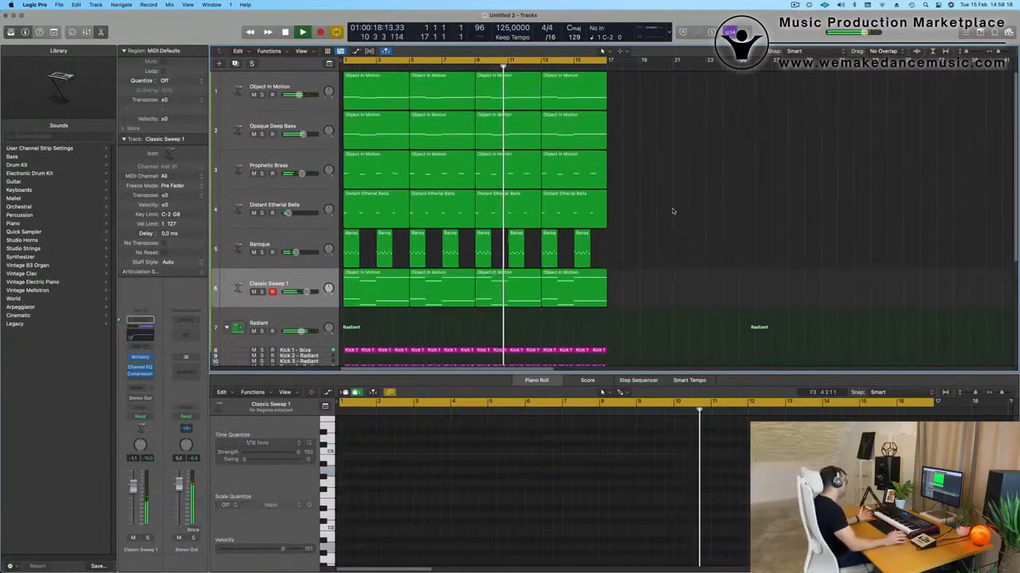
click(281, 288)
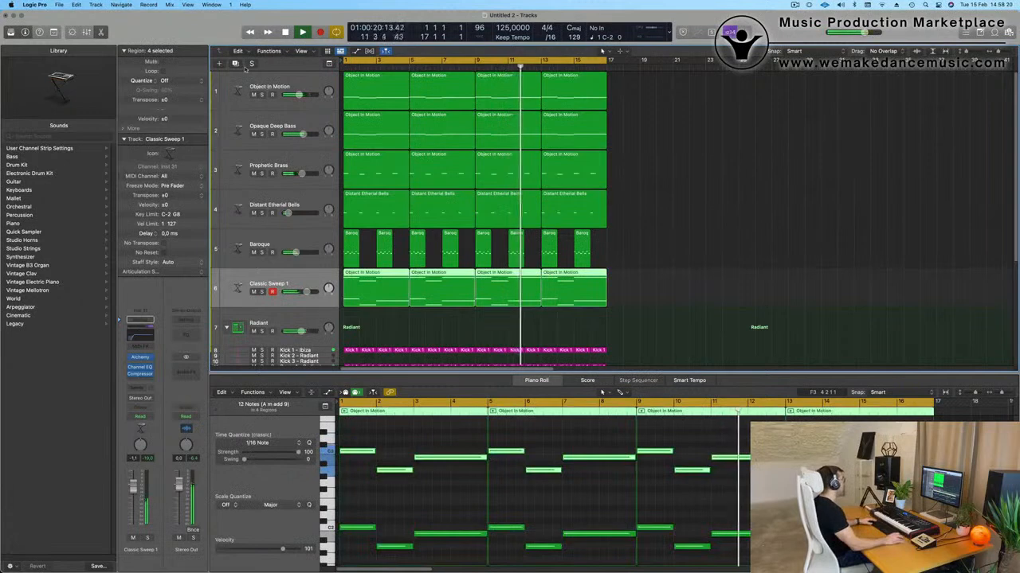
click(771, 172)
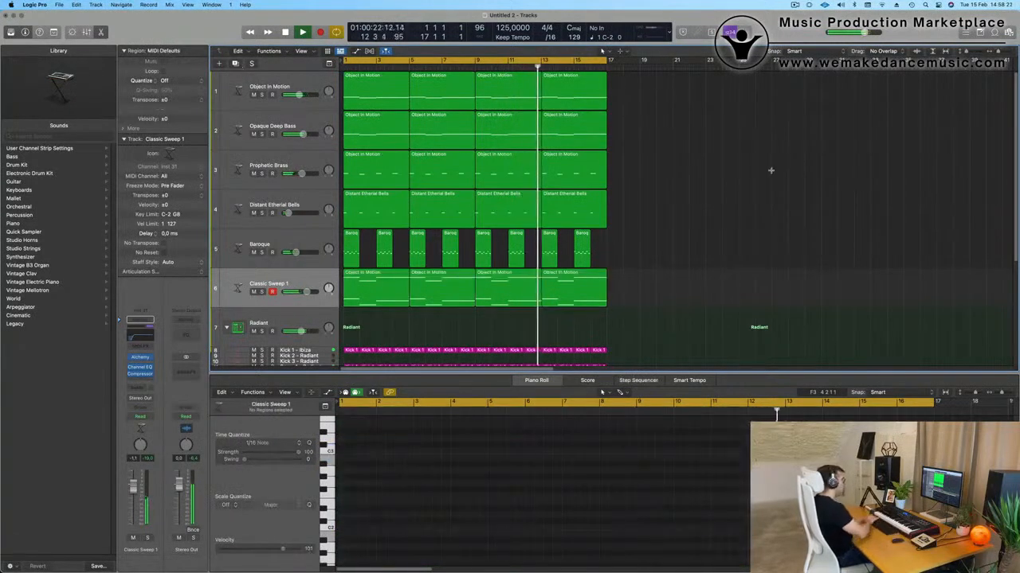
Step: Repeat all regions on every track once to extend the arrangement to bar 33
key(super+a)
key(super+r)
scroll(771, 170, down, 1)
key(super+Left)
key(super+Left)
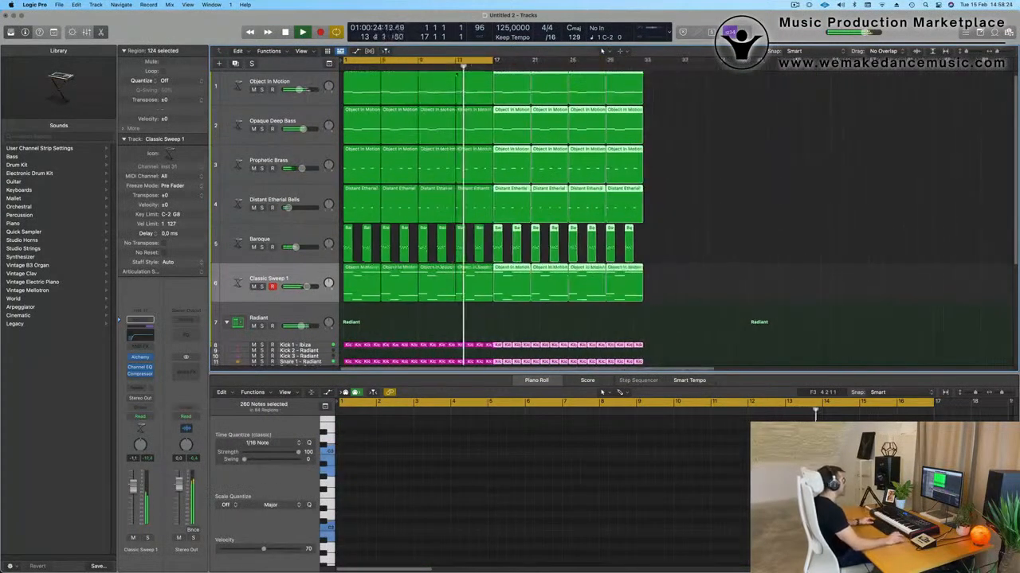
Step: Show the secondary ruler above the arrangement and clear the region selection
click(306, 51)
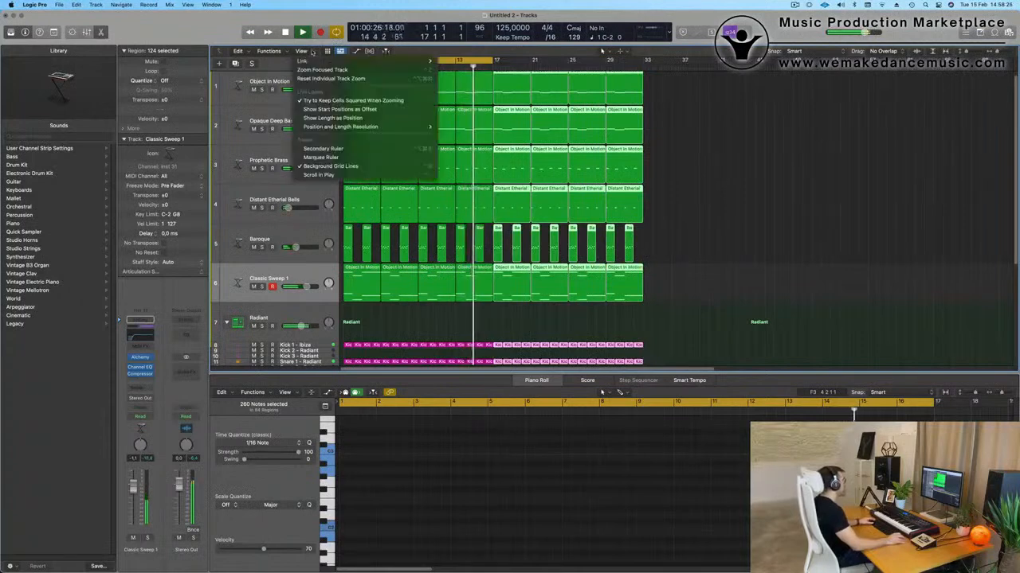
click(327, 149)
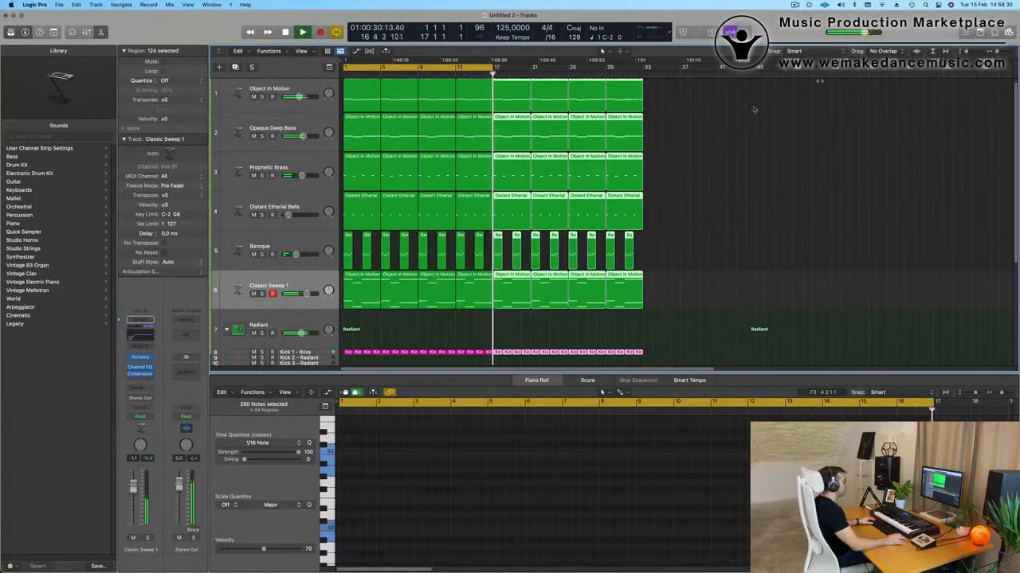
click(739, 150)
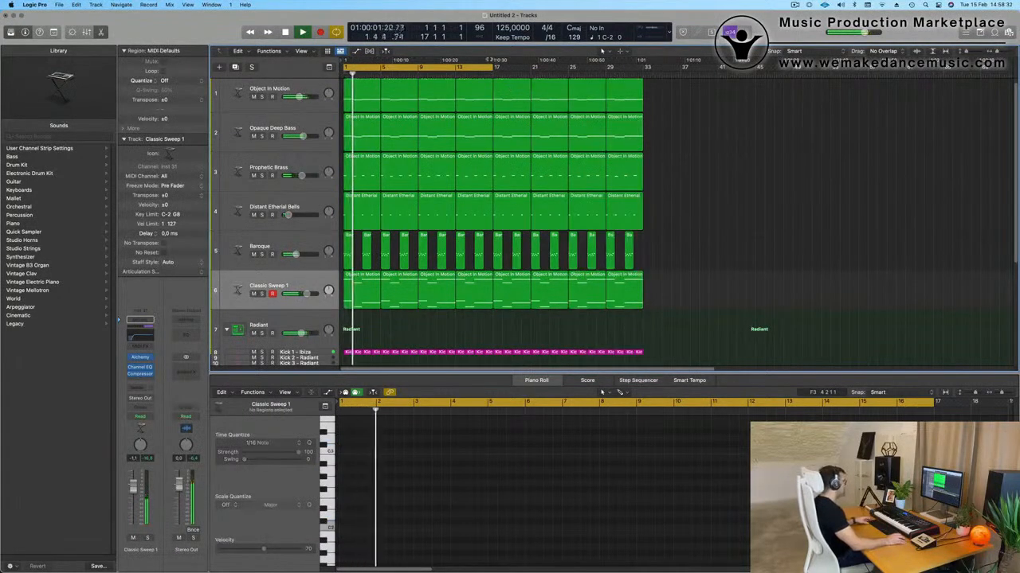
Step: Extend the cycle range to bar 33 and play the arrangement from the start, checking the Classic Sweep 1 part
drag(492, 67, 645, 86)
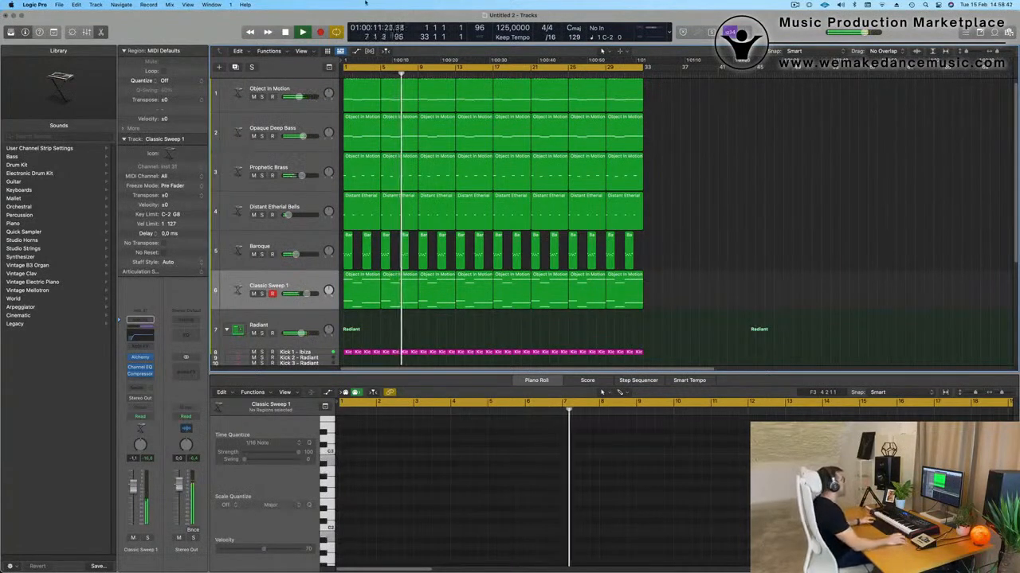
key(Return)
key(space)
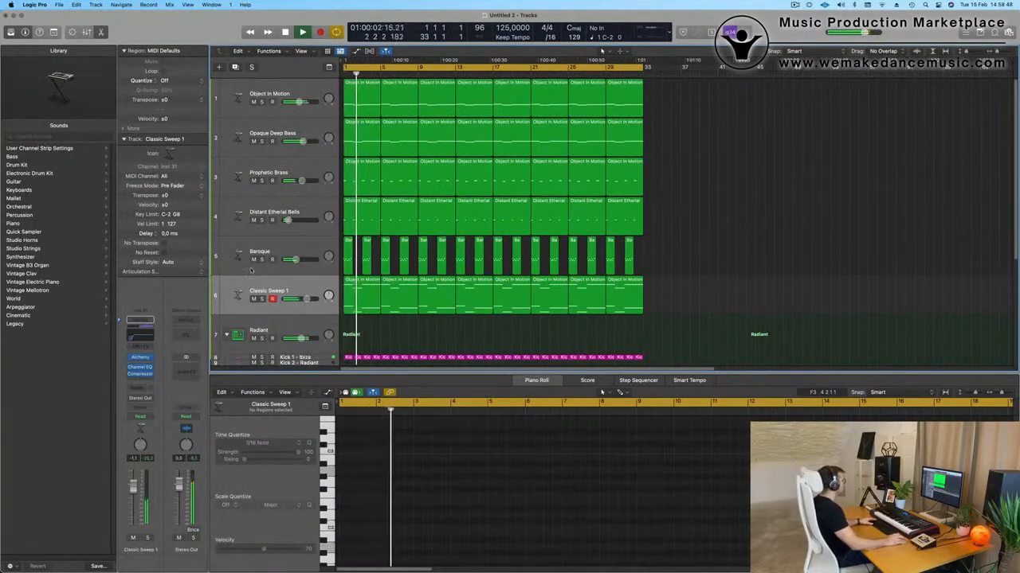
click(261, 299)
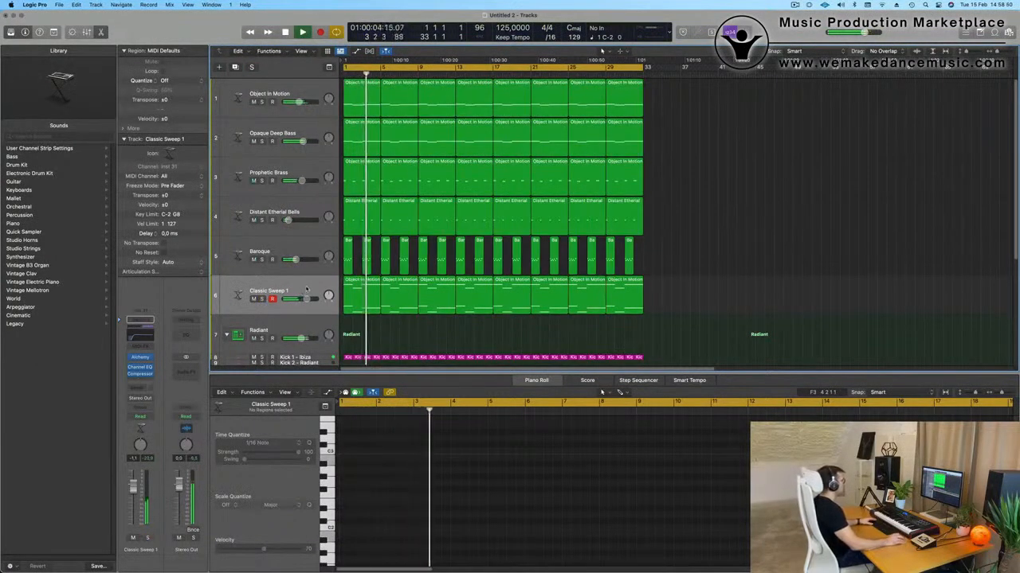
click(305, 288)
key(space)
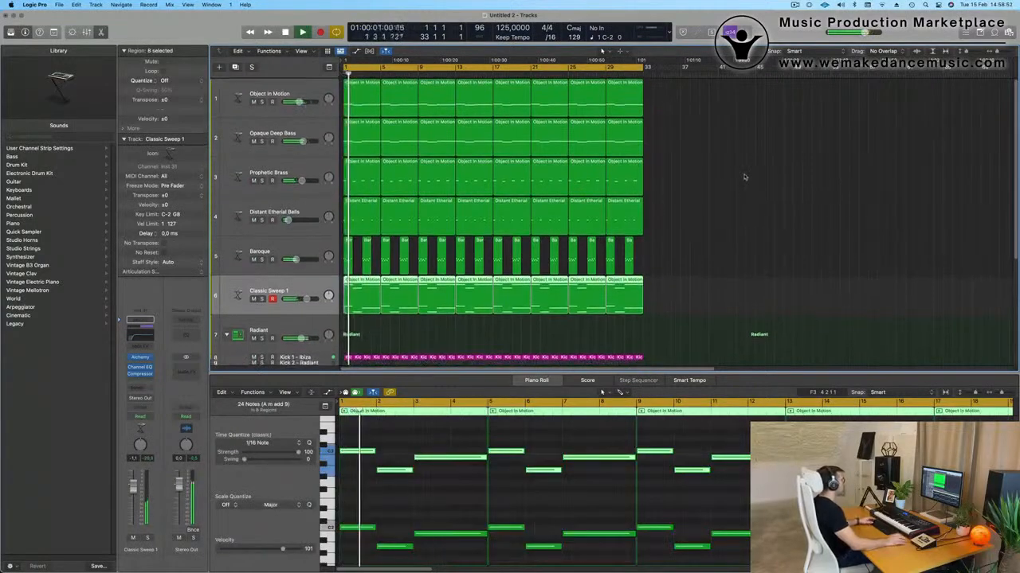
Step: Repeat all regions once more so the arrangement and cycle range extend to bar 65
key(super+a)
key(super+r)
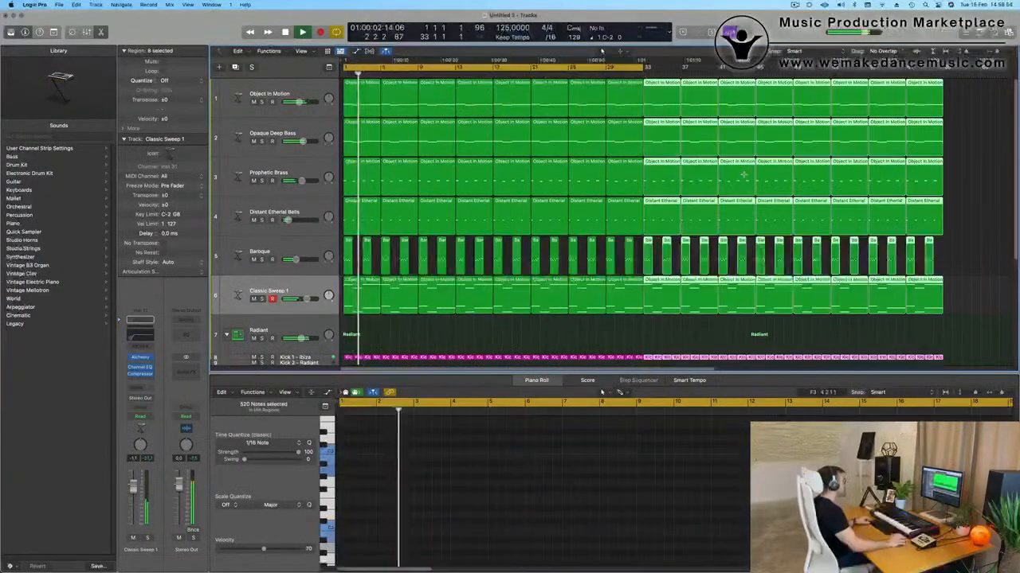
key(super+Left)
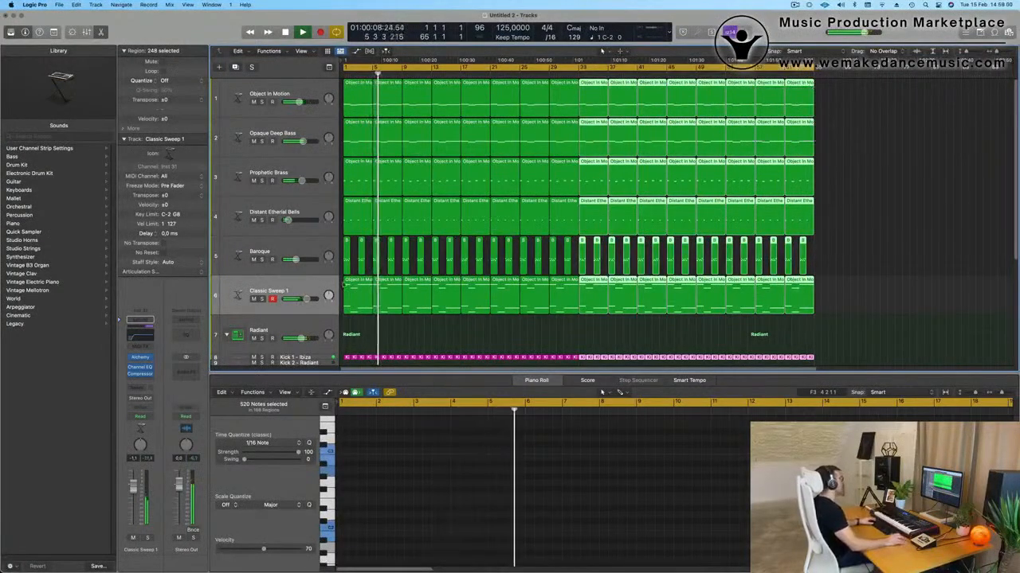
Step: Duplicate the Classic Sweep 1 track and open the new track's Alchemy instrument
click(309, 285)
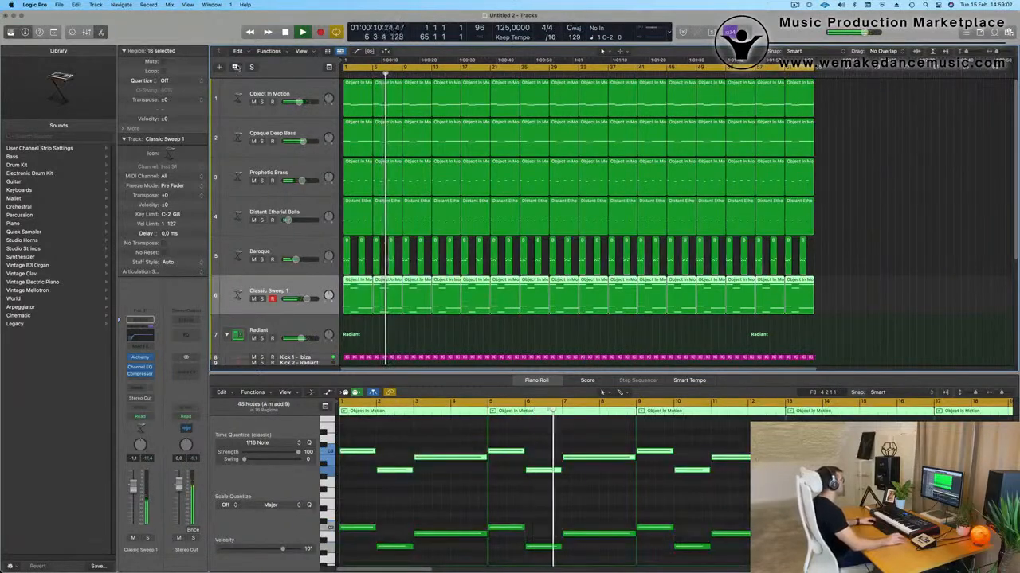
key(super+d)
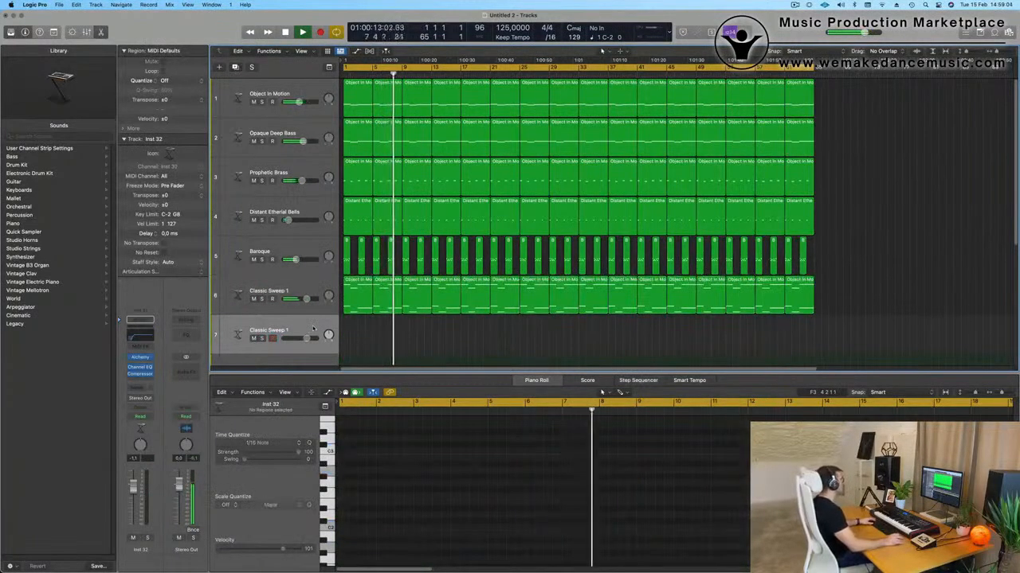
click(142, 359)
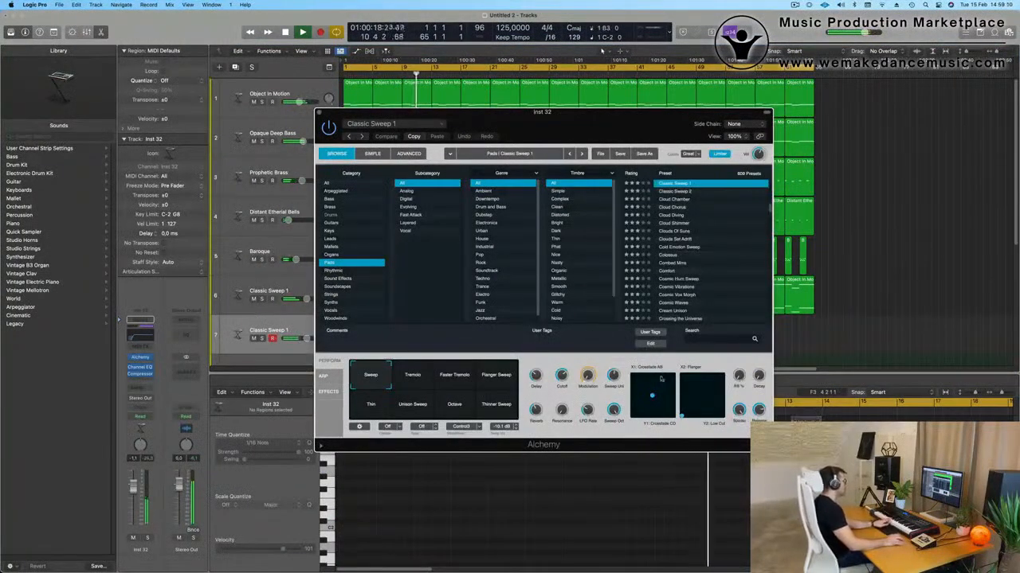
Step: Load the Brassy Jazz Ensemble preset from the Fast Attack pads on the duplicated track's Alchemy
drag(627, 112, 699, 122)
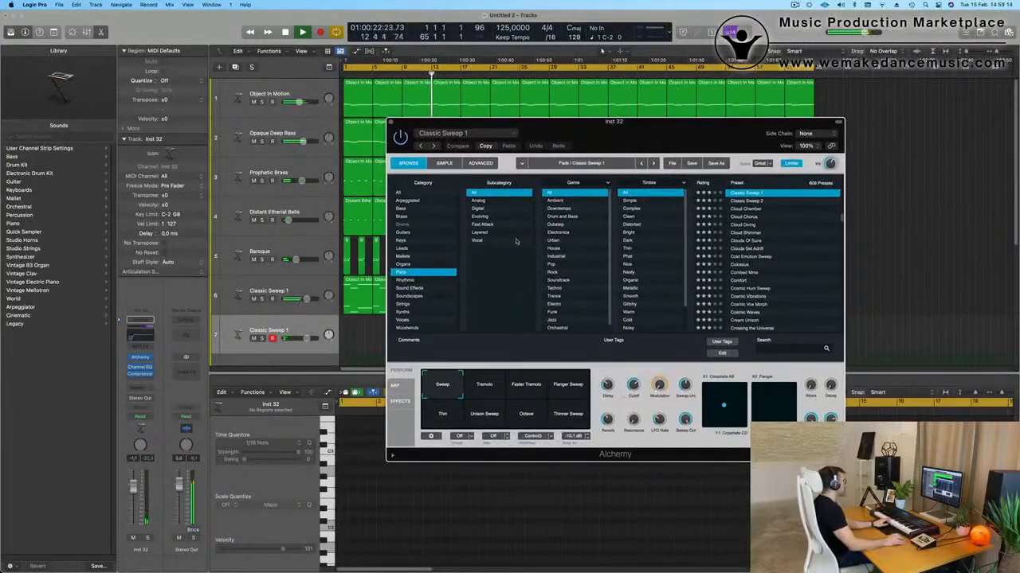
click(739, 264)
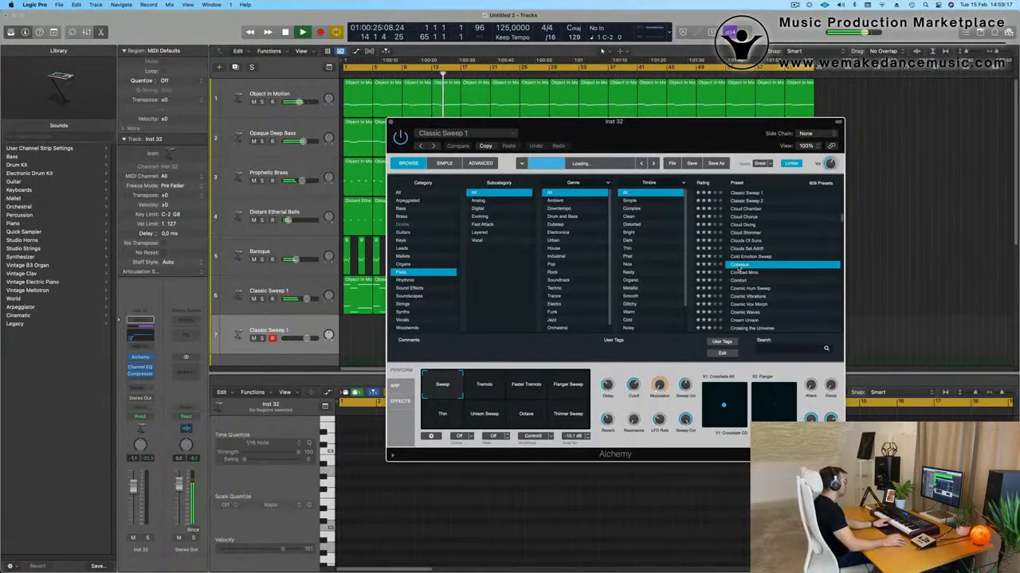
click(483, 224)
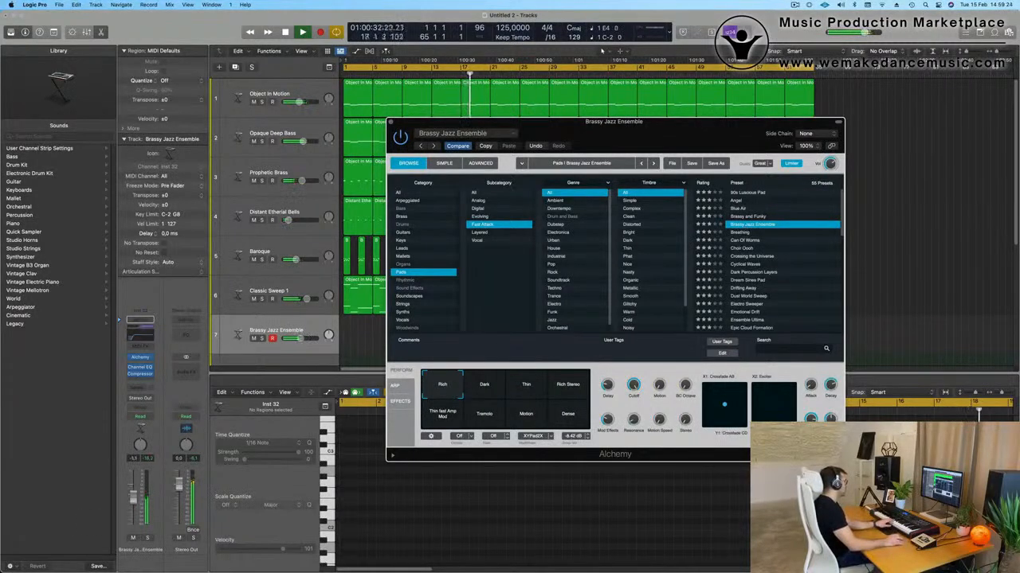
Step: Add a send to Bus 5 on the Brassy Jazz Ensemble channel strip
click(137, 393)
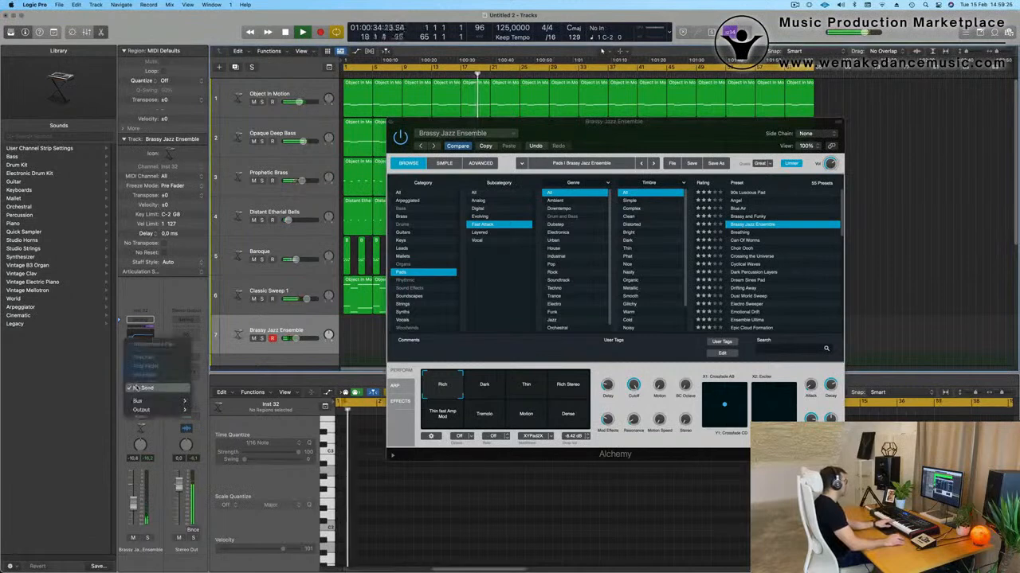
mouse_move(140, 401)
click(219, 271)
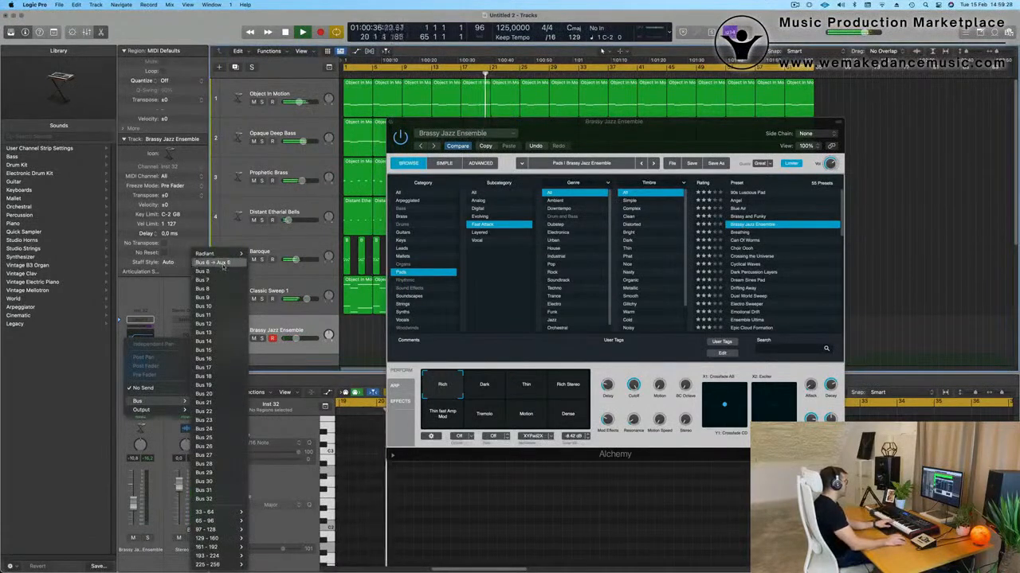
click(223, 265)
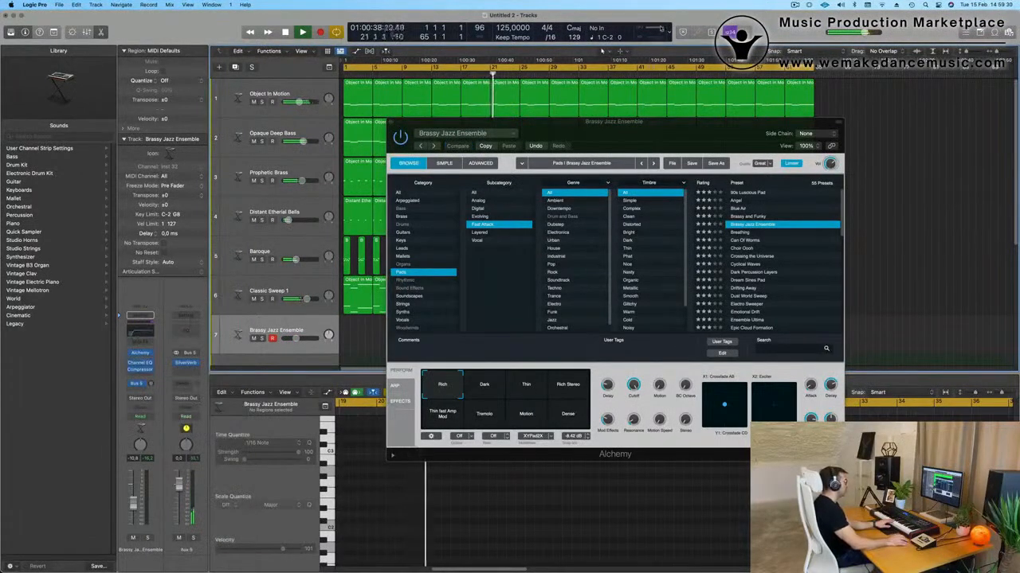
Step: Show the Performance Meter and arrange it and the Alchemy window so the track list stays clear
click(658, 30)
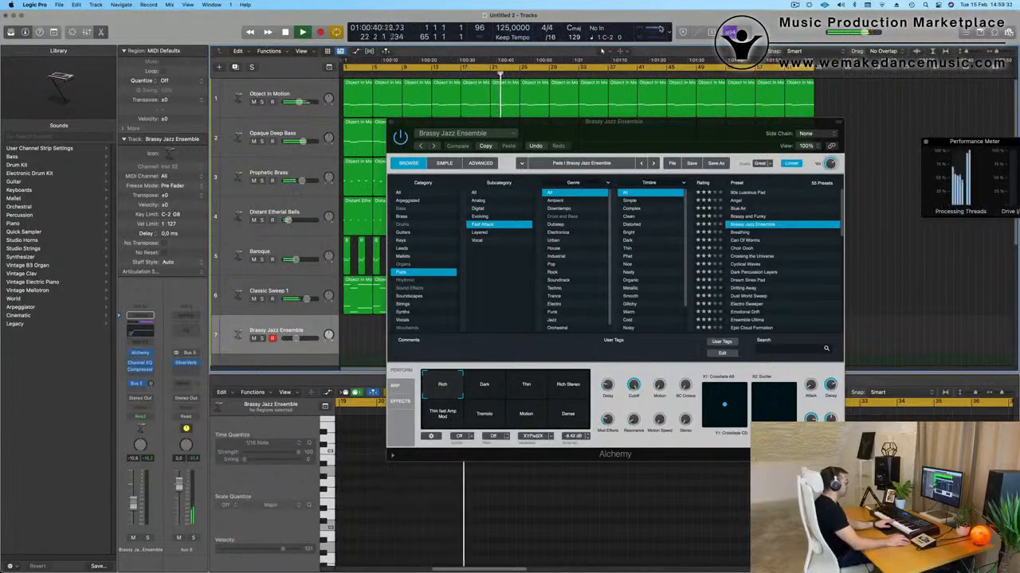
drag(973, 141, 763, 56)
drag(614, 124, 829, 185)
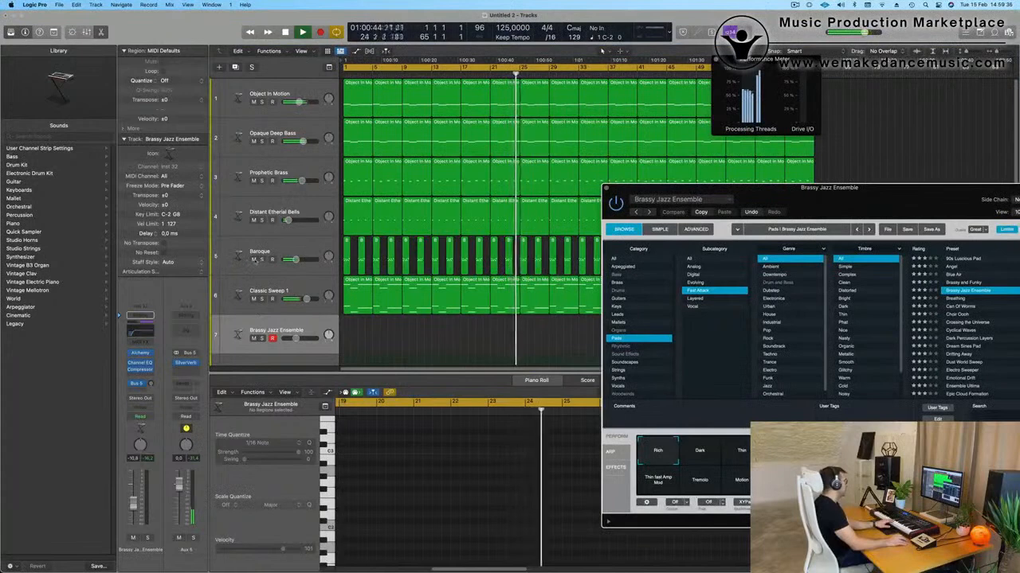
Step: Mute and unmute the Baroque and Classic Sweep 1 tracks to compare the processing load
click(253, 298)
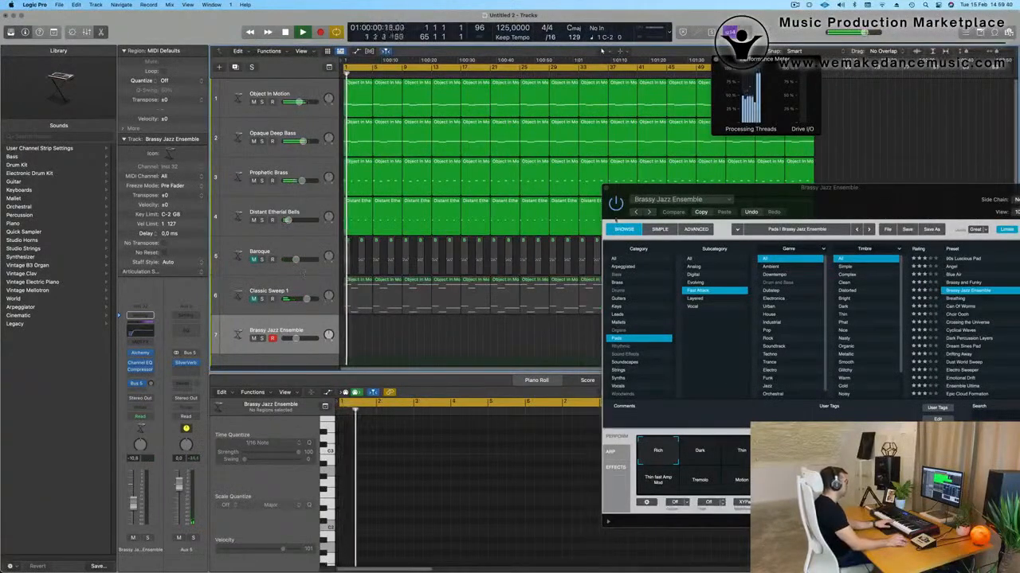
drag(820, 194, 790, 172)
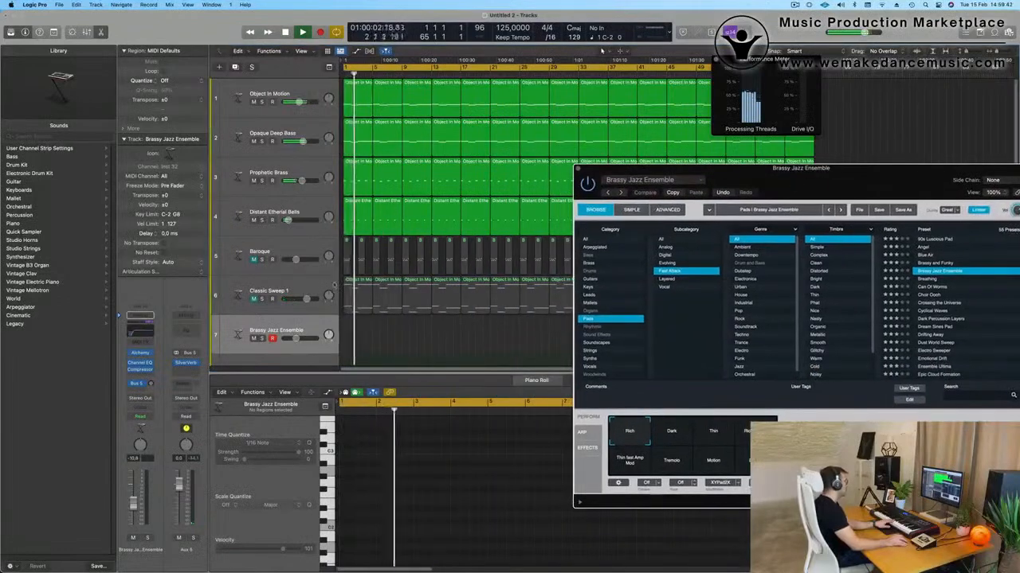
click(255, 255)
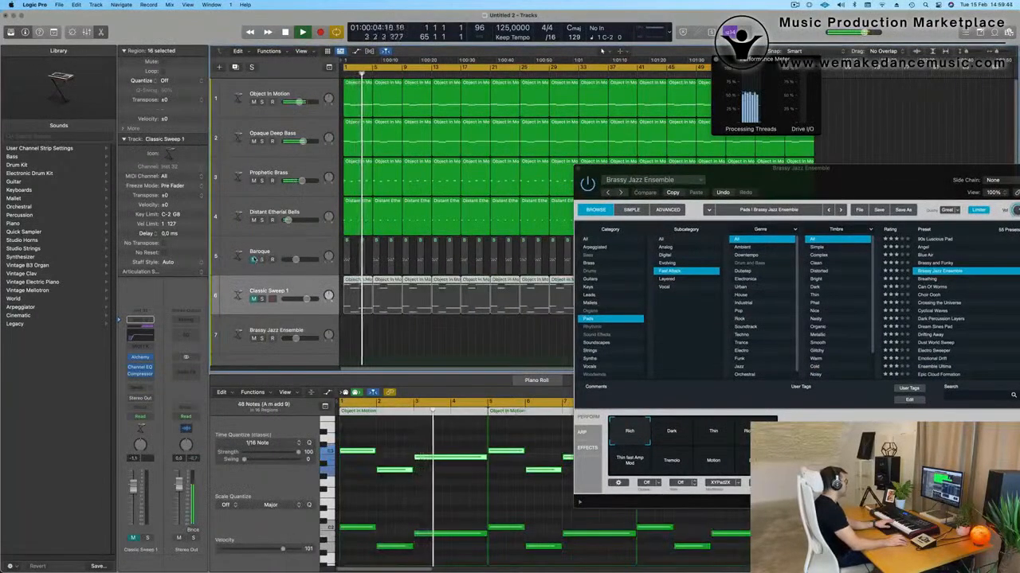
click(254, 260)
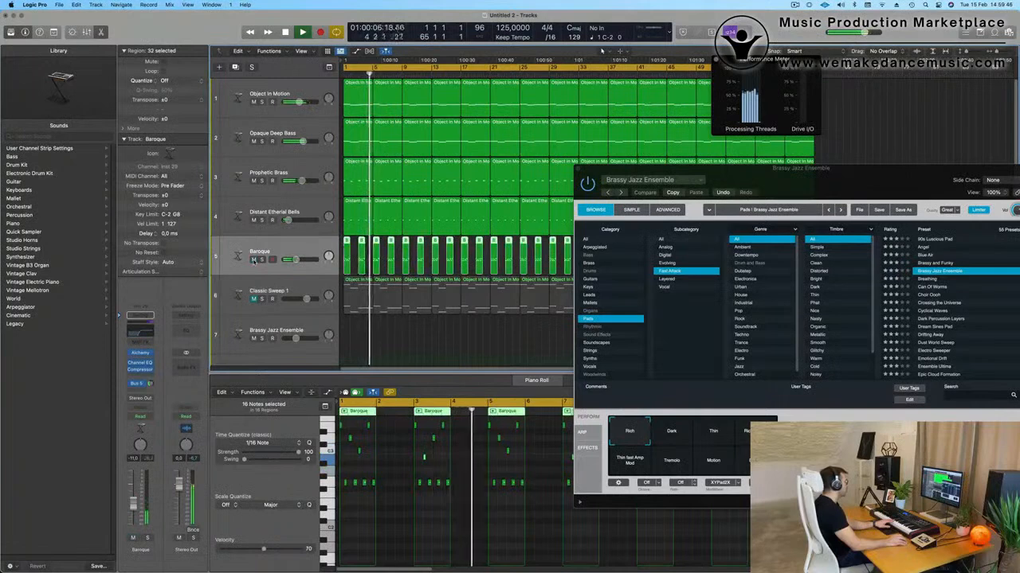
click(304, 291)
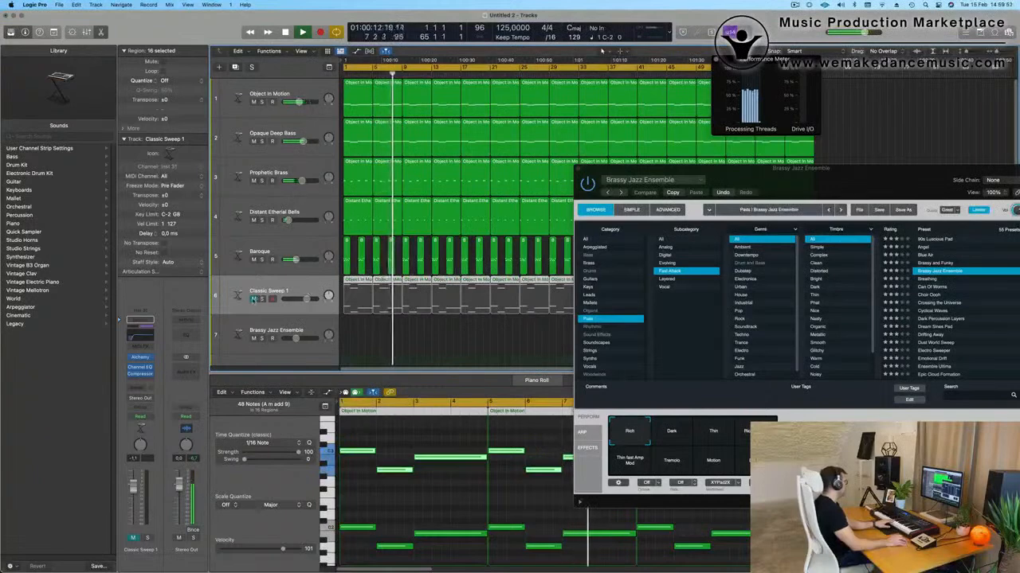
key(m)
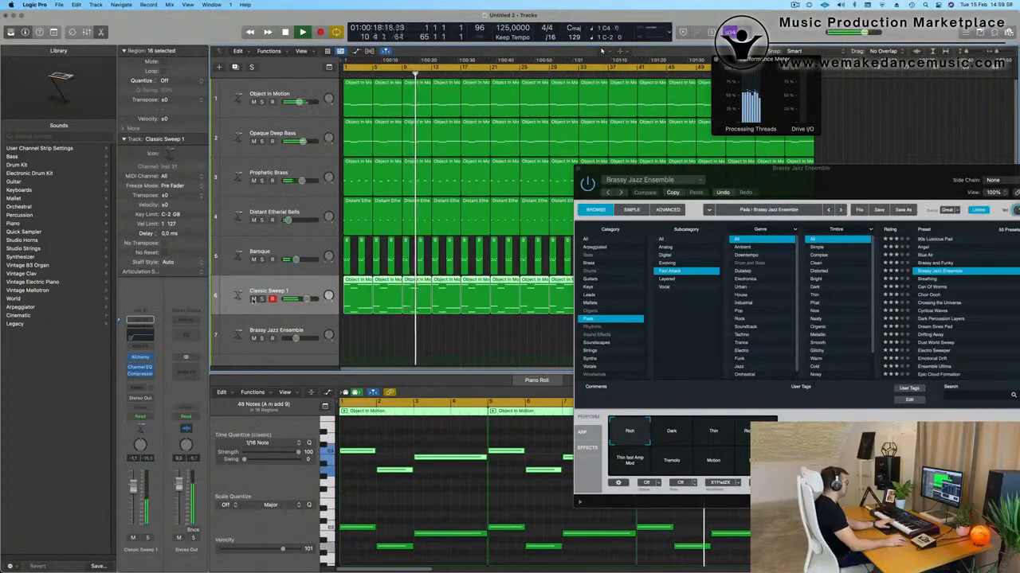
Step: With the Brassy Jazz Ensemble track selected, mute Classic Sweep 1, Baroque and Distant Etherial Bells while checking the processing load
click(280, 324)
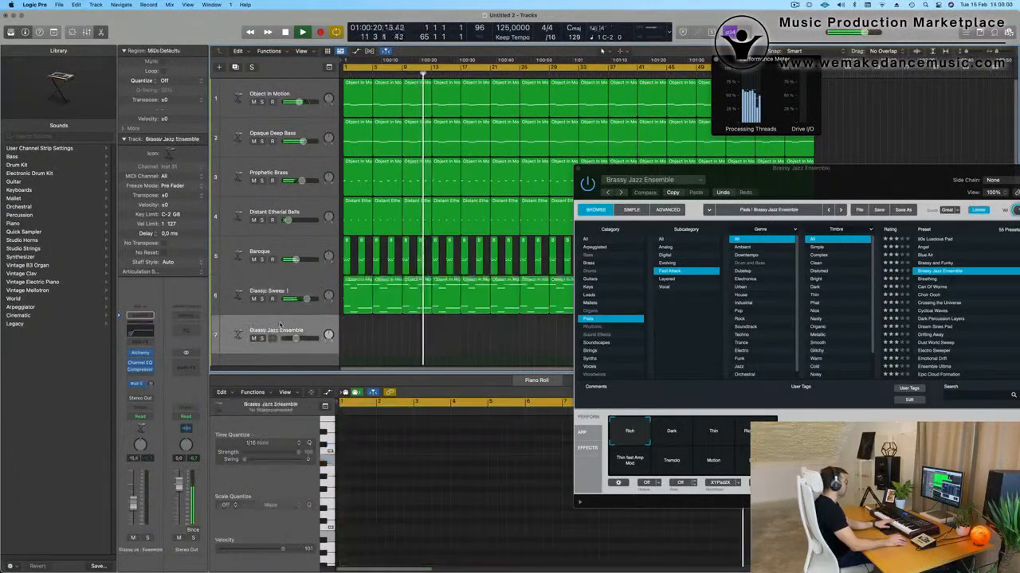
drag(825, 184, 805, 76)
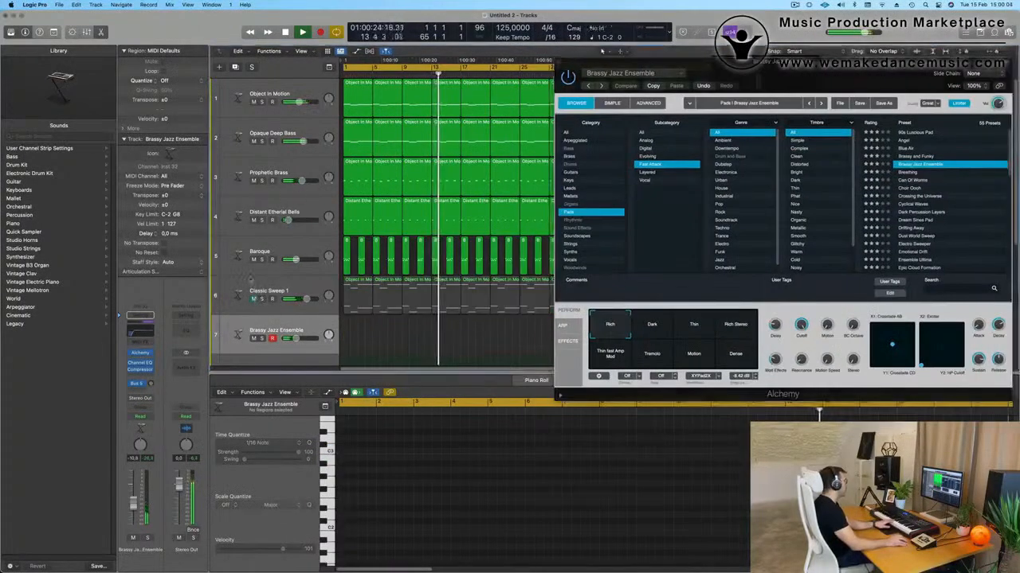
click(254, 259)
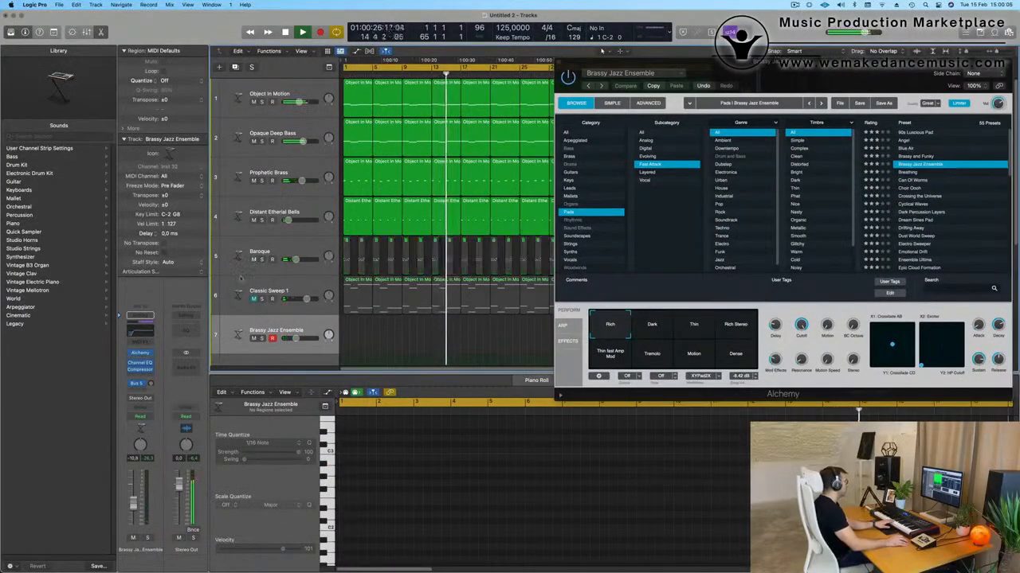
drag(828, 61, 704, 237)
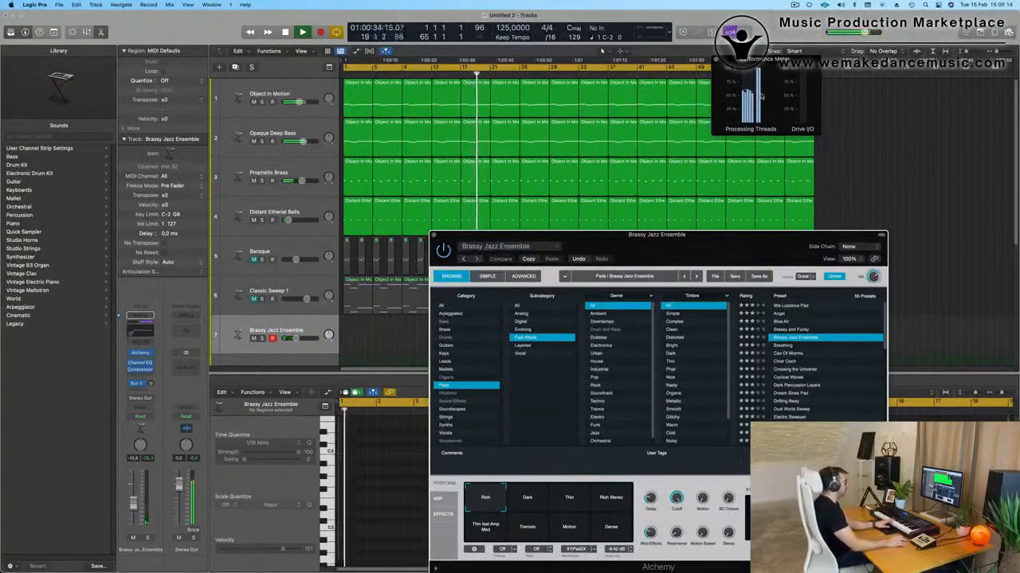
drag(702, 235, 759, 139)
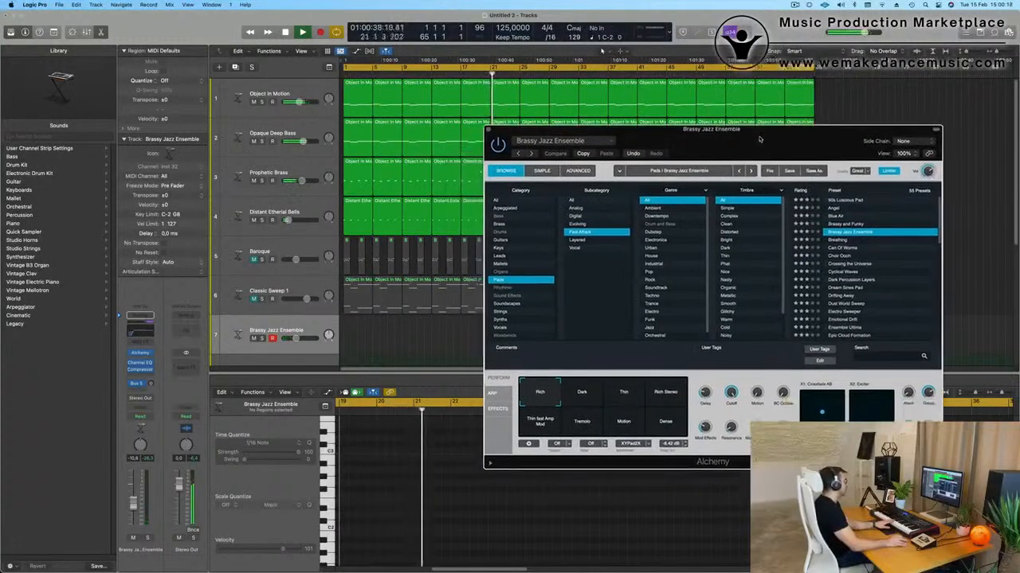
click(253, 221)
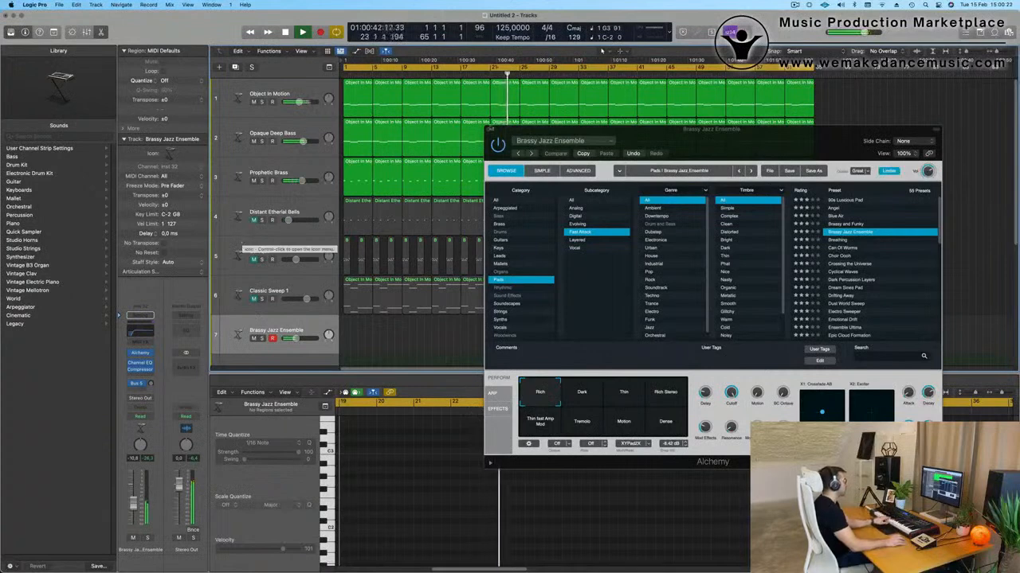
Step: Set Alchemy's quality to Good for Brassy Jazz Ensemble and move its window clear of the upper tracks
drag(754, 148, 623, 136)
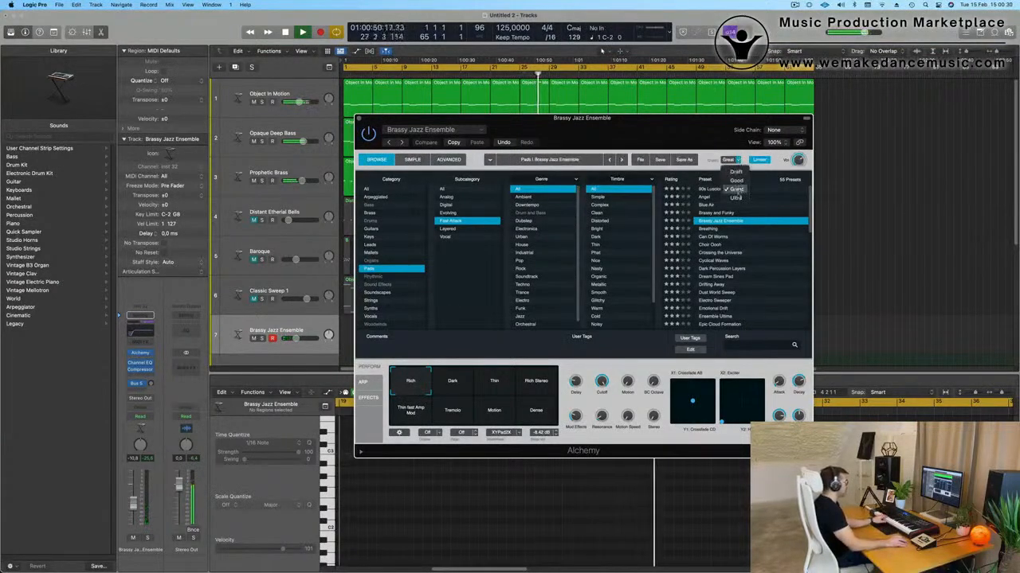
key(Return)
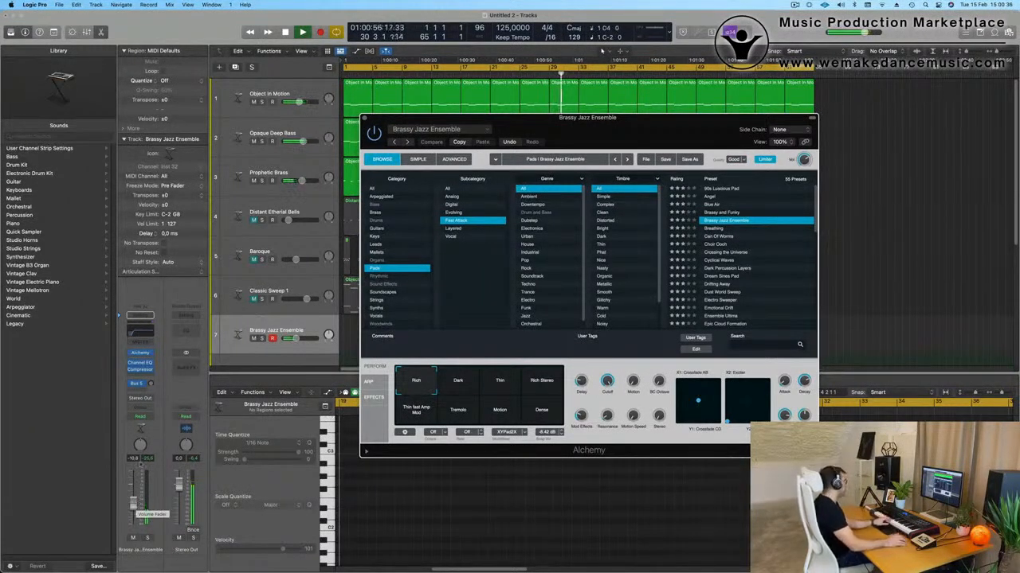
drag(597, 128, 644, 291)
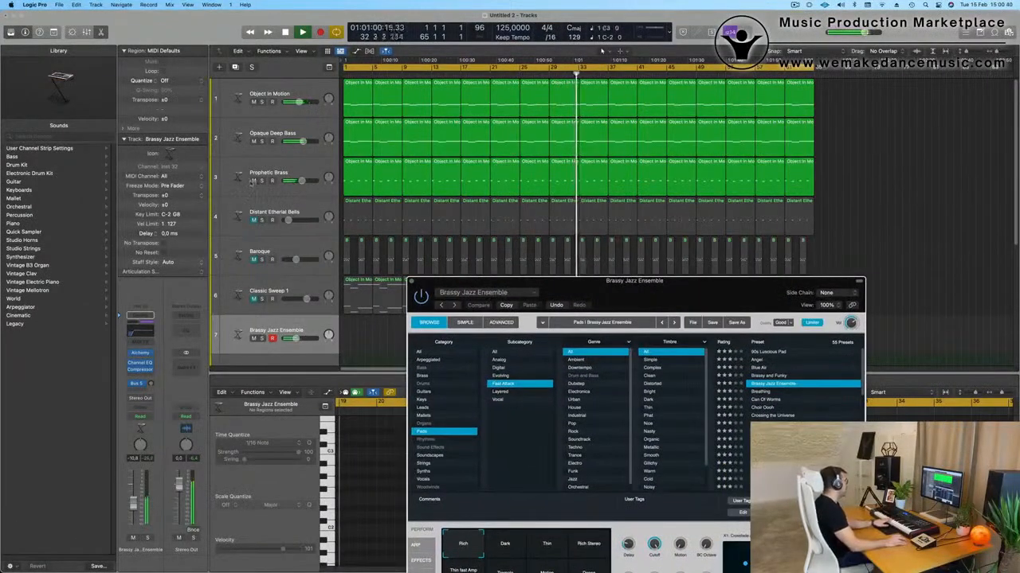
Step: Mute Prophetic Brass, briefly solo Object In Motion, and mute the Object In Motion and Opaque Deep Bass tracks
click(253, 181)
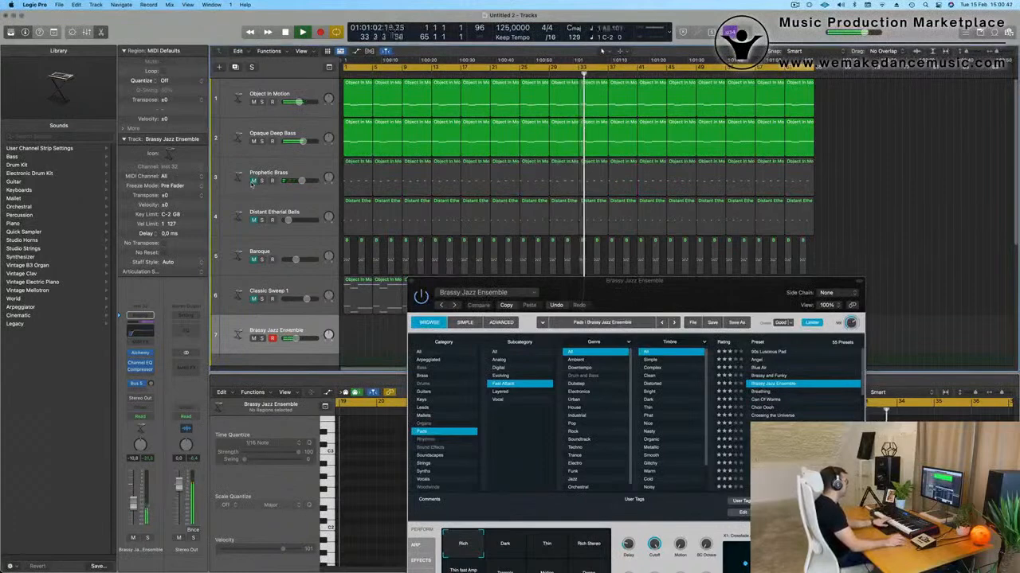
click(301, 93)
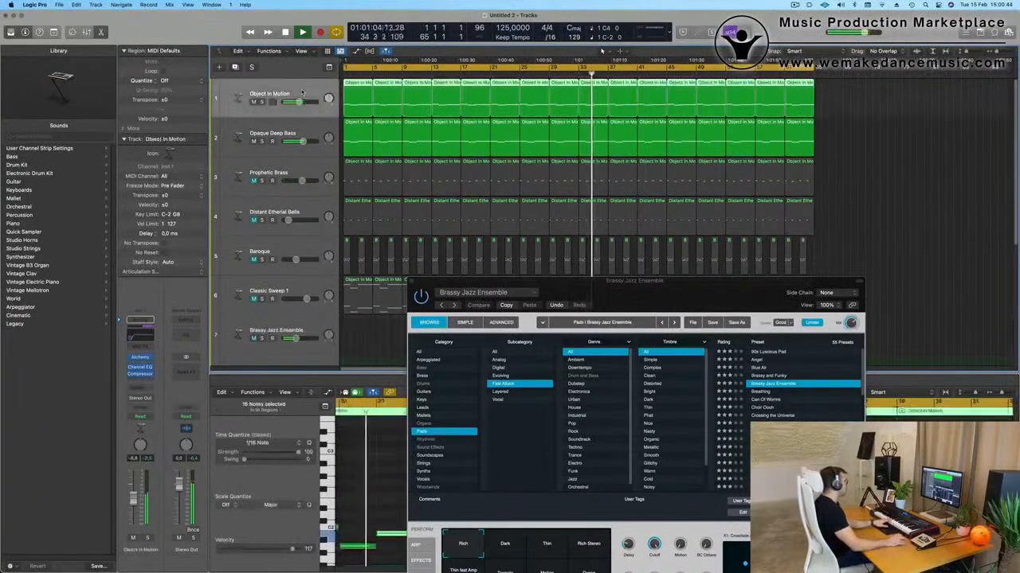
click(261, 102)
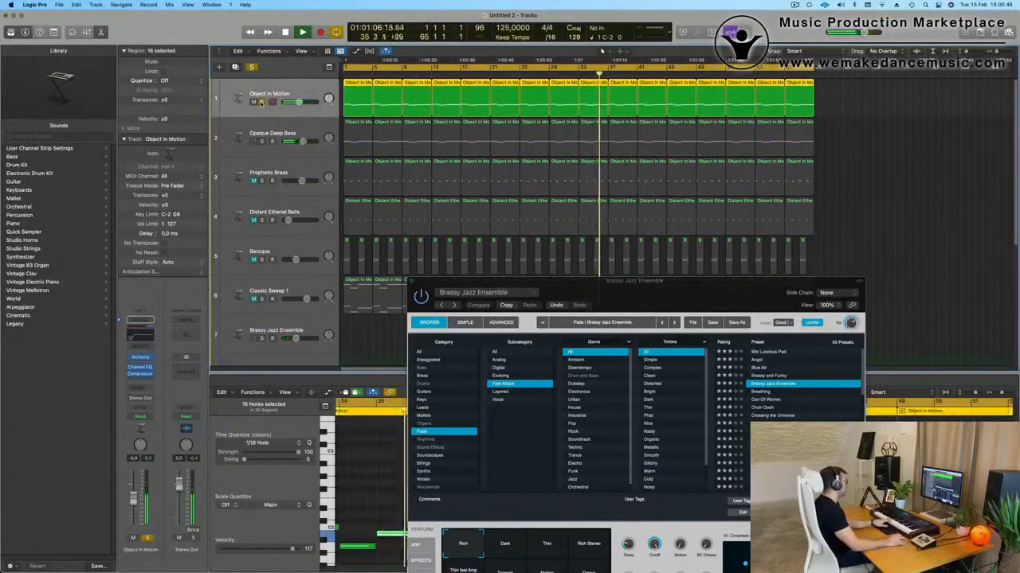
click(262, 102)
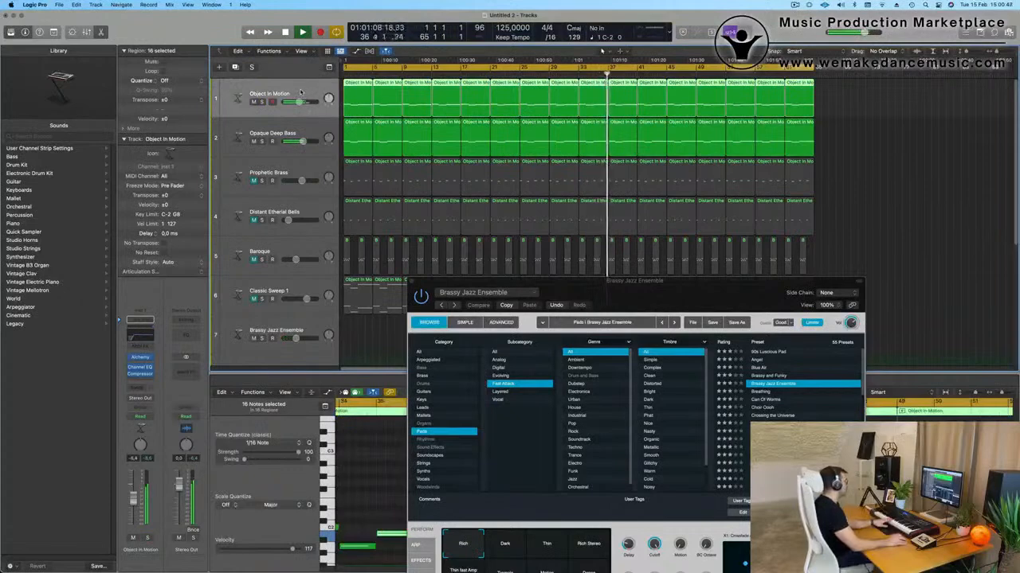
click(256, 102)
click(253, 102)
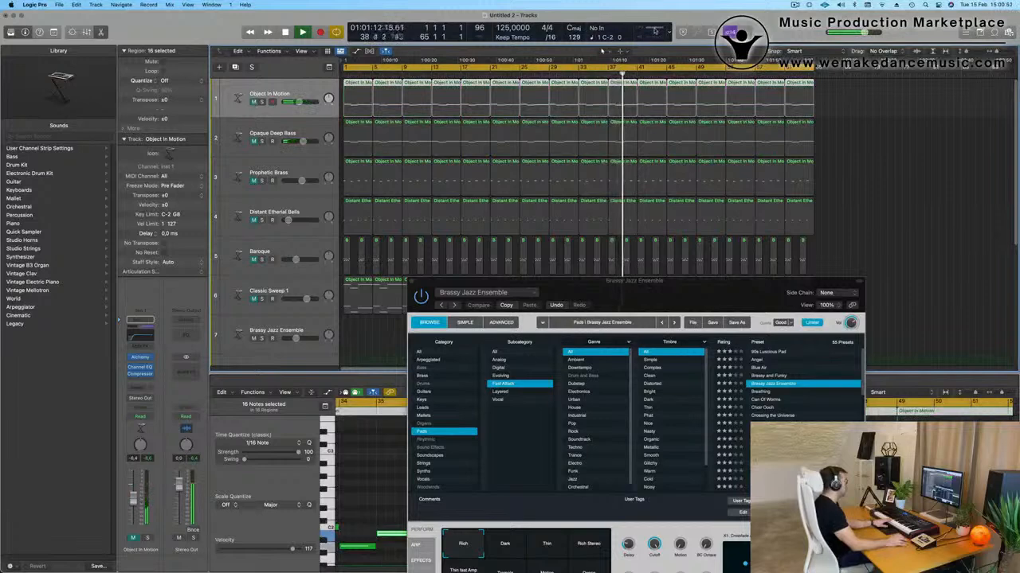
Step: Bring the Performance Meter back into view and unmute the instrument tracks above the Radiant drums
double_click(655, 31)
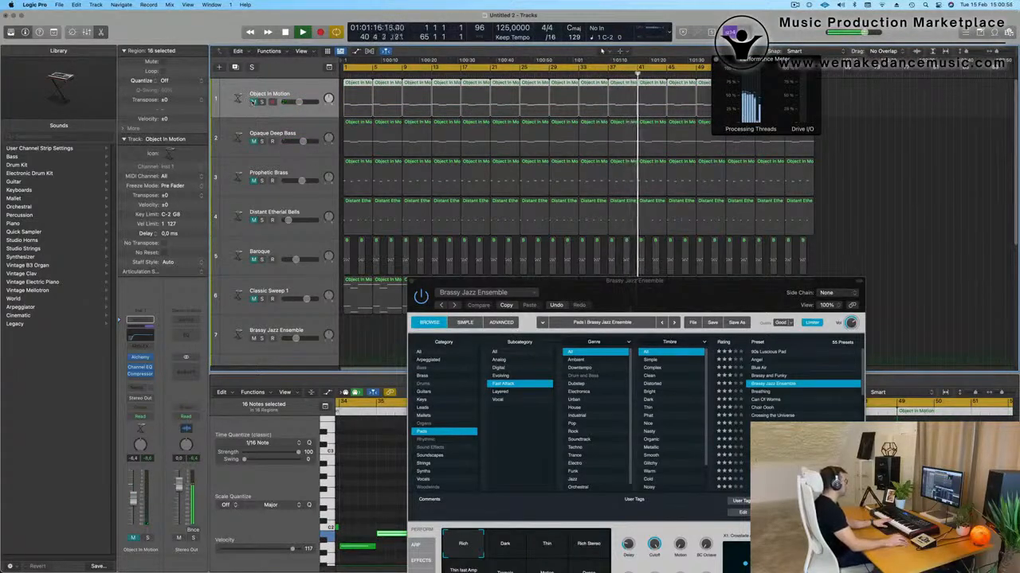
scroll(271, 152, down, 5)
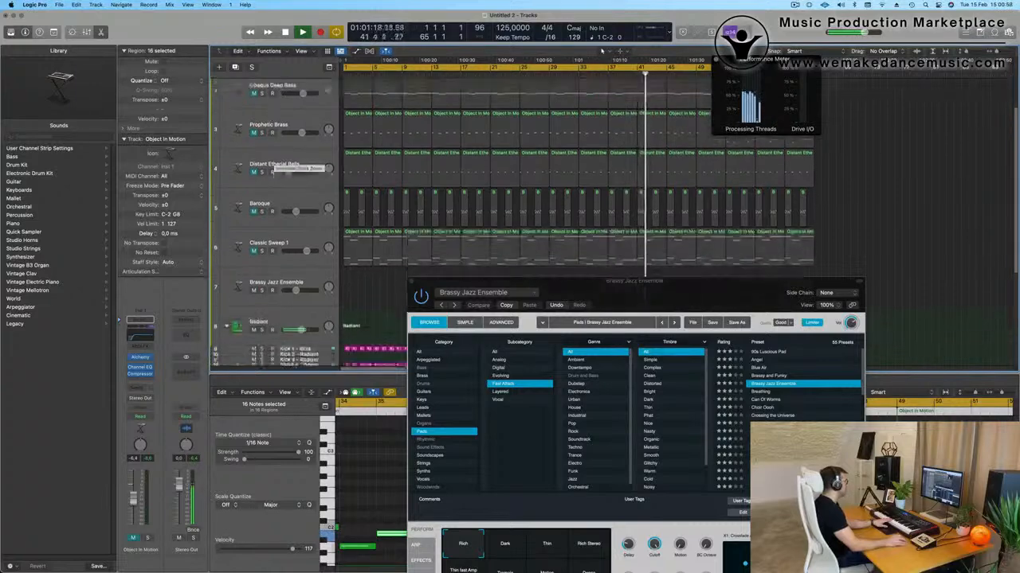
scroll(274, 159, up, 3)
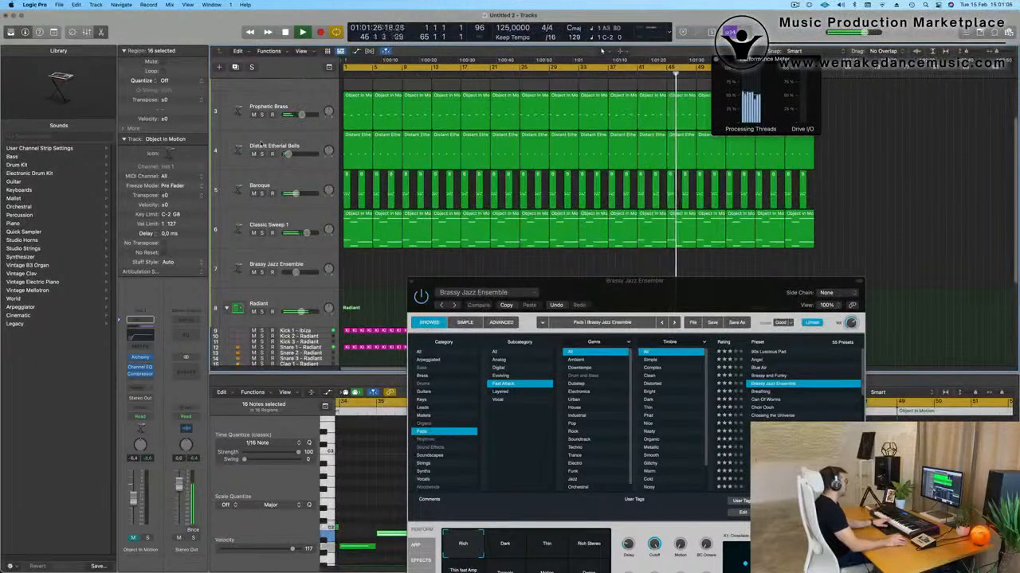
Step: Select the Brassy Jazz Ensemble track and play the arrangement from the start to audition the sound in context
click(314, 260)
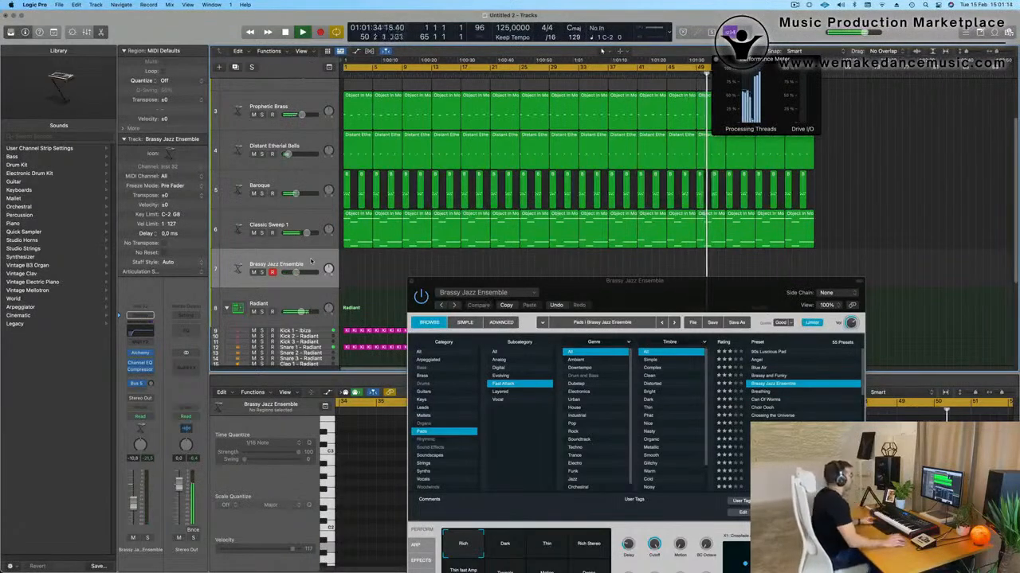
key(space)
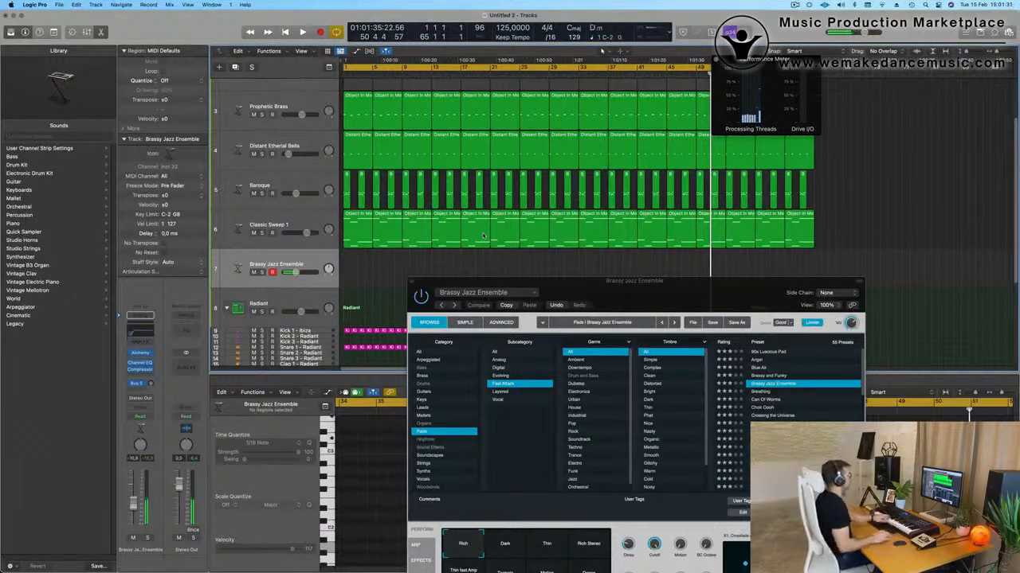
key(Return)
key(space)
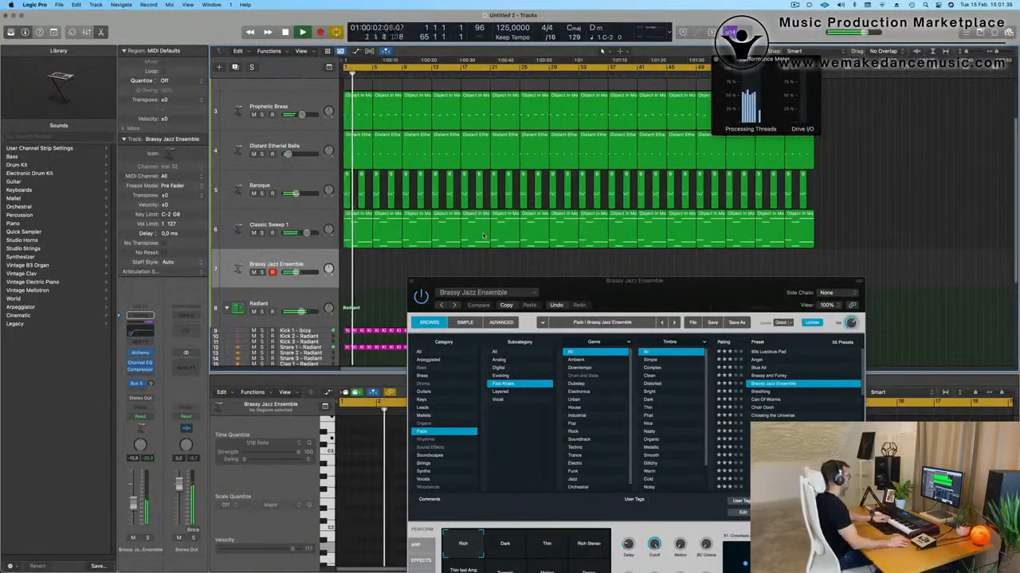
drag(717, 287, 746, 220)
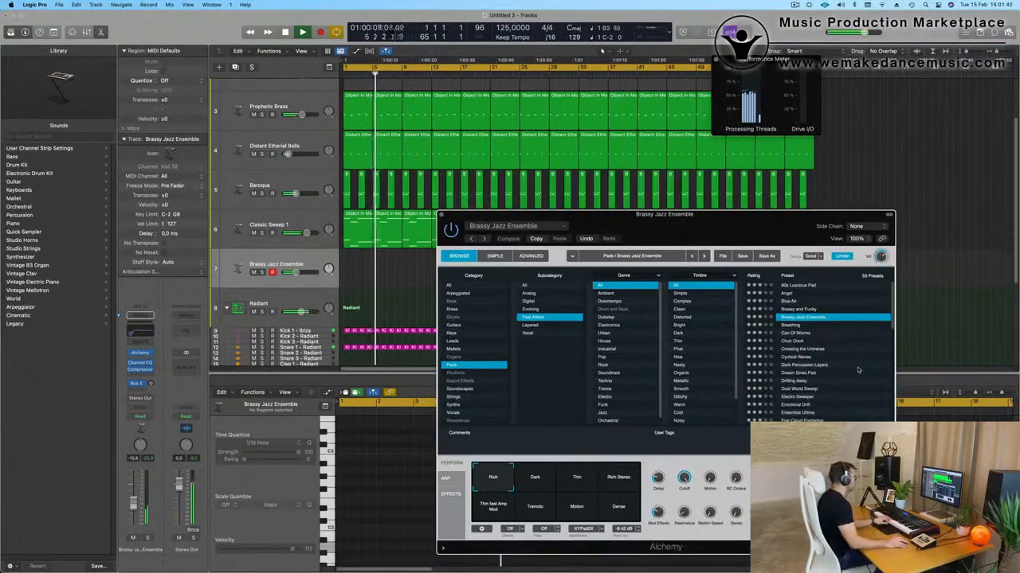
Step: Audition Brassy Jazz Ensemble's Dark variation and the Can Of Worms, Metallic Sweeps, Spacey Echo Bells and Sparkle Motion pad presets
click(535, 481)
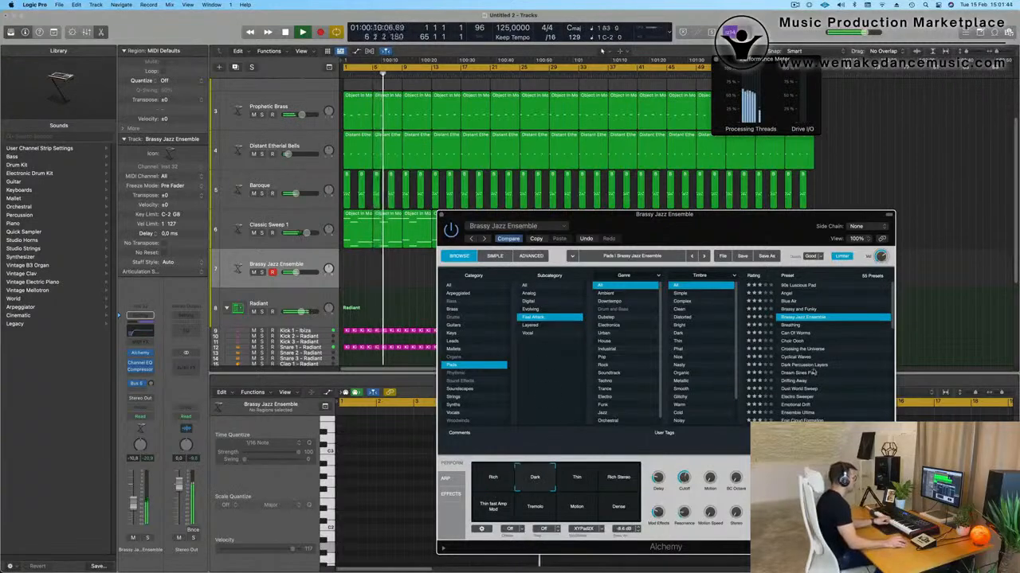
click(794, 333)
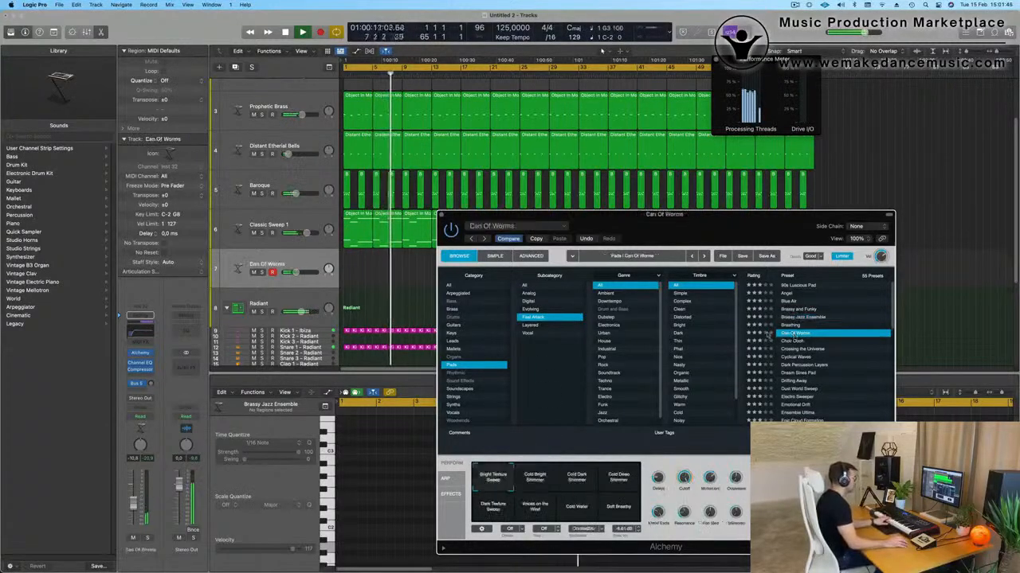
scroll(841, 367, down, 5)
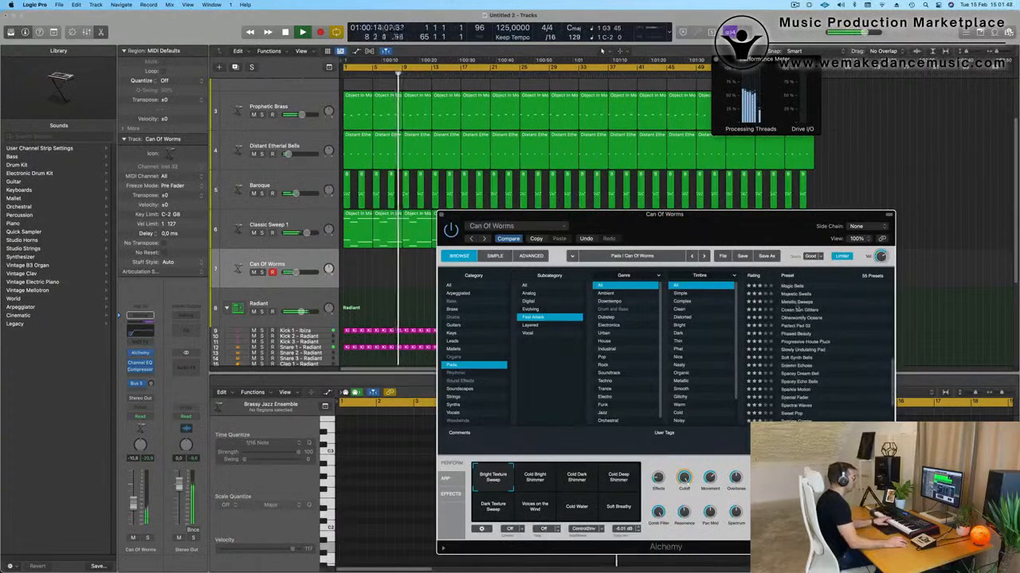
click(796, 303)
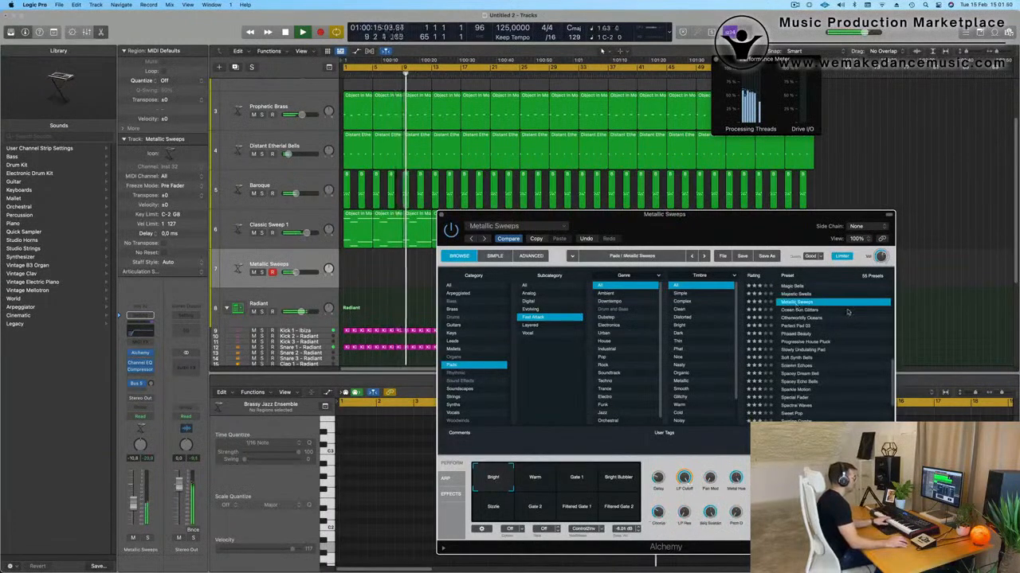
scroll(799, 315, down, 3)
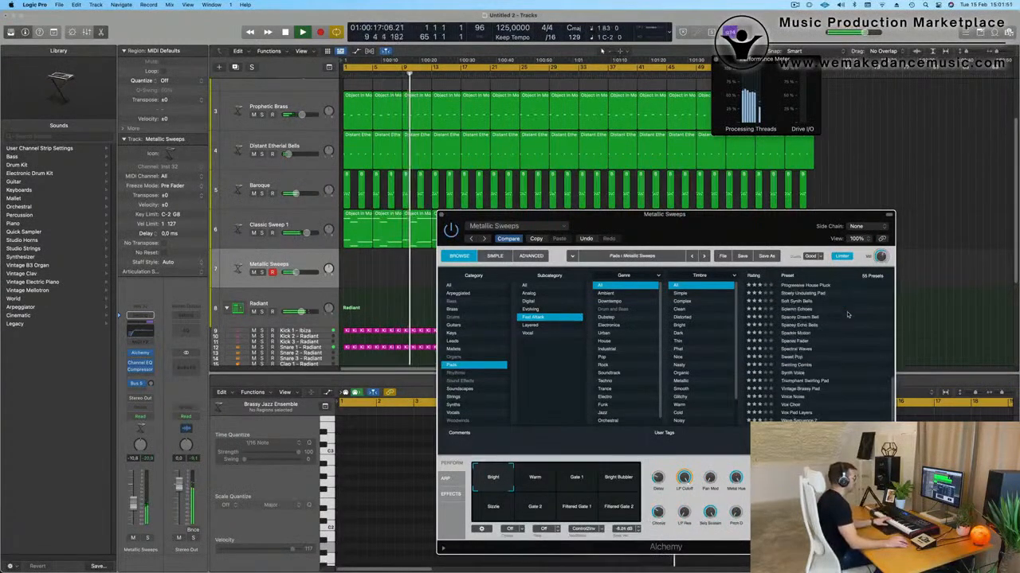
click(803, 325)
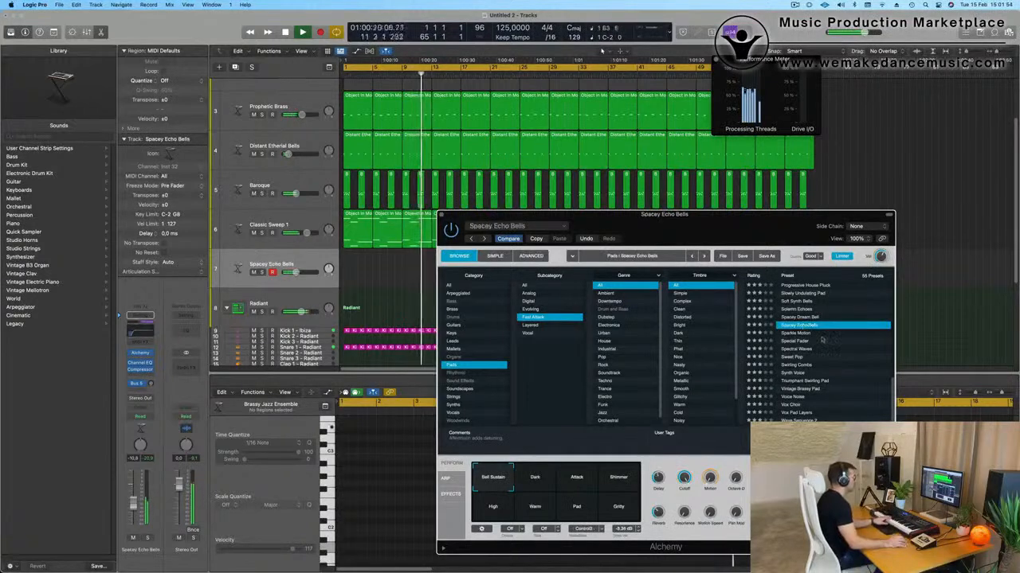
click(803, 334)
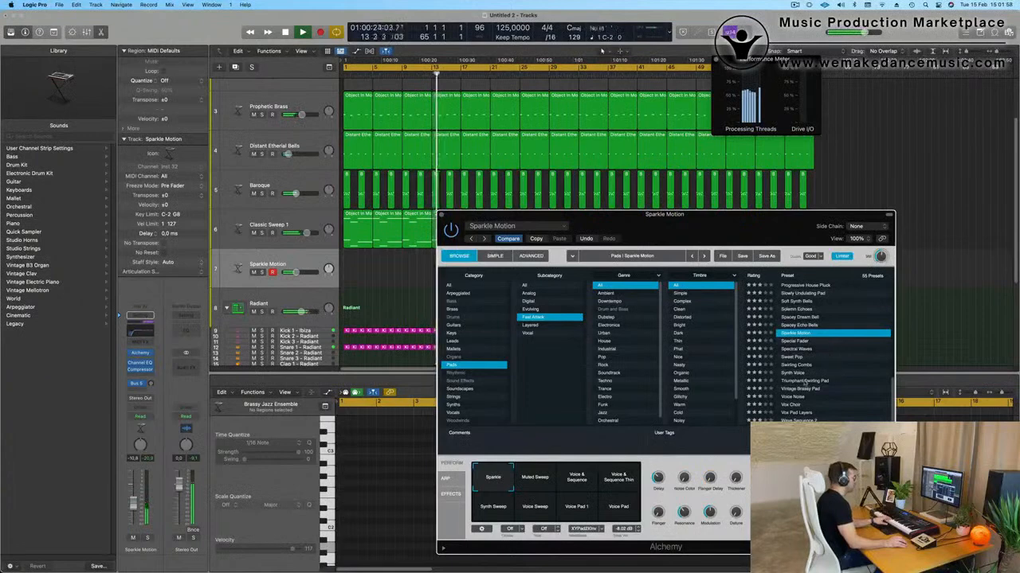
Step: Audition the Triumphant Swirling Pad preset and step through the following pad presets to Wave Sequence 2
click(805, 382)
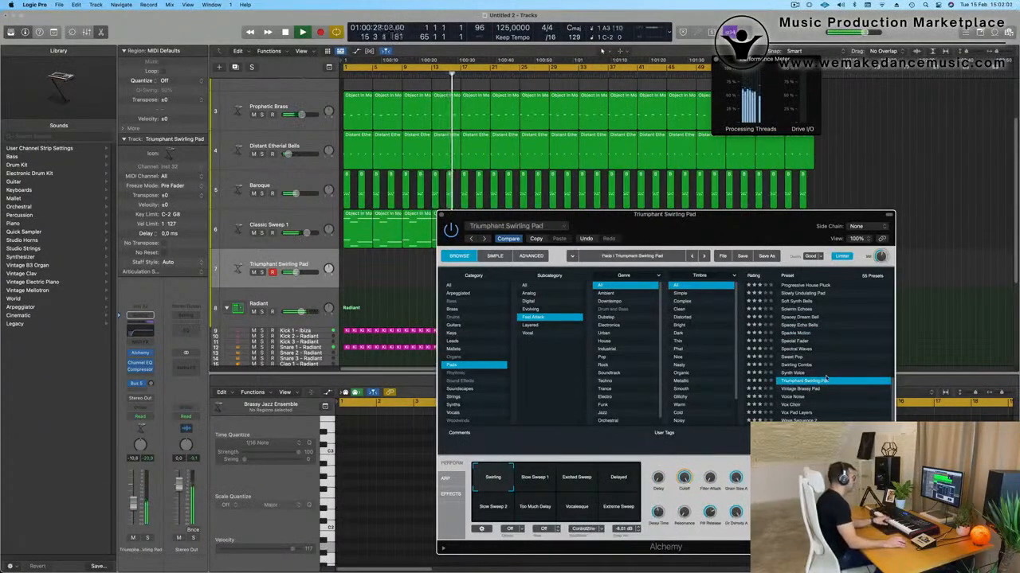
key(Down)
key(Down)
key(Down)
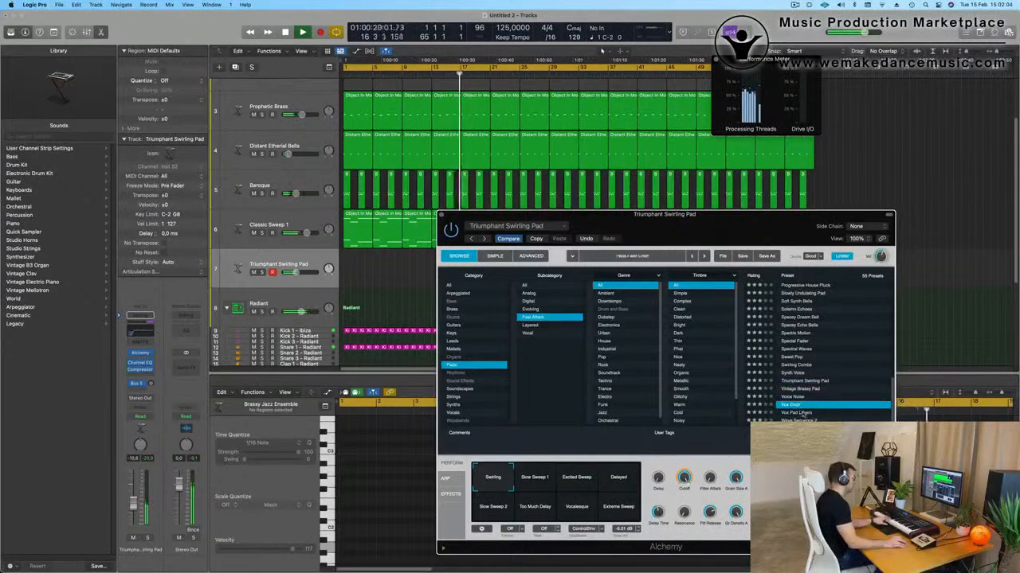
key(Down)
key(Down)
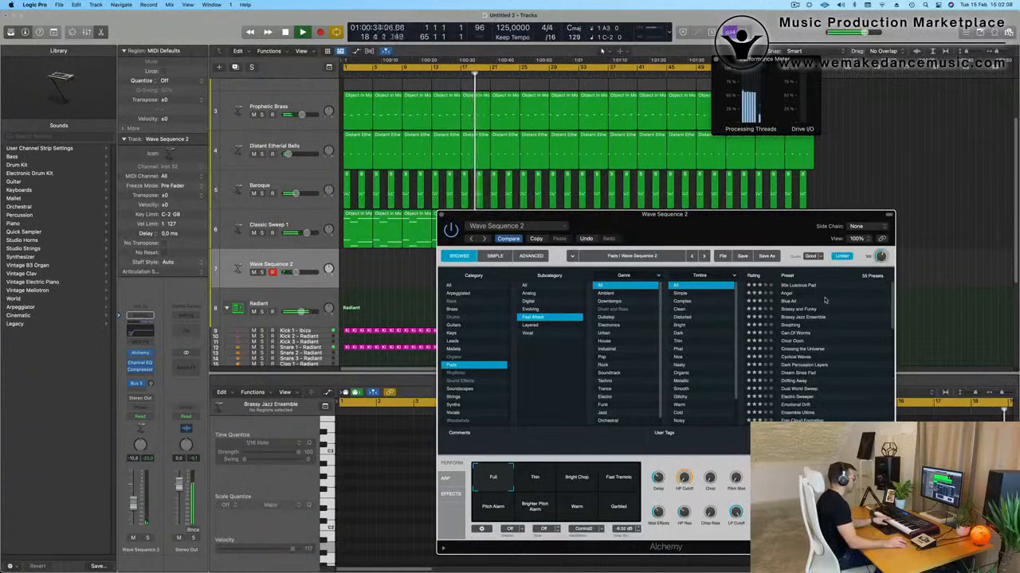
Step: Try the Angel, Breathing and Crossing the Universe presets, and load Epic Cloud Formation on track 7
click(788, 294)
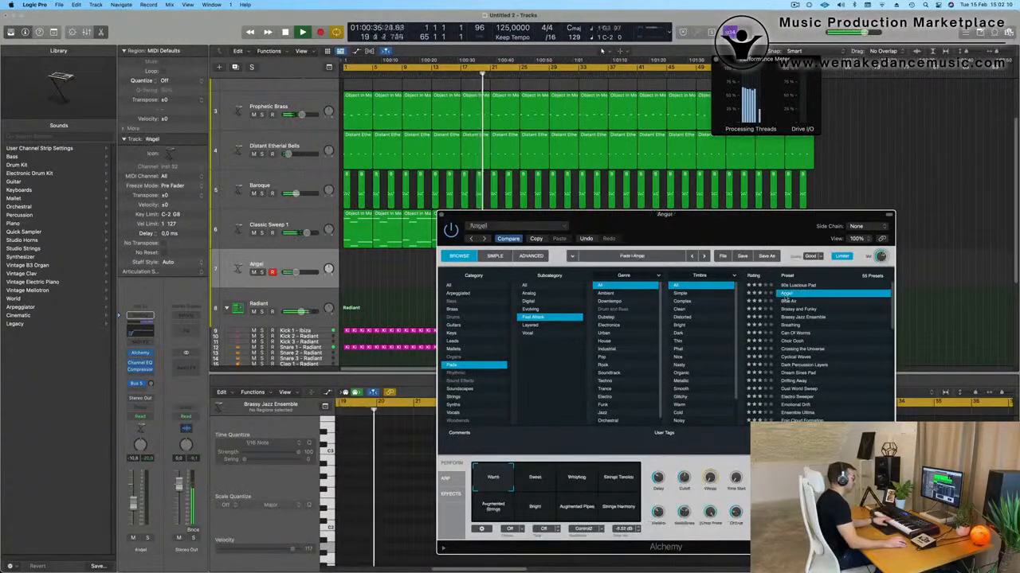
click(853, 326)
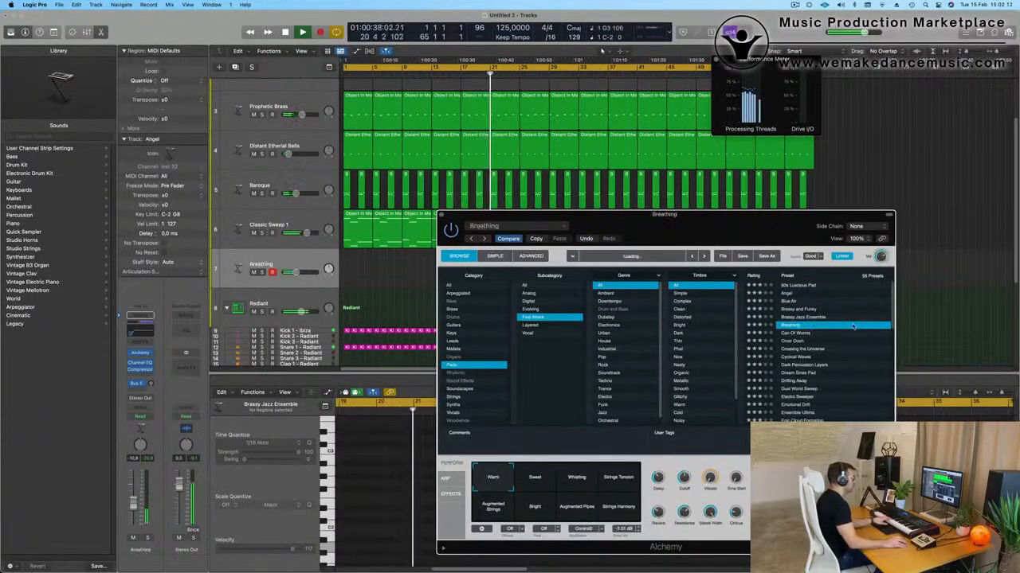
click(809, 350)
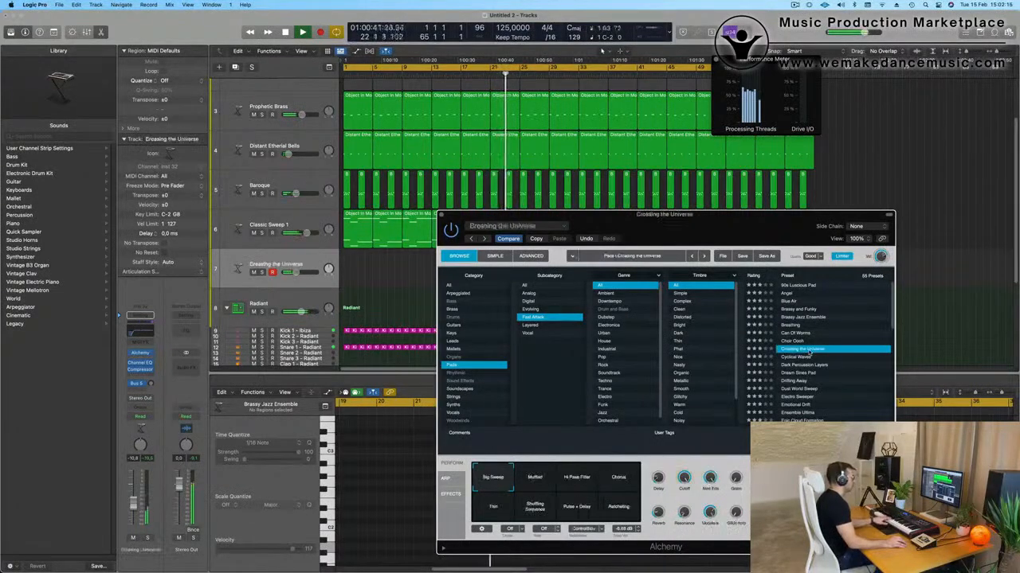
scroll(840, 338, down, 3)
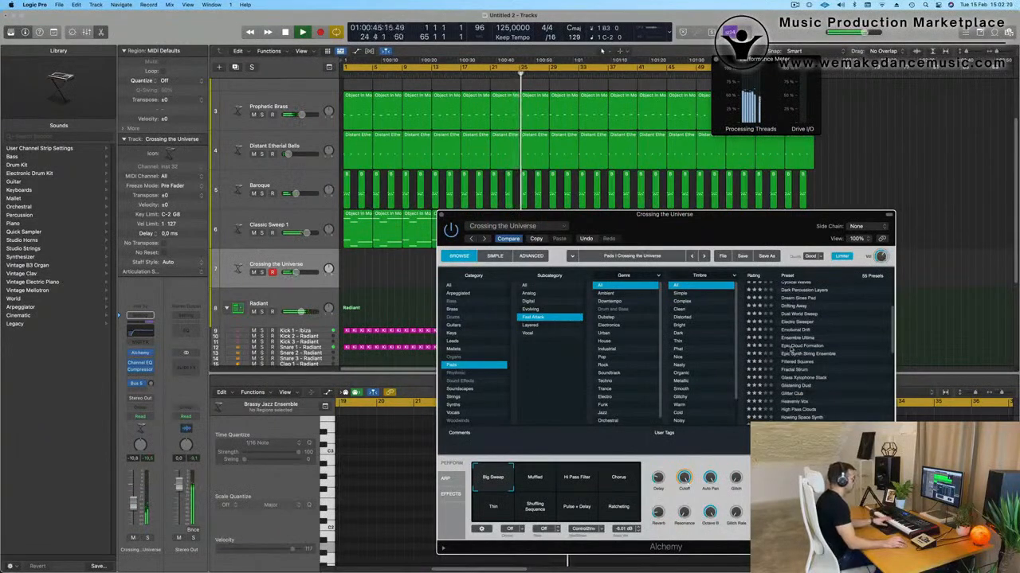
click(791, 348)
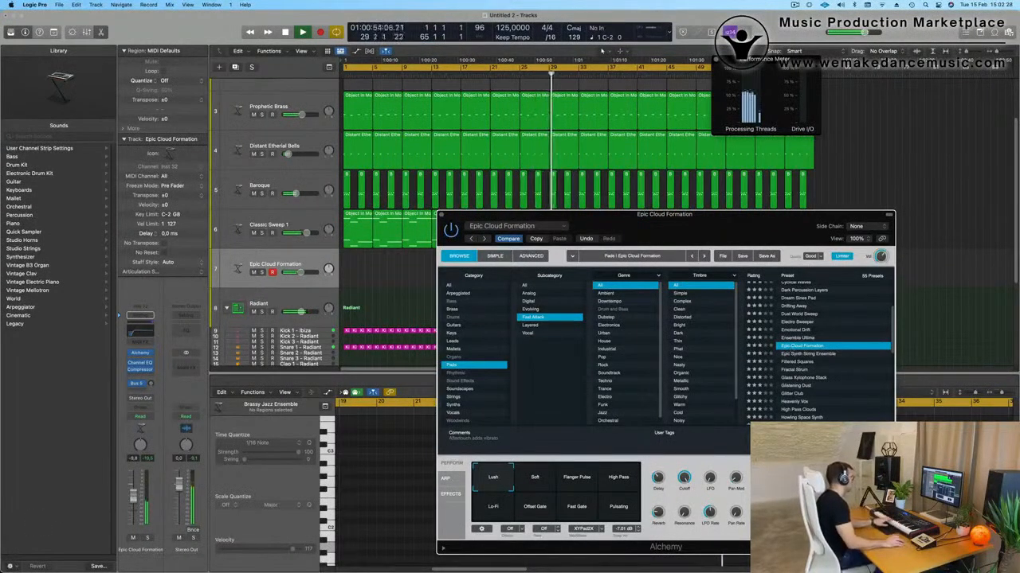
Step: Unmute the Object In Motion and Opaque Deep Bass tracks while the arrangement plays
scroll(601, 50, up, 3)
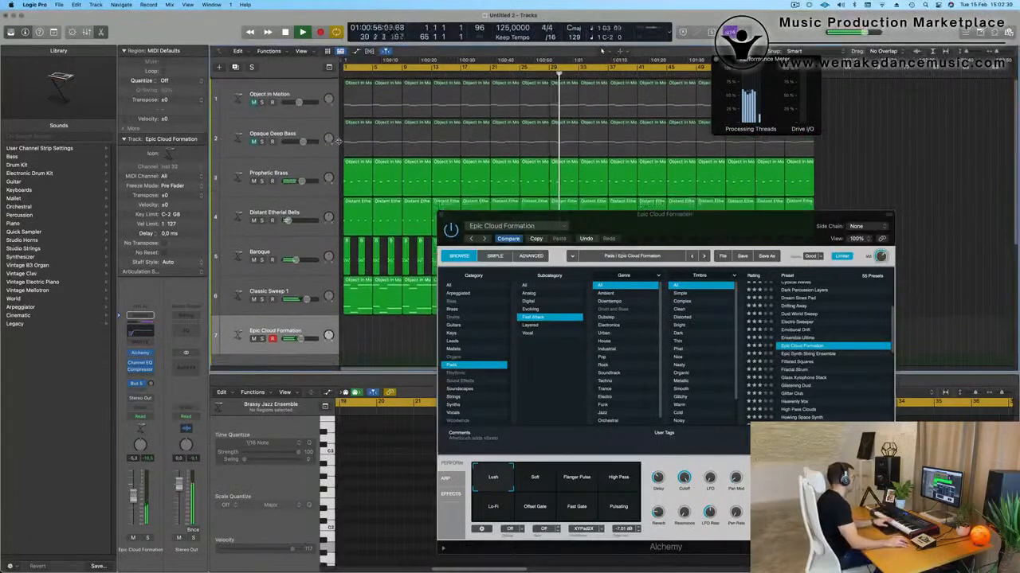
click(253, 102)
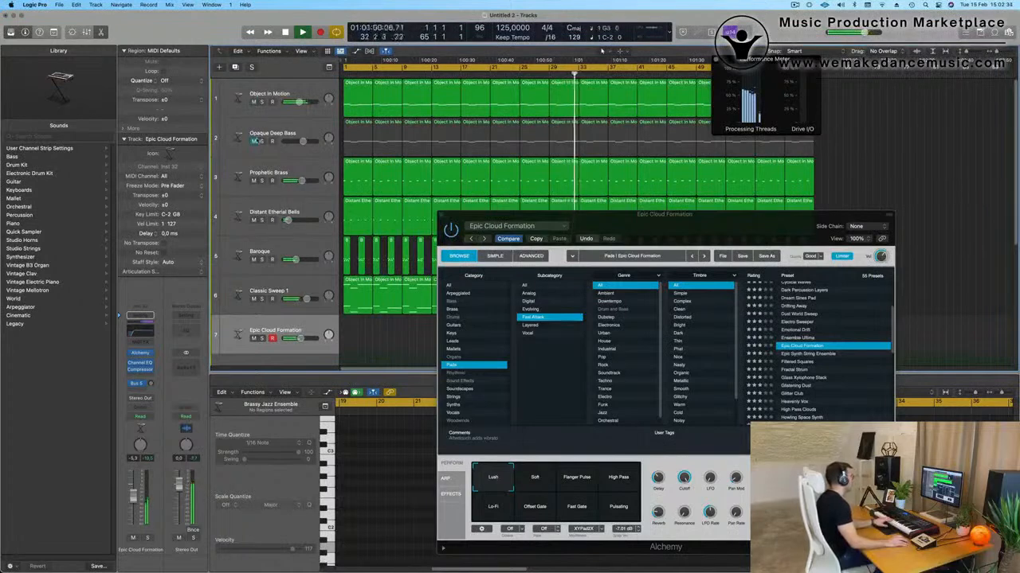
click(253, 141)
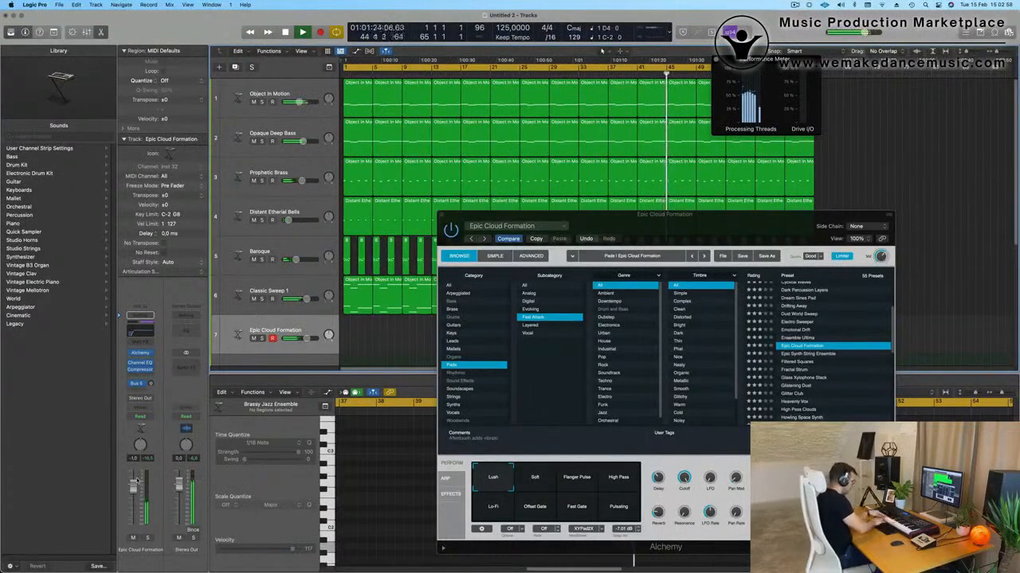
Step: Record a MIDI part on the Epic Cloud Formation track over the playing arrangement, and stop recording
key(r)
key(t)
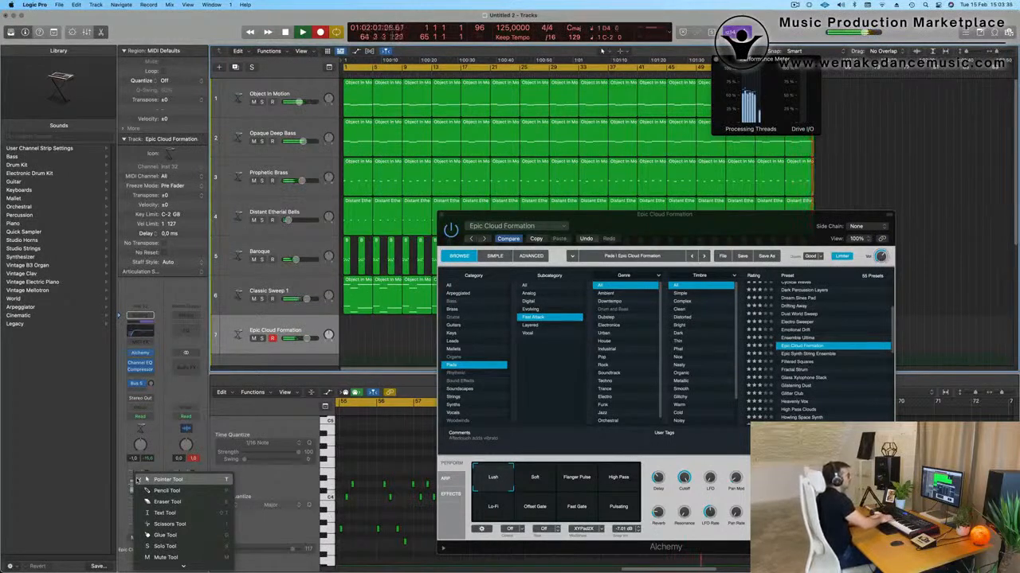
key(Return)
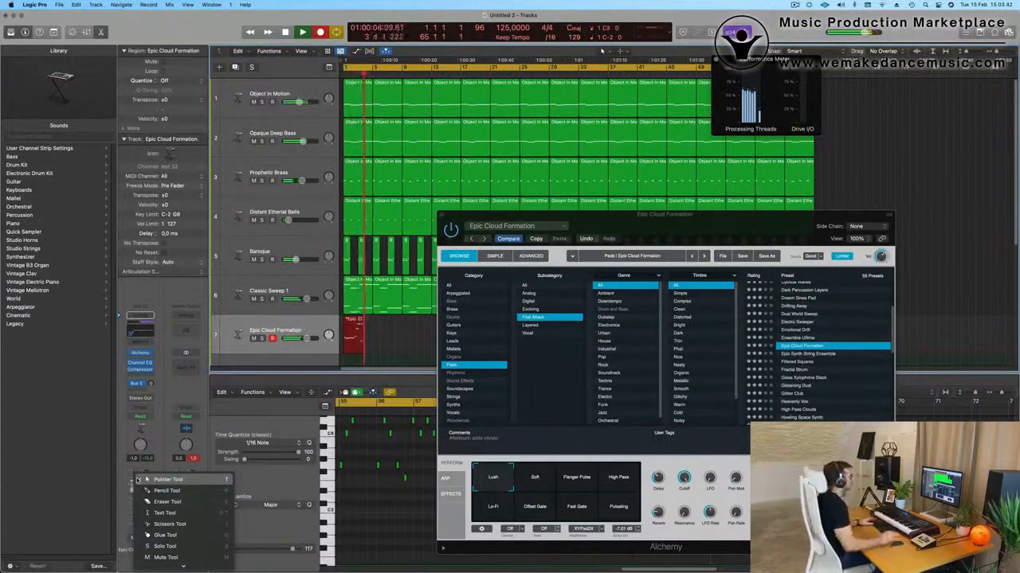
key(Escape)
key(space)
Step: Move the Alchemy window and Performance Meter off the recorded regions, and play back the recording from about bar 55
drag(681, 296, 641, 409)
key(space)
key(space)
drag(765, 59, 498, 71)
click(787, 64)
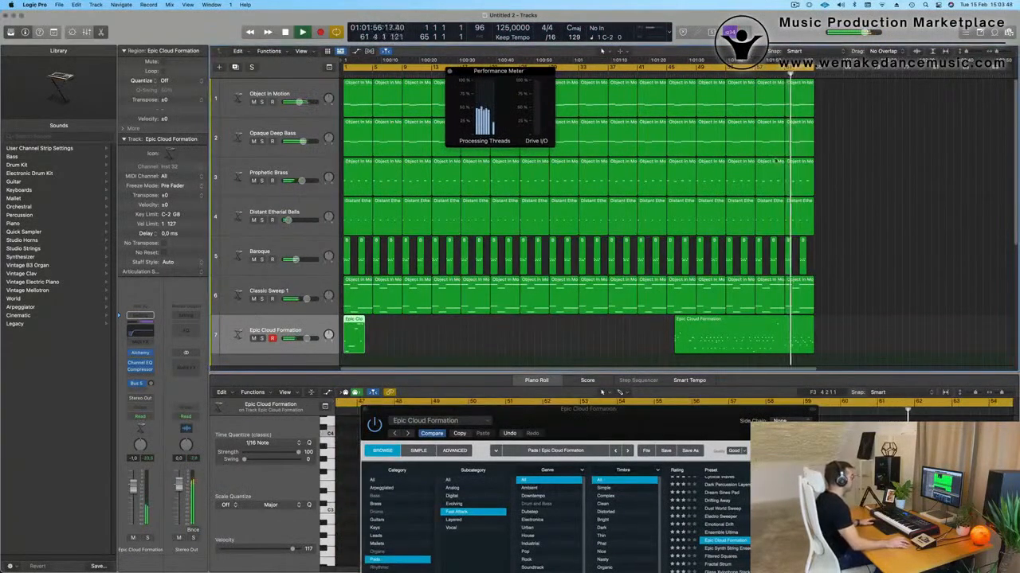
click(740, 75)
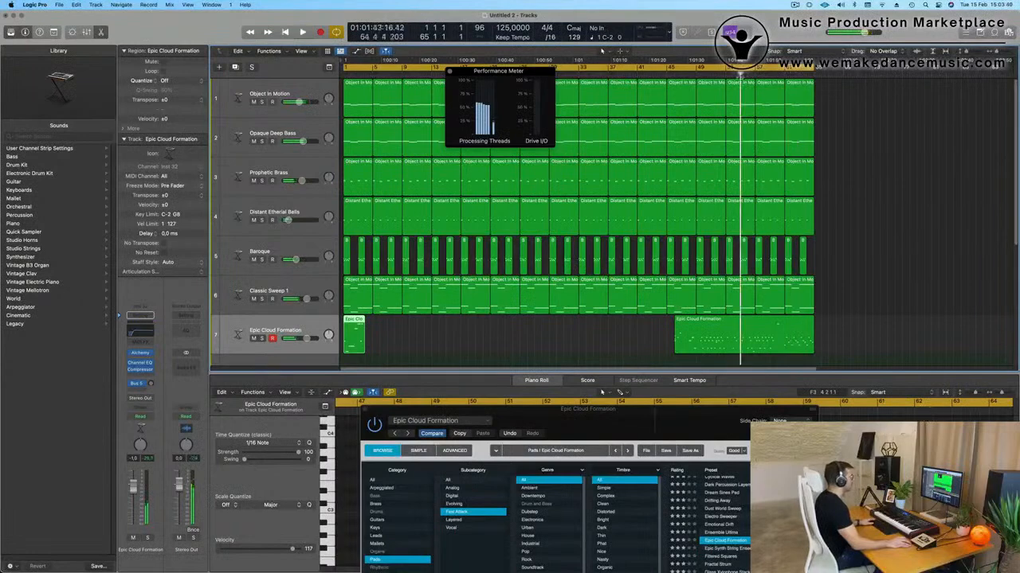
Step: Open the longer Epic Cloud Formation region in the Piano Roll and lower the Alchemy window to uncover its notes
double_click(795, 338)
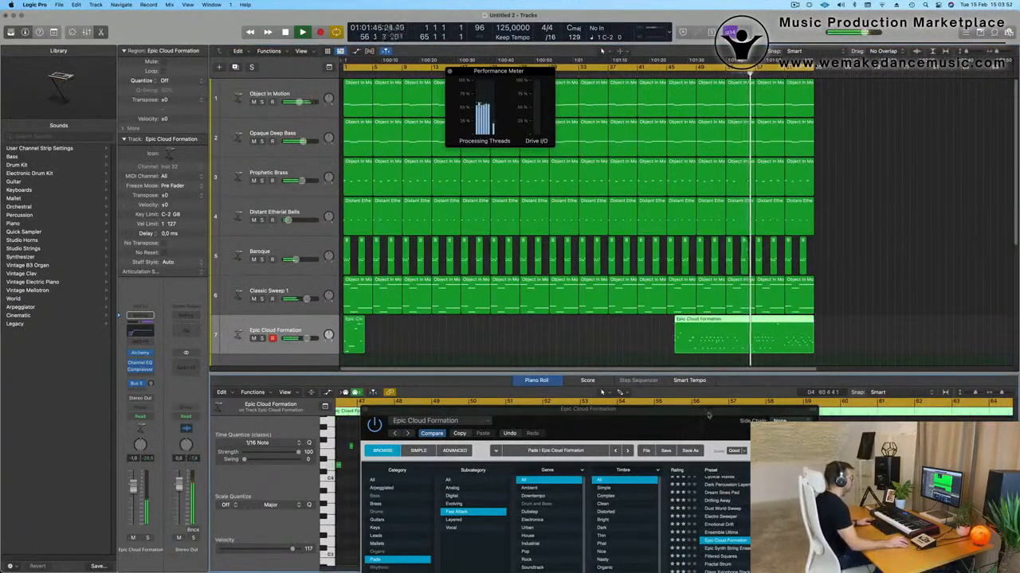
drag(708, 411, 487, 499)
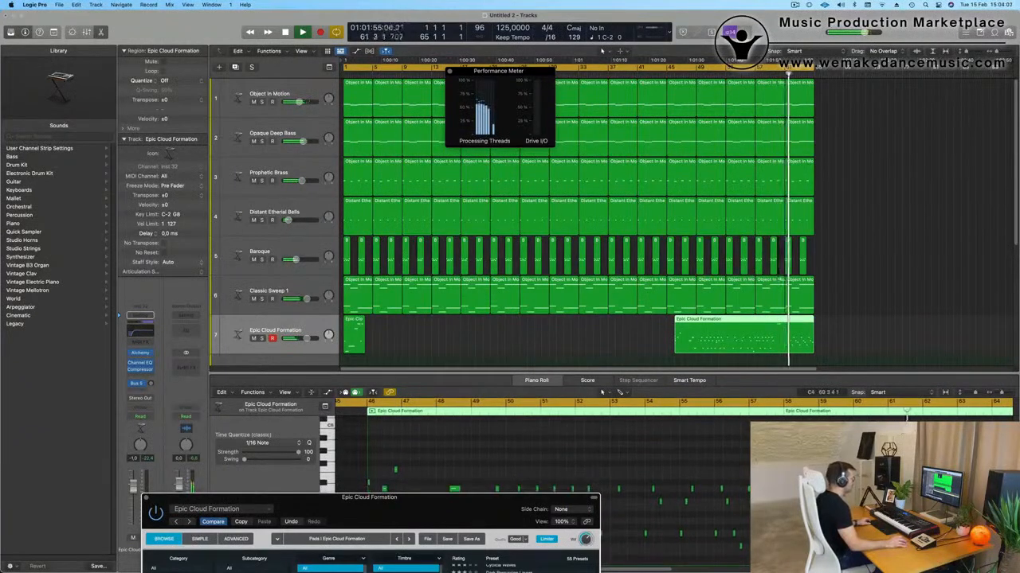
key(space)
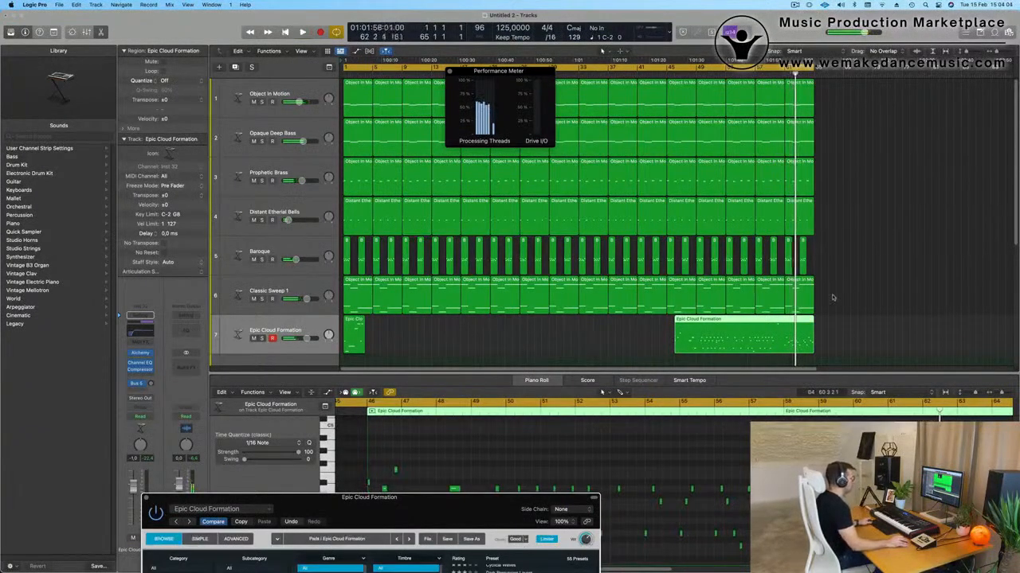
Step: Split the longer Epic Cloud Formation region and its crossing notes at bar 61, and delete everything on the track except the last four bars
click(786, 325)
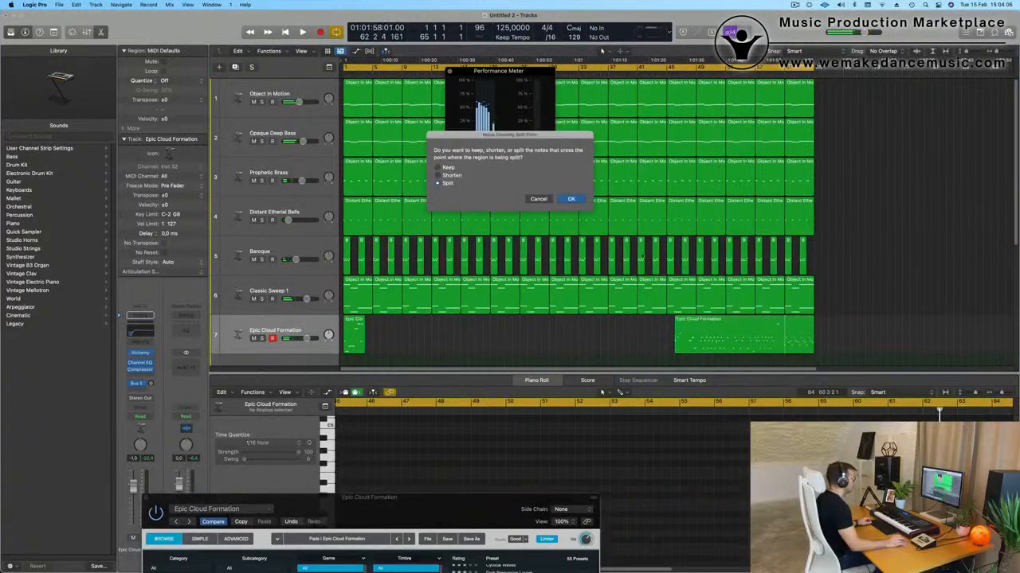
click(572, 199)
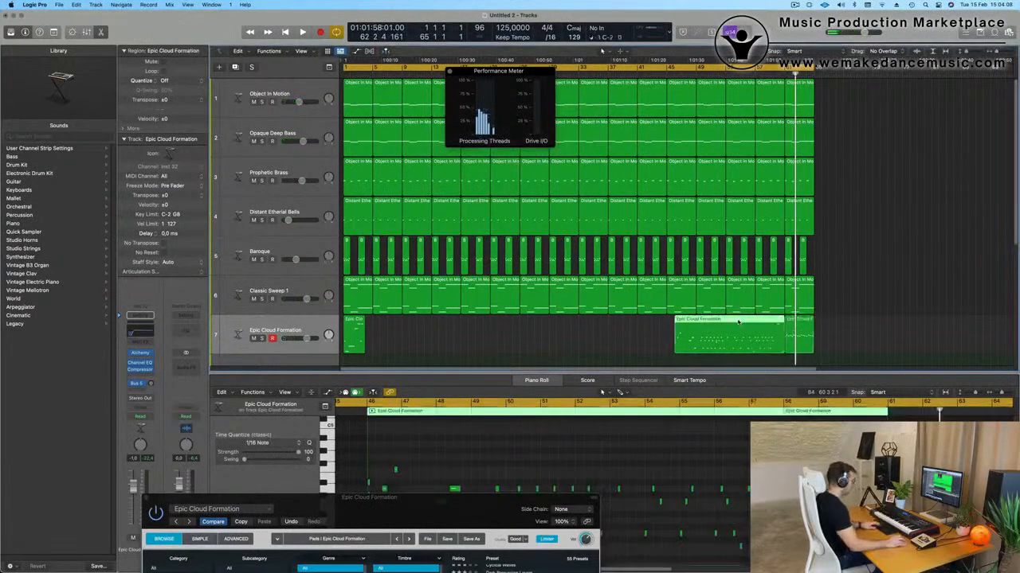
key(Delete)
click(354, 335)
key(Delete)
Step: Move the remaining four-bar Epic Cloud Formation region to bar 1 and play it from the start
drag(806, 322, 364, 328)
key(Return)
key(space)
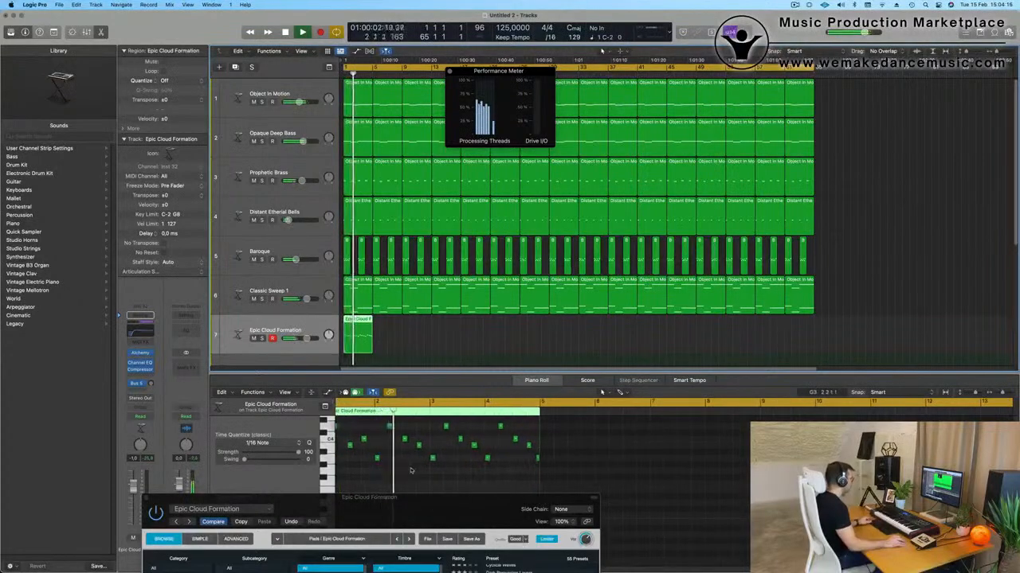
key(space)
Step: Replay the opening Epic Cloud Formation region from the start and examine its notes enlarged in the Piano Roll
key(super+a)
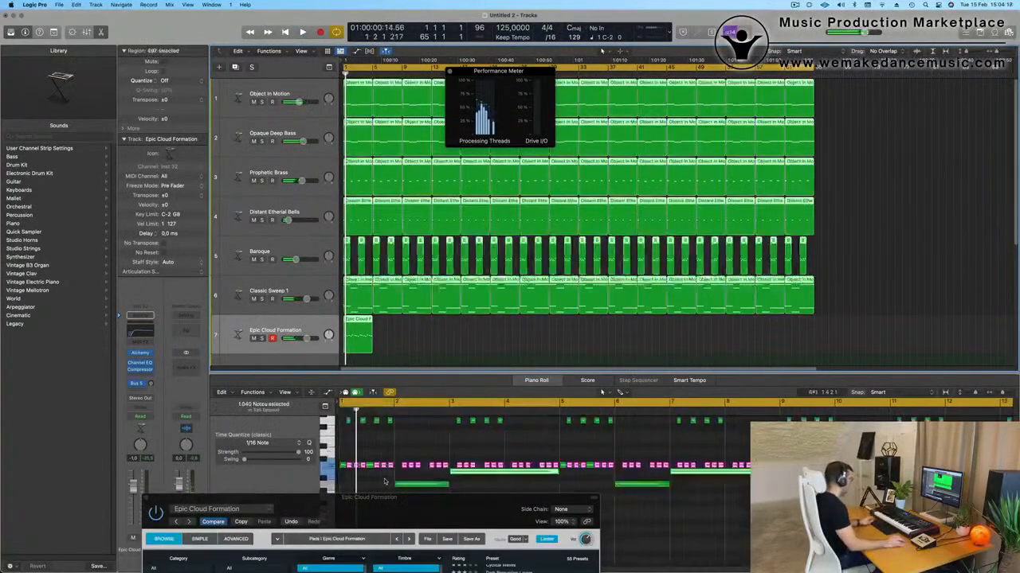
click(466, 336)
key(space)
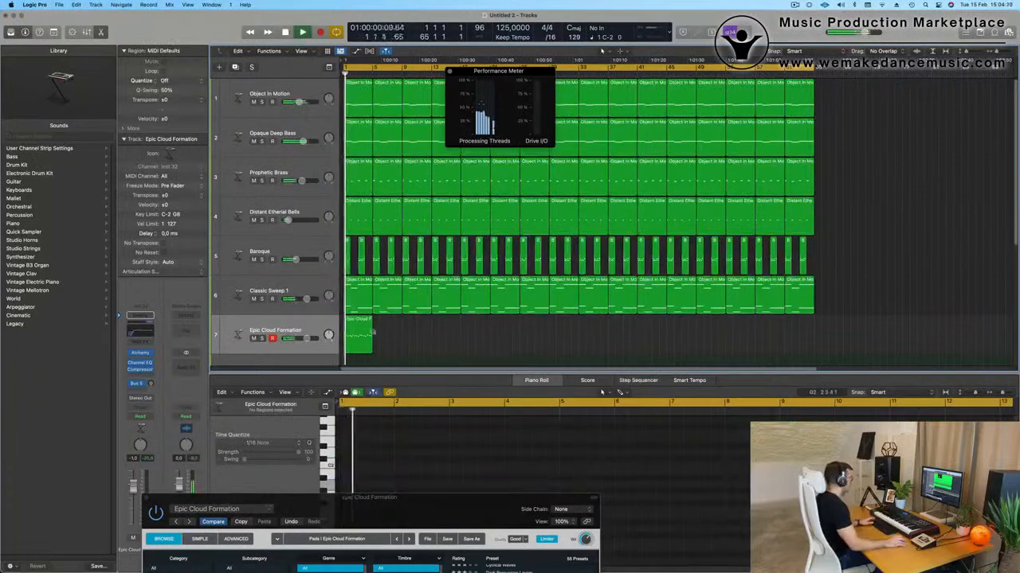
key(space)
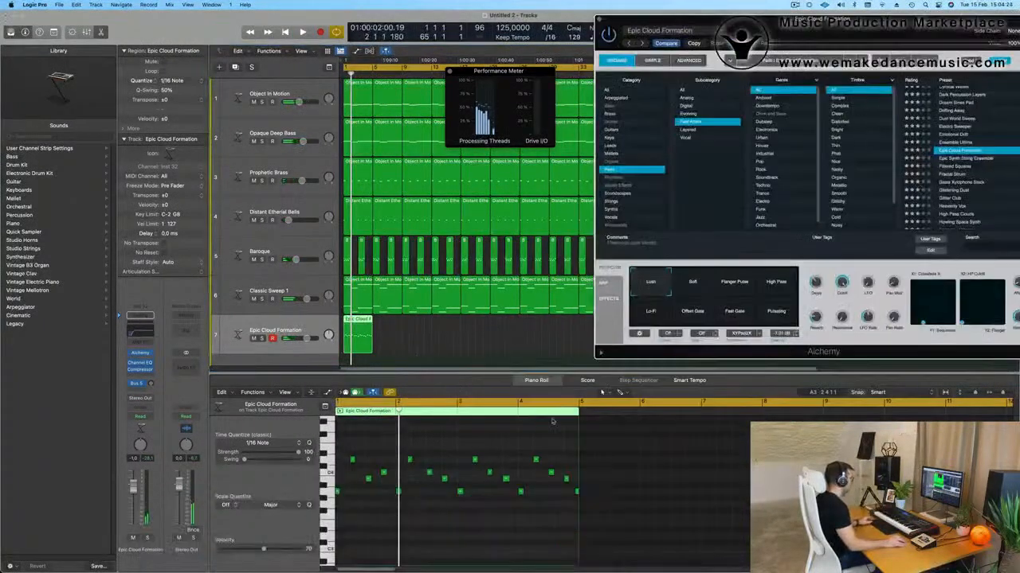
key(space)
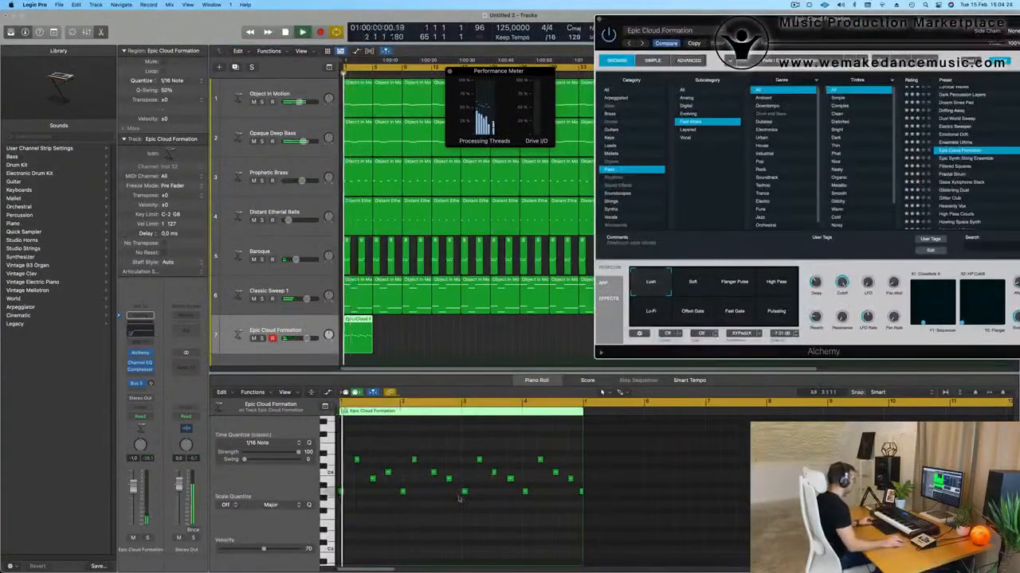
key(super+Right)
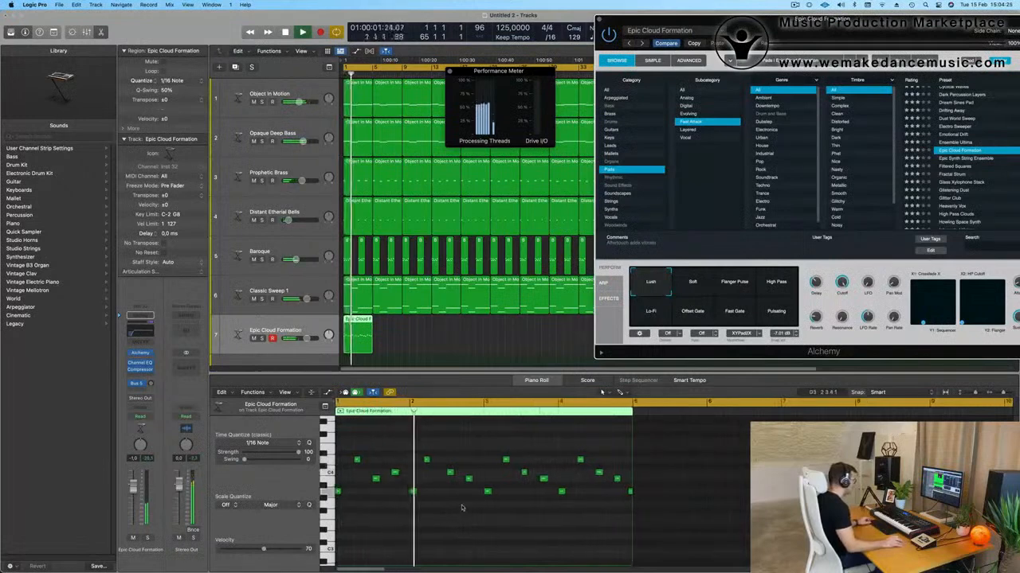
key(space)
Step: Delete the Epic Cloud Formation notes from bar 2 onward and fill bars 2 to 4 with copies of the first bar's four-note pattern
drag(415, 449, 661, 541)
key(Delete)
drag(475, 447, 417, 492)
mouse_move(341, 492)
mouse_down()
mouse_move(490, 494)
mouse_move(341, 492)
mouse_up()
key(space)
key(space)
Step: Fit the full arrangement into view and move the Alchemy window clear of the track regions
ctrl+alt+click(453, 340)
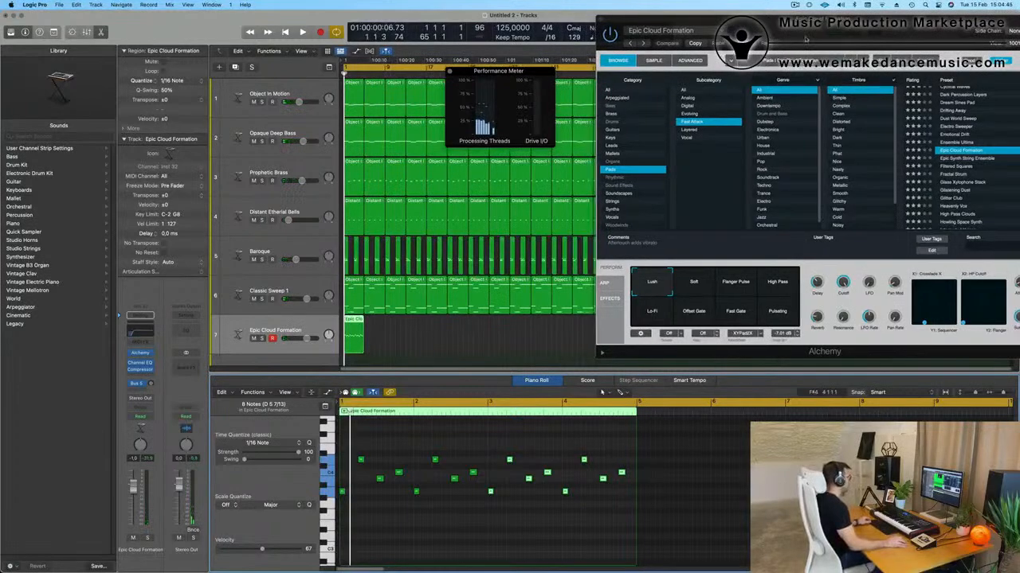
drag(769, 31, 1019, 153)
drag(421, 331, 356, 344)
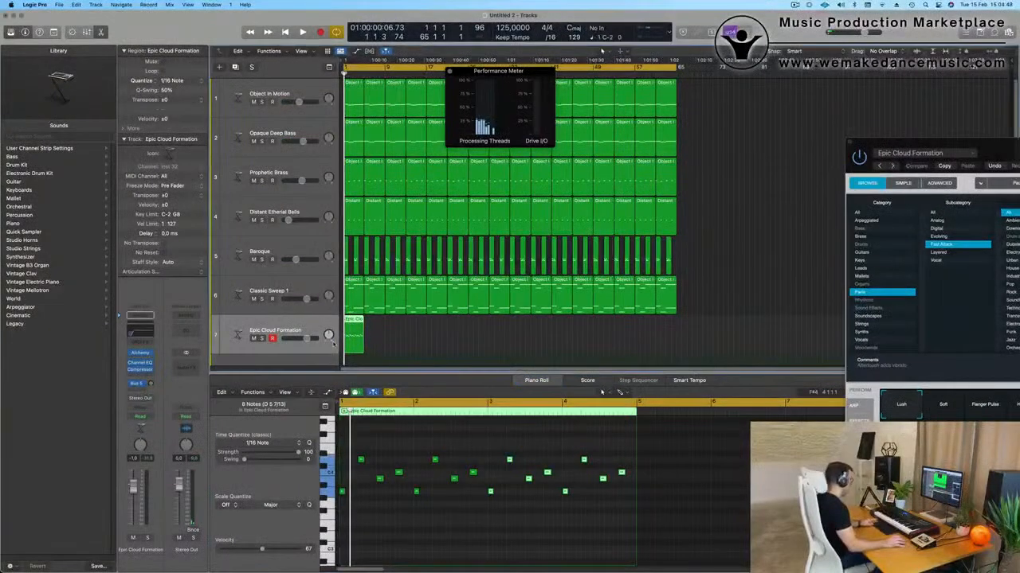
Step: Repeat the four-bar Epic Cloud Formation region until it fills the same 64-bar length as the other tracks
key(super+r)
key(super+r)
key(super+r)
key(super+r)
key(super+r)
key(super+r)
key(super+r)
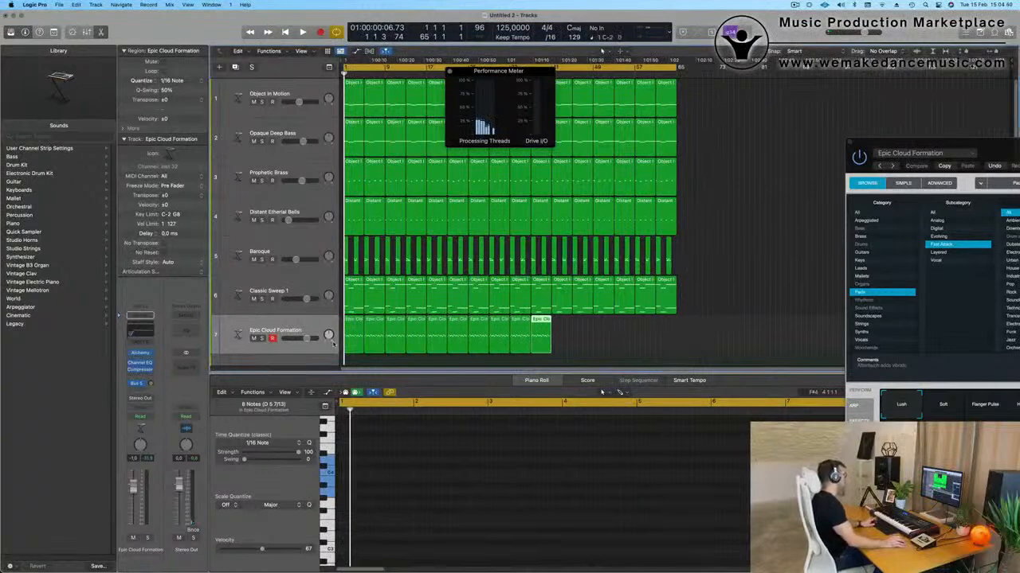
key(super+r)
key(super+r)
key(super+r)
Step: Play the arrangement from the start with the Baroque and Classic Sweep 1 tracks muted
key(space)
click(255, 262)
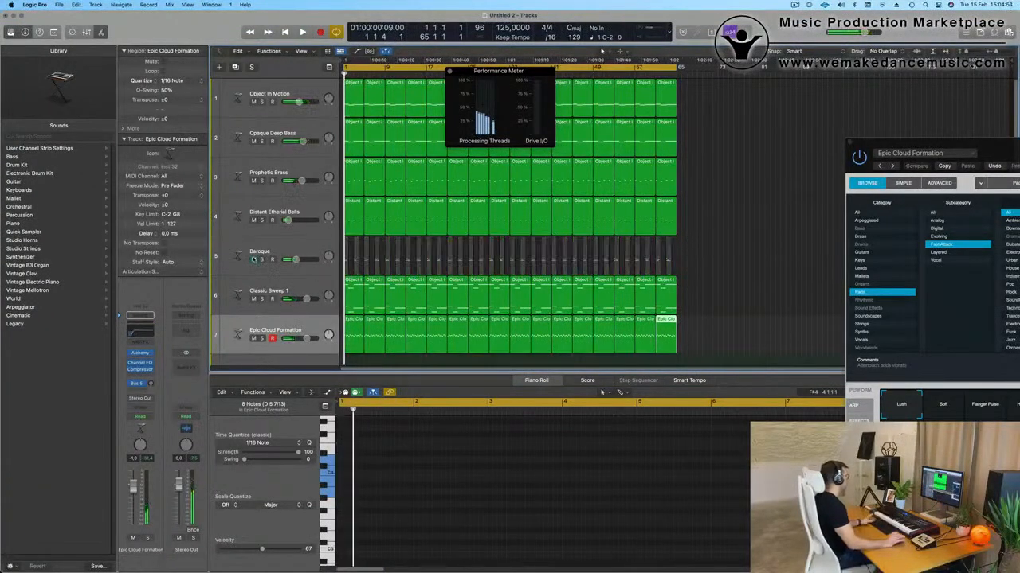
click(254, 300)
Step: Bring the Alchemy window fully into view, audition Epic Cloud Formation's Flanger Pulse, High Pass, Pulsating, Fast Gate, Offset Gate and Lo-Fi variations, and choose Soft
drag(983, 157, 581, 127)
click(543, 373)
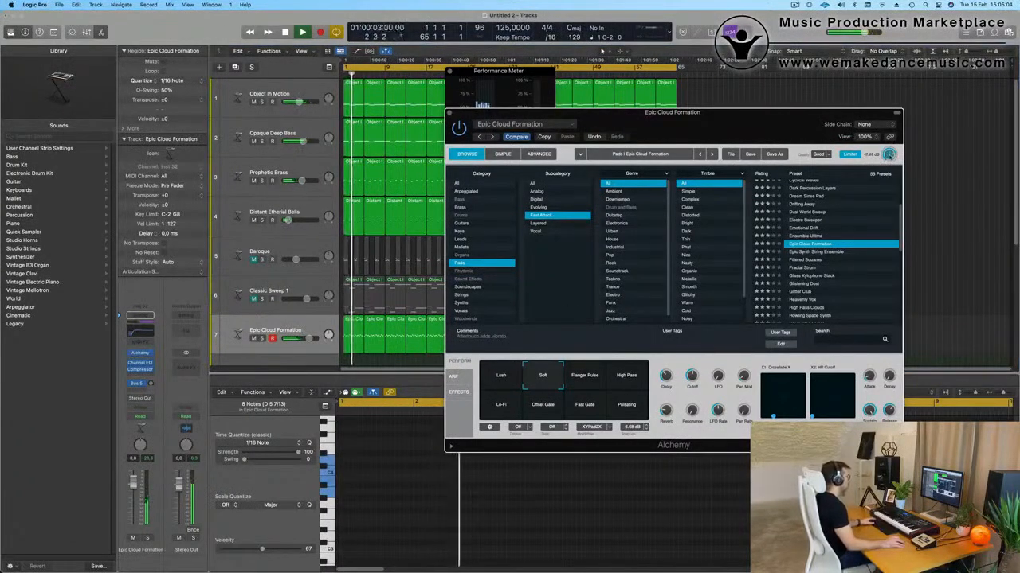
key(space)
click(585, 375)
click(626, 375)
click(626, 406)
click(584, 410)
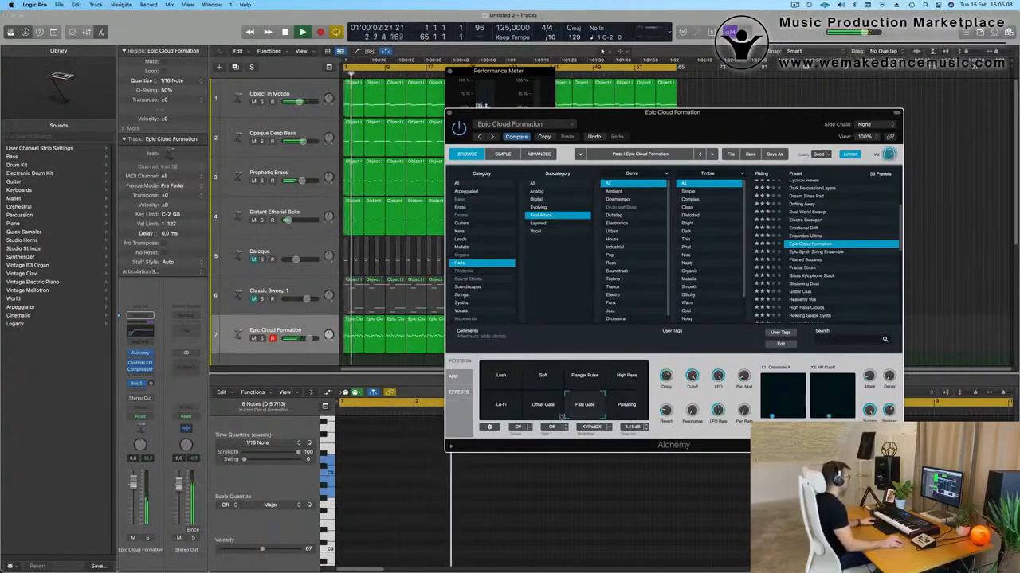
click(537, 409)
click(503, 410)
click(540, 385)
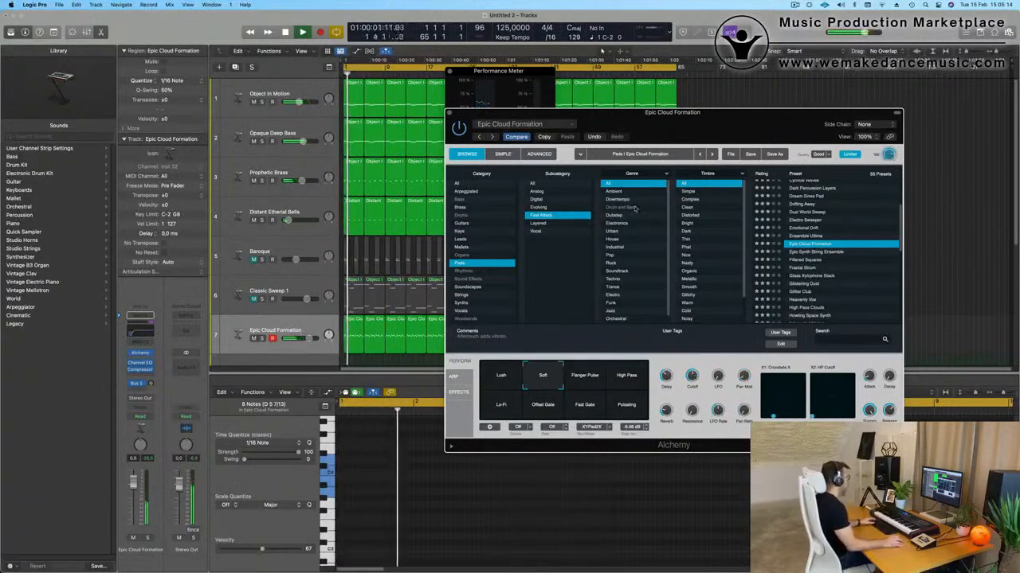
drag(614, 112, 635, 121)
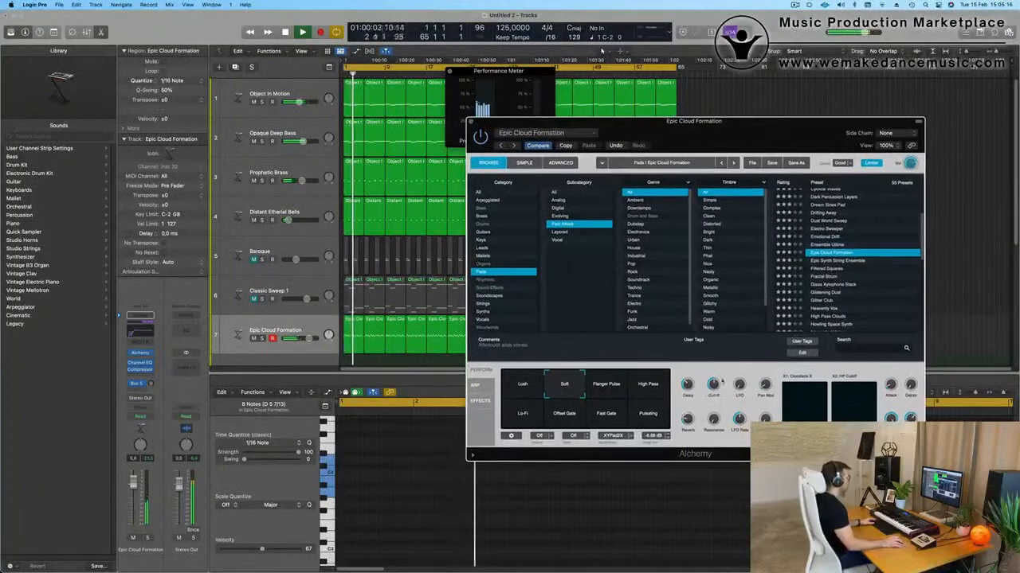